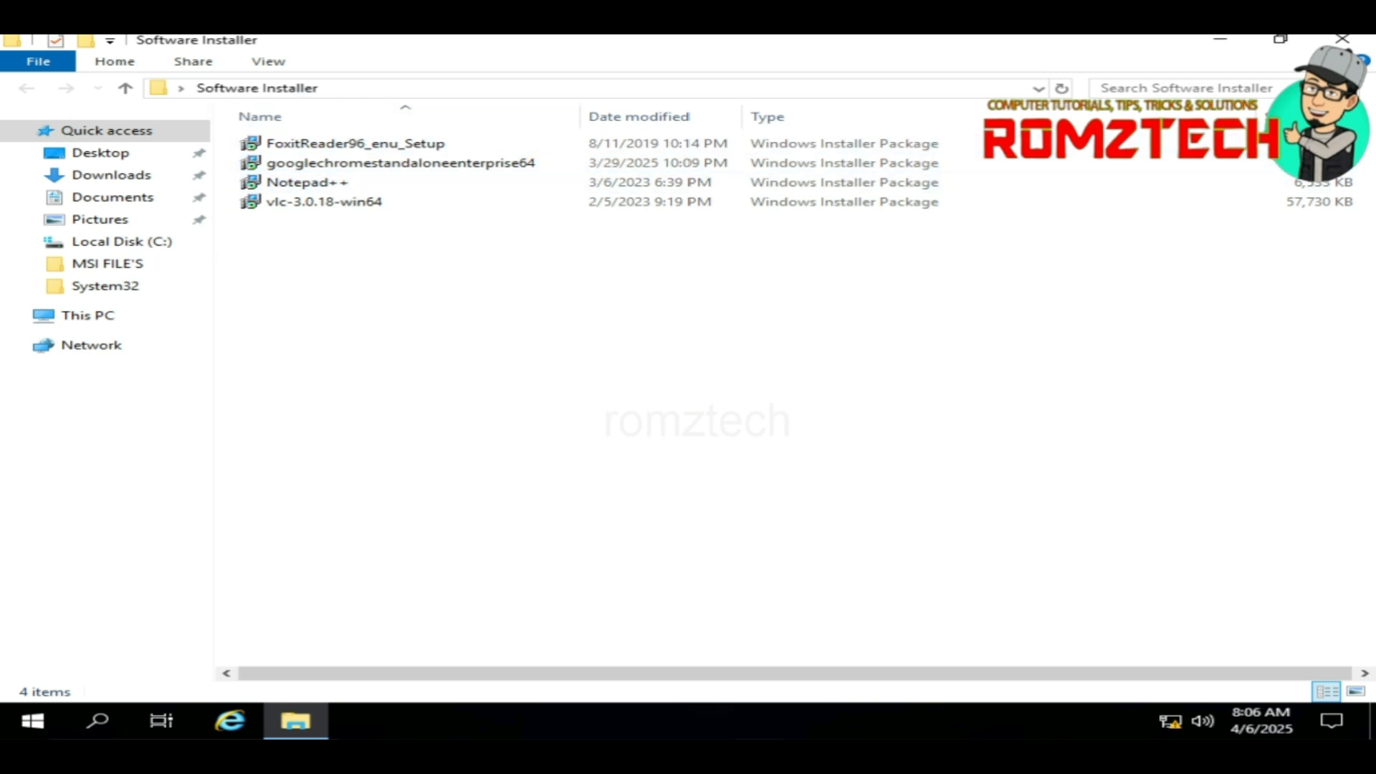
Step: Close the Software Installer folder window to reveal the desktop
click(1342, 38)
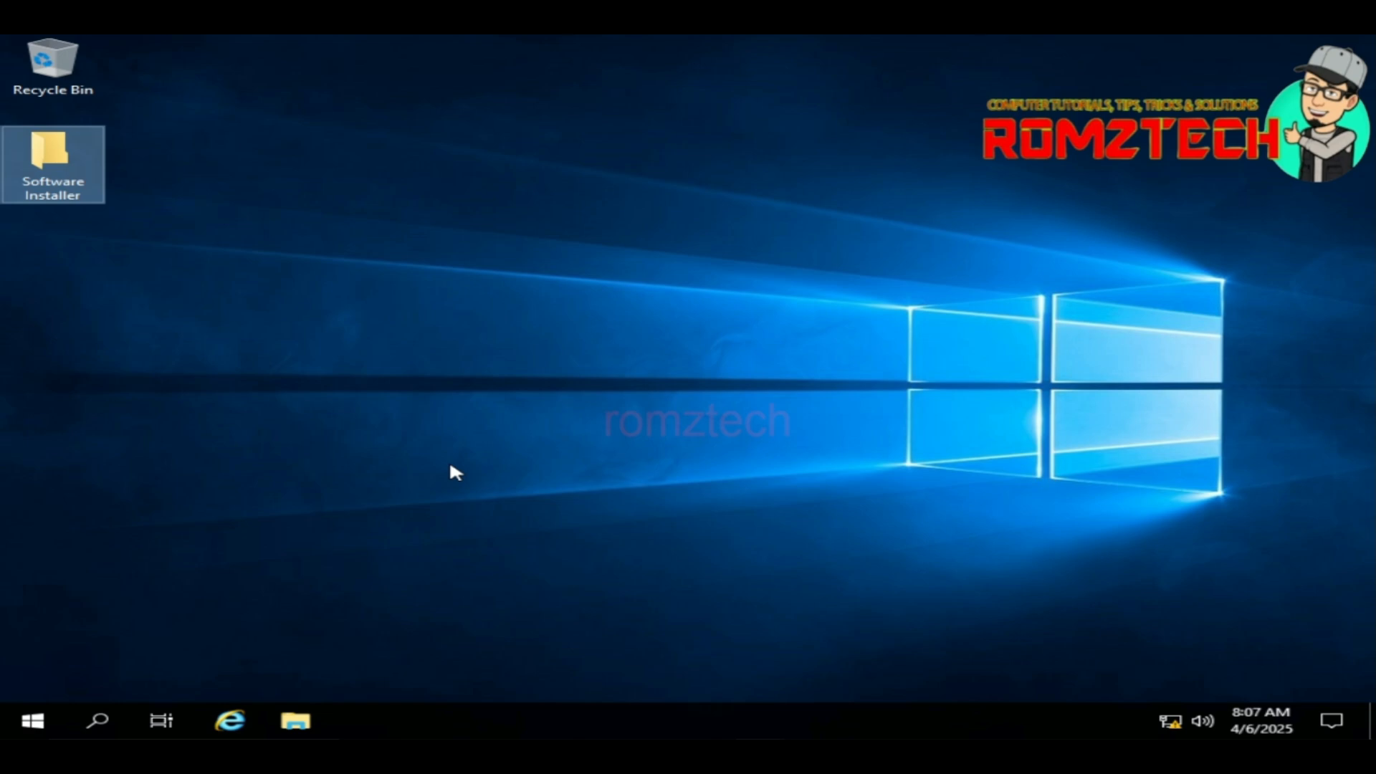
Step: Launch Server Manager and open Active Directory Users and Computers from its Tools menu
click(29, 722)
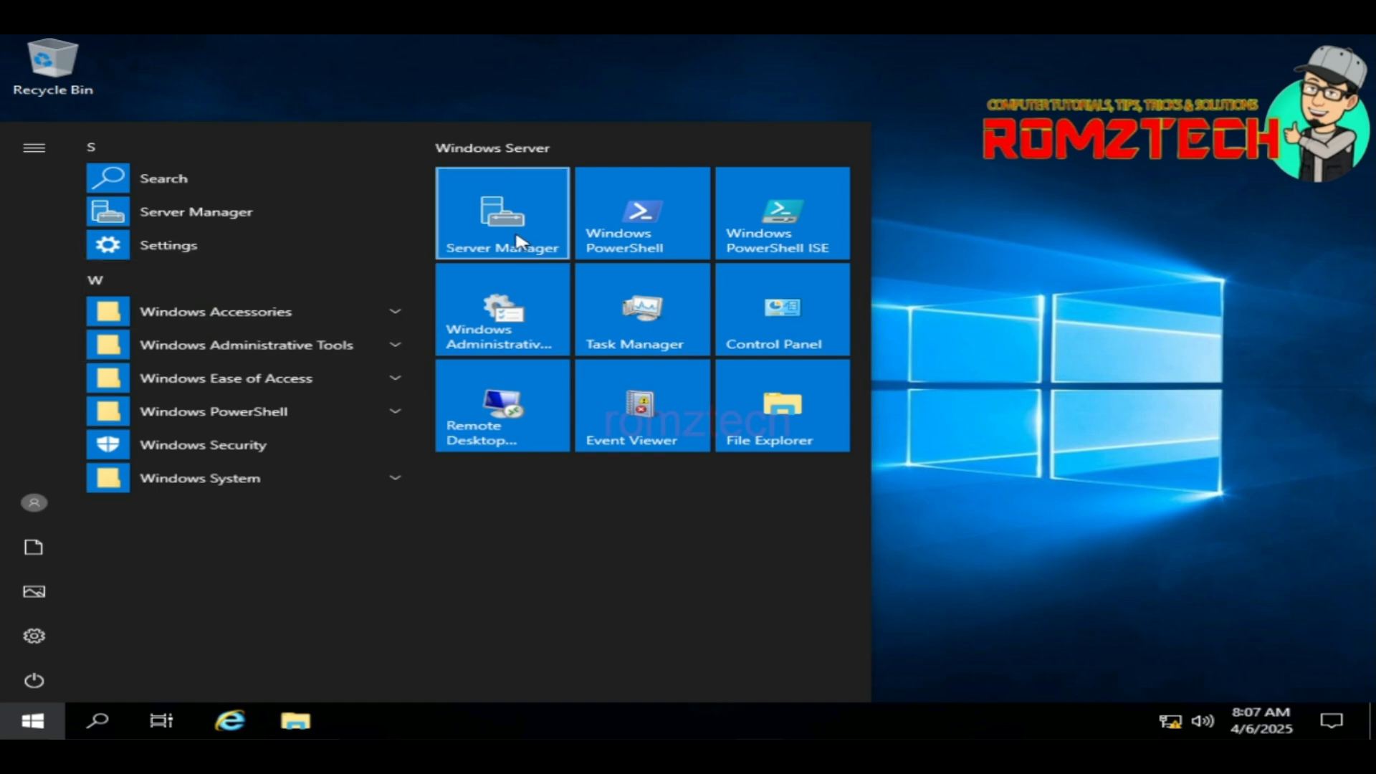
click(516, 239)
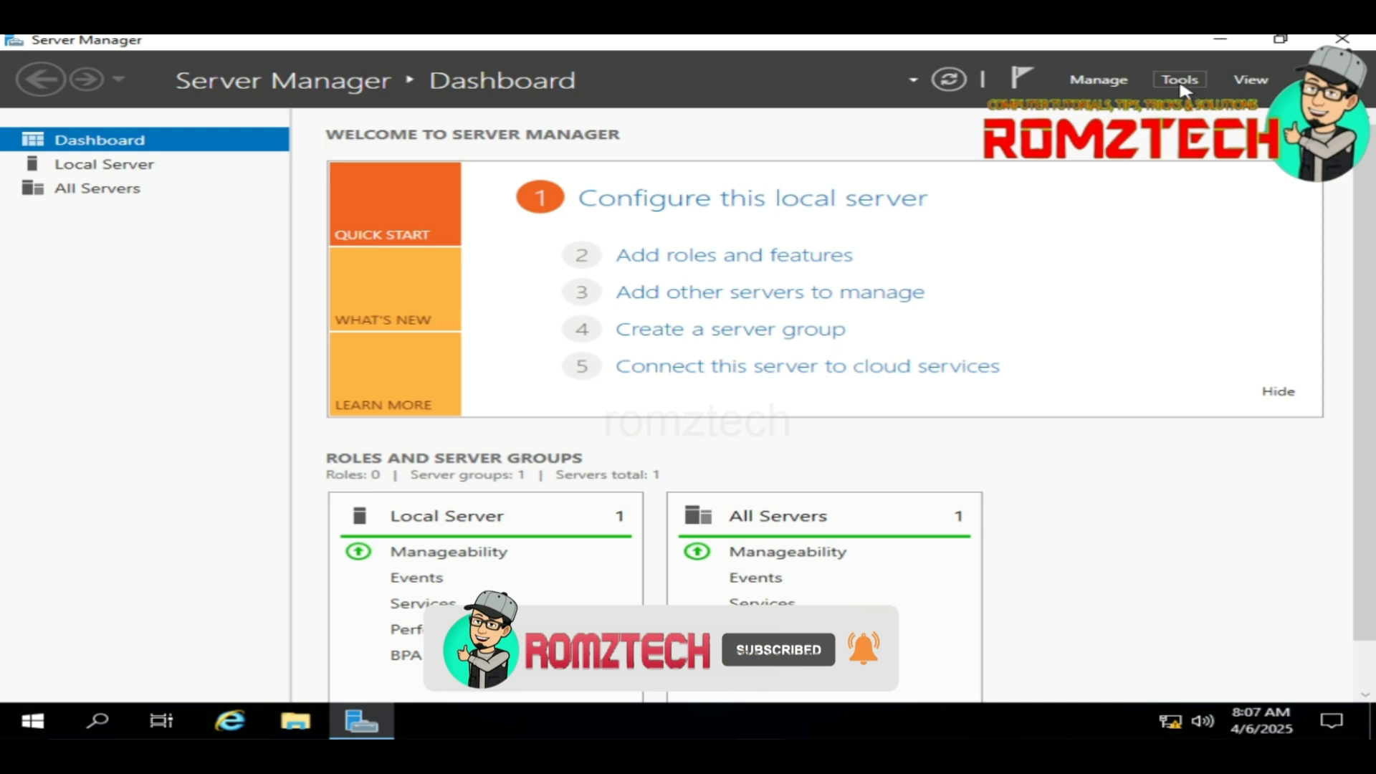
click(1181, 83)
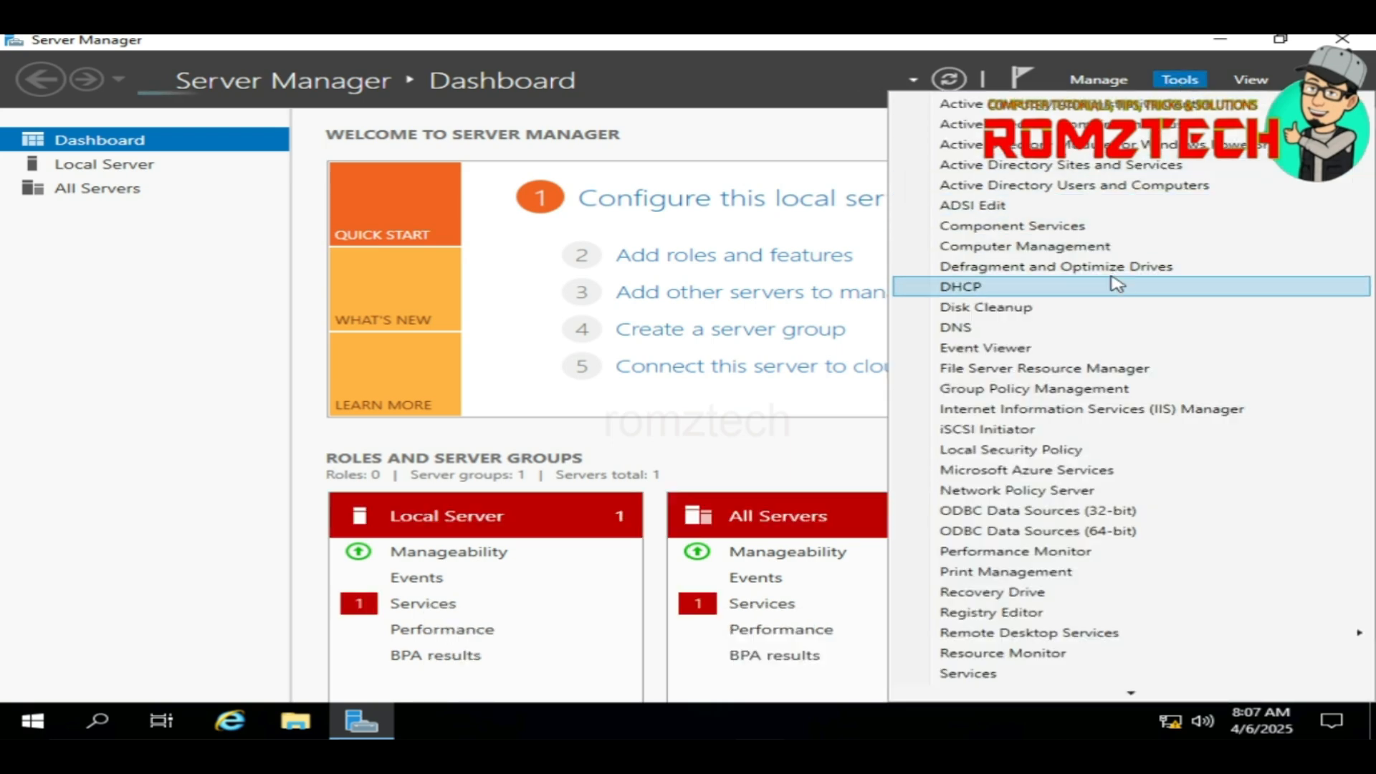
click(1118, 186)
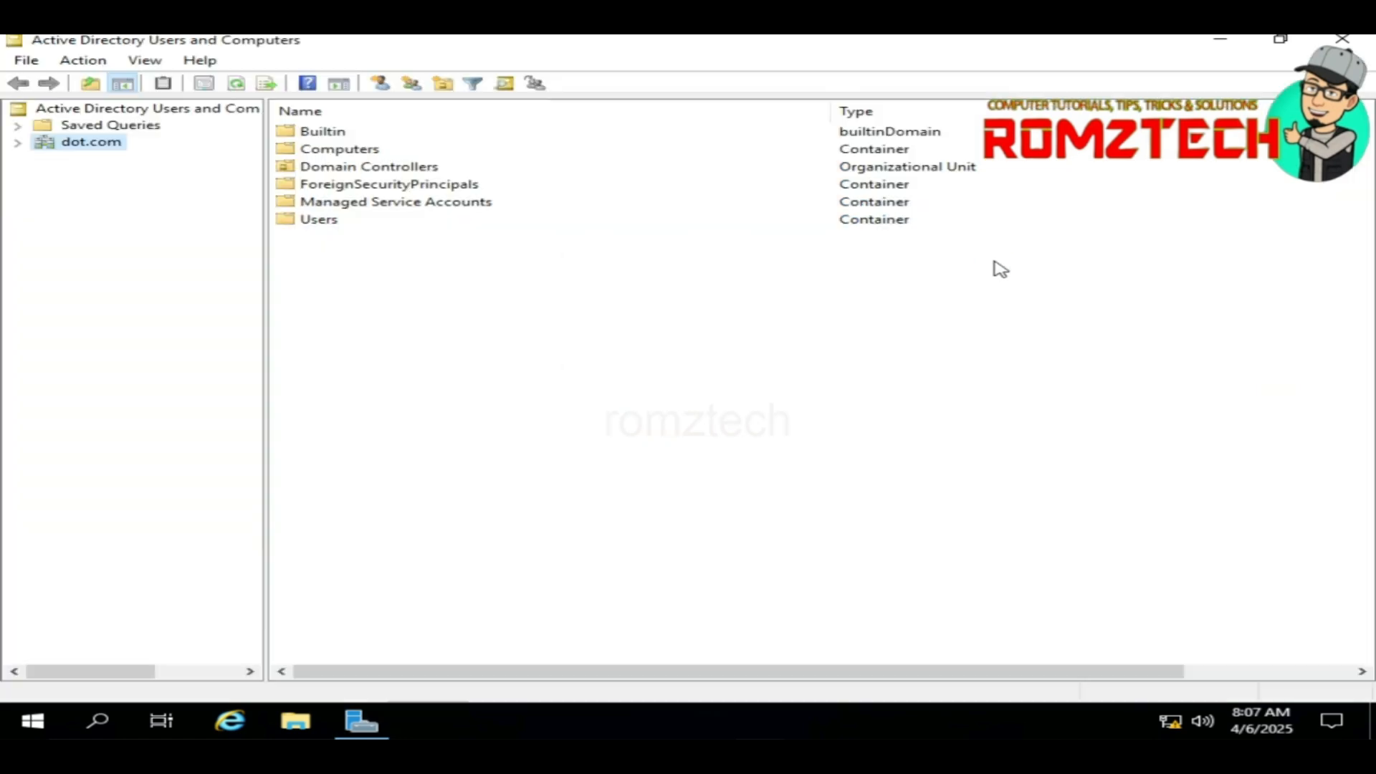
Step: Add an organizational unit 'user software' under dot.com with accidental-deletion protection turned off
double_click(115, 142)
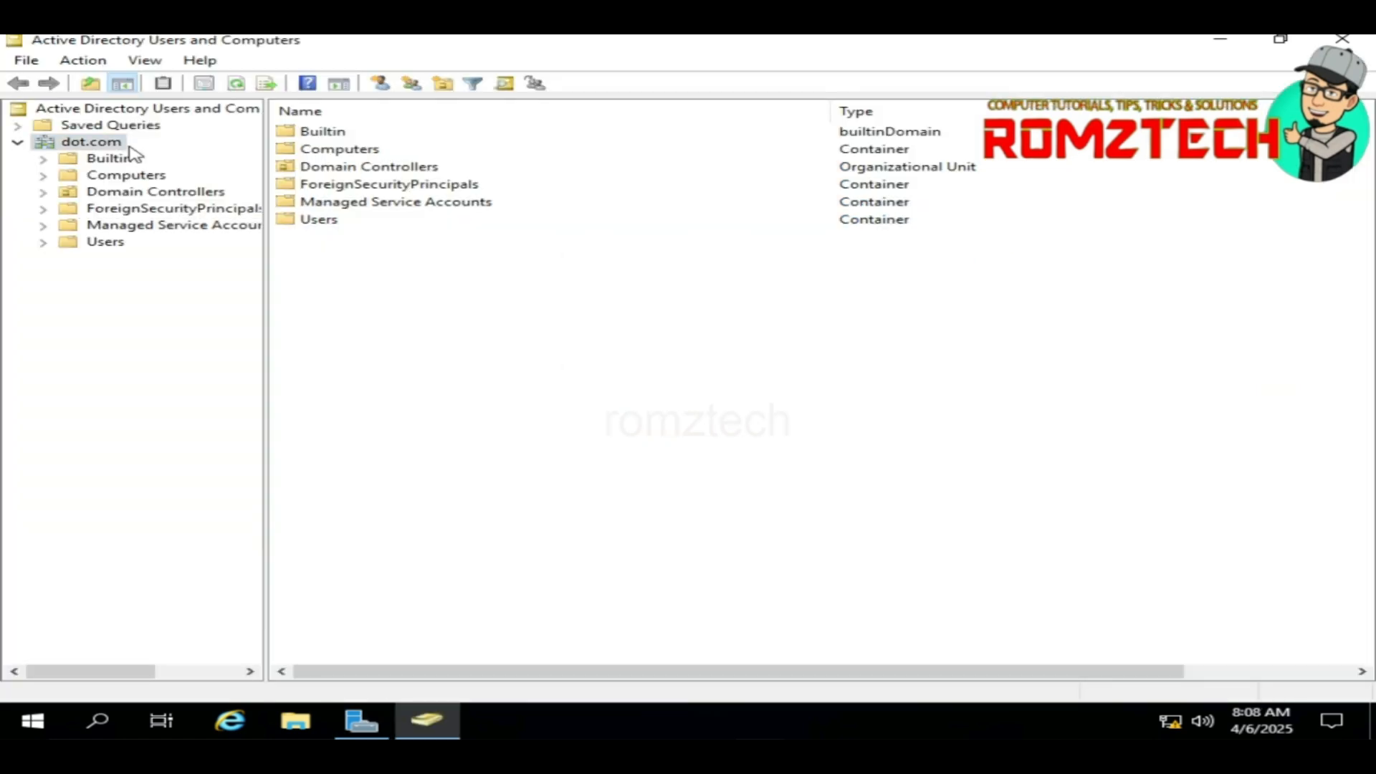
right_click(83, 148)
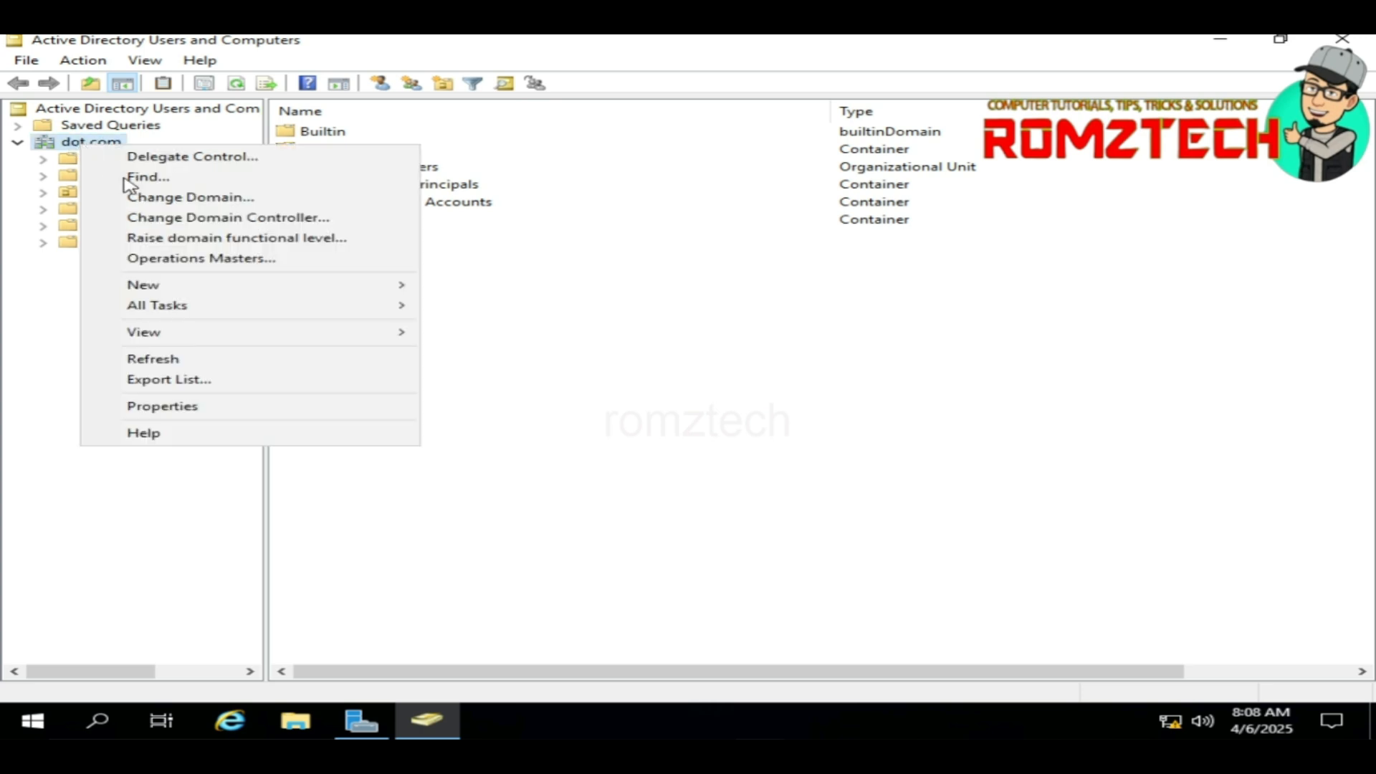
mouse_move(179, 288)
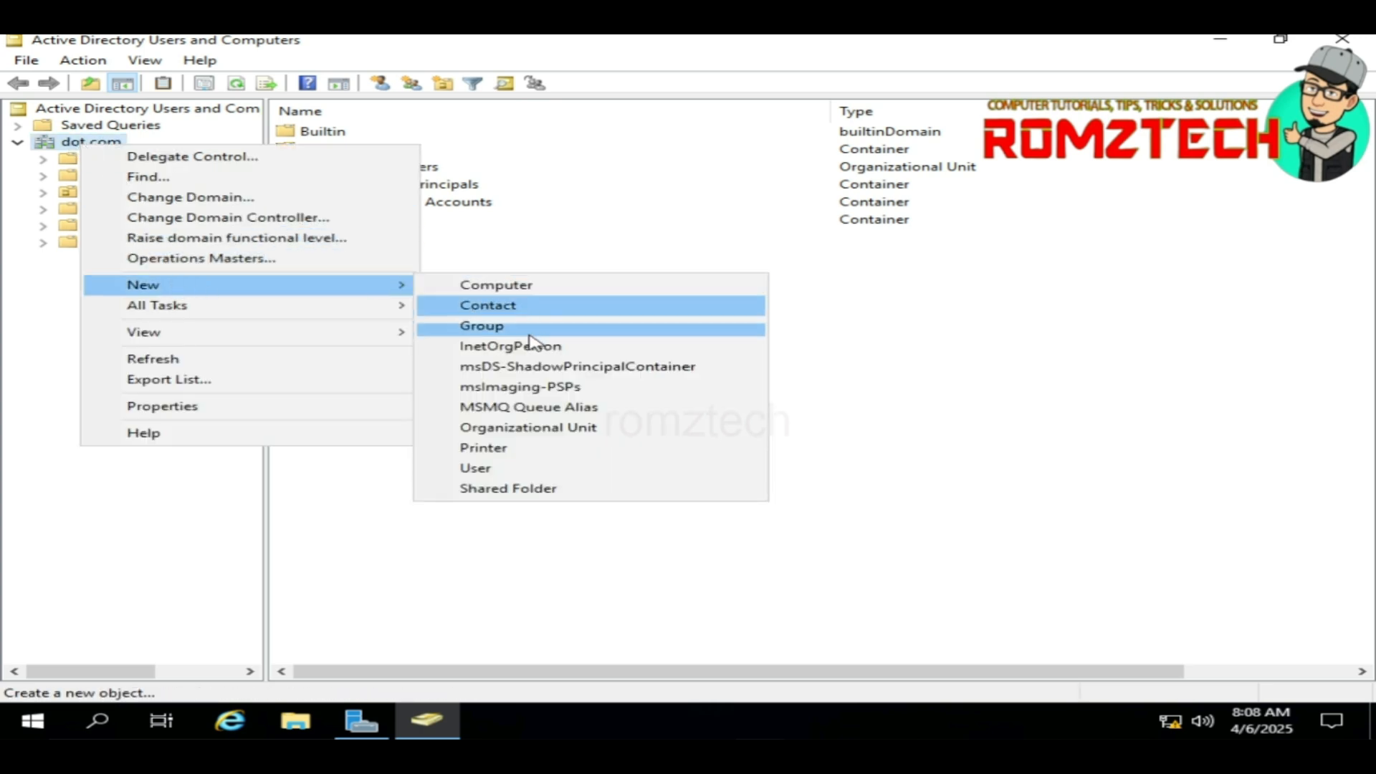
click(531, 430)
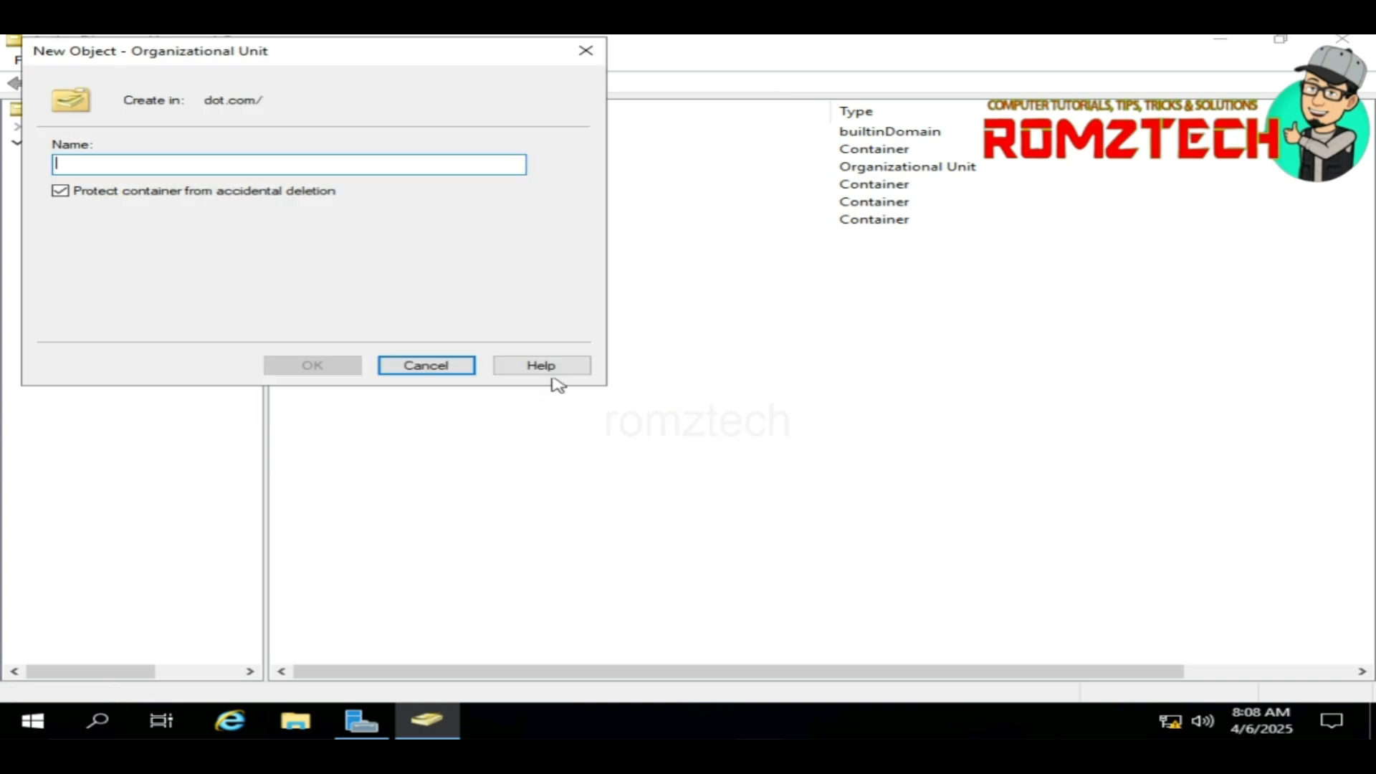
click(60, 191)
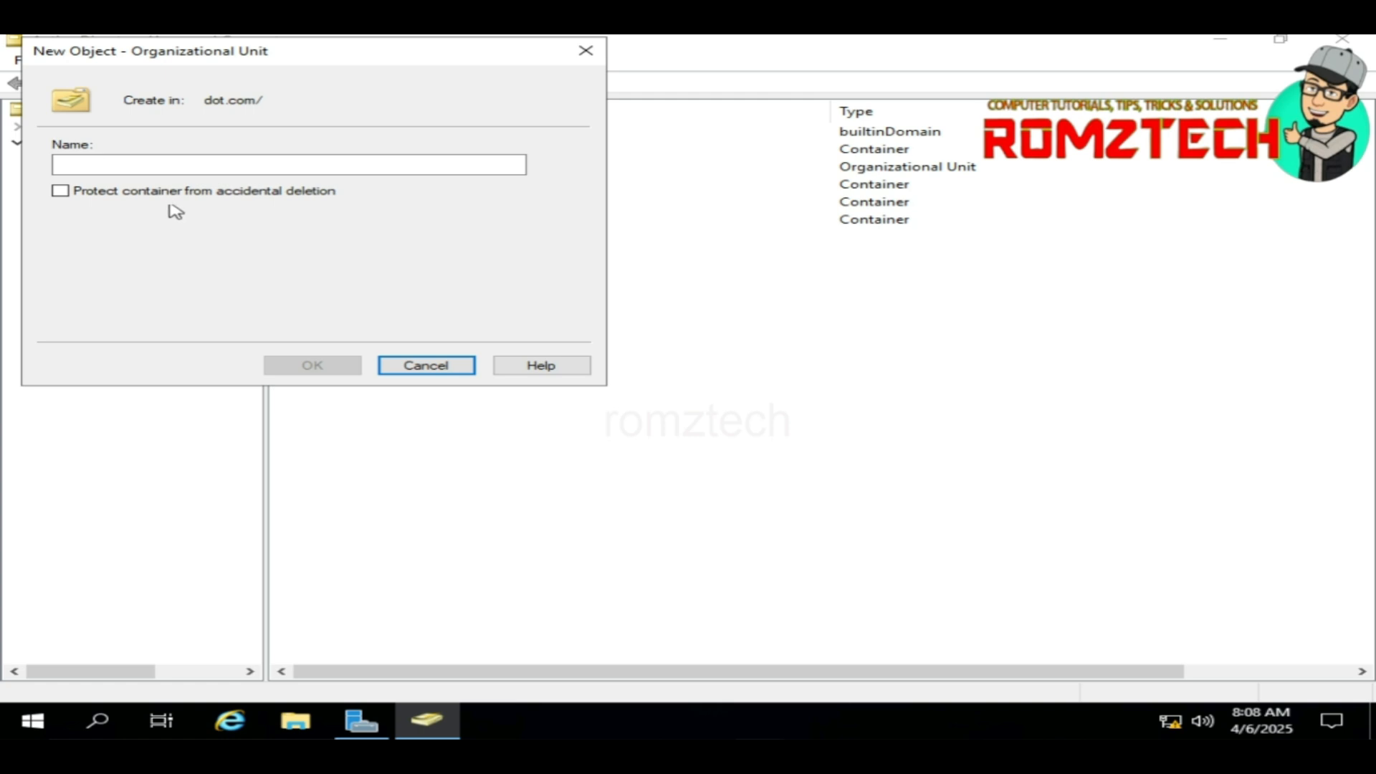
click(177, 165)
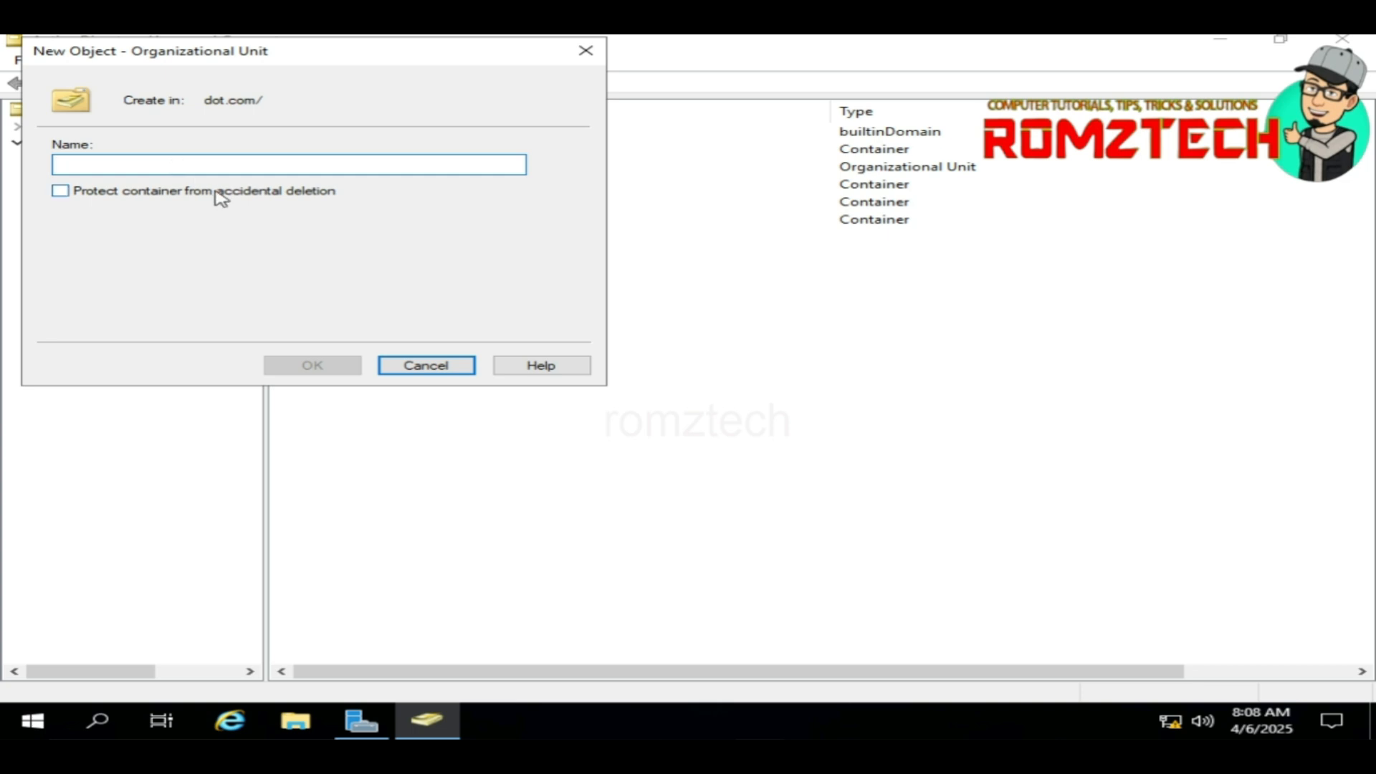
text(uesr)
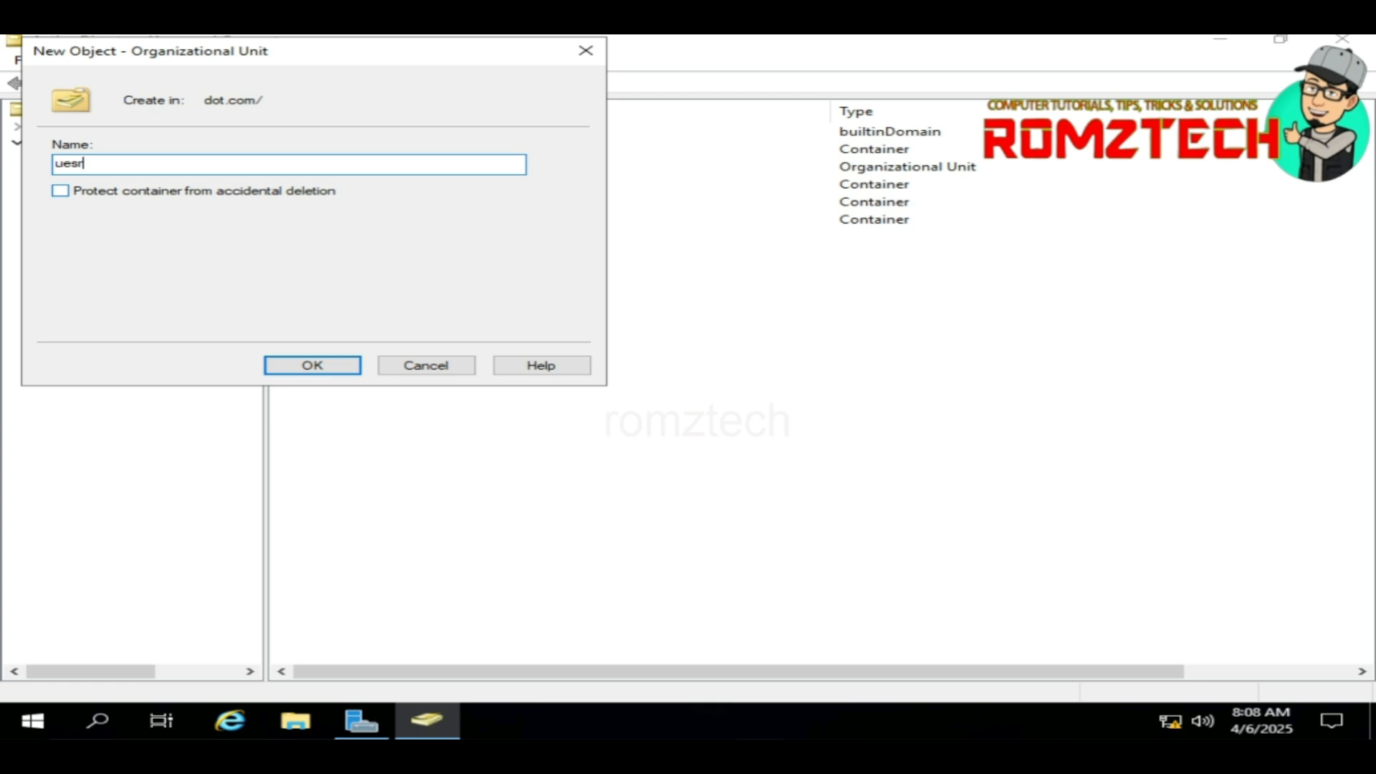
key(BackSpace)
key(BackSpace)
key(BackSpace)
text(ser software)
click(295, 364)
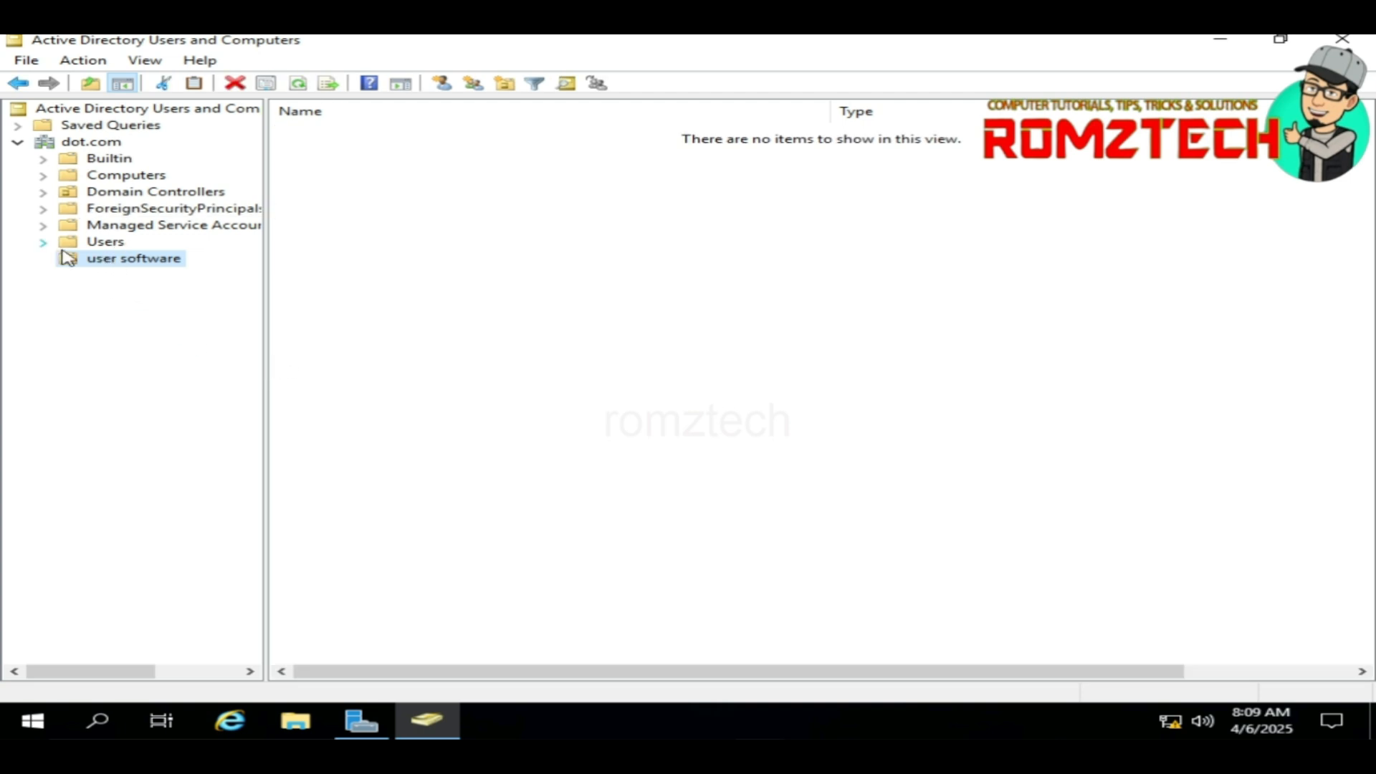
Step: Create a Global Security group named 'software deployment' inside the user software OU
right_click(127, 269)
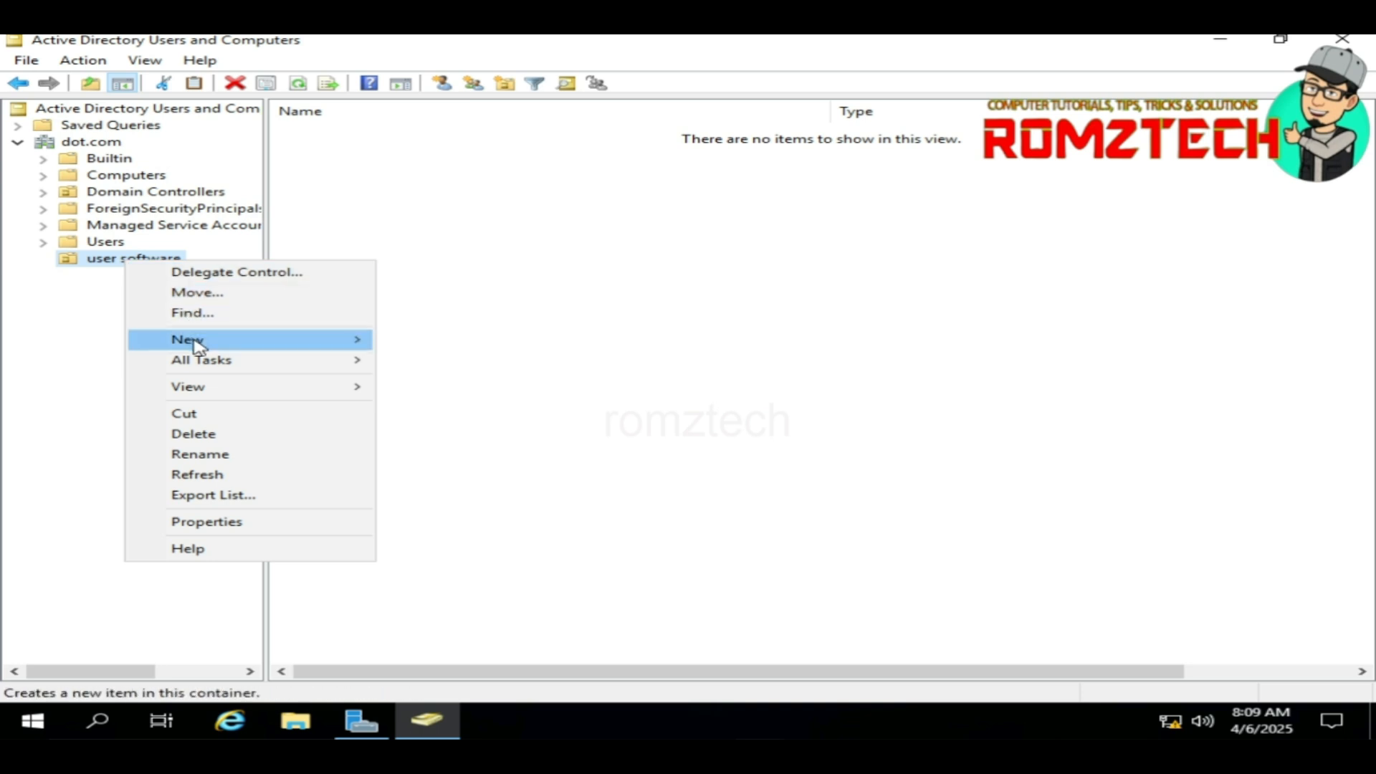
mouse_move(286, 344)
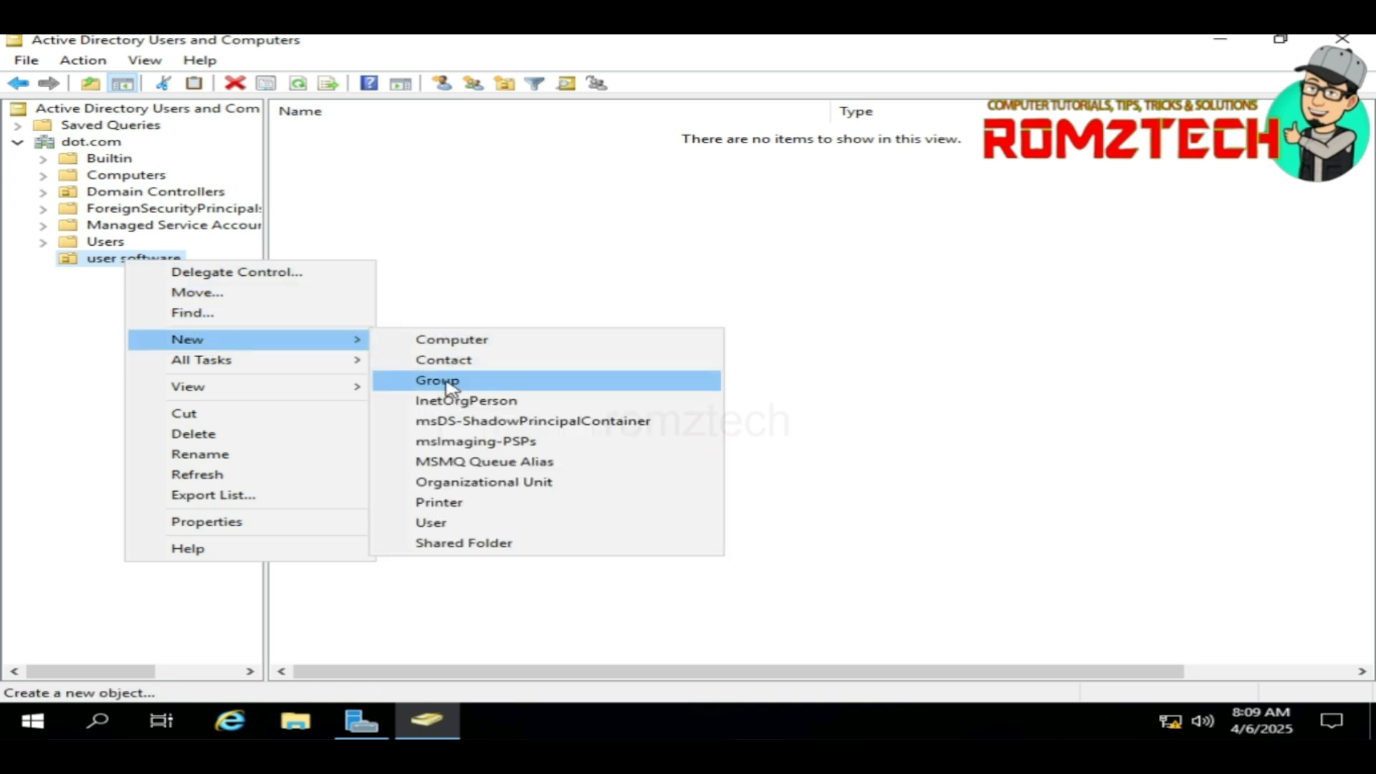
click(449, 387)
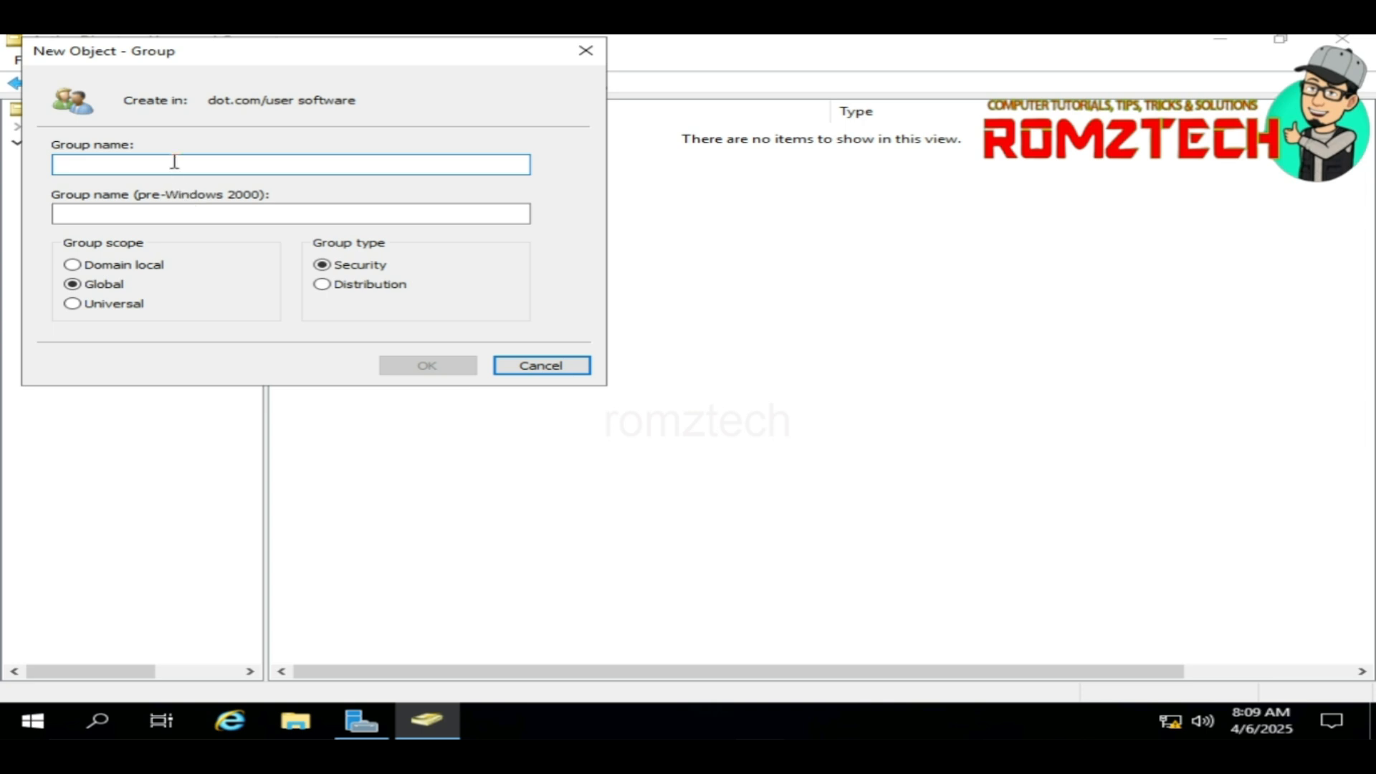
text(software deployment)
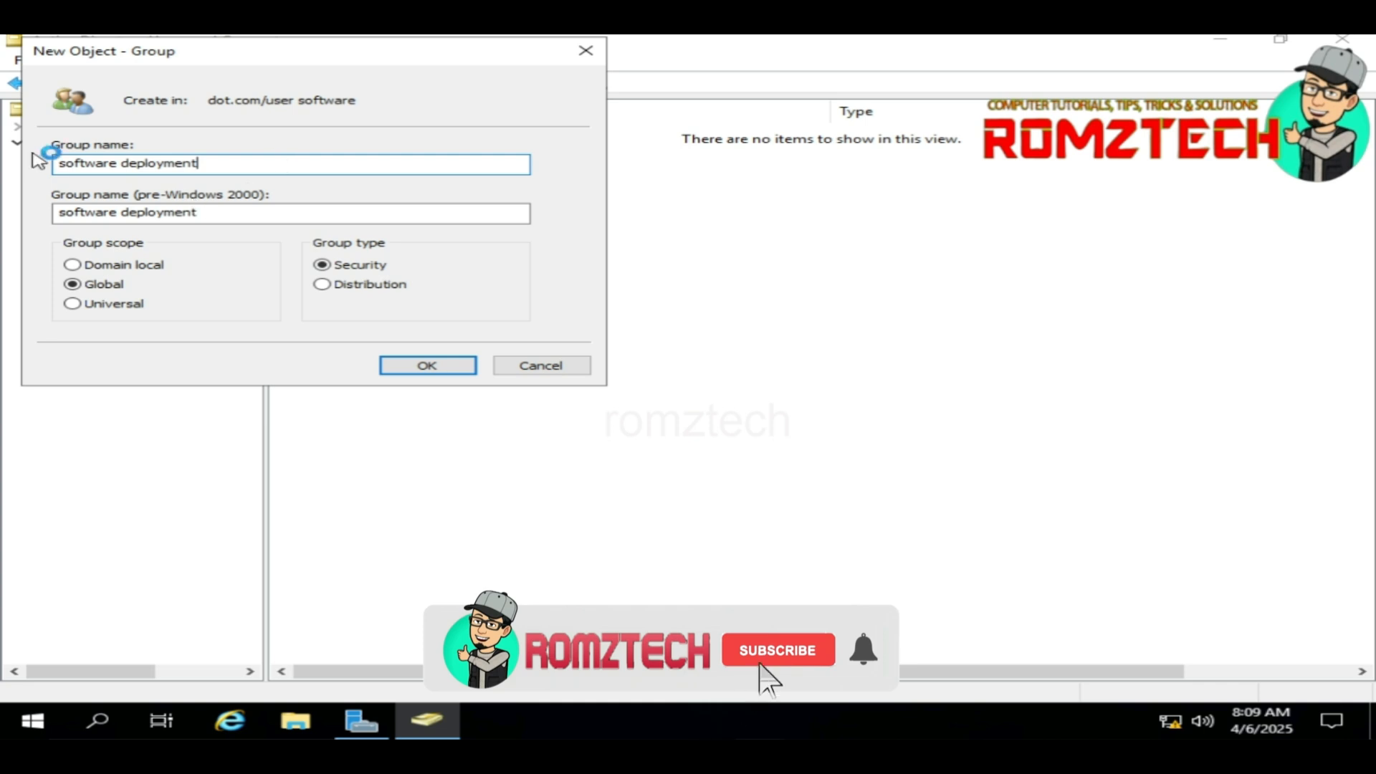
click(426, 366)
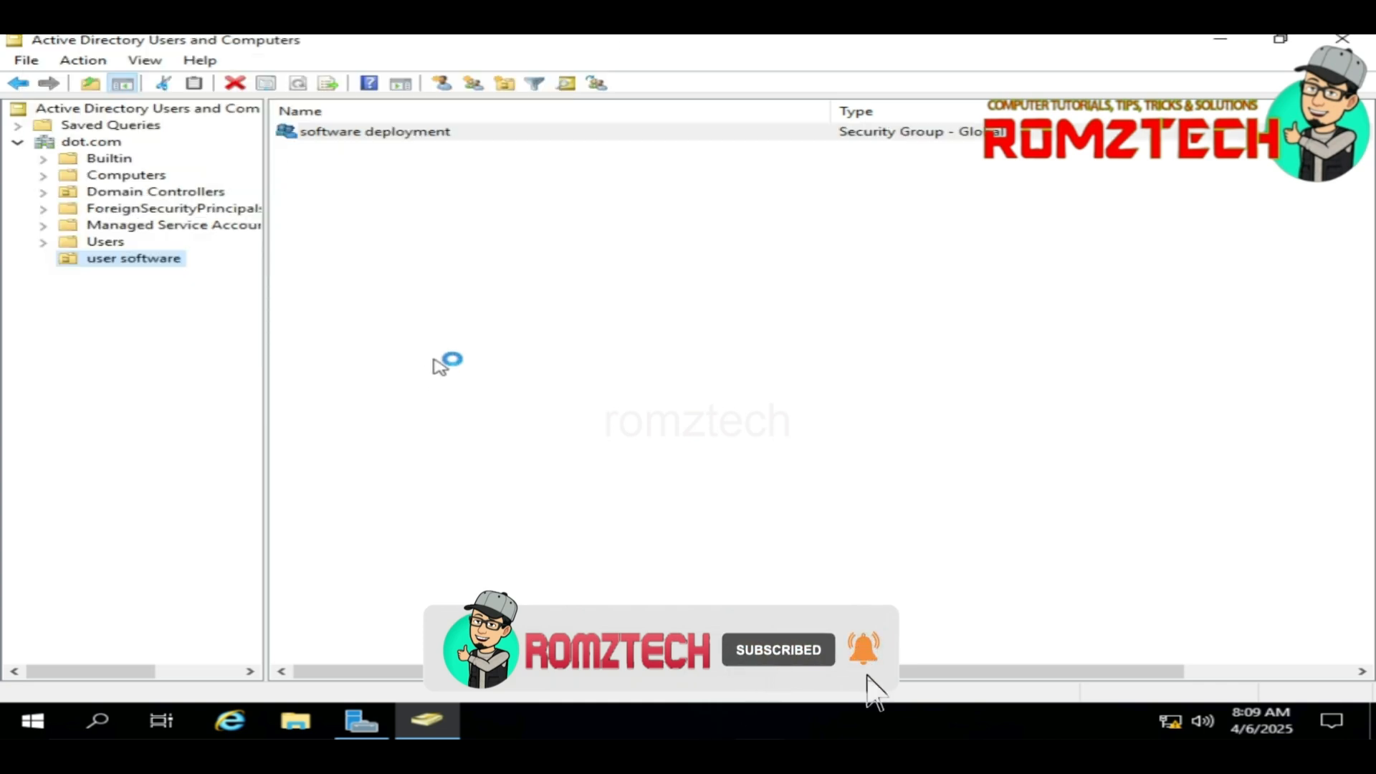
Step: Start a new user account user1 with logon name u1 in the user software OU
right_click(348, 168)
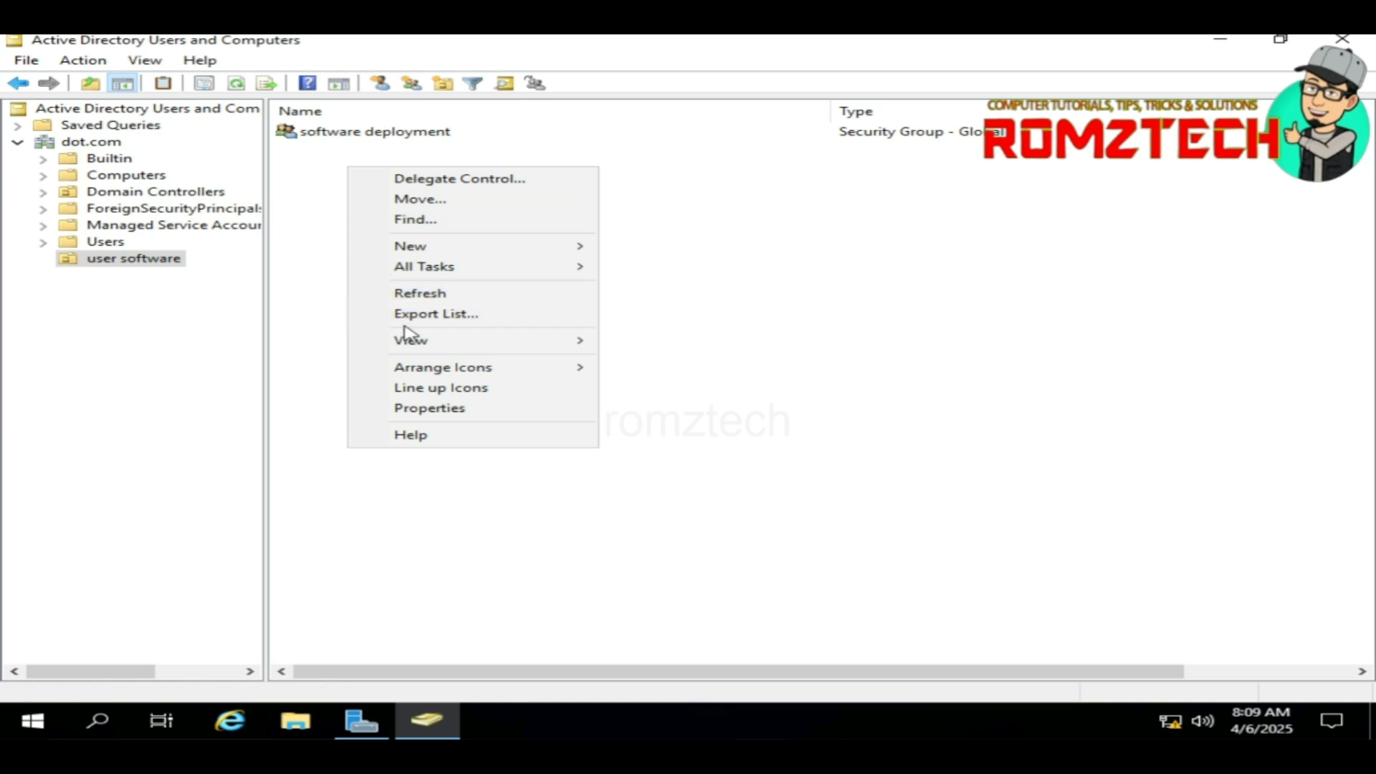
mouse_move(425, 247)
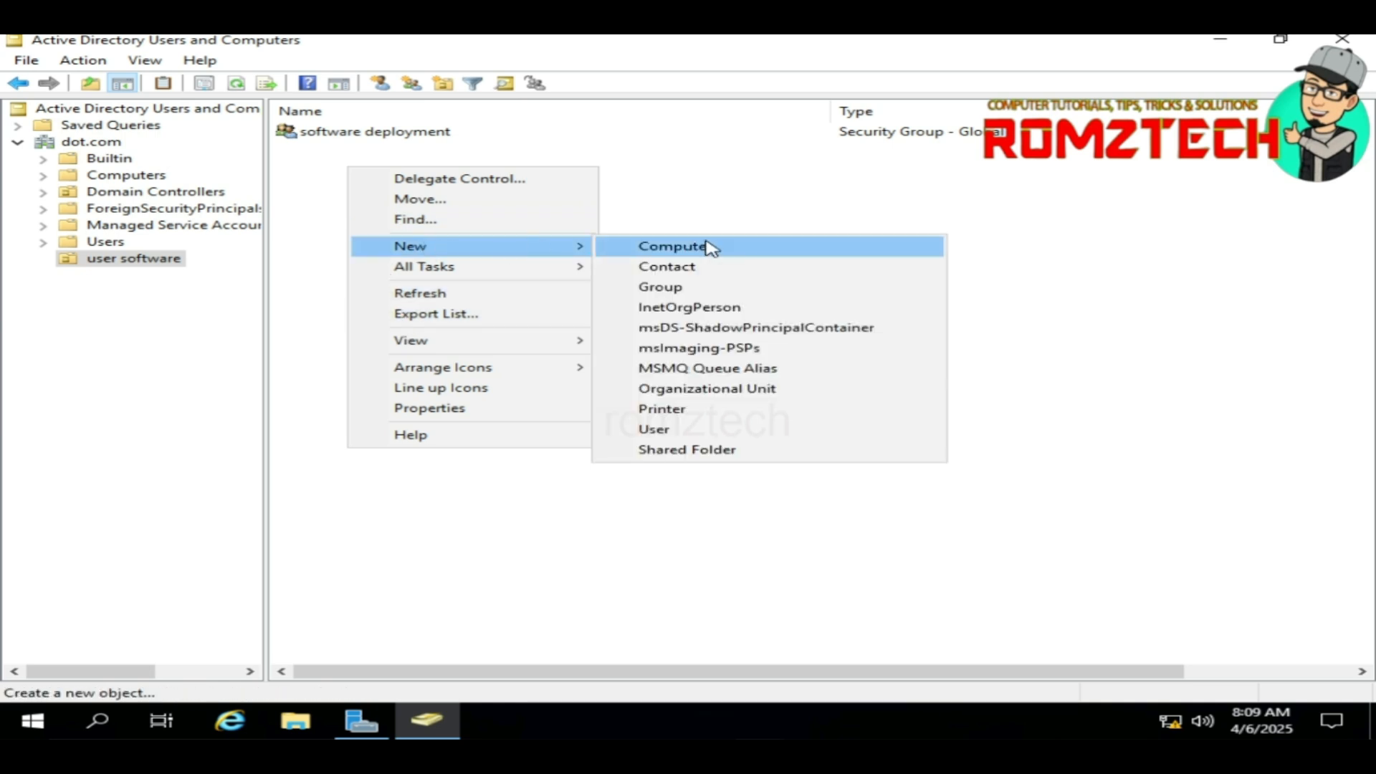
click(653, 429)
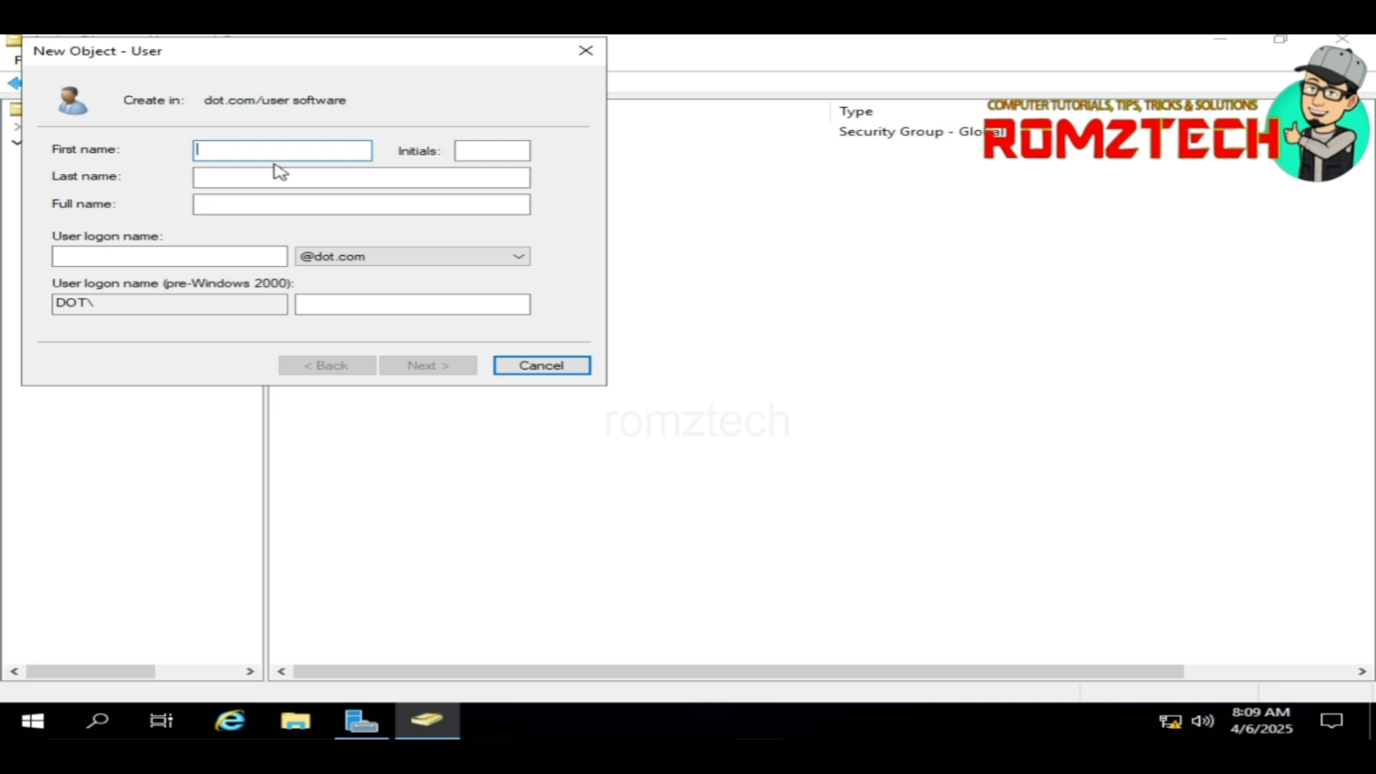
text(user1)
click(210, 256)
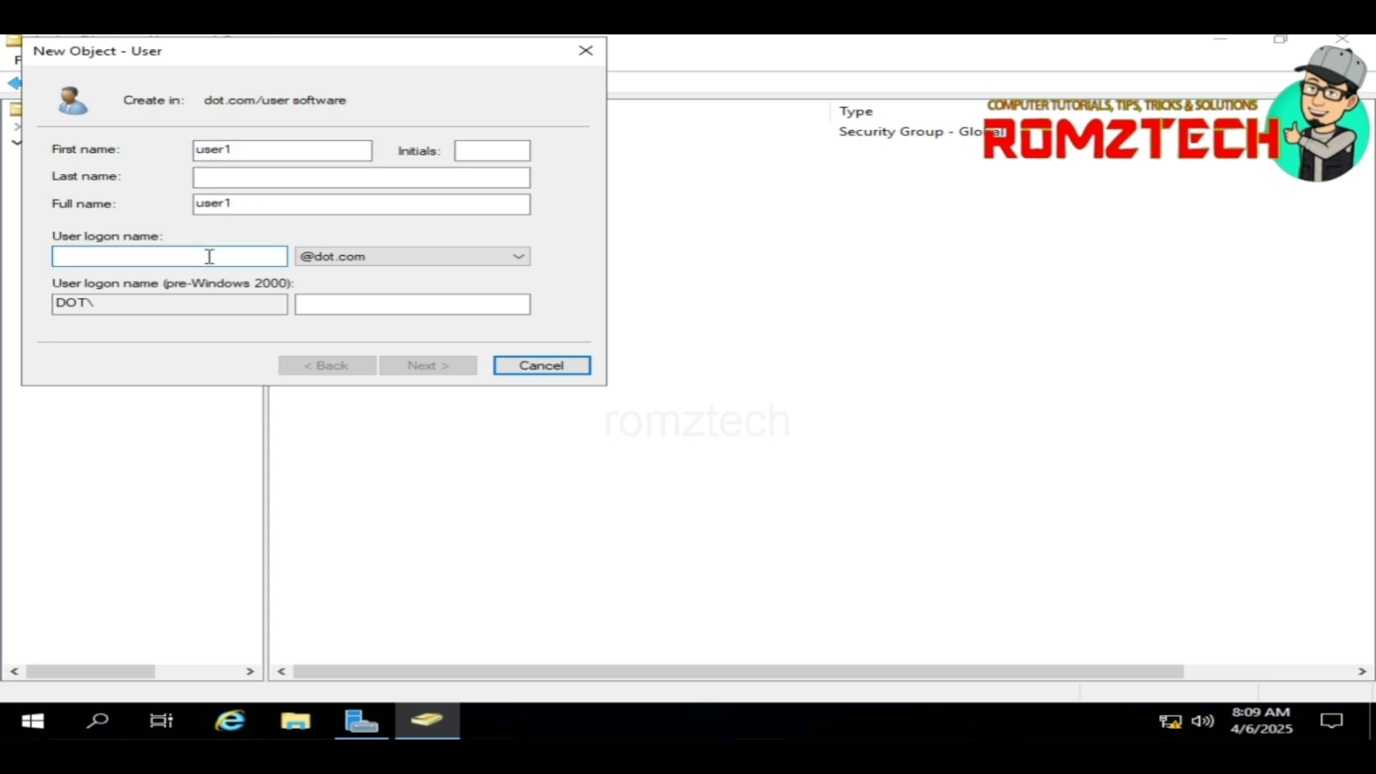
text(u)
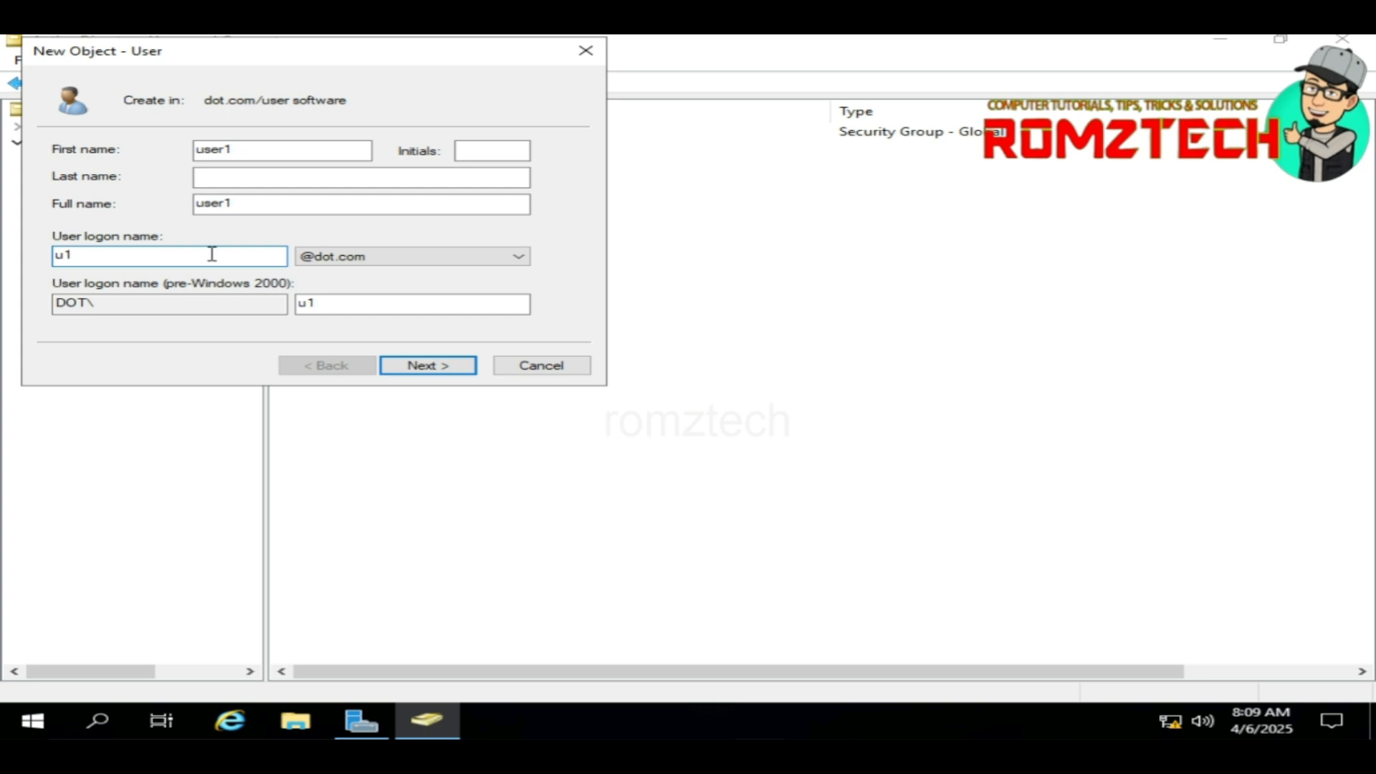
text(1)
click(408, 366)
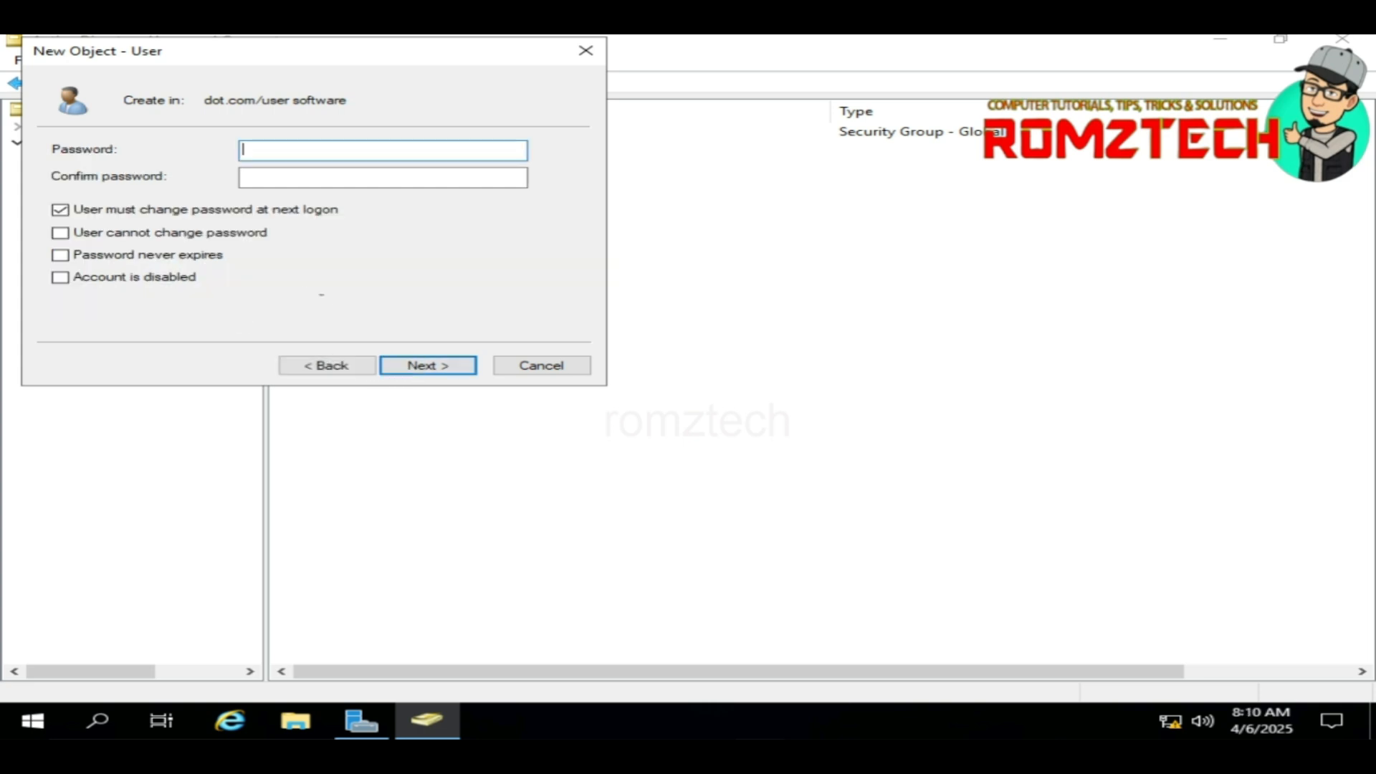
Step: Give user1 a password that never expires and cannot be changed, then finish the account
click(138, 208)
click(122, 235)
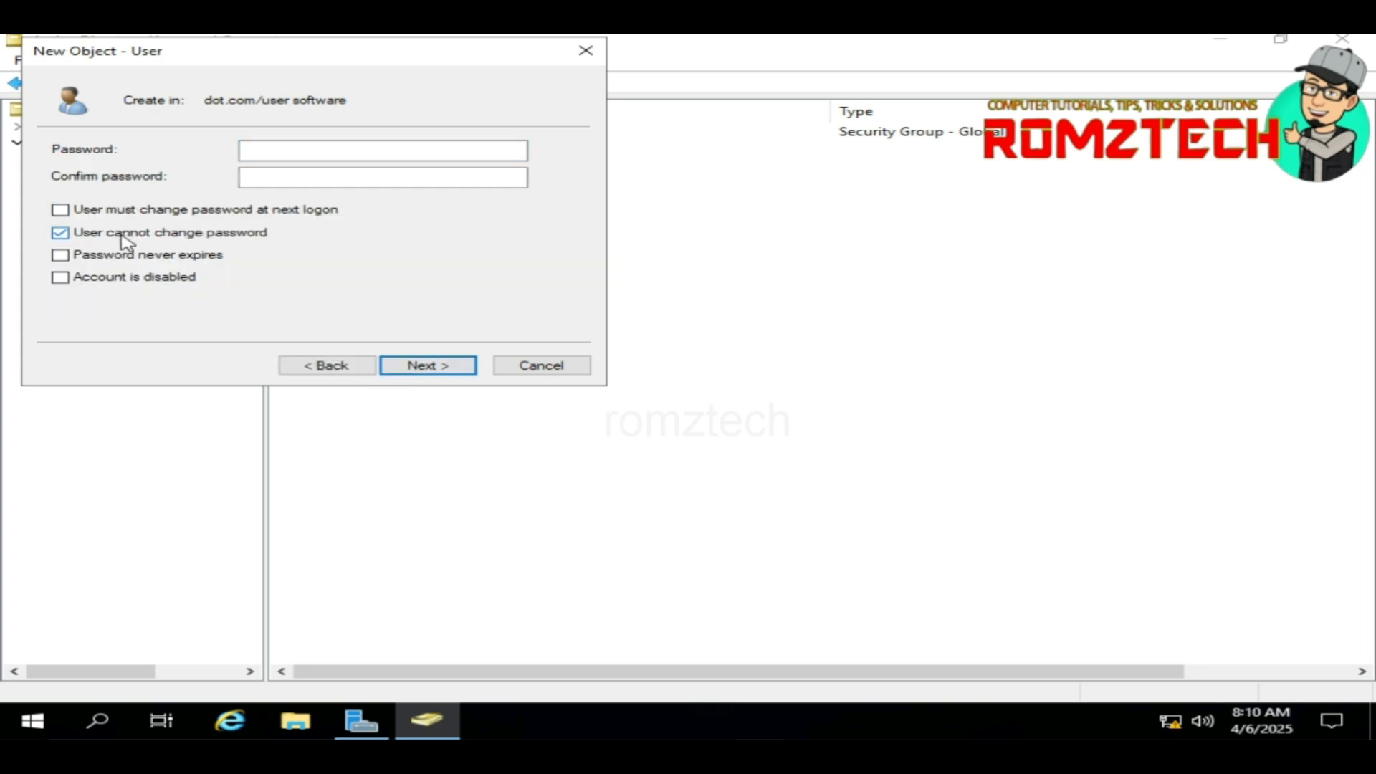
click(122, 257)
click(259, 152)
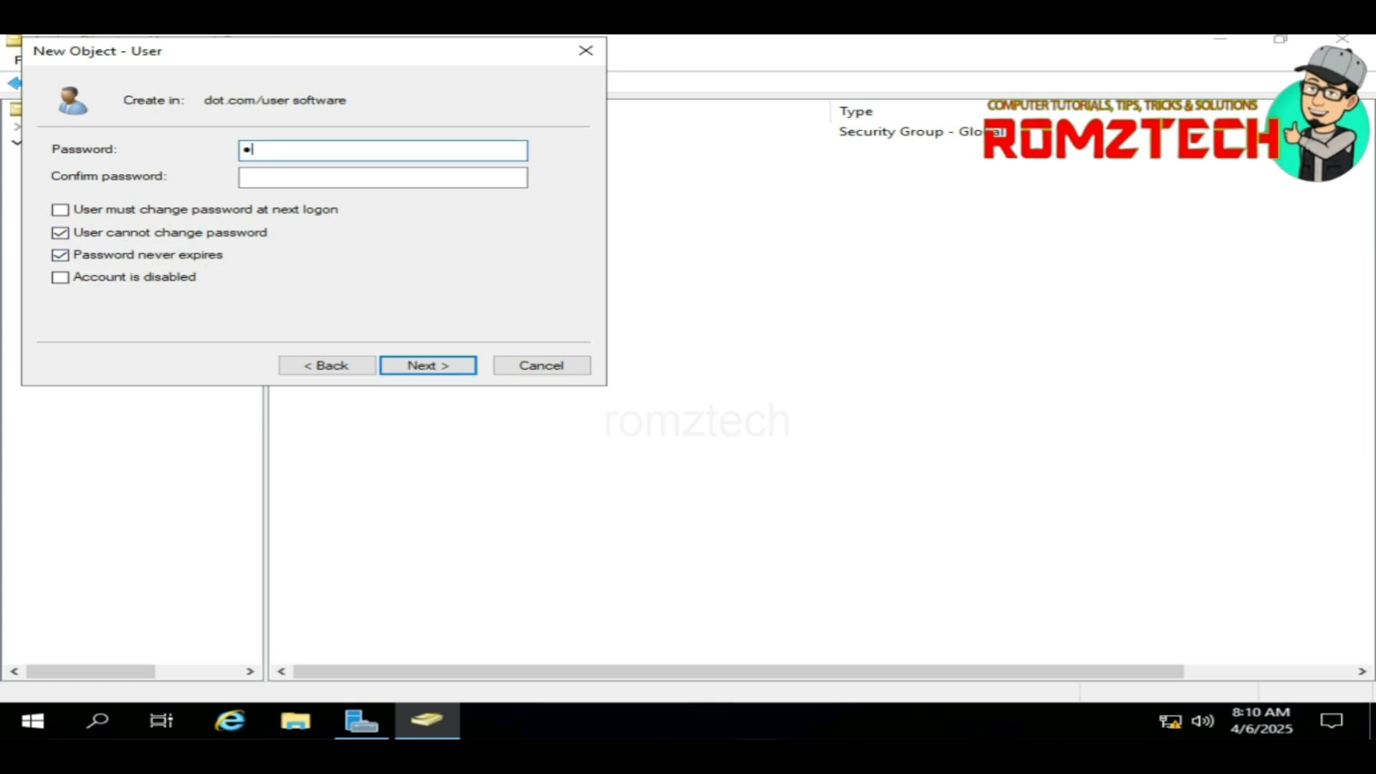
key(BackSpace)
key(BackSpace)
text(•••••••)
click(243, 177)
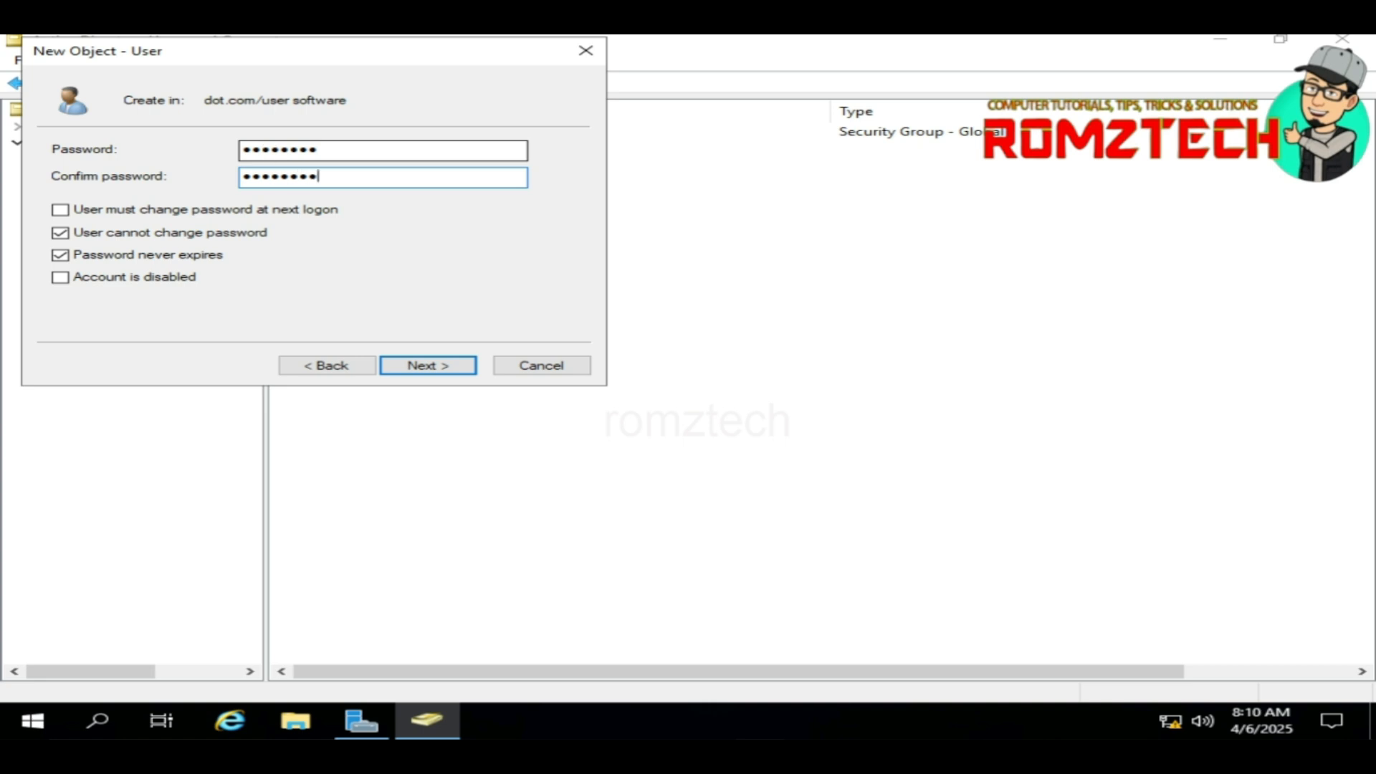
key(Return)
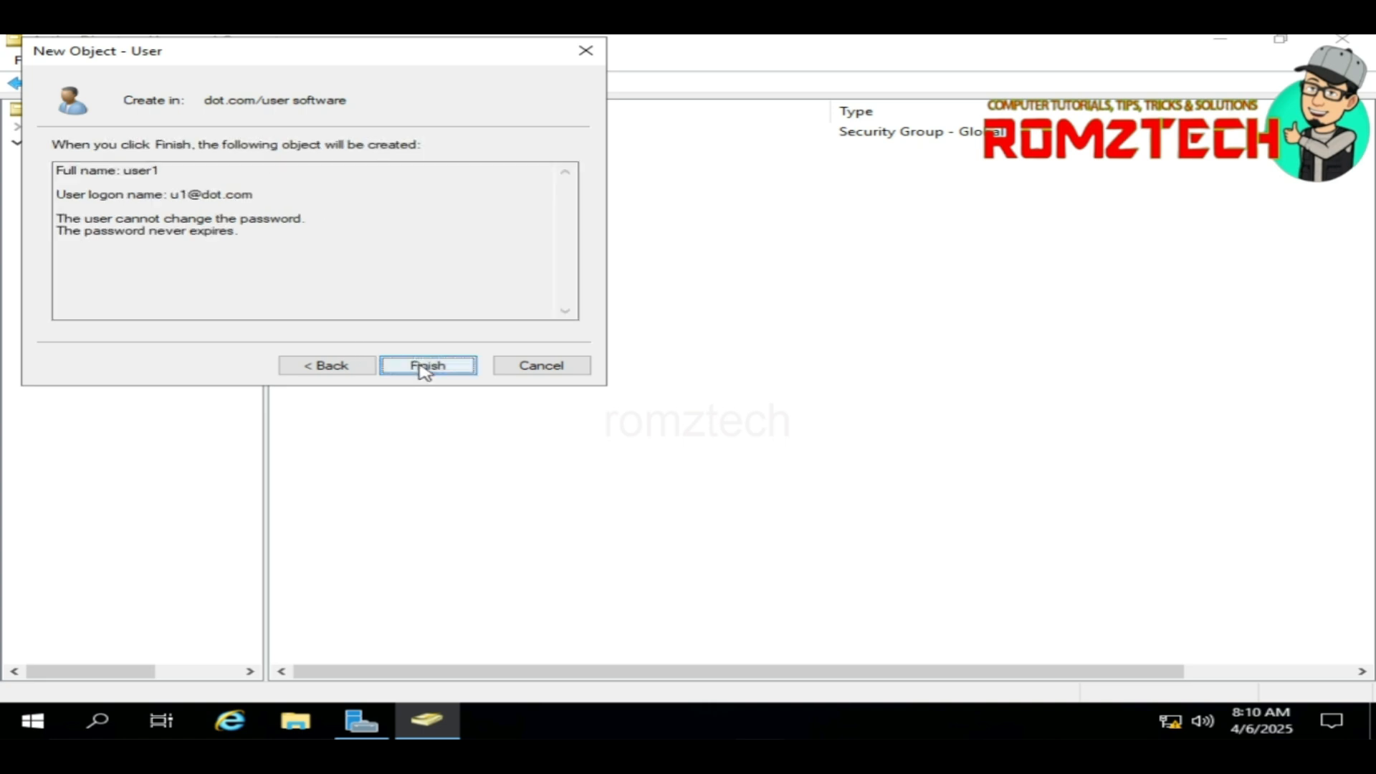
click(424, 365)
click(365, 236)
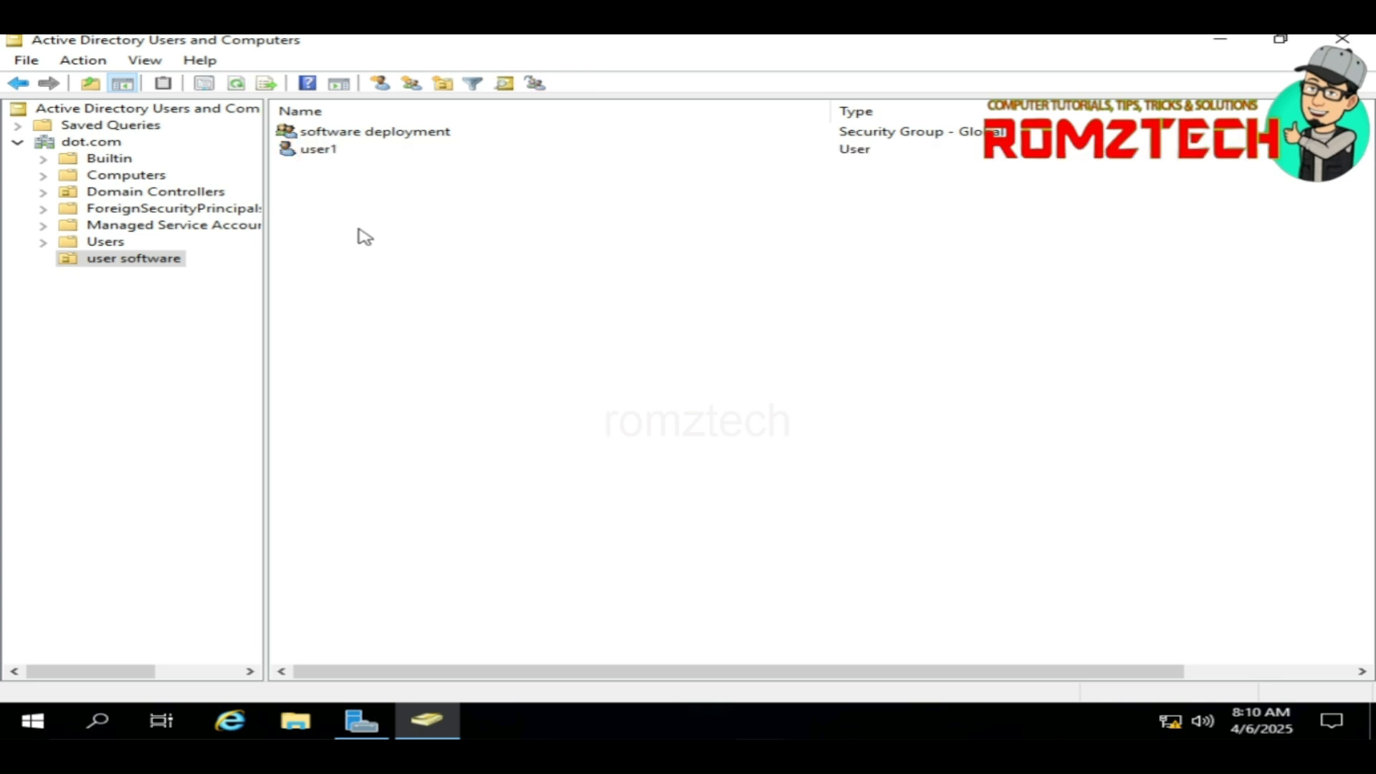
right_click(327, 189)
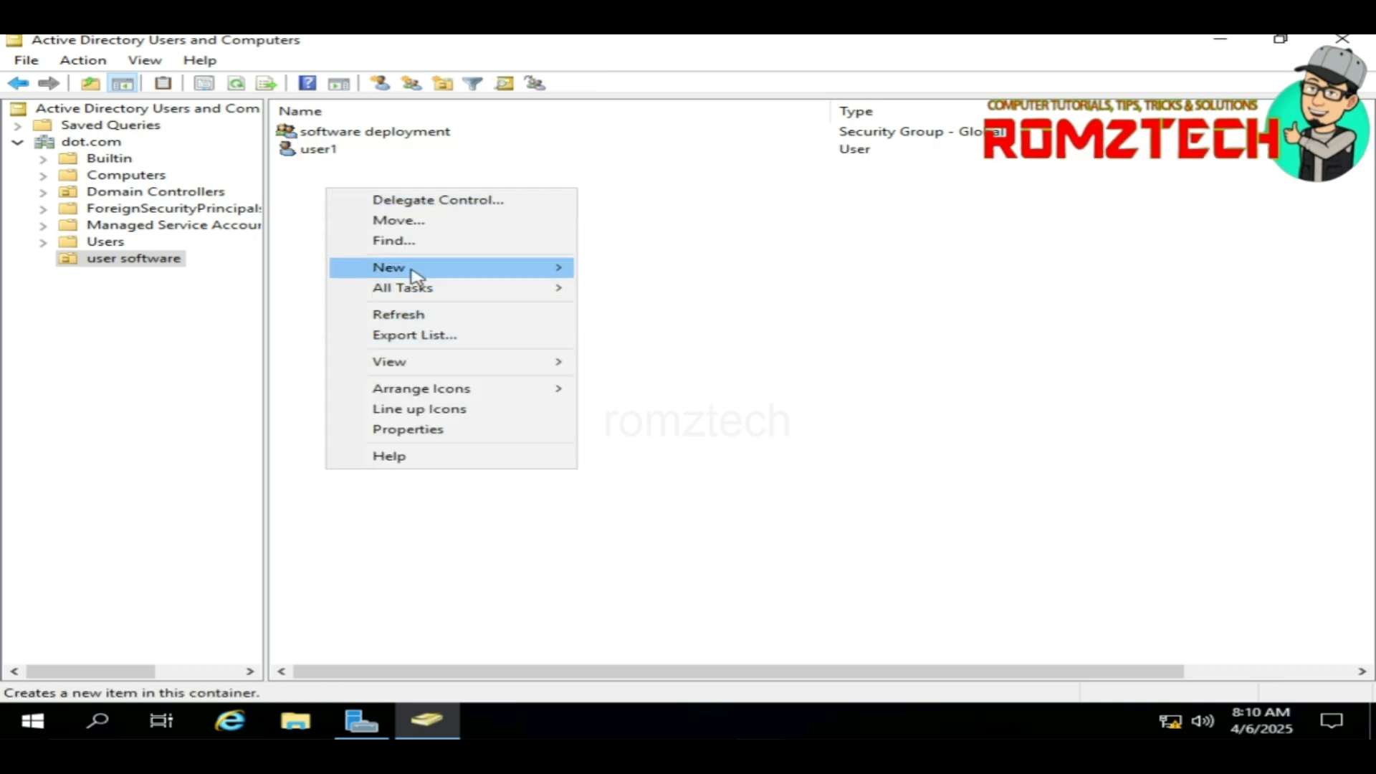
mouse_move(412, 274)
click(629, 451)
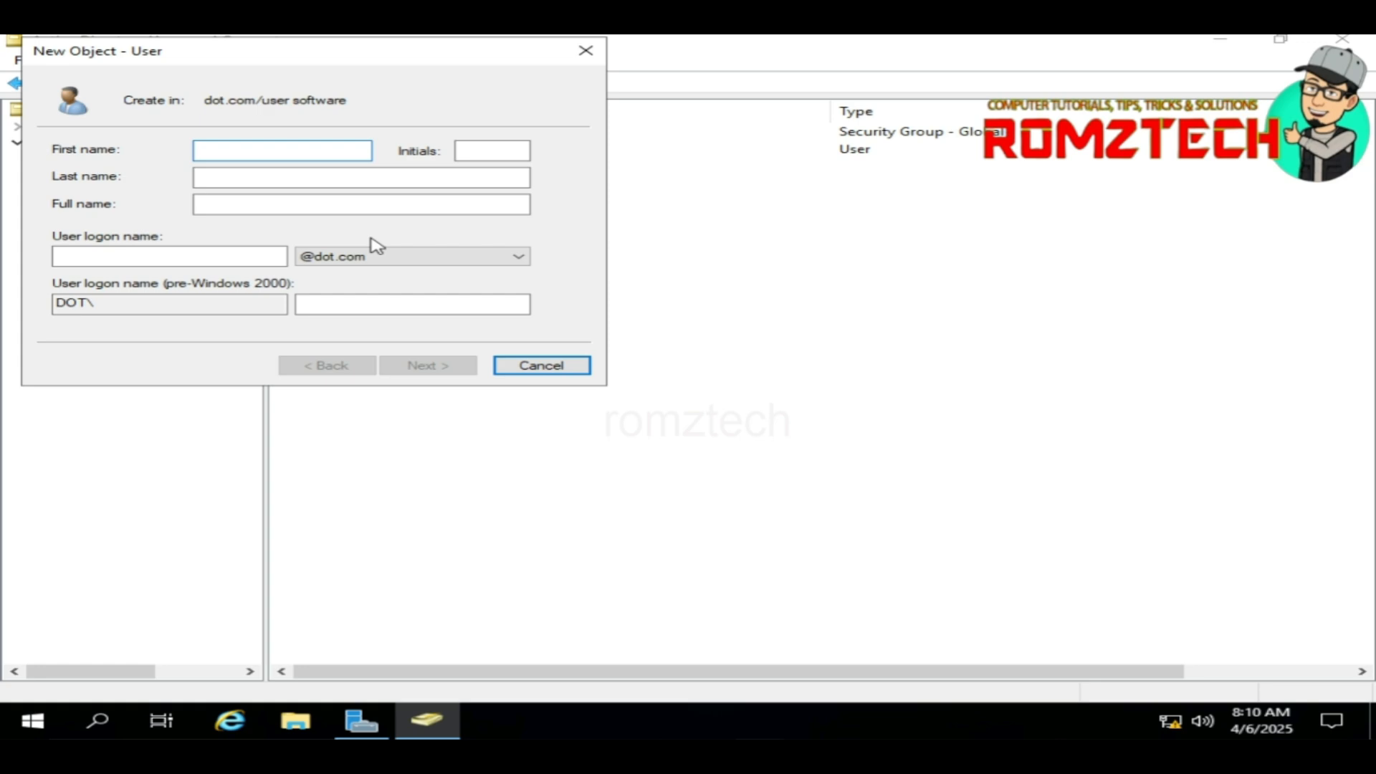
text(user2)
click(238, 260)
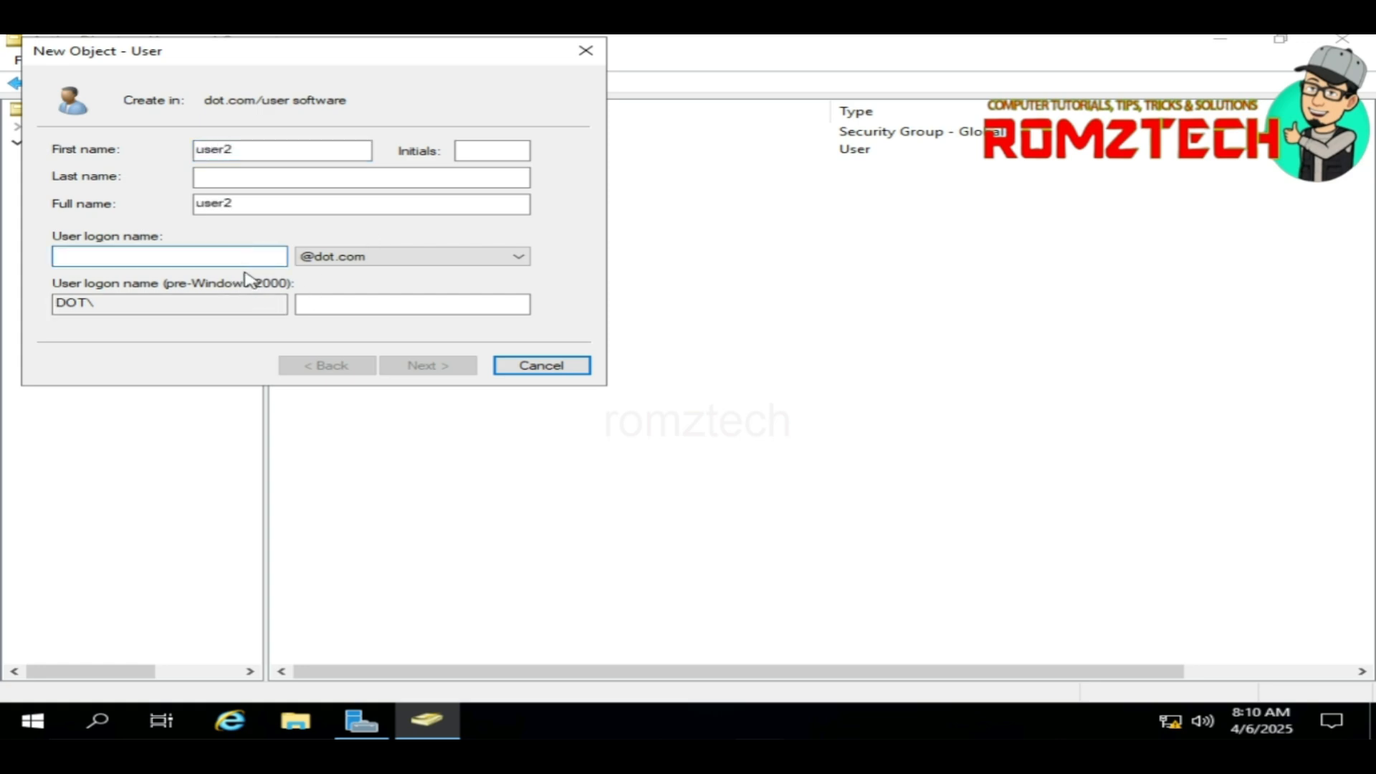
text(u2)
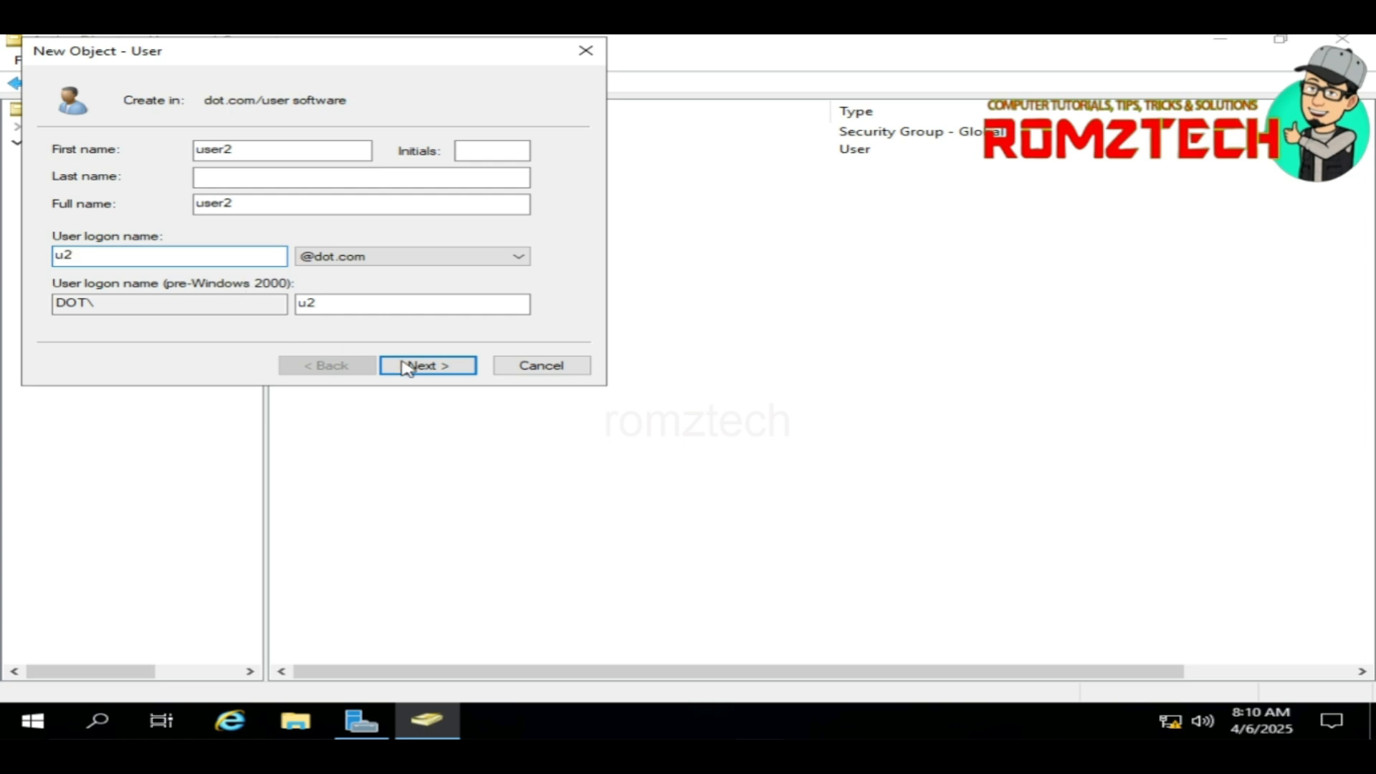
click(410, 364)
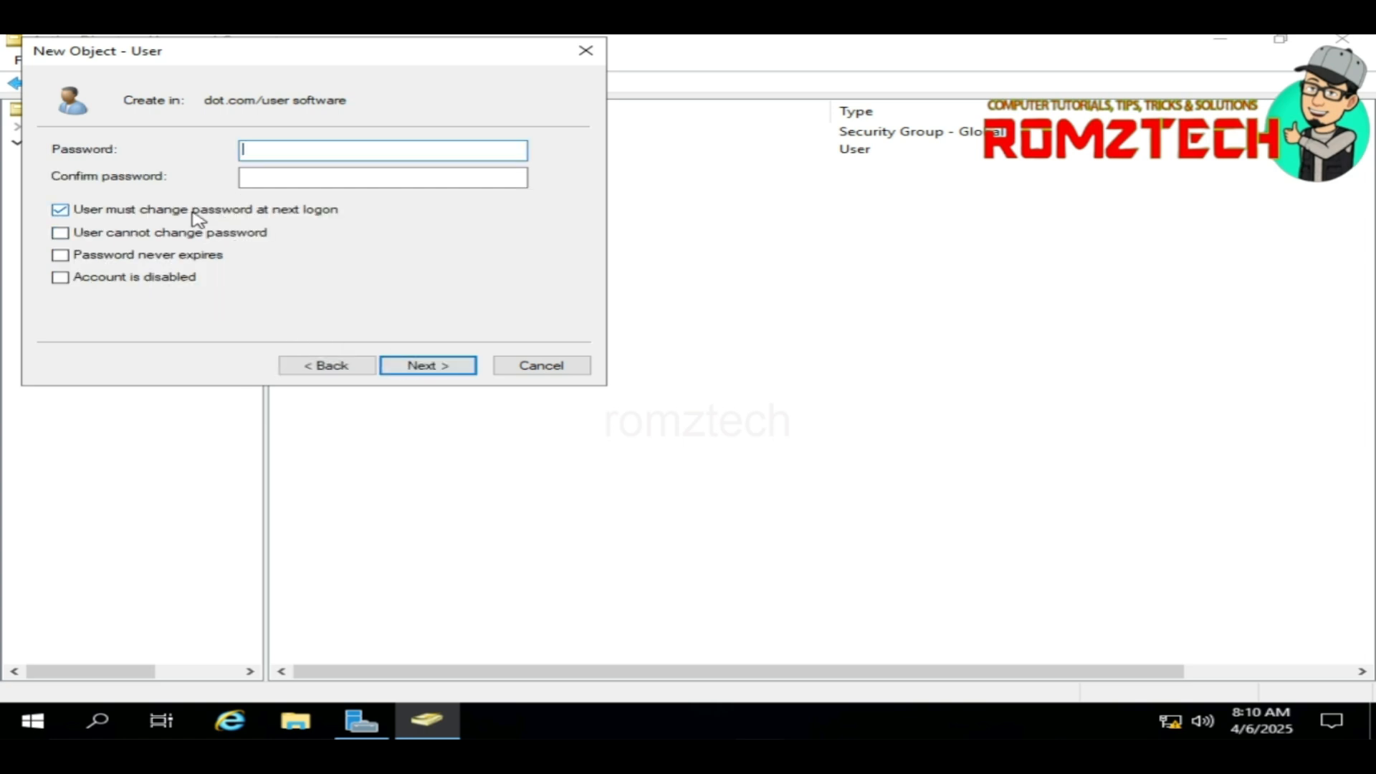
Step: Give user2 a password that never expires and cannot be changed, and create the account
click(60, 209)
click(60, 232)
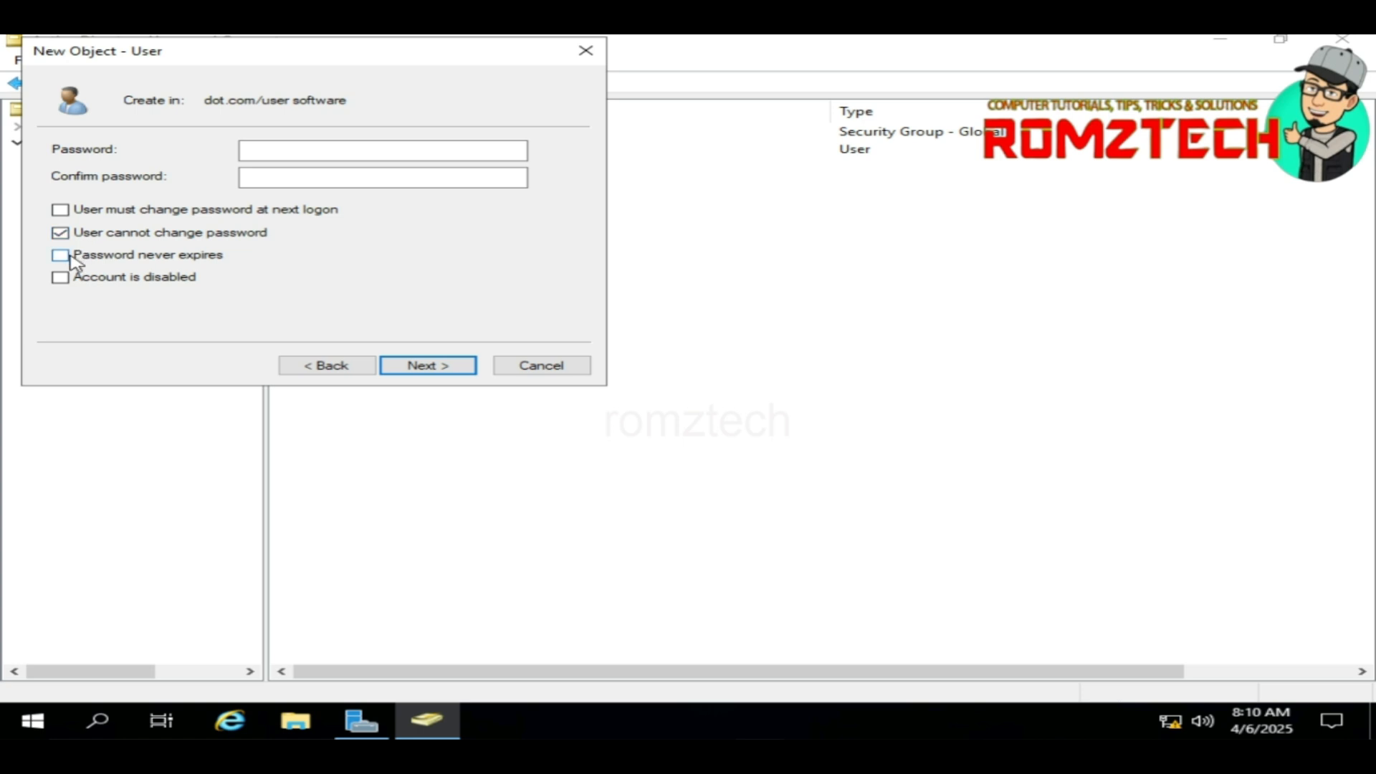
click(60, 255)
click(296, 152)
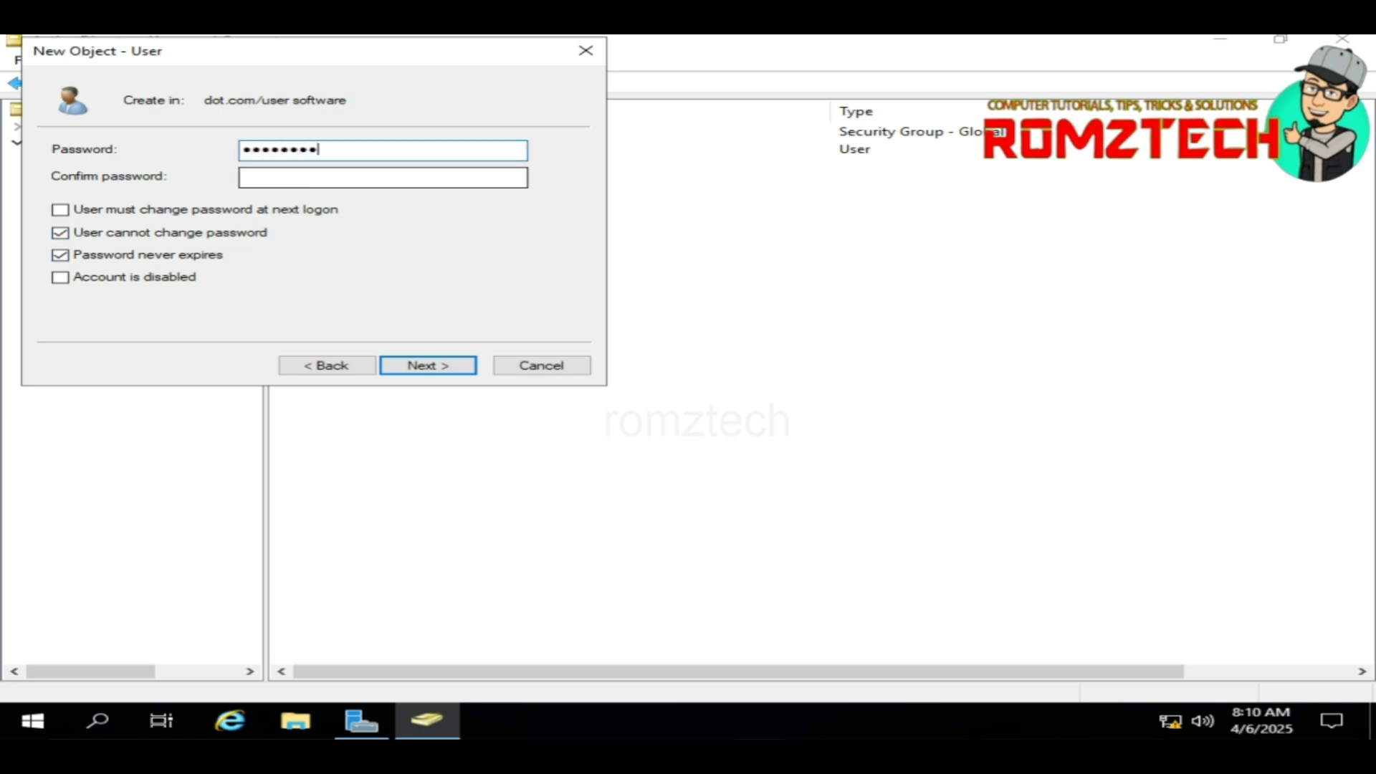
key(Tab)
key(Tab)
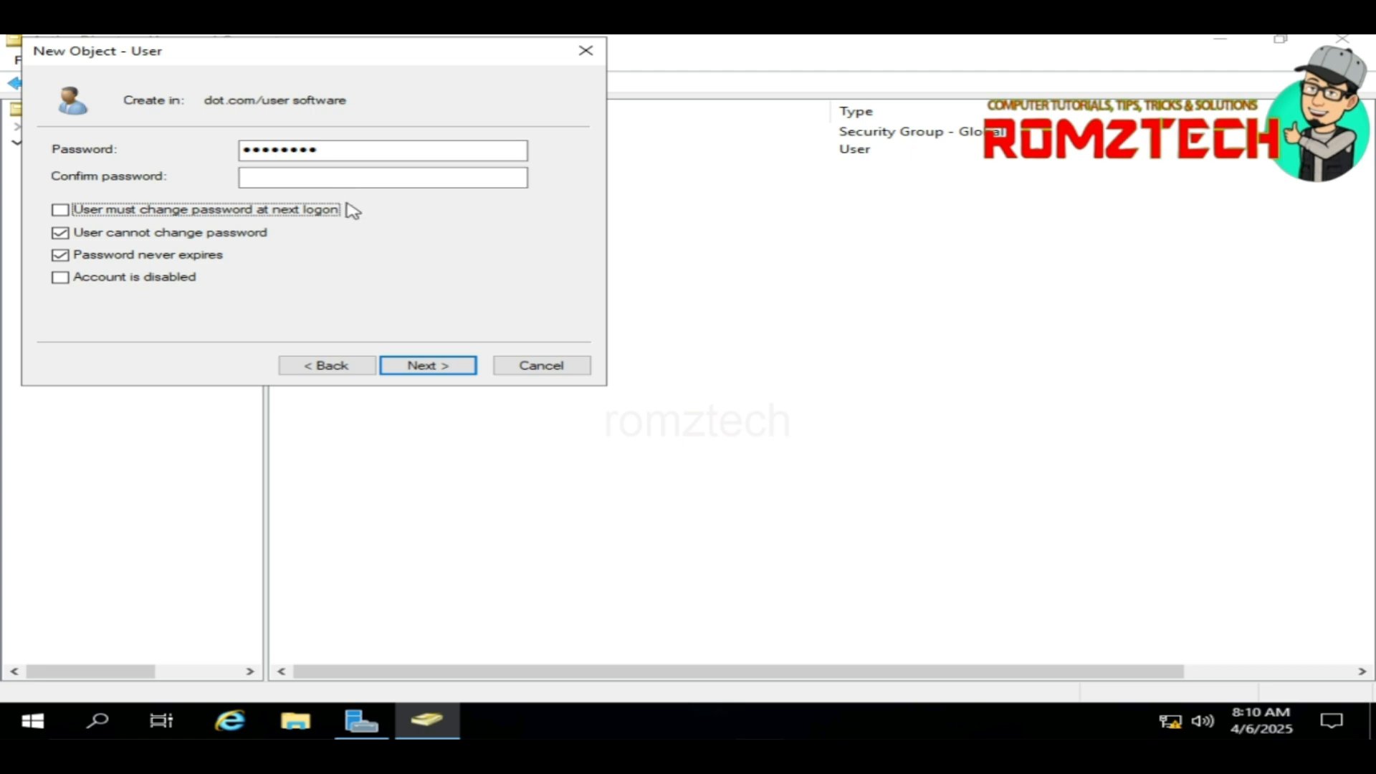
click(357, 185)
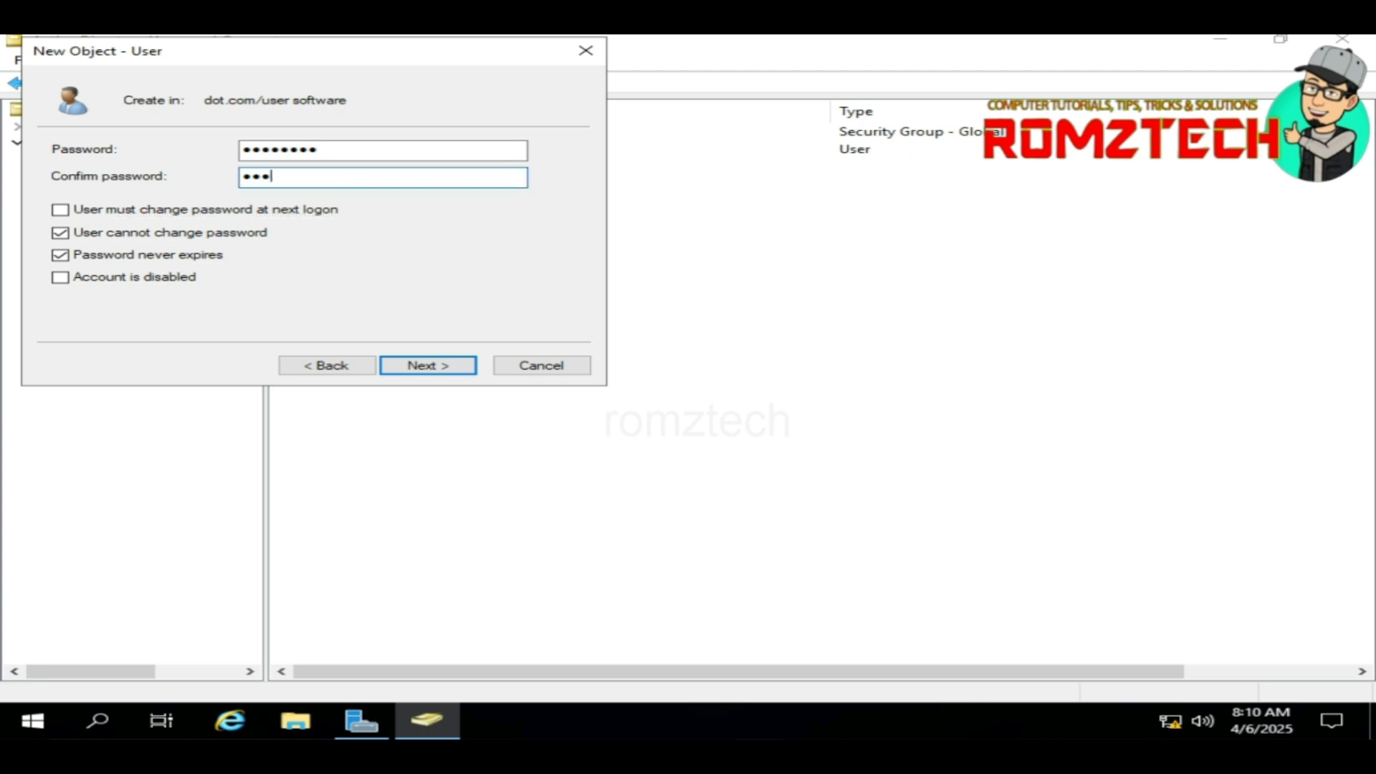
text(1)
key(Return)
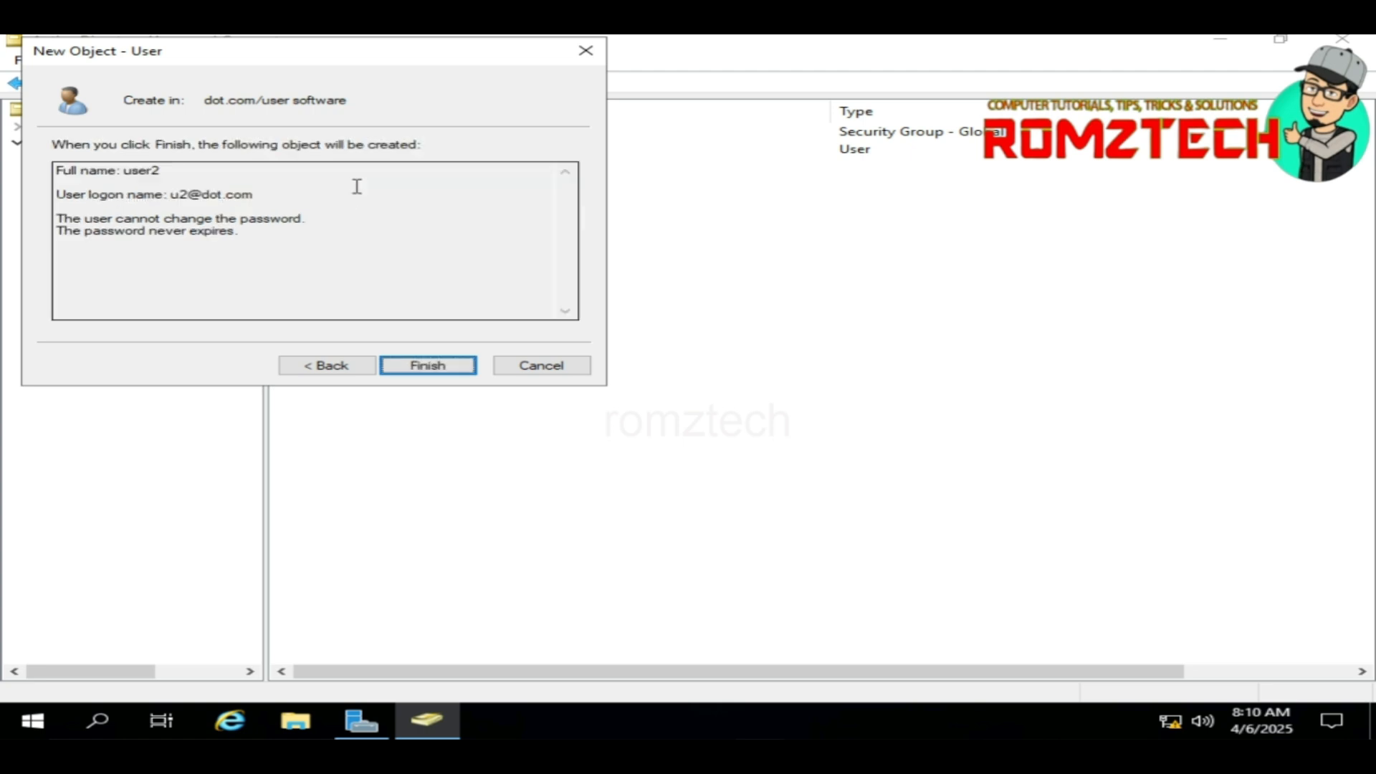
click(452, 367)
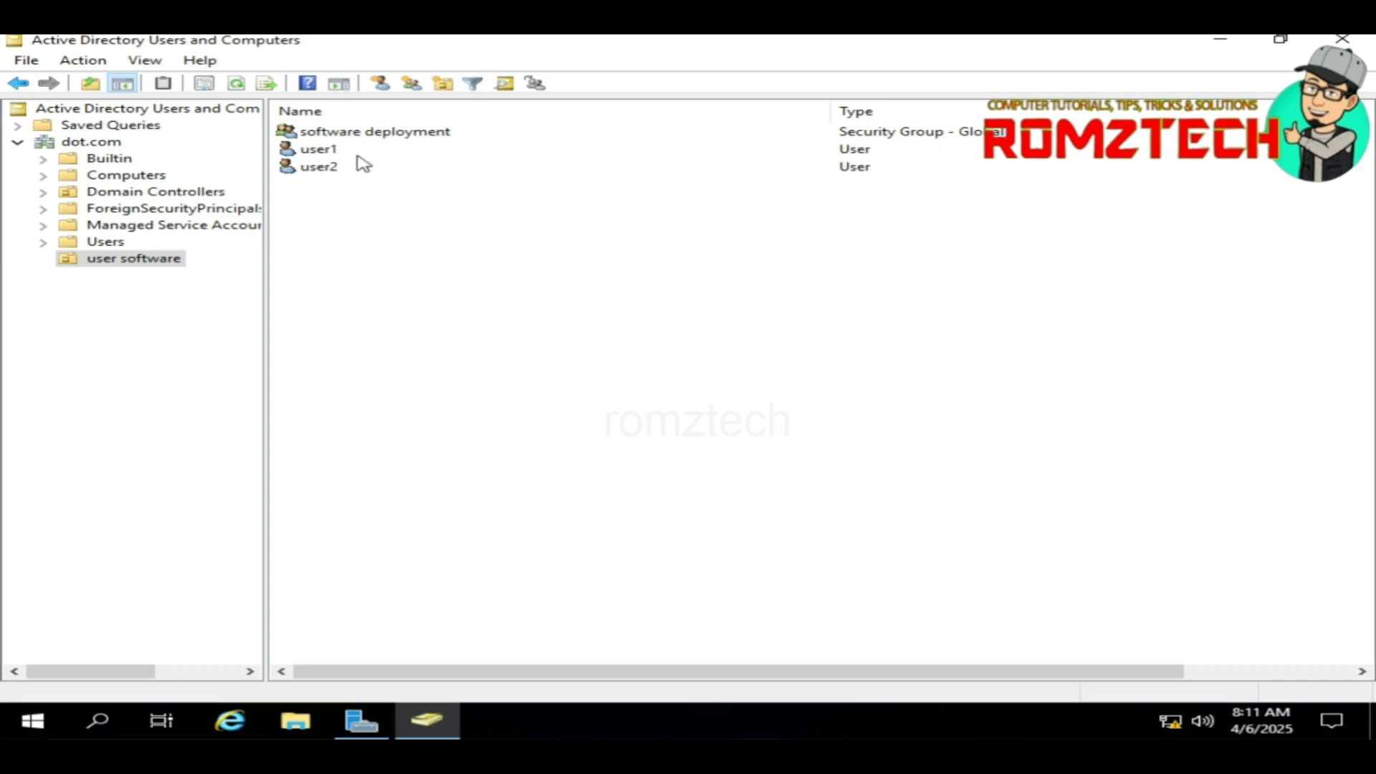
Step: Select user1 and user2 and add both to the software deployment group
click(321, 152)
ctrl+click(319, 167)
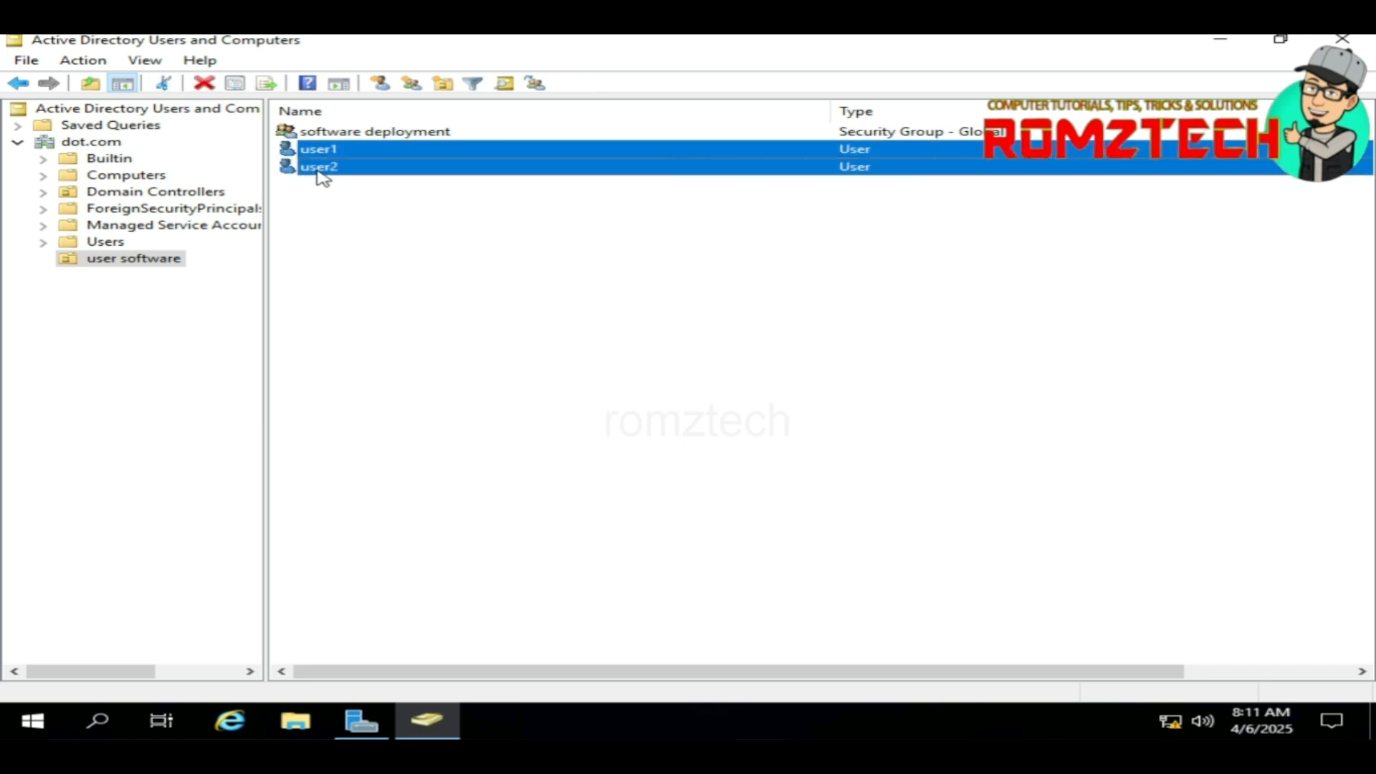
right_click(320, 166)
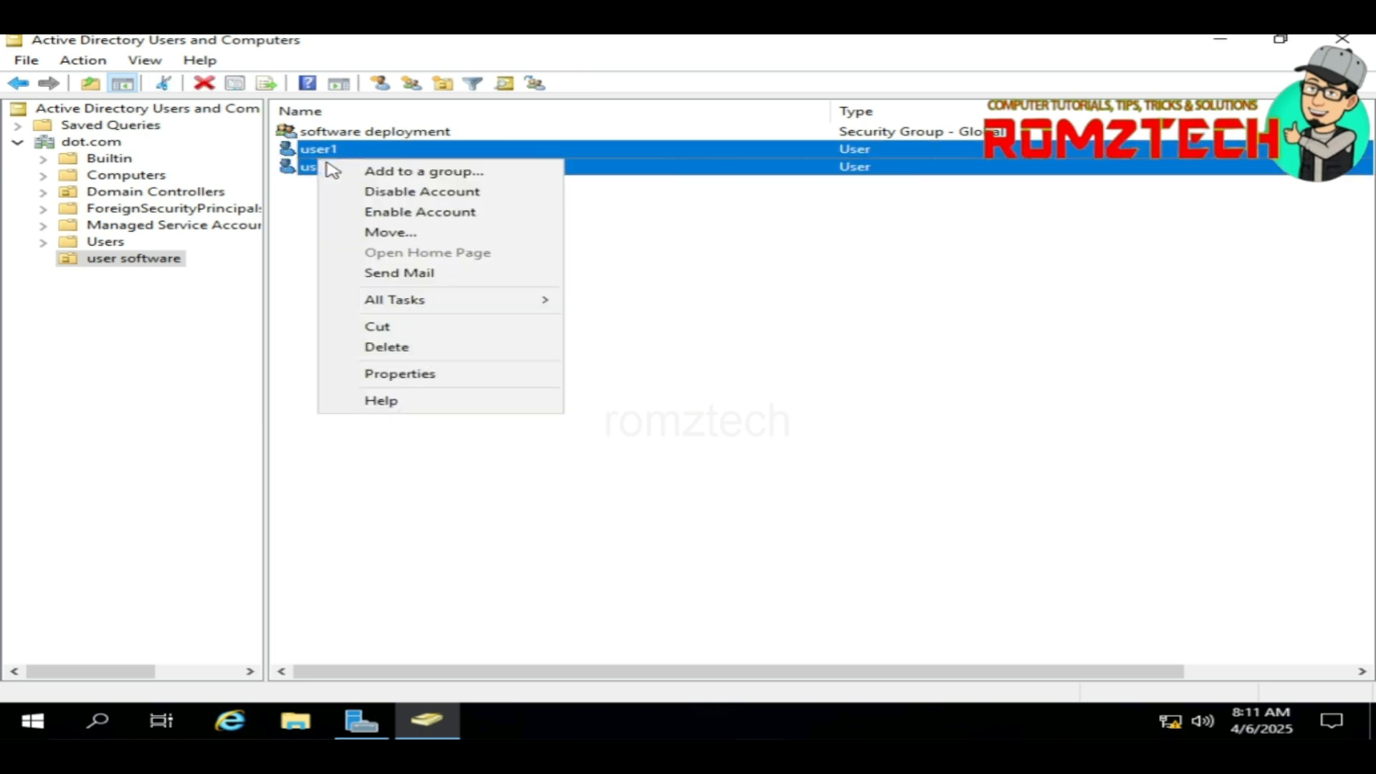
click(416, 175)
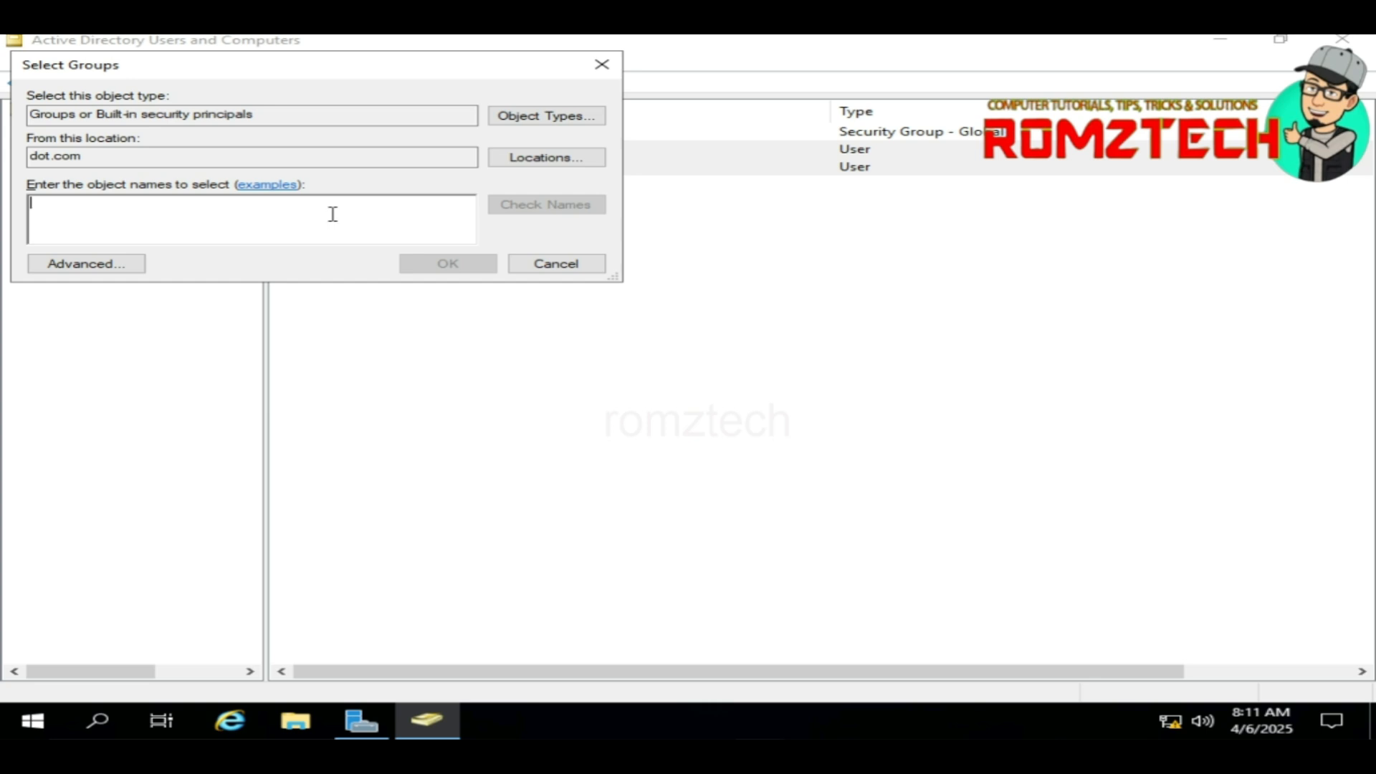
drag(359, 74, 622, 256)
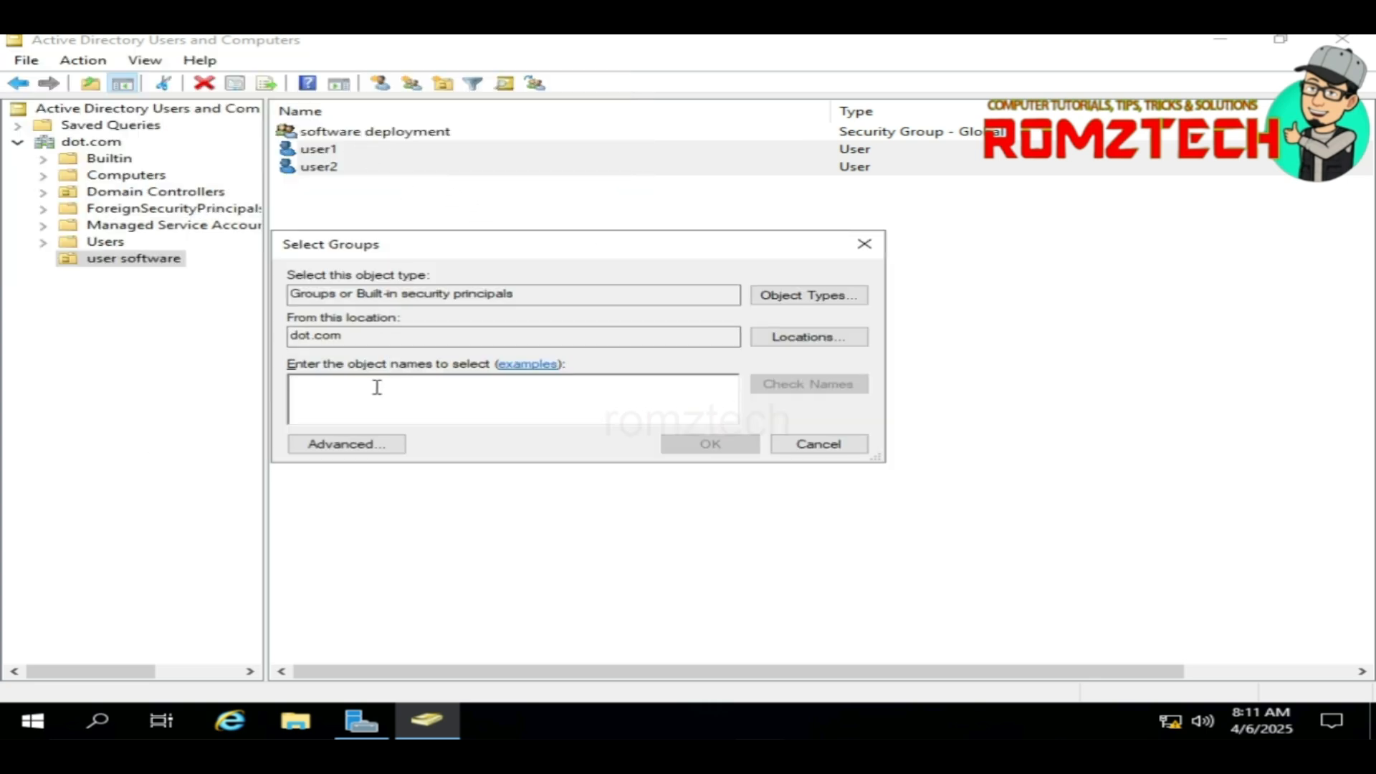
text(soft)
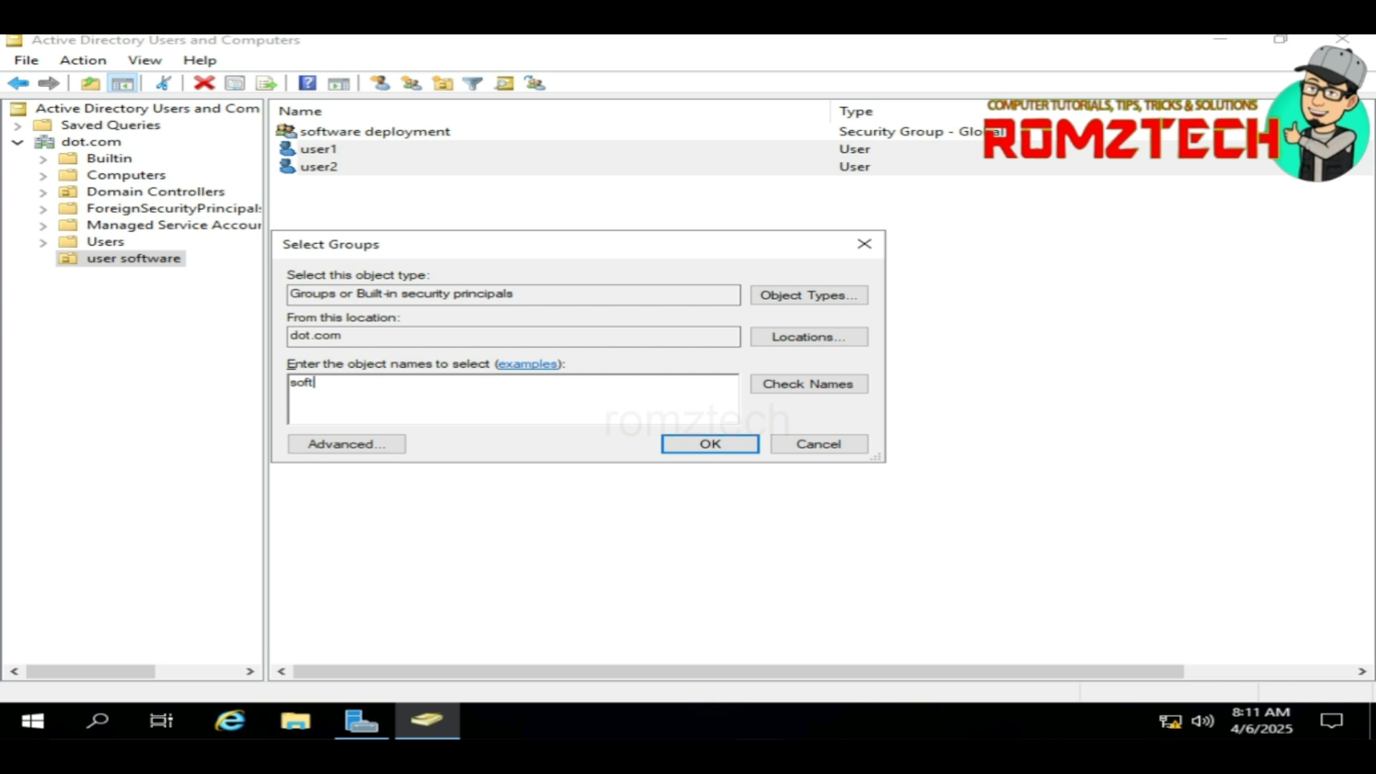
click(829, 384)
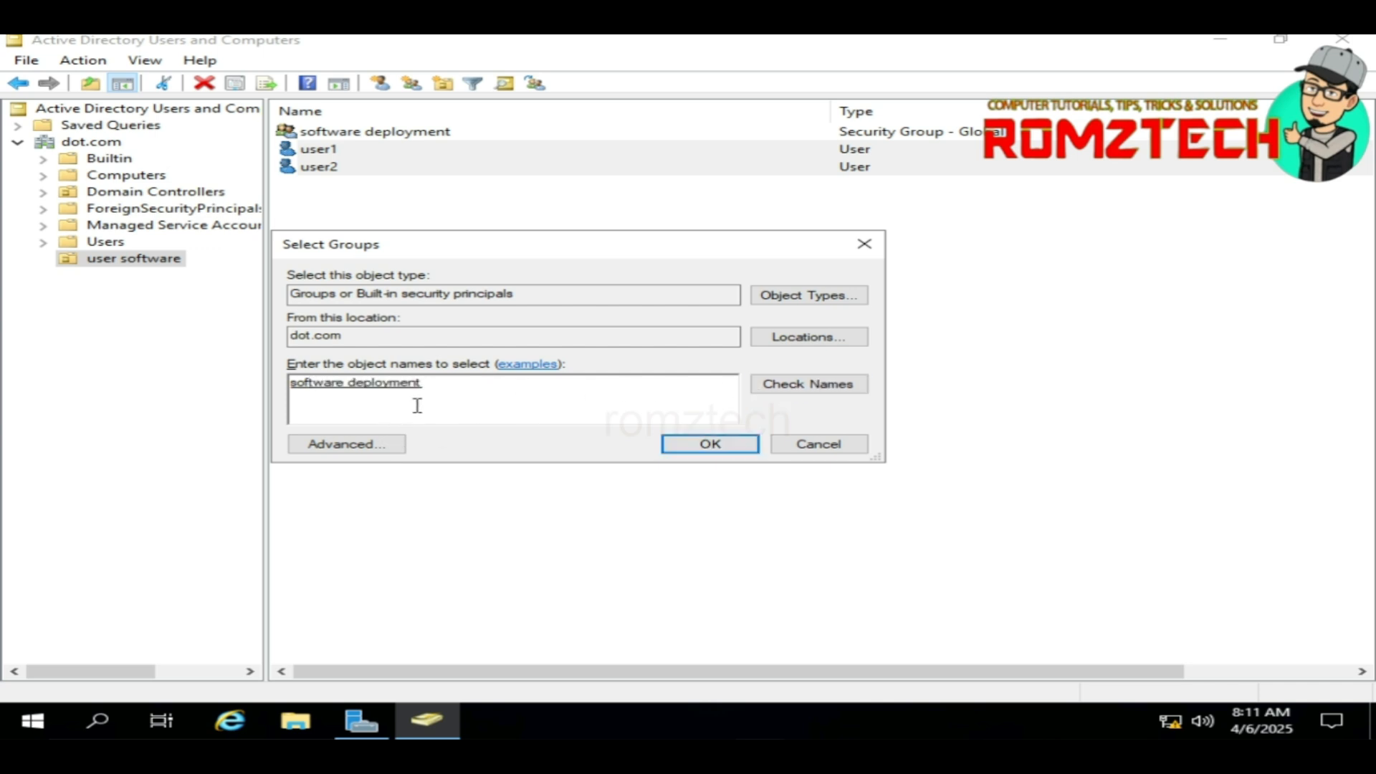
click(719, 445)
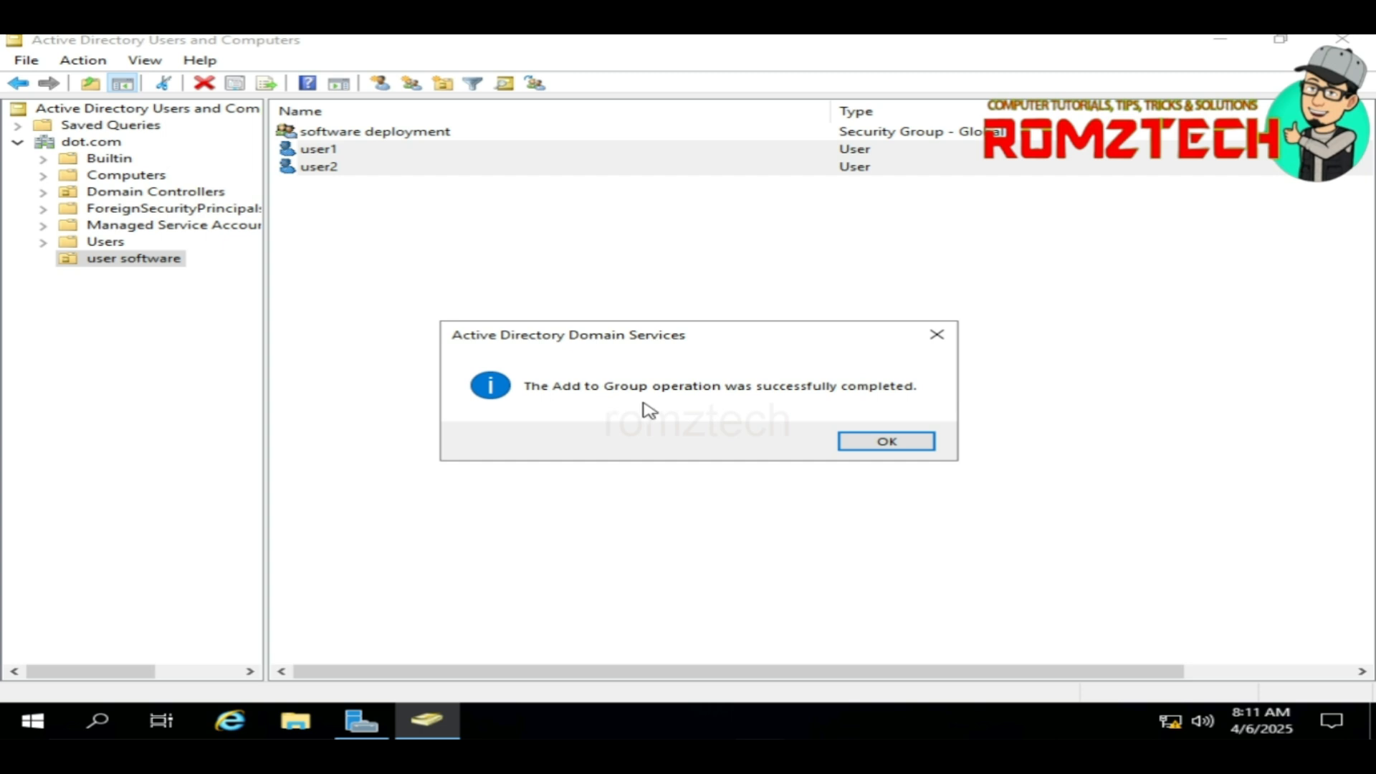
click(886, 442)
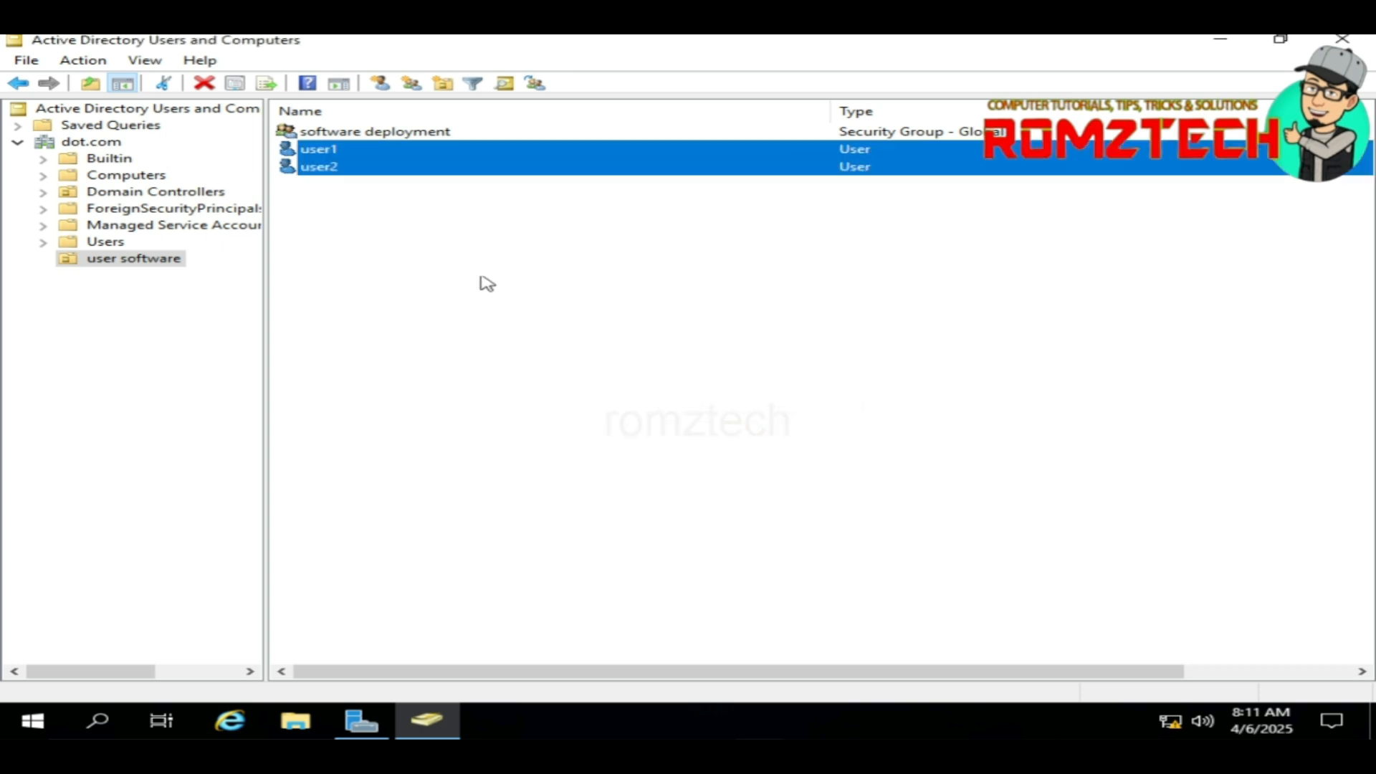
Step: Open the software deployment group's Properties and check its Members tab lists user1 and user2
click(364, 137)
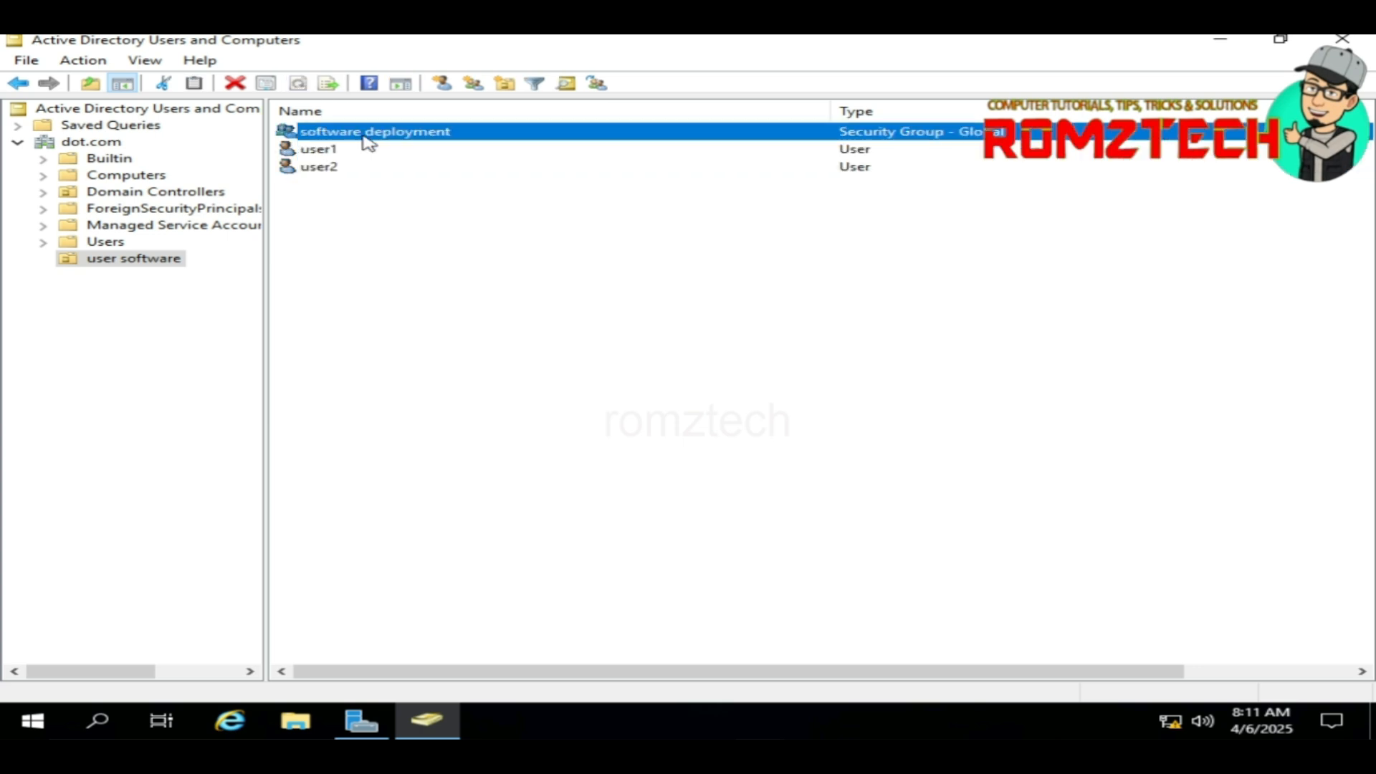
right_click(364, 136)
click(452, 319)
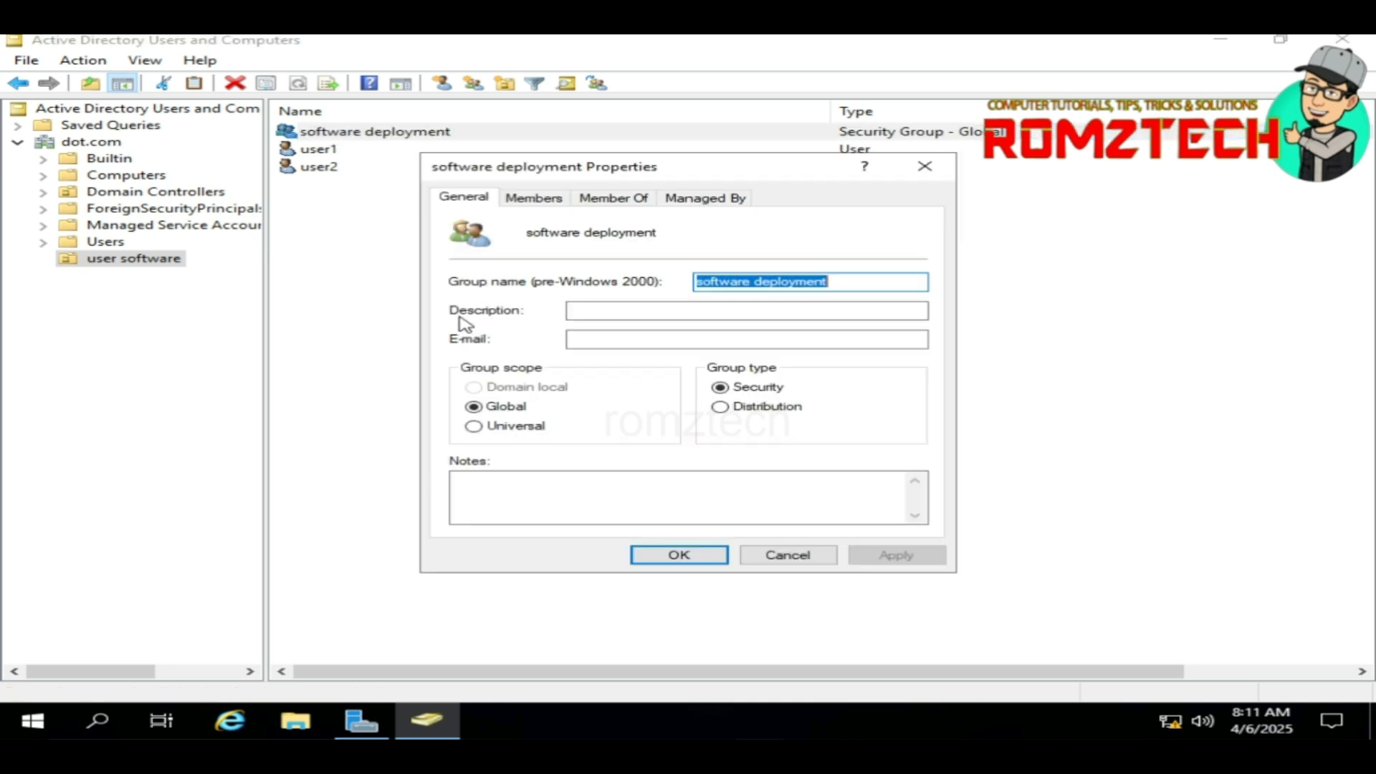
click(534, 199)
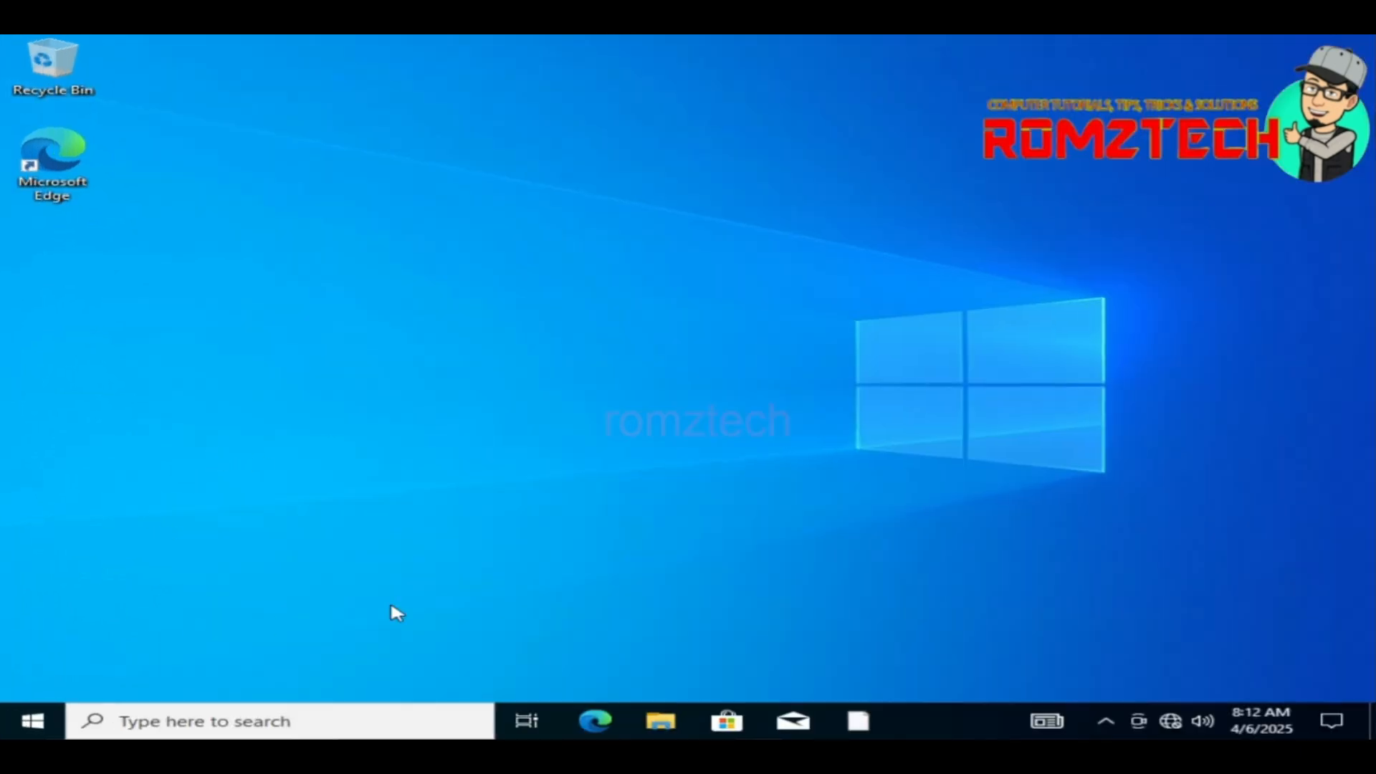
Step: On the client, open File Explorer and show the Properties page for This PC
click(659, 720)
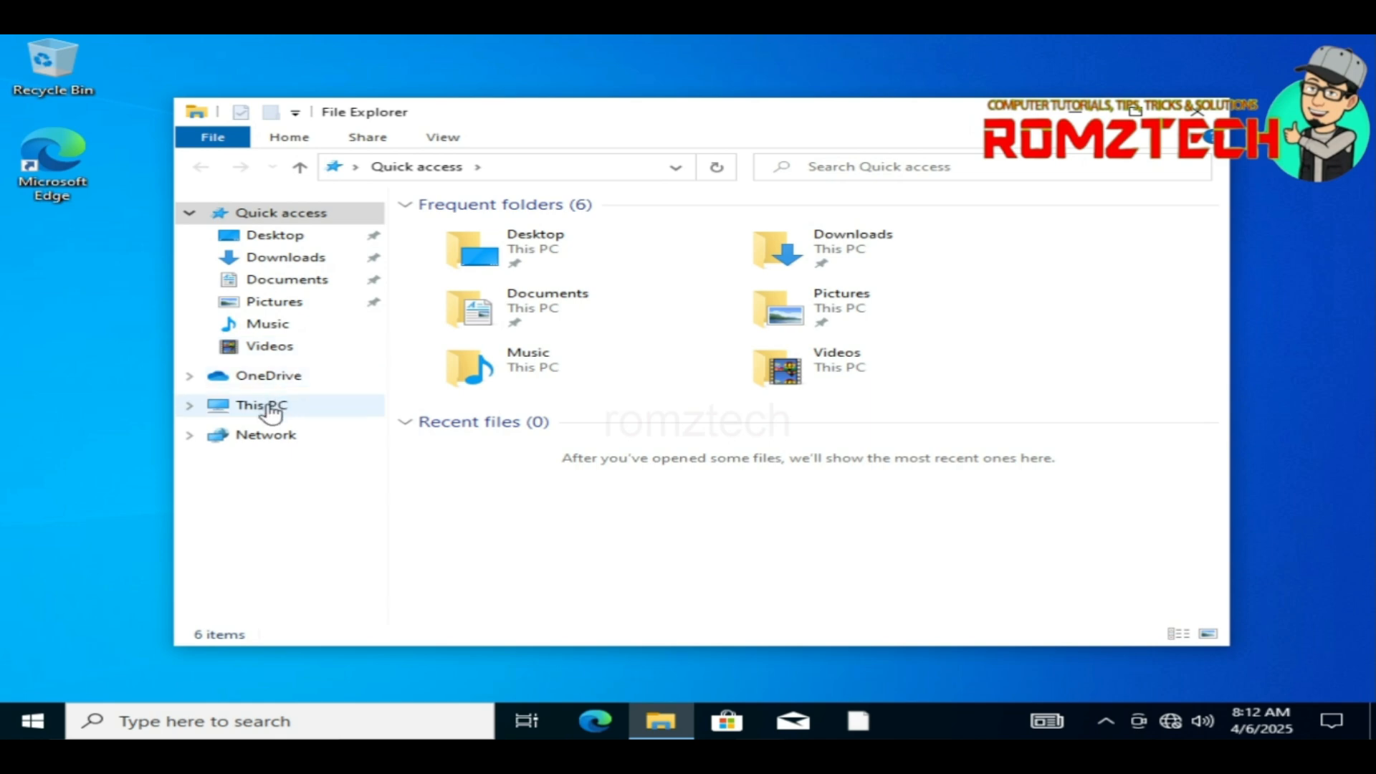
right_click(266, 405)
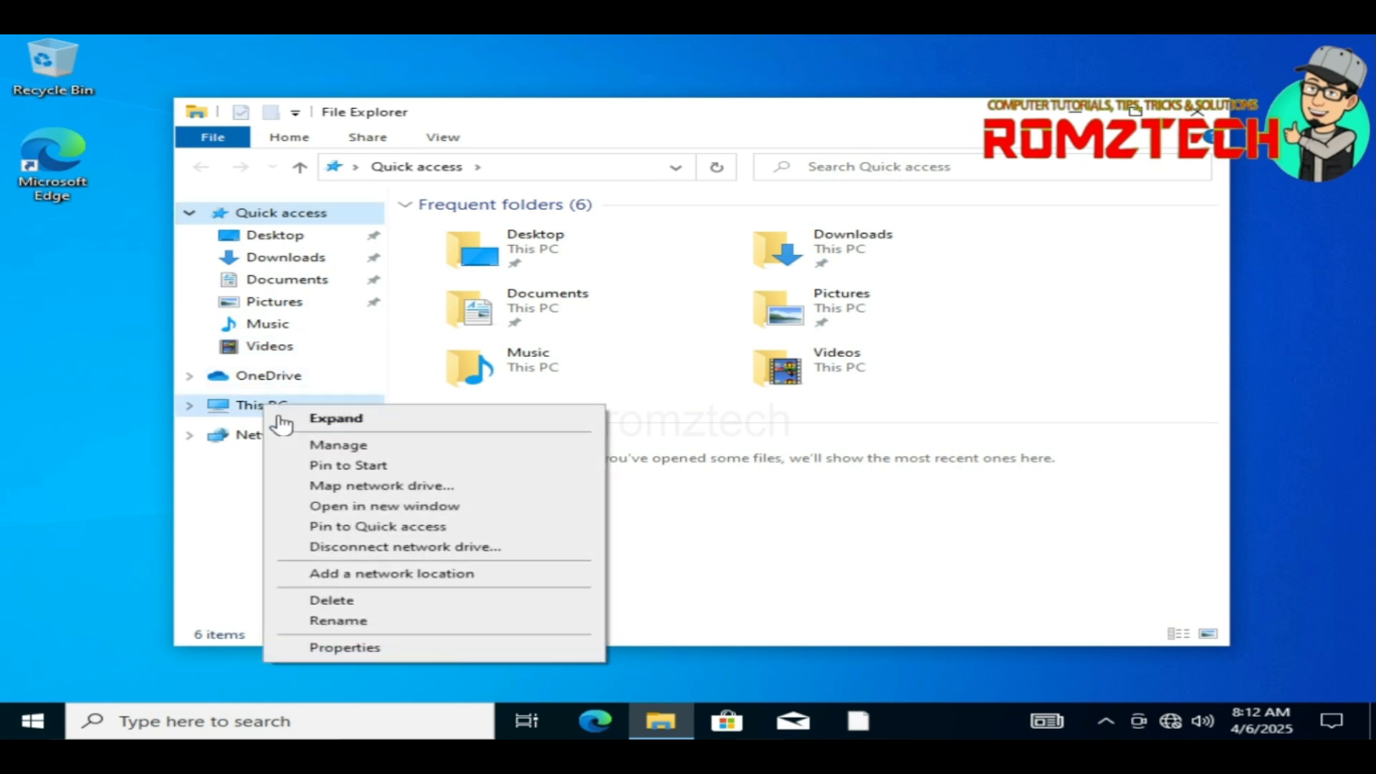
click(290, 647)
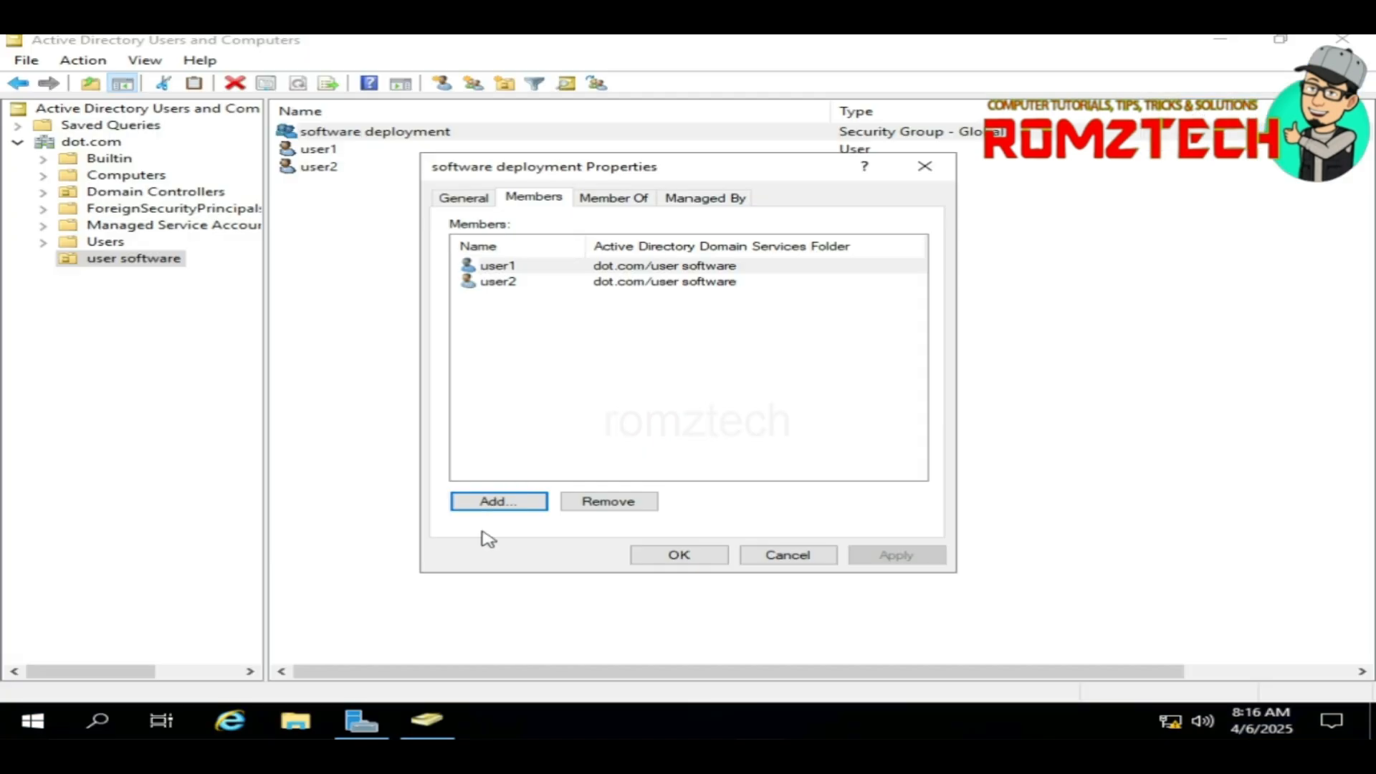
Step: Begin adding a member to software deployment and include Computers in the searchable object types
click(498, 501)
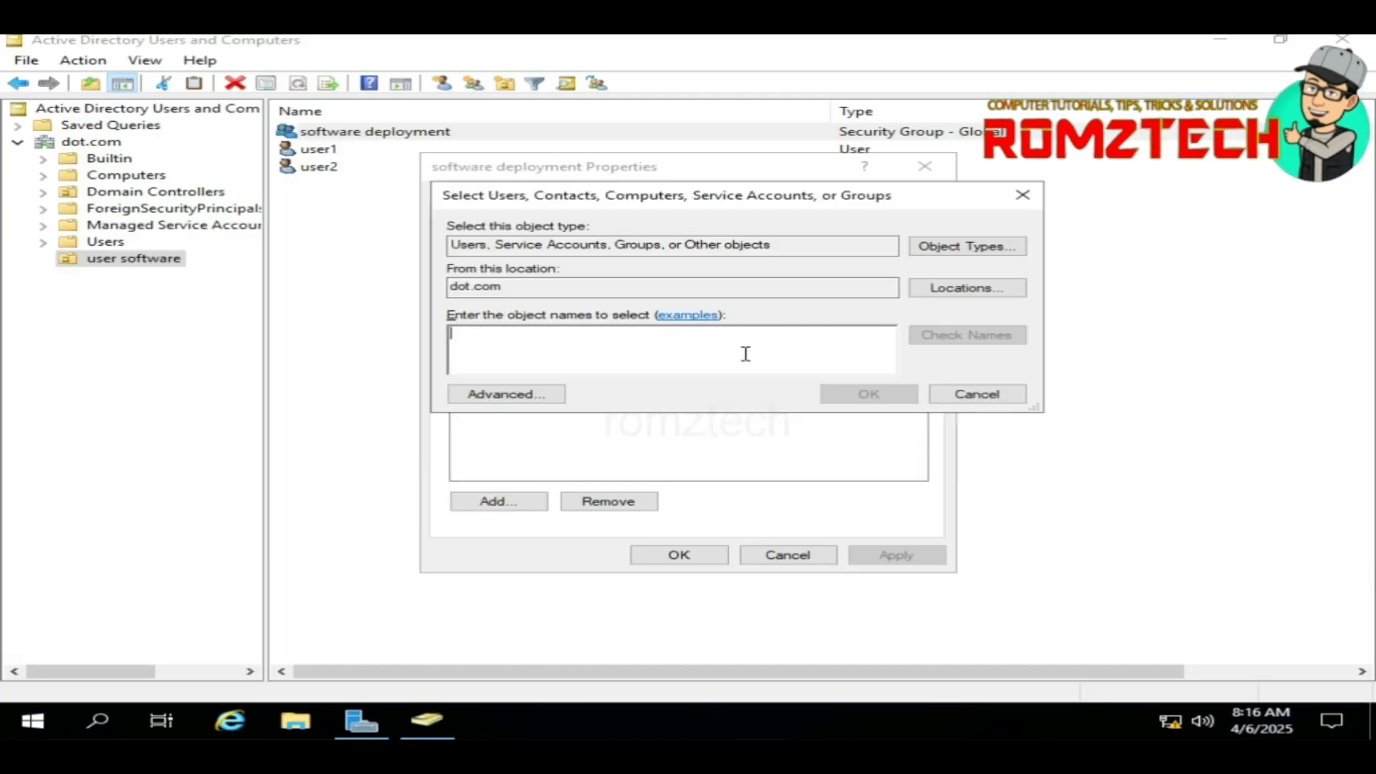
text(cl)
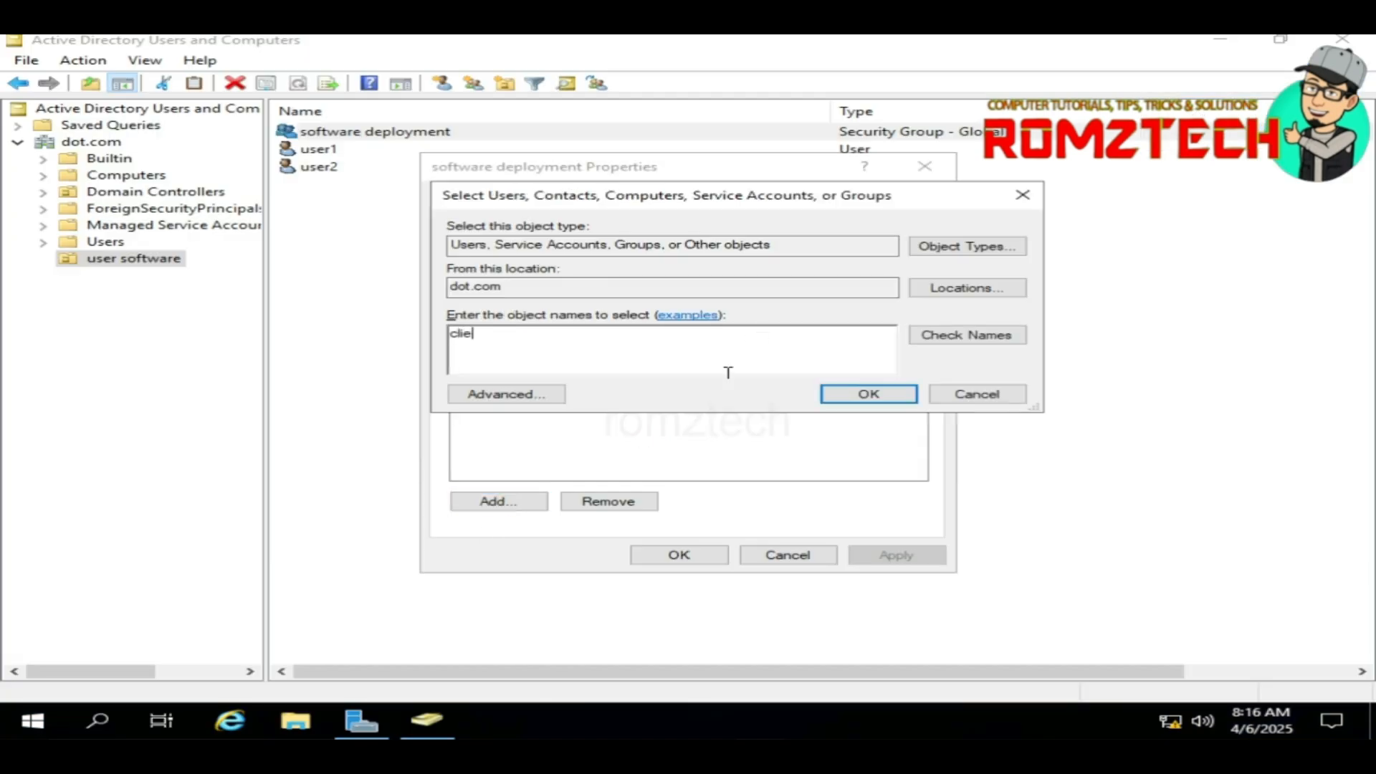
text(ie)
click(953, 334)
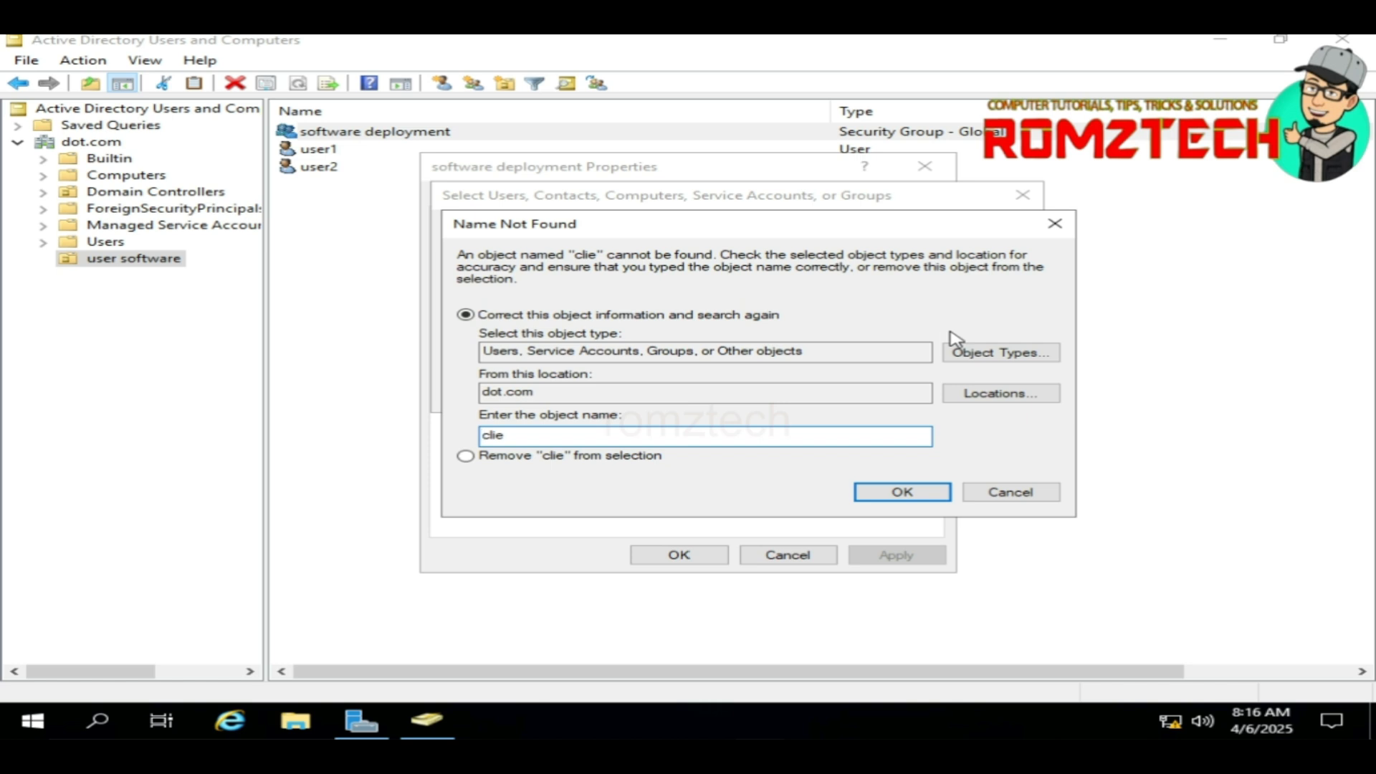
click(1005, 493)
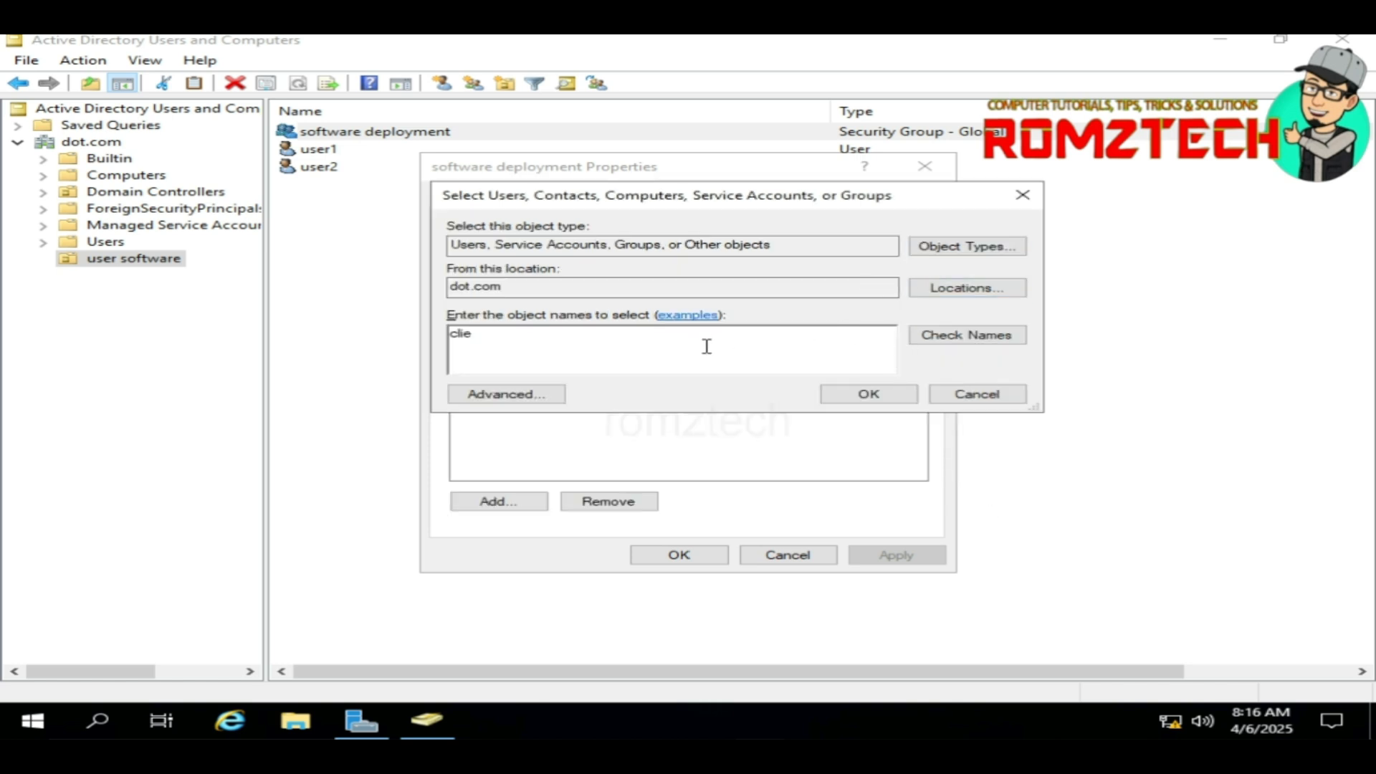
key(BackSpace)
key(BackSpace)
key(BackSpace)
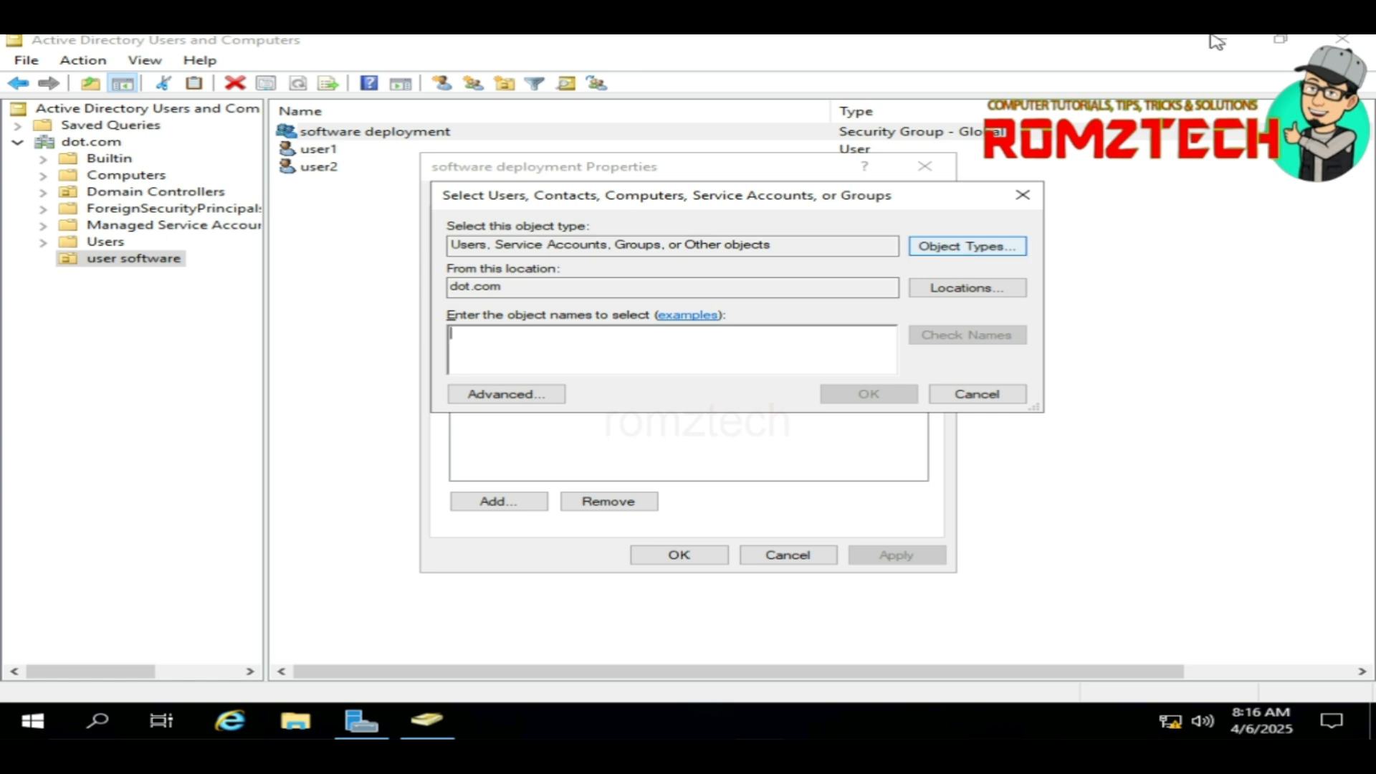
click(960, 247)
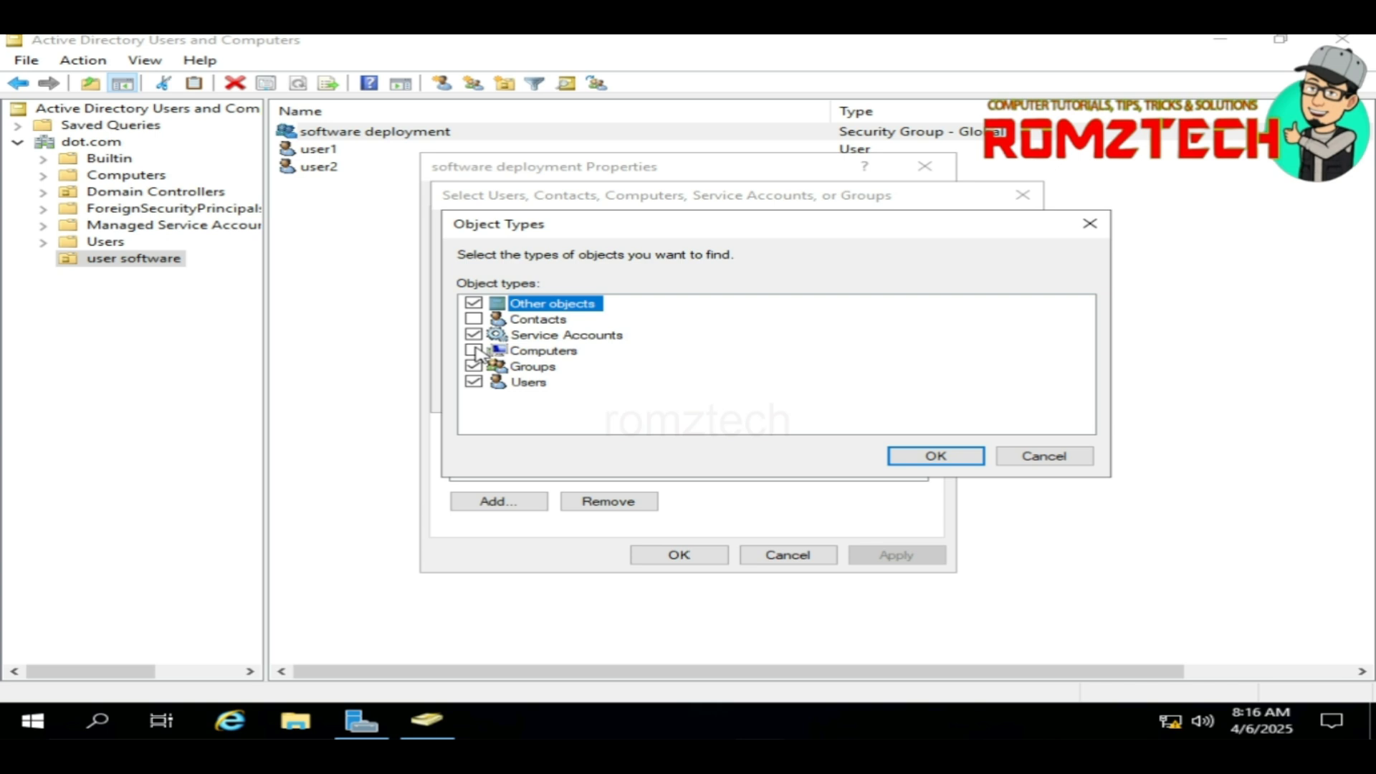
click(473, 350)
click(936, 457)
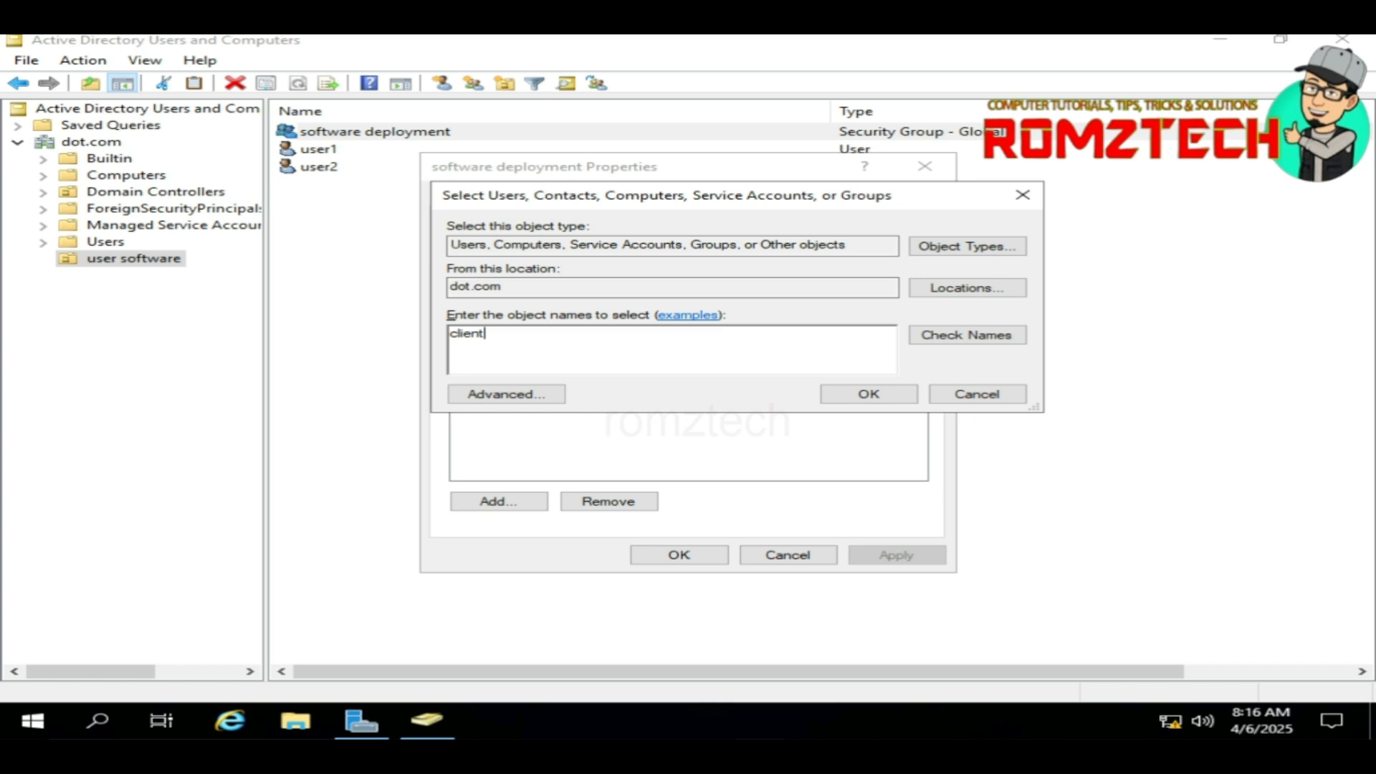
Step: Look up 'client', add CLIENT-PC1 to the group, and apply the change
click(847, 356)
text(client)
click(931, 338)
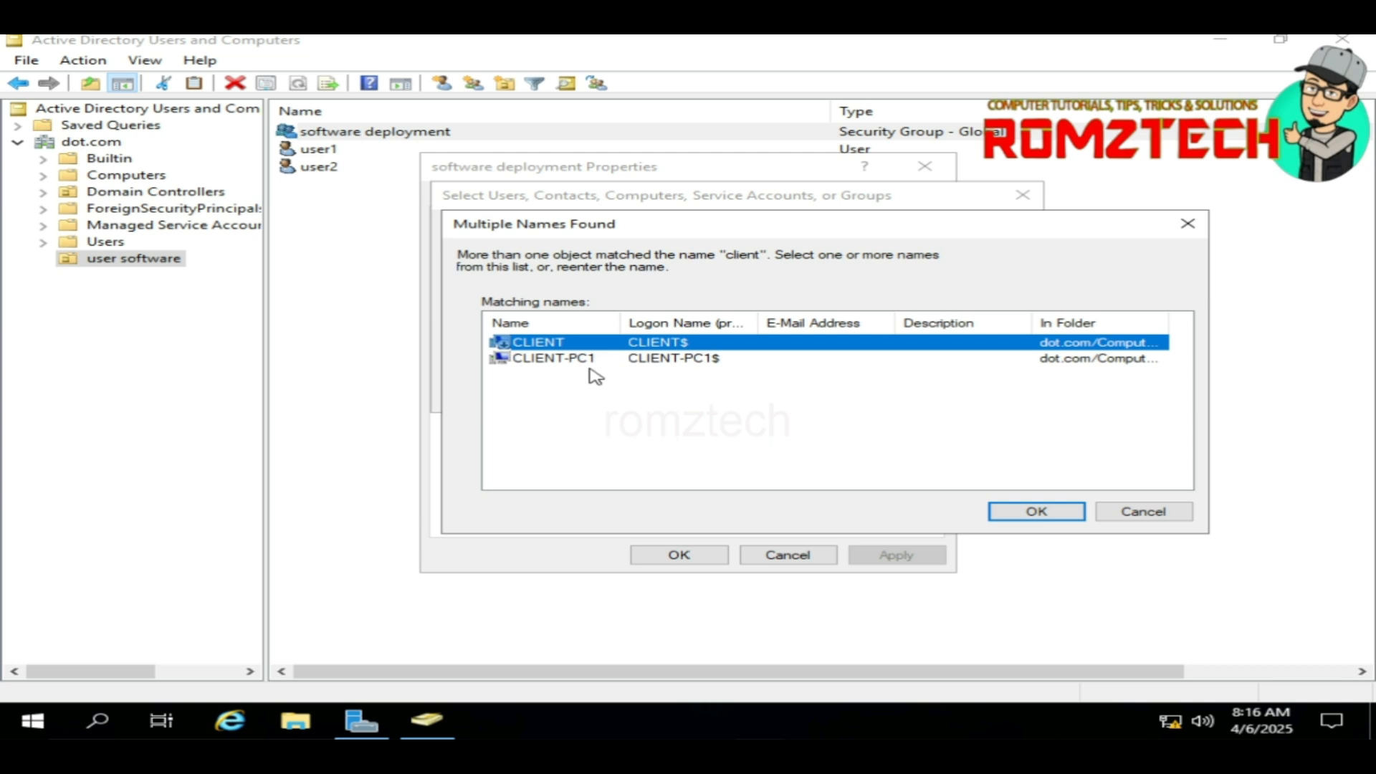
click(589, 363)
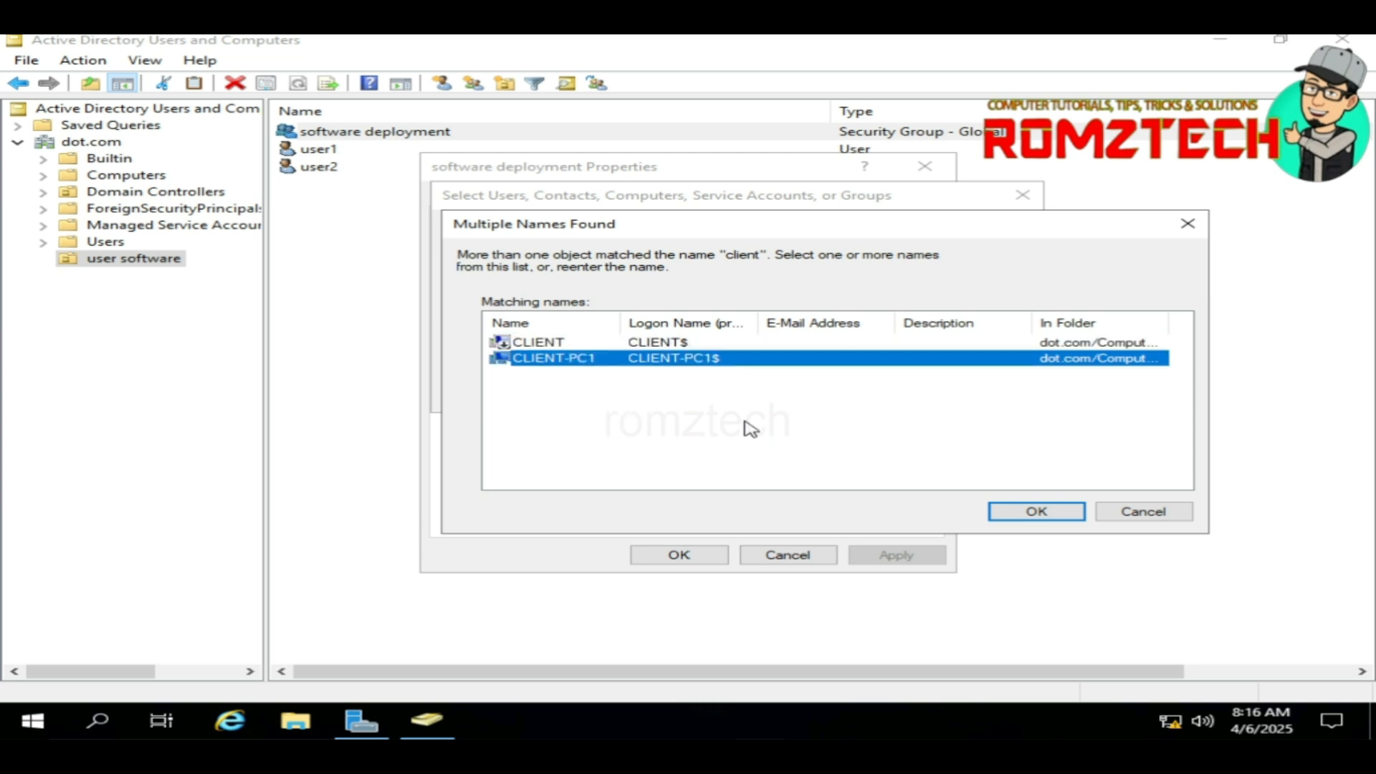
click(1036, 511)
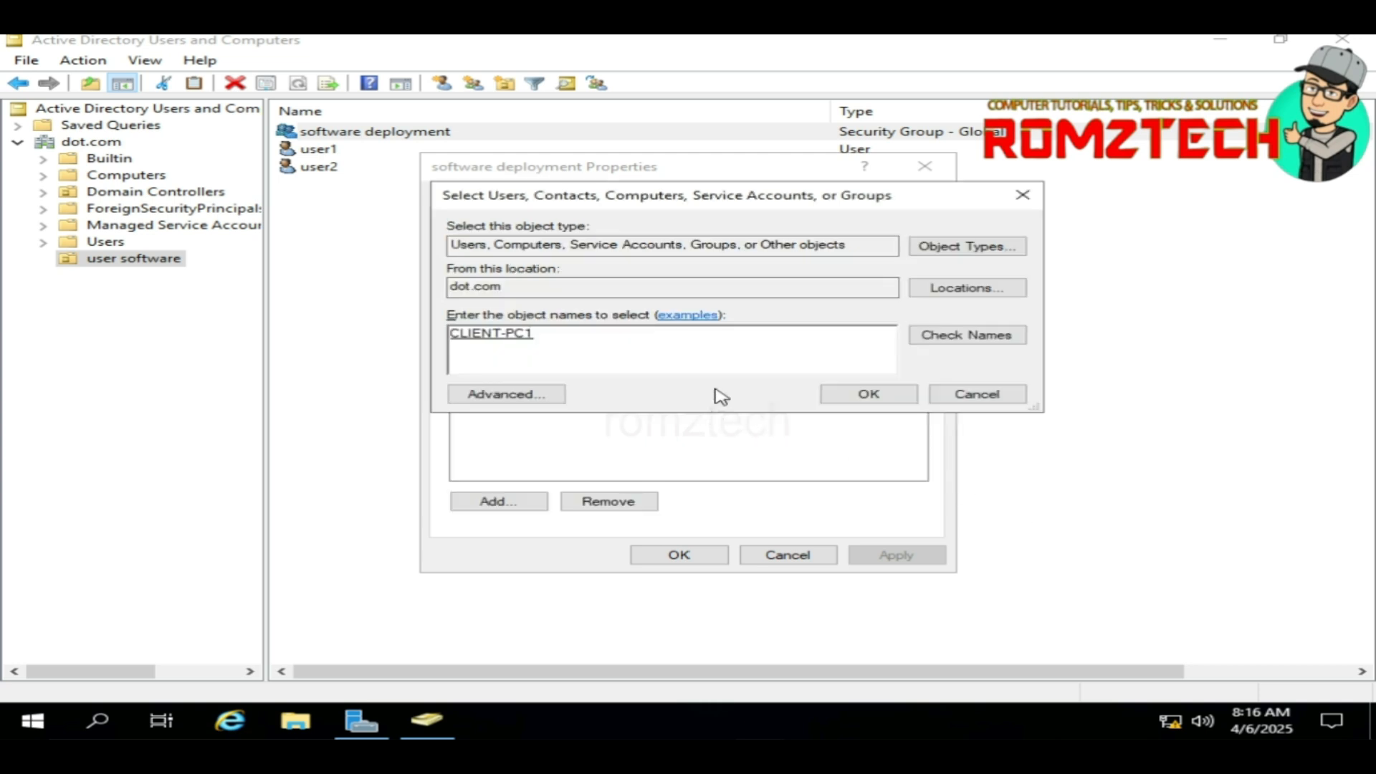
click(868, 395)
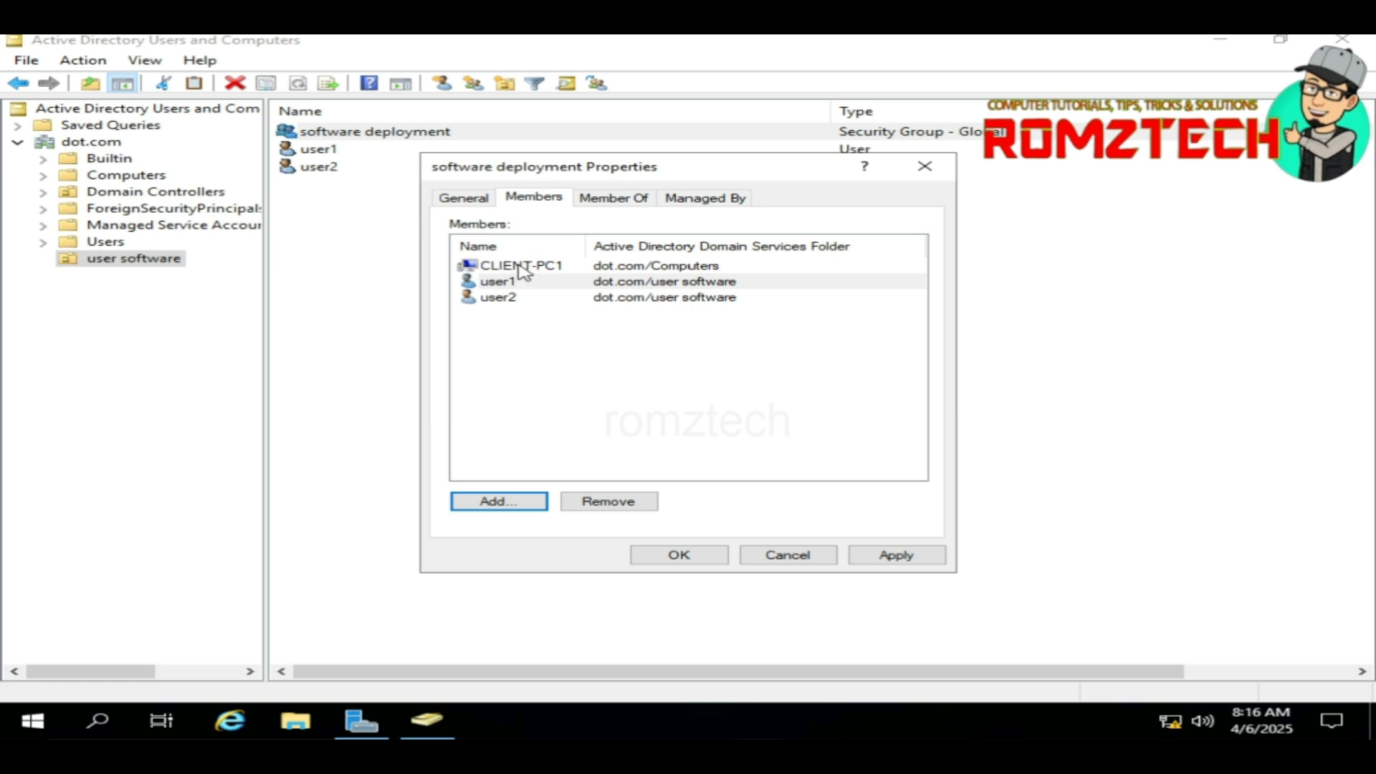
click(895, 556)
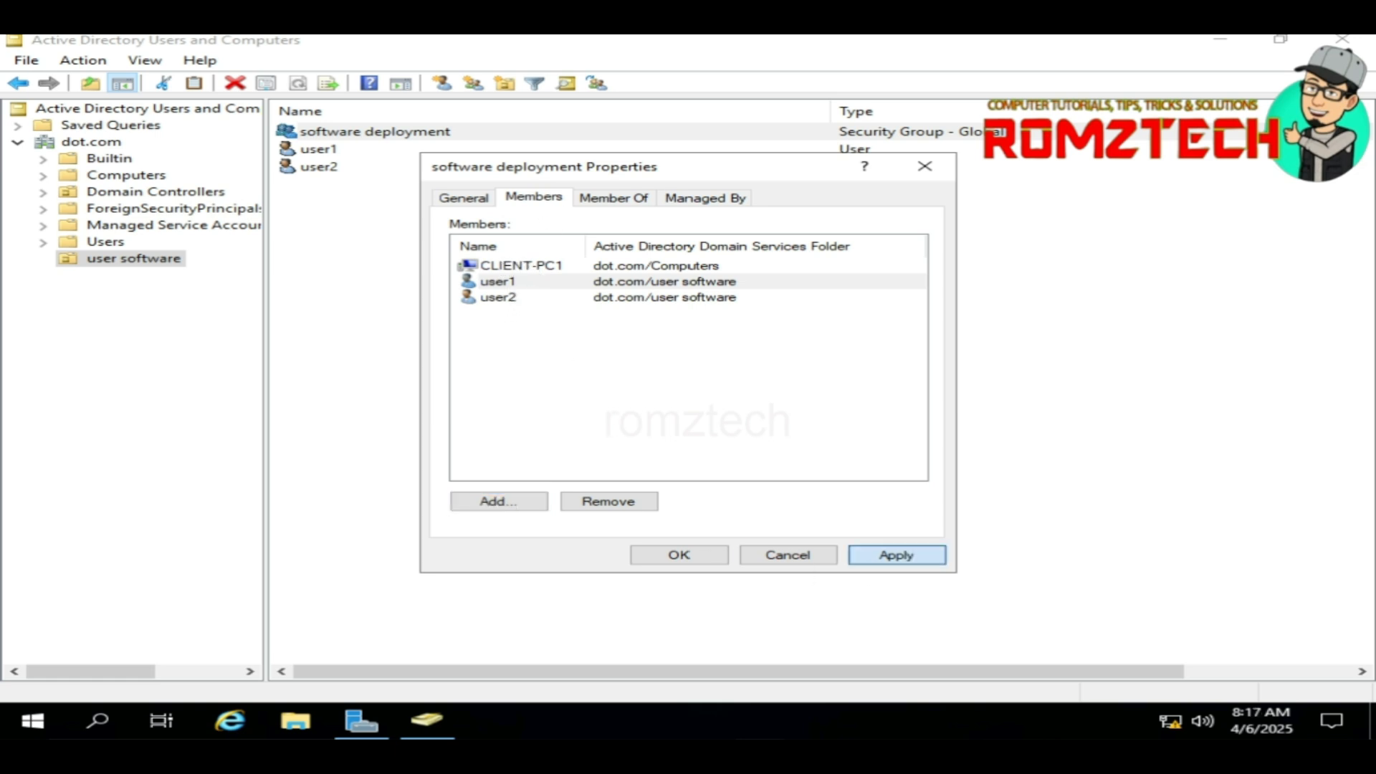
click(679, 556)
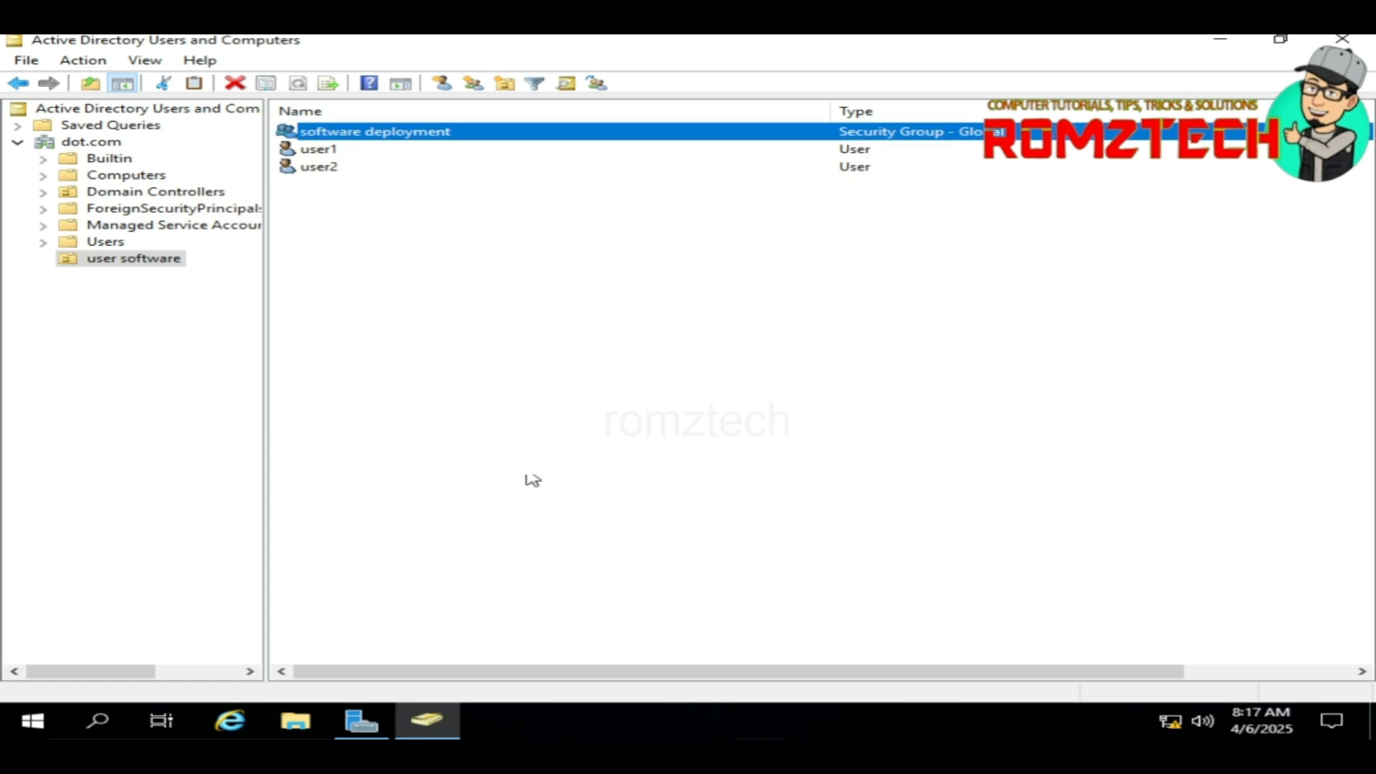
click(555, 397)
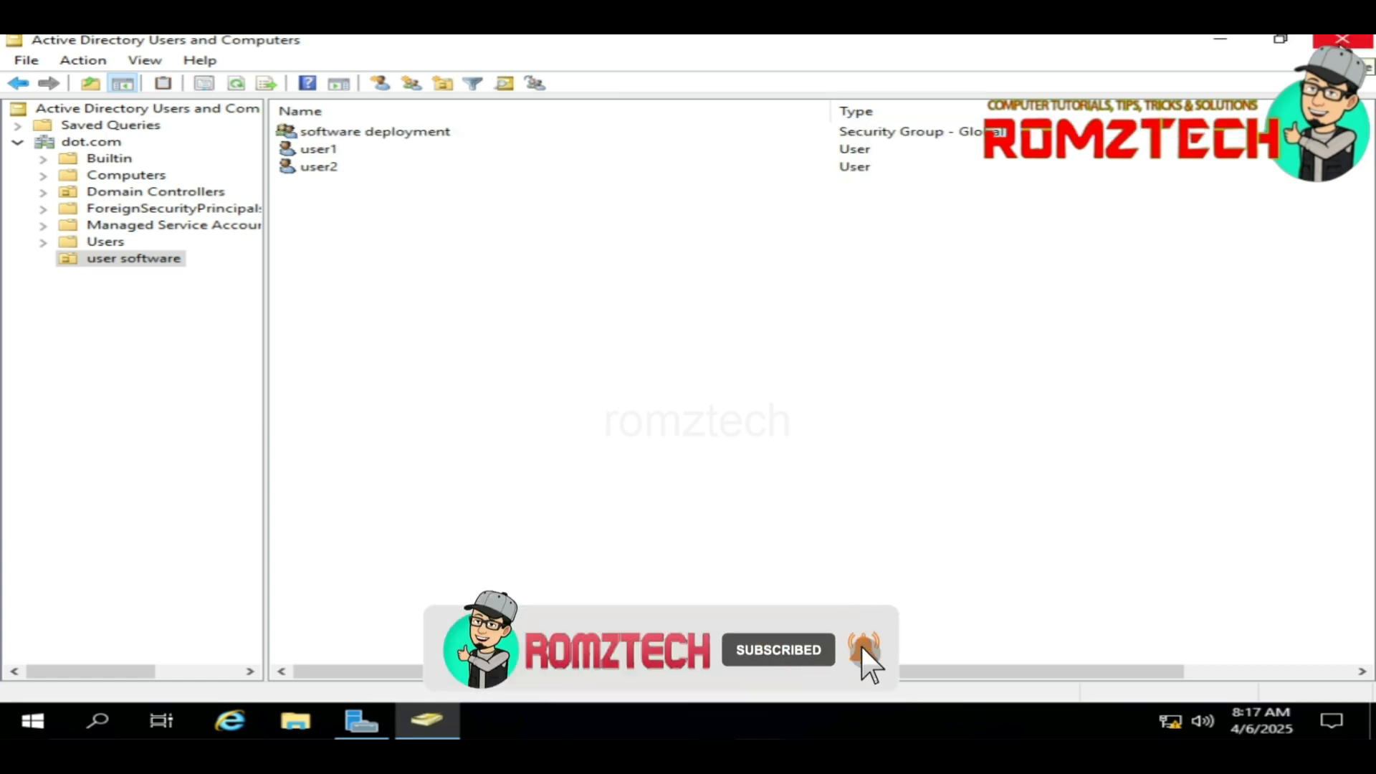
Step: Close ADUC and open Advanced Sharing for the desktop's Software Installer folder
click(1342, 40)
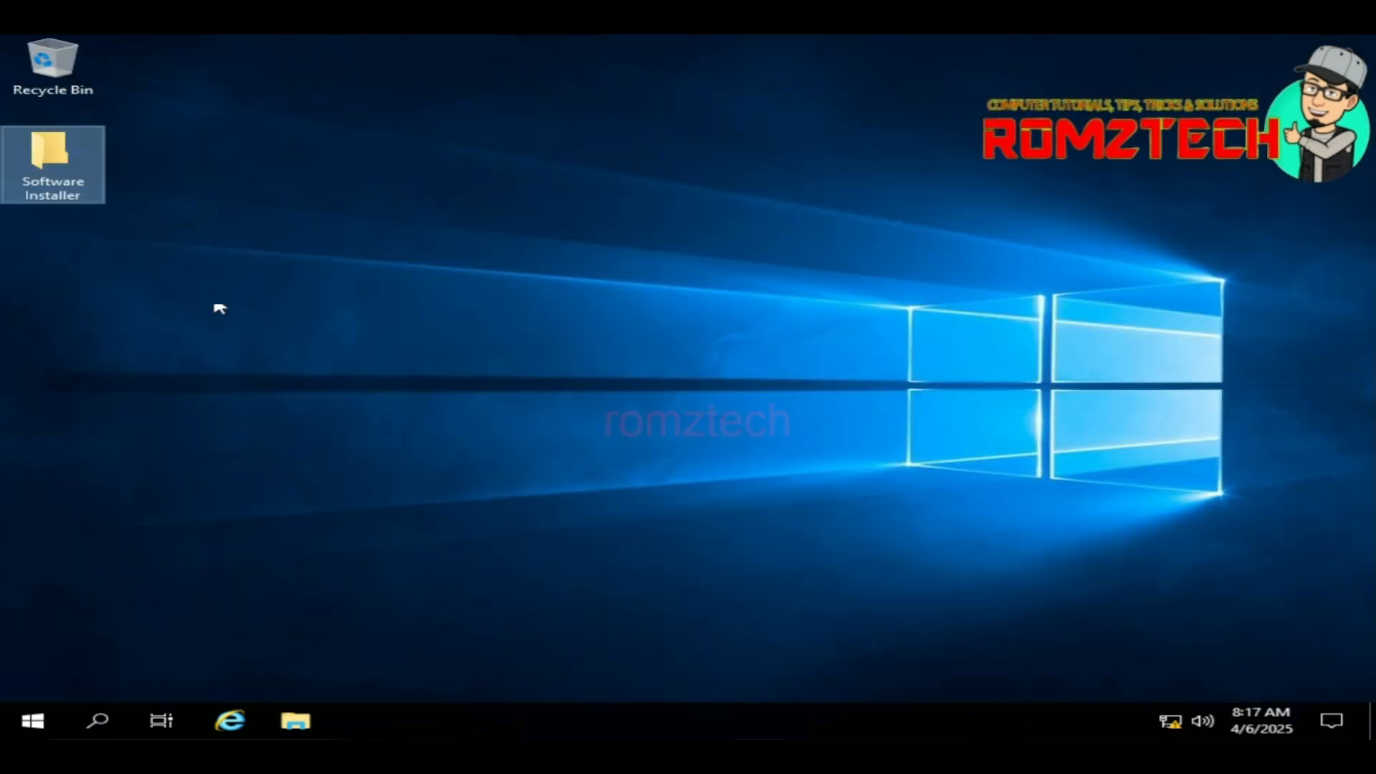
right_click(58, 166)
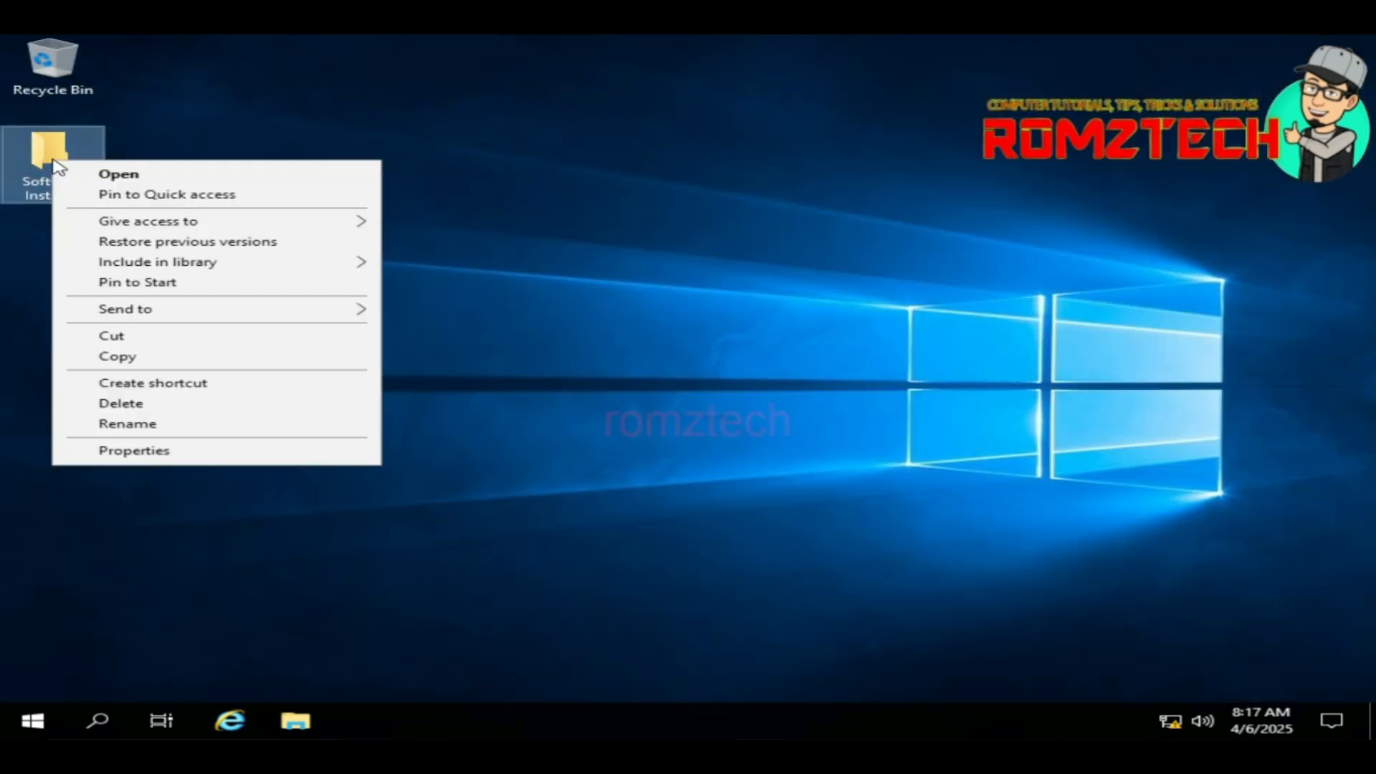
click(147, 451)
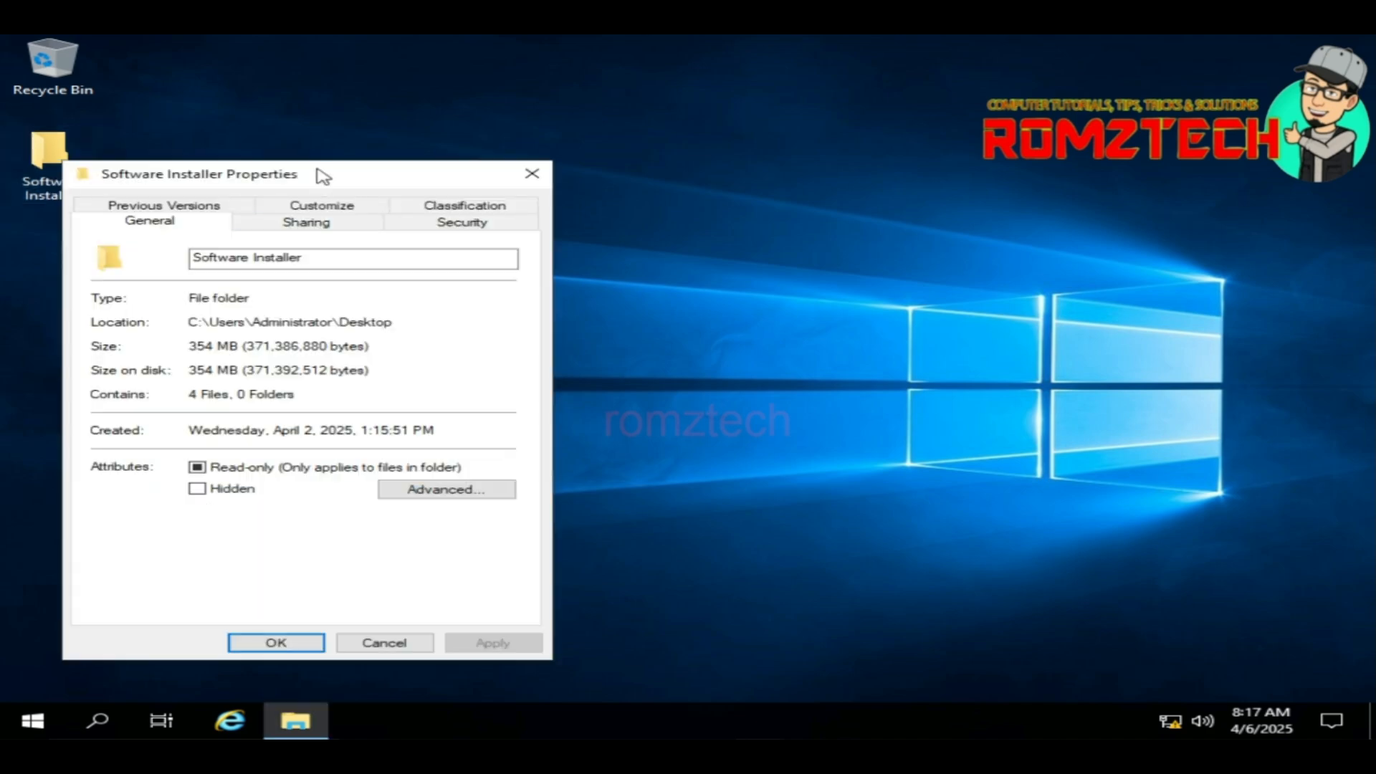
drag(322, 175, 644, 100)
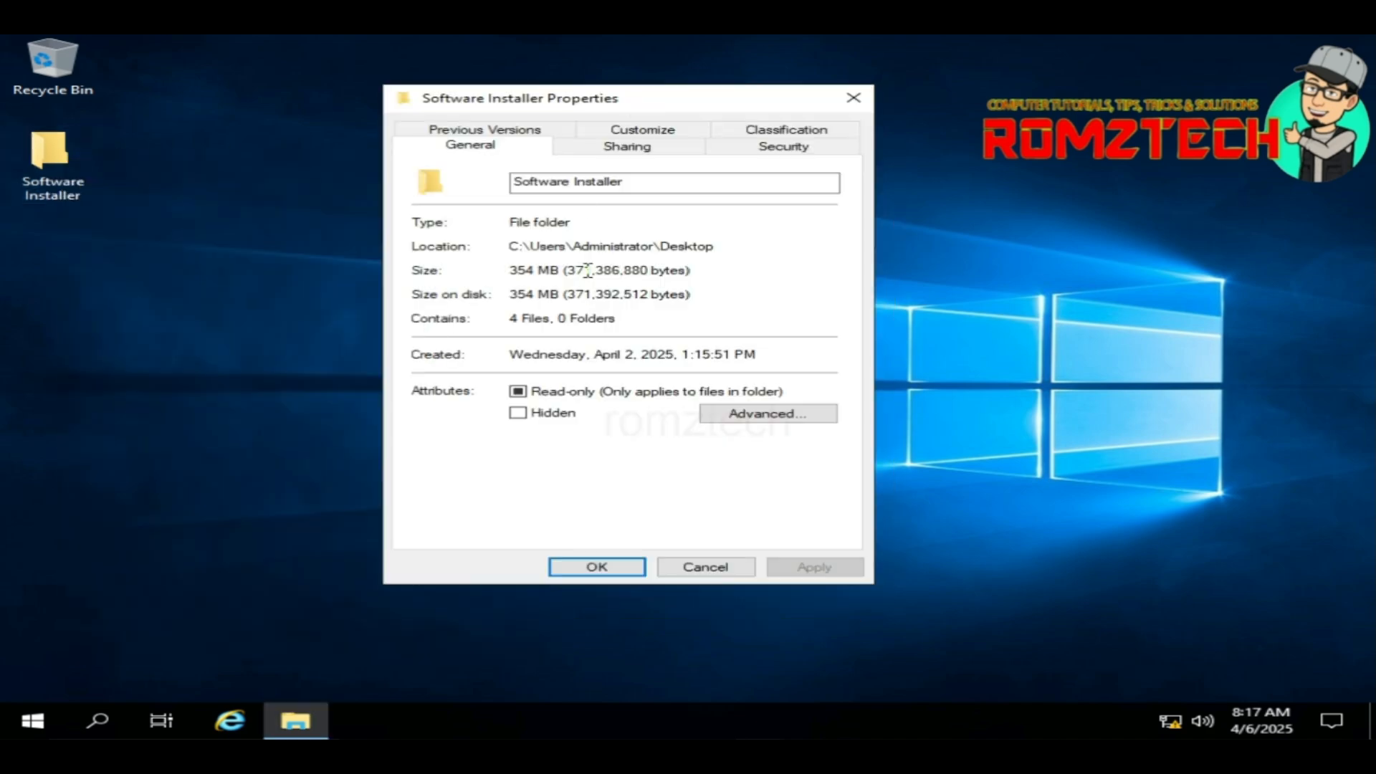
click(589, 150)
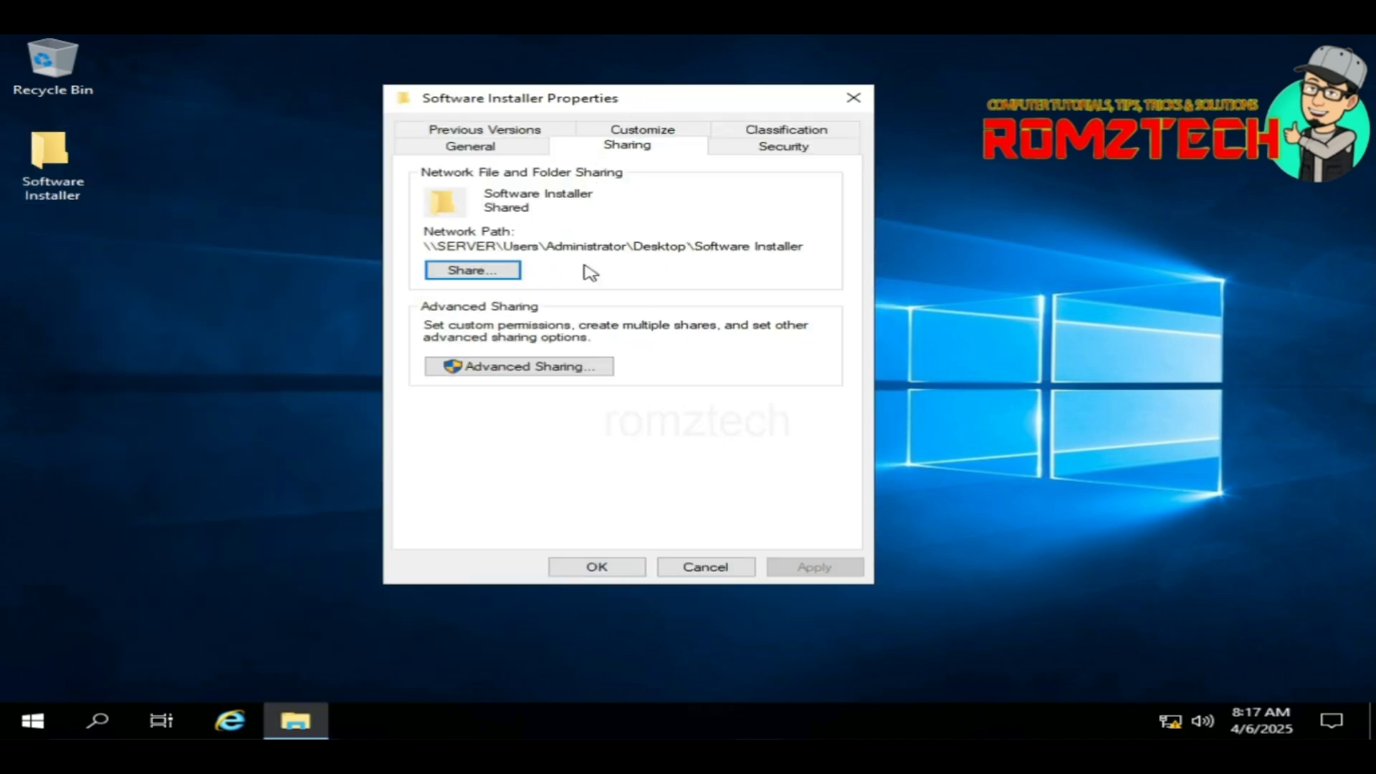
click(525, 369)
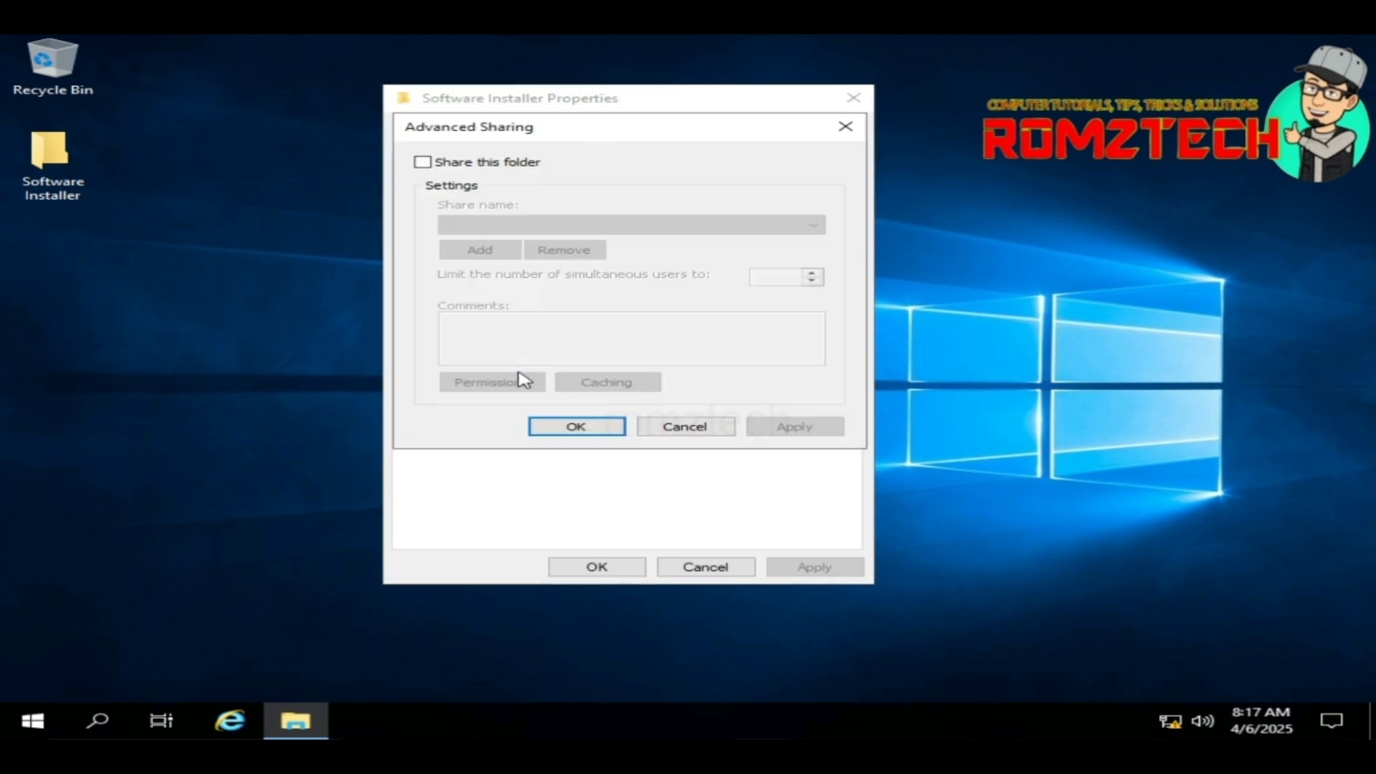
Step: Share the folder, remove Everyone, and give software deployment full control of the share
click(423, 163)
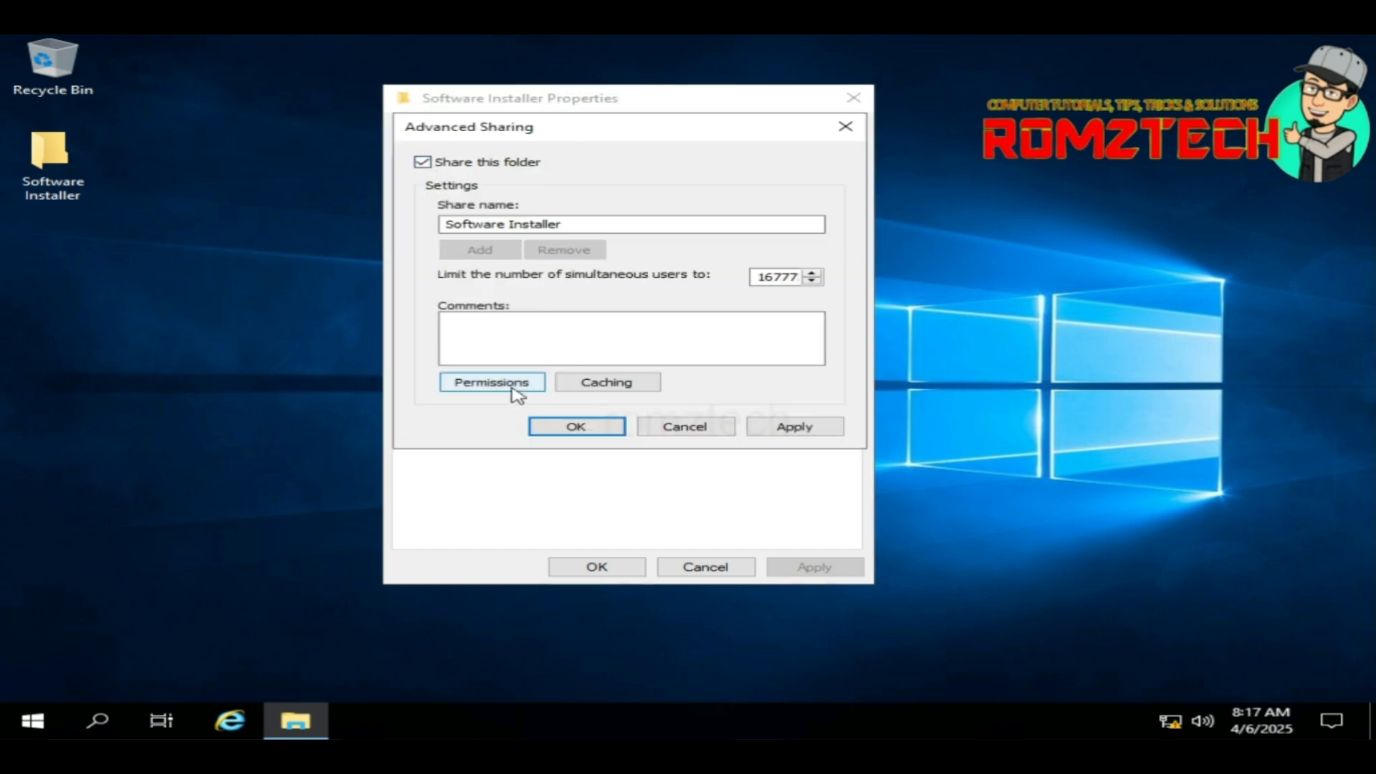
click(515, 387)
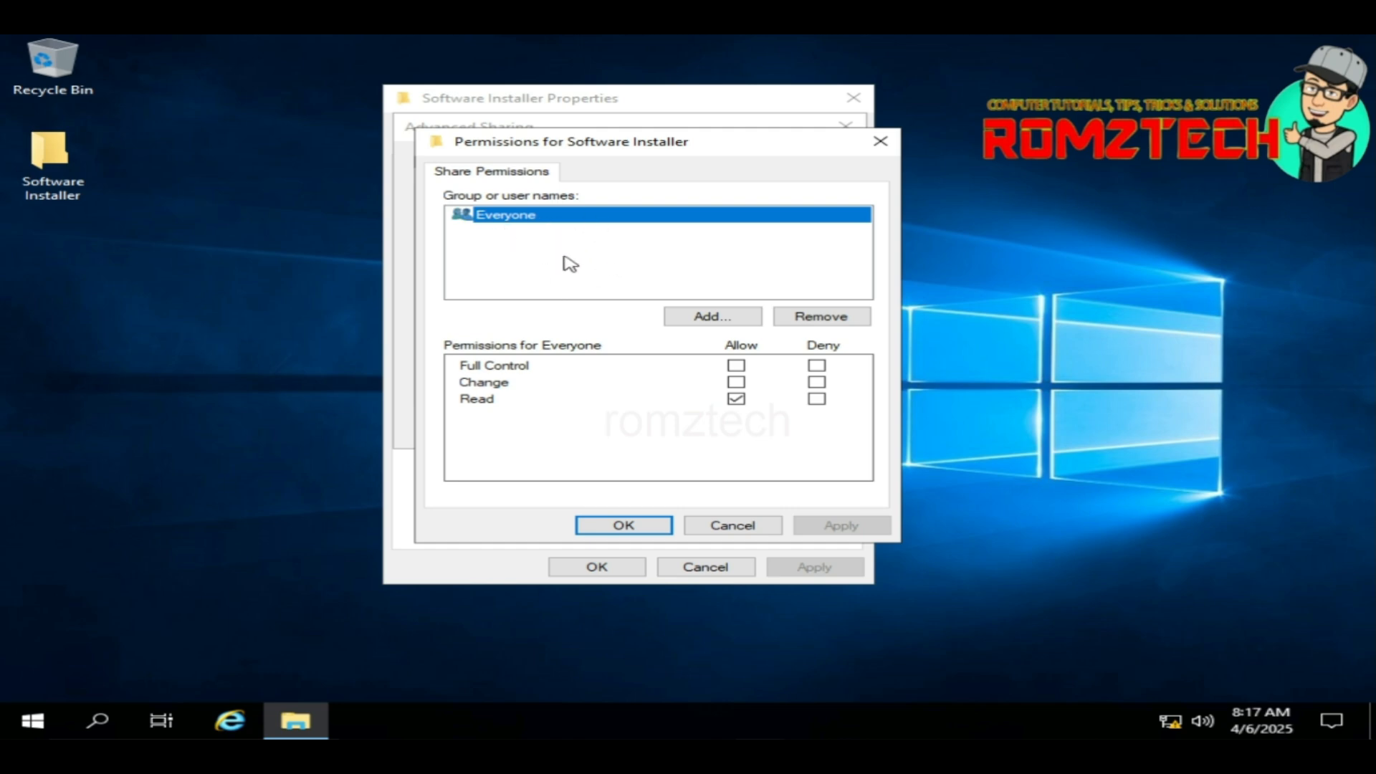
click(814, 316)
click(702, 318)
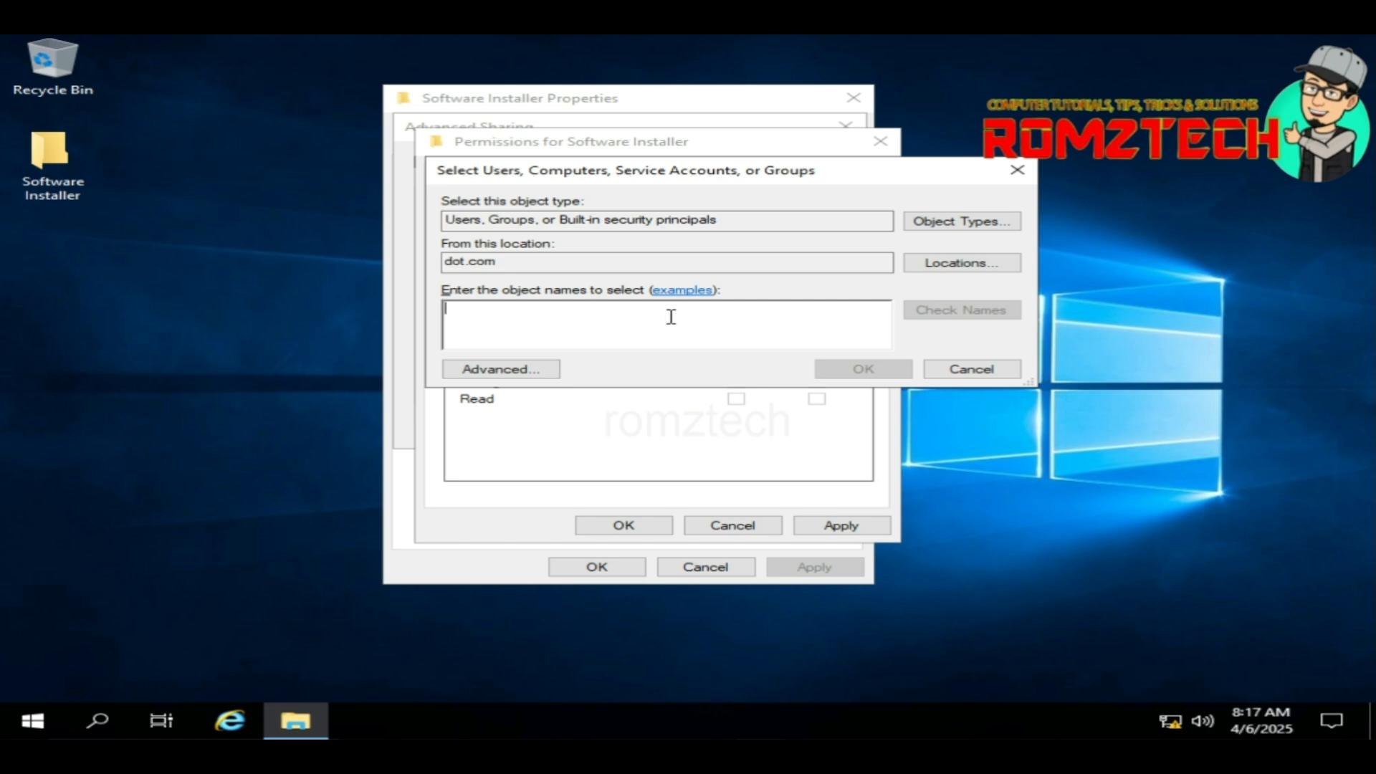
text(soft)
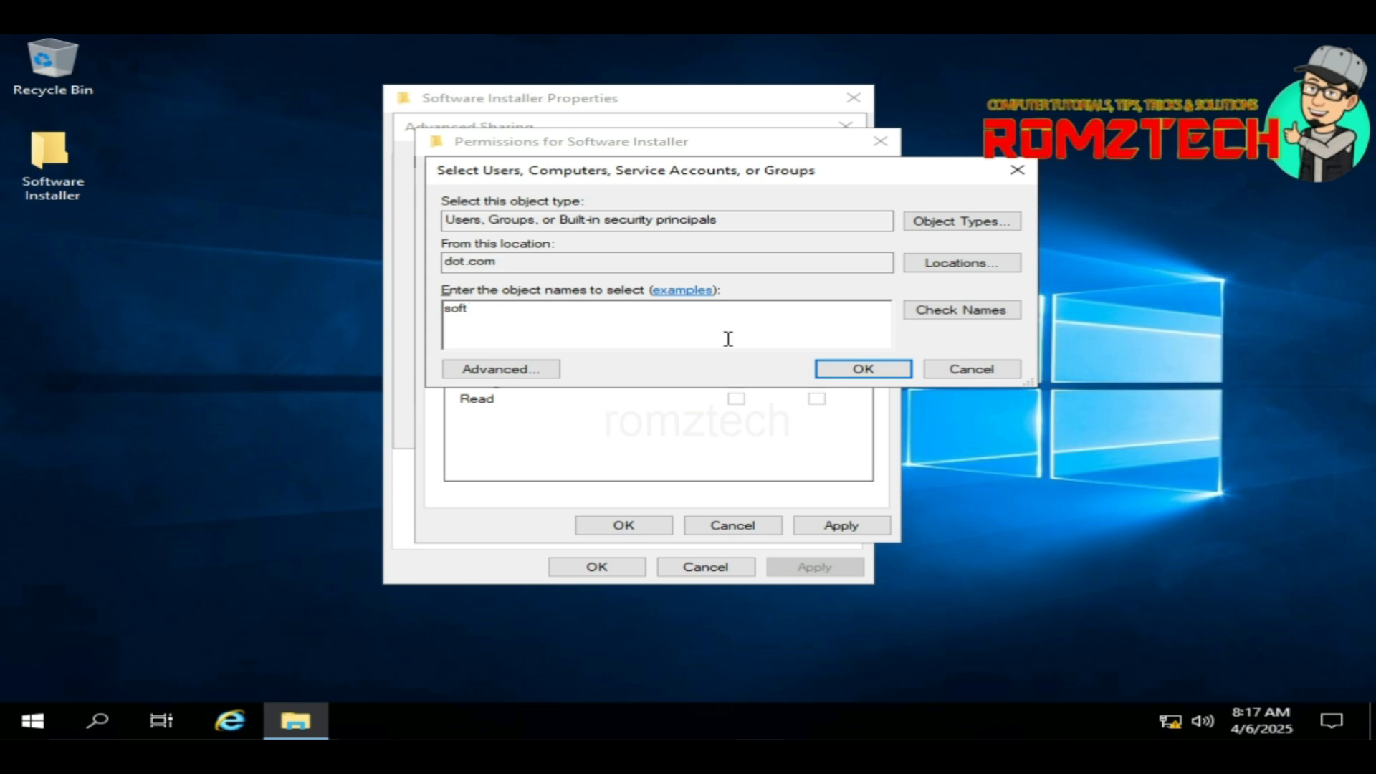
click(979, 313)
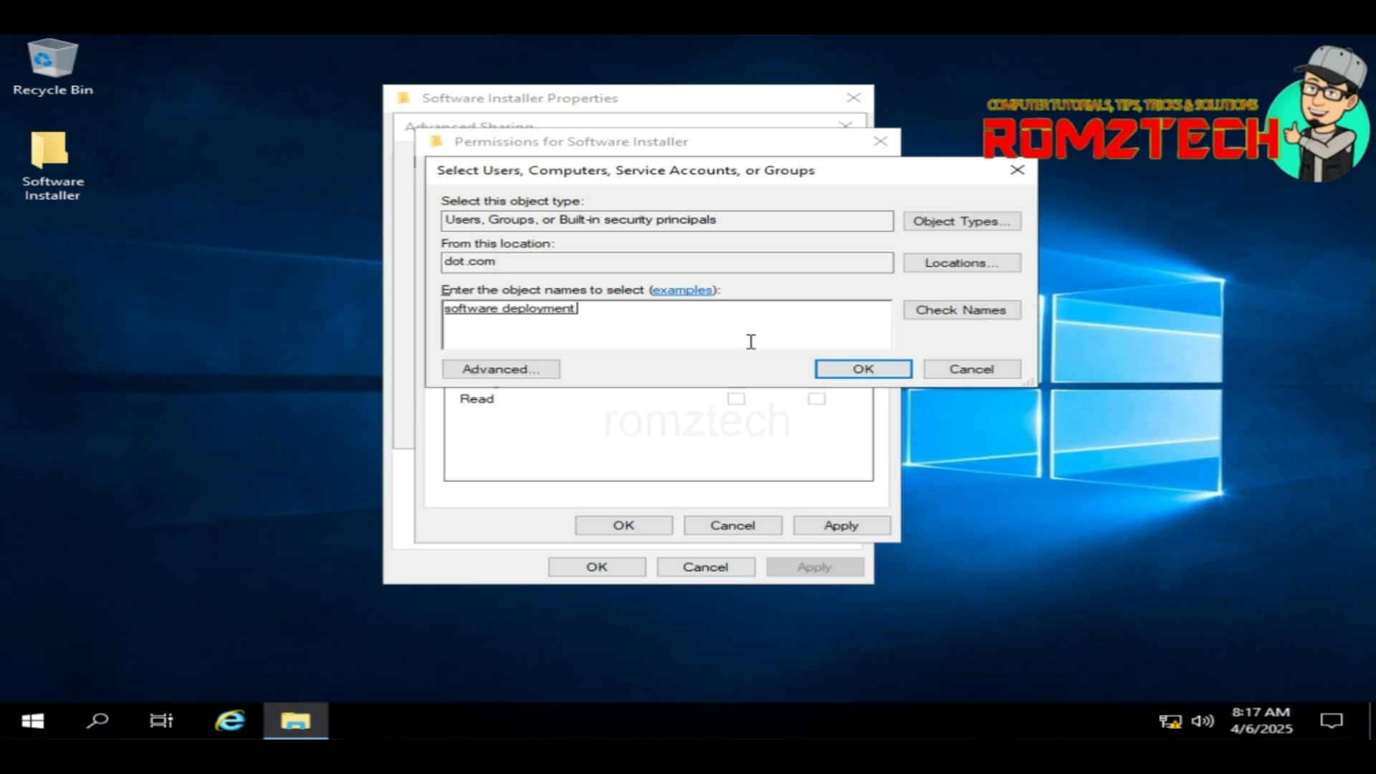
click(863, 370)
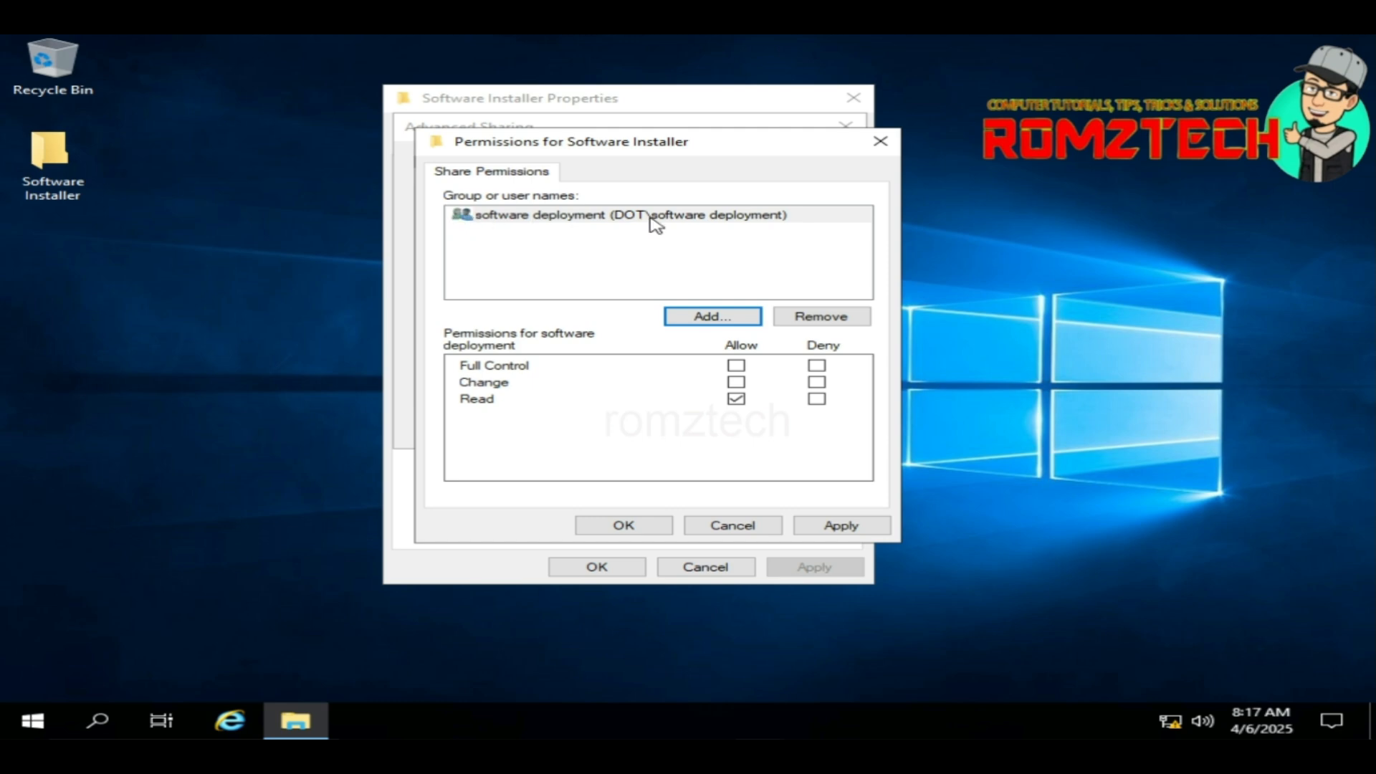
click(736, 365)
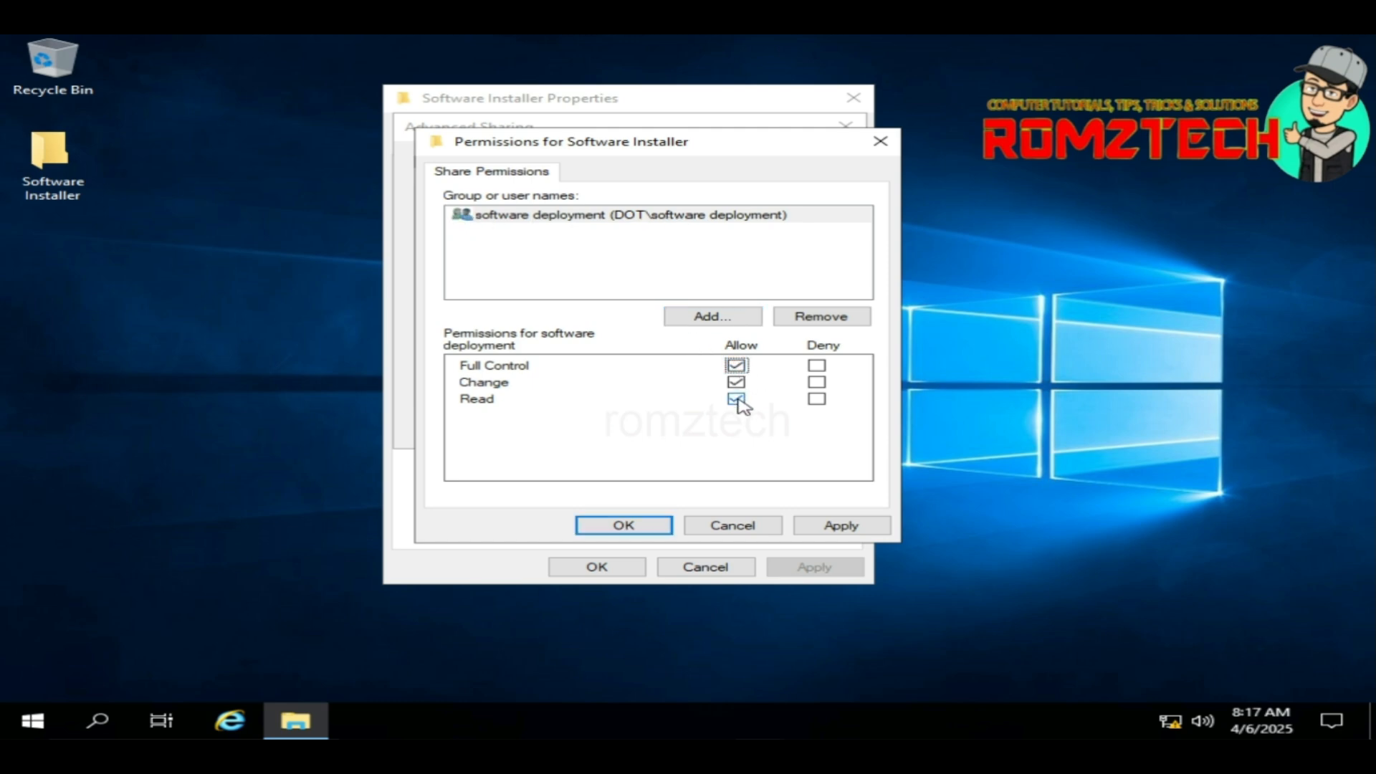
Step: Add Authenticated Users to the share permissions with Full Control allowed
click(735, 320)
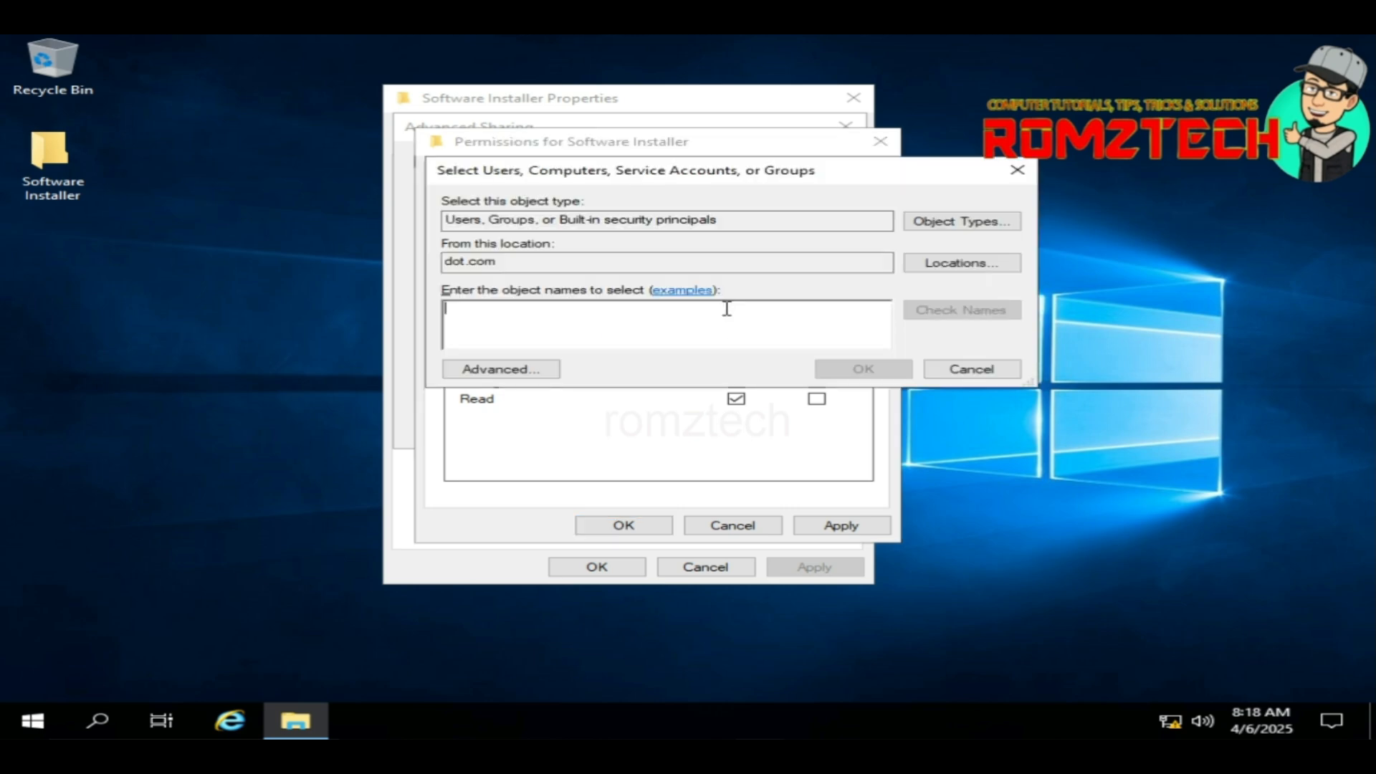
text(a)
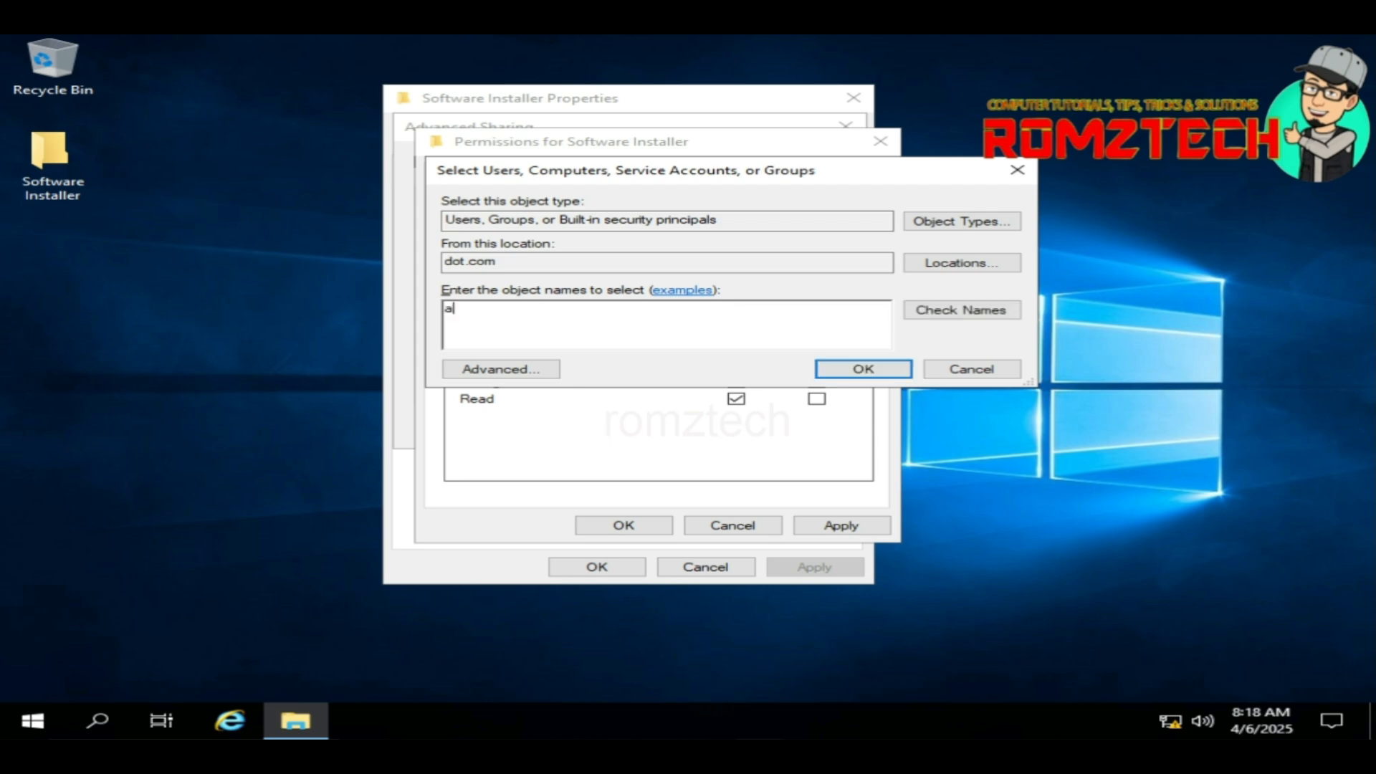
text(ut)
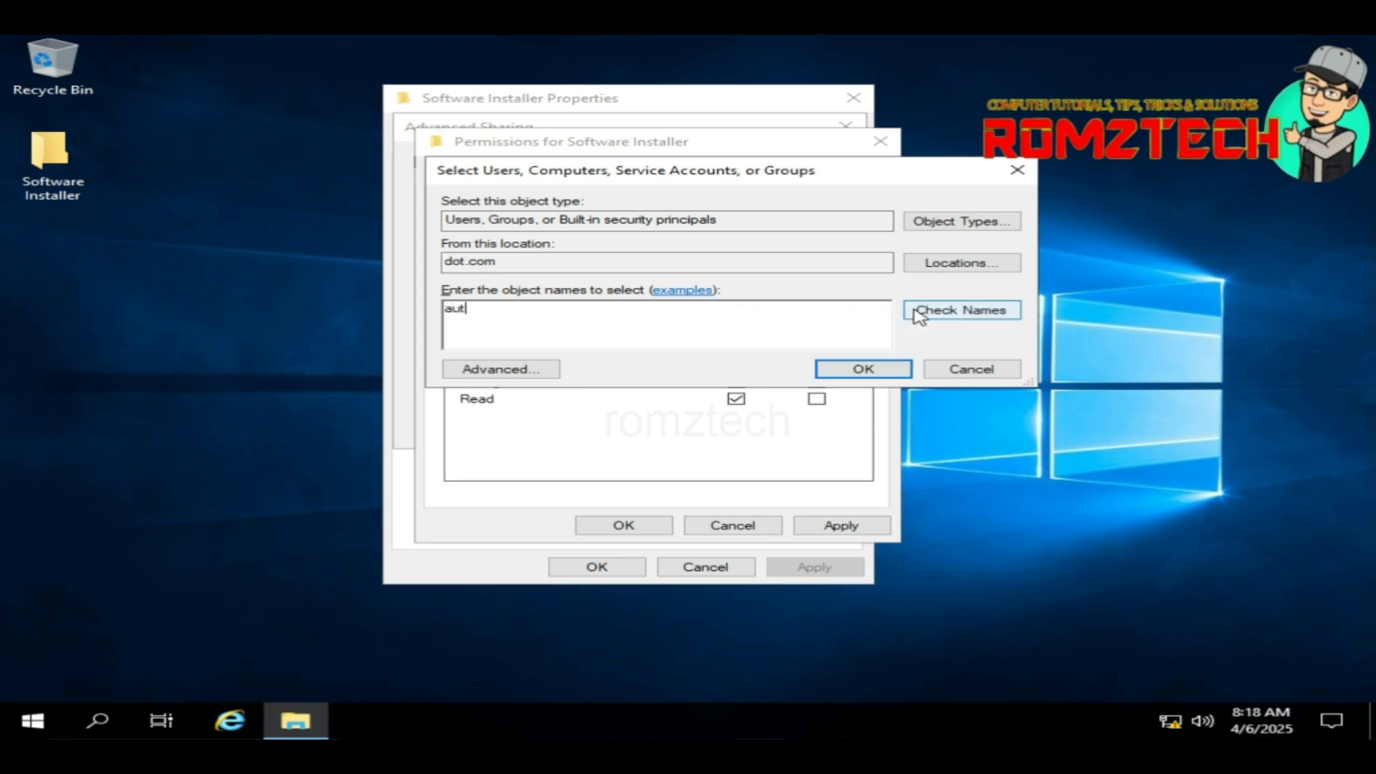
click(915, 310)
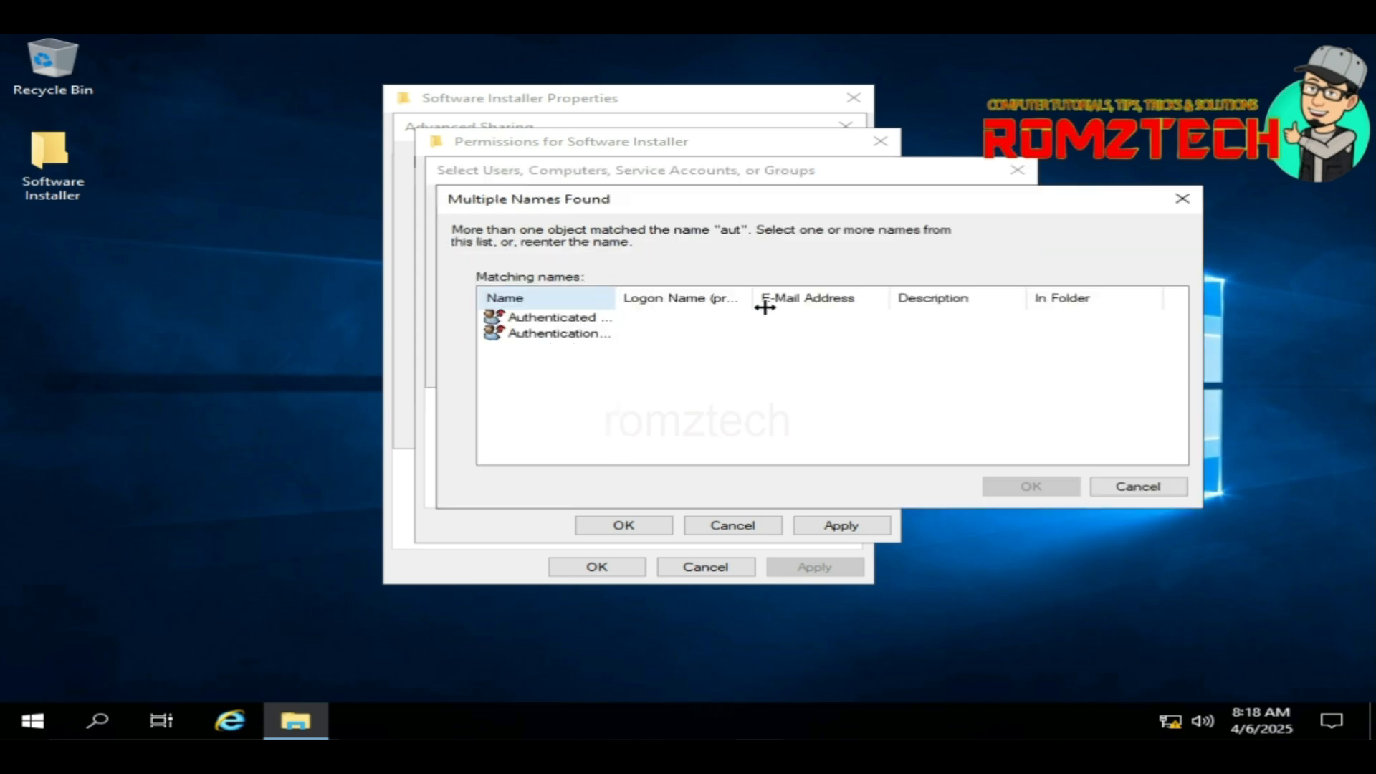
drag(764, 307, 838, 307)
click(586, 318)
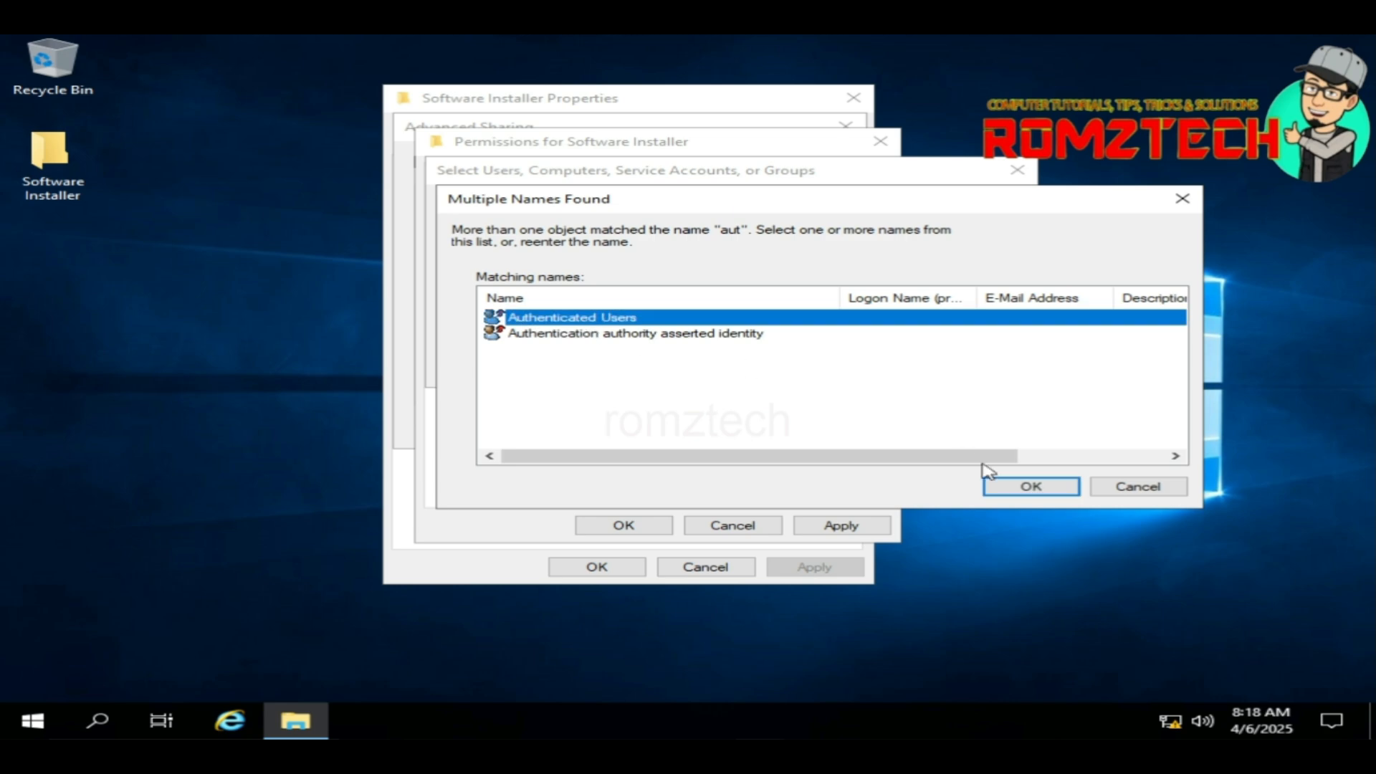
click(1020, 489)
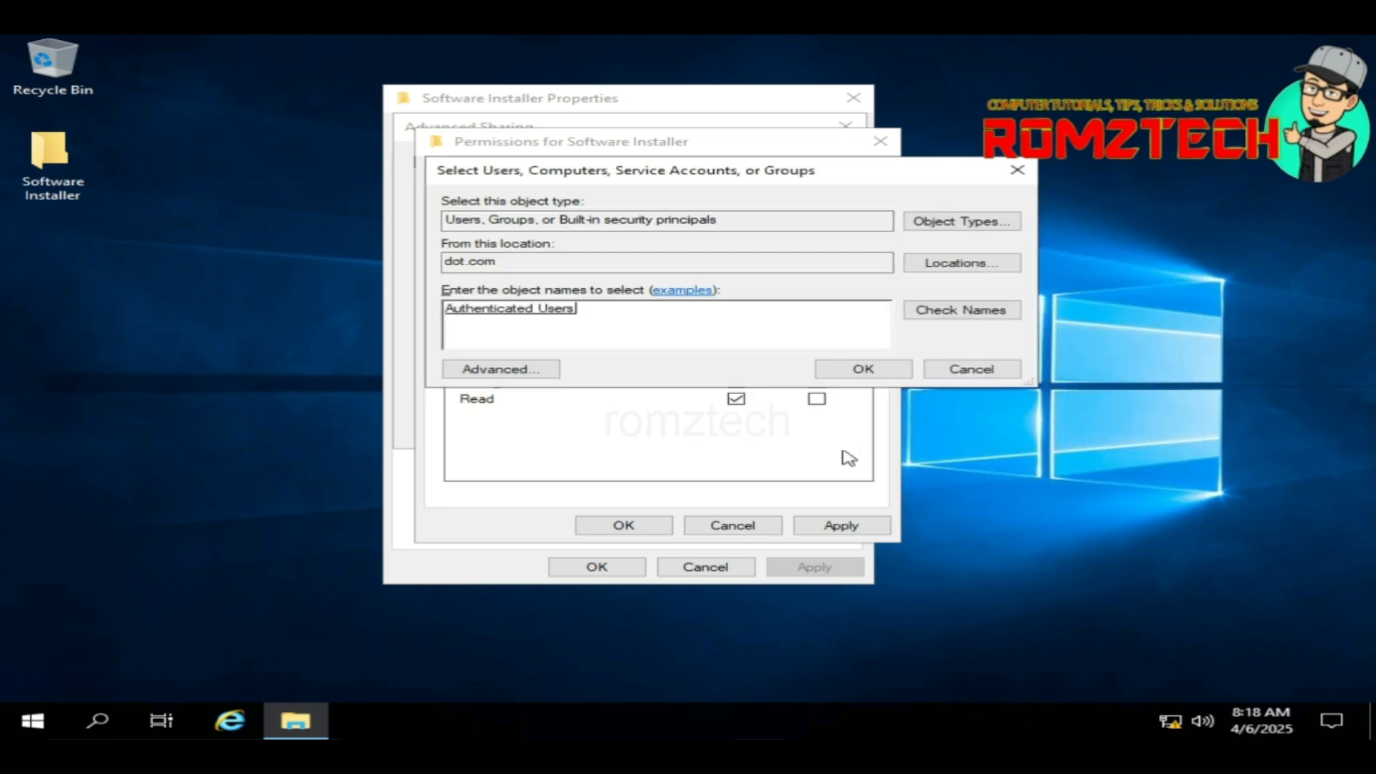
click(838, 378)
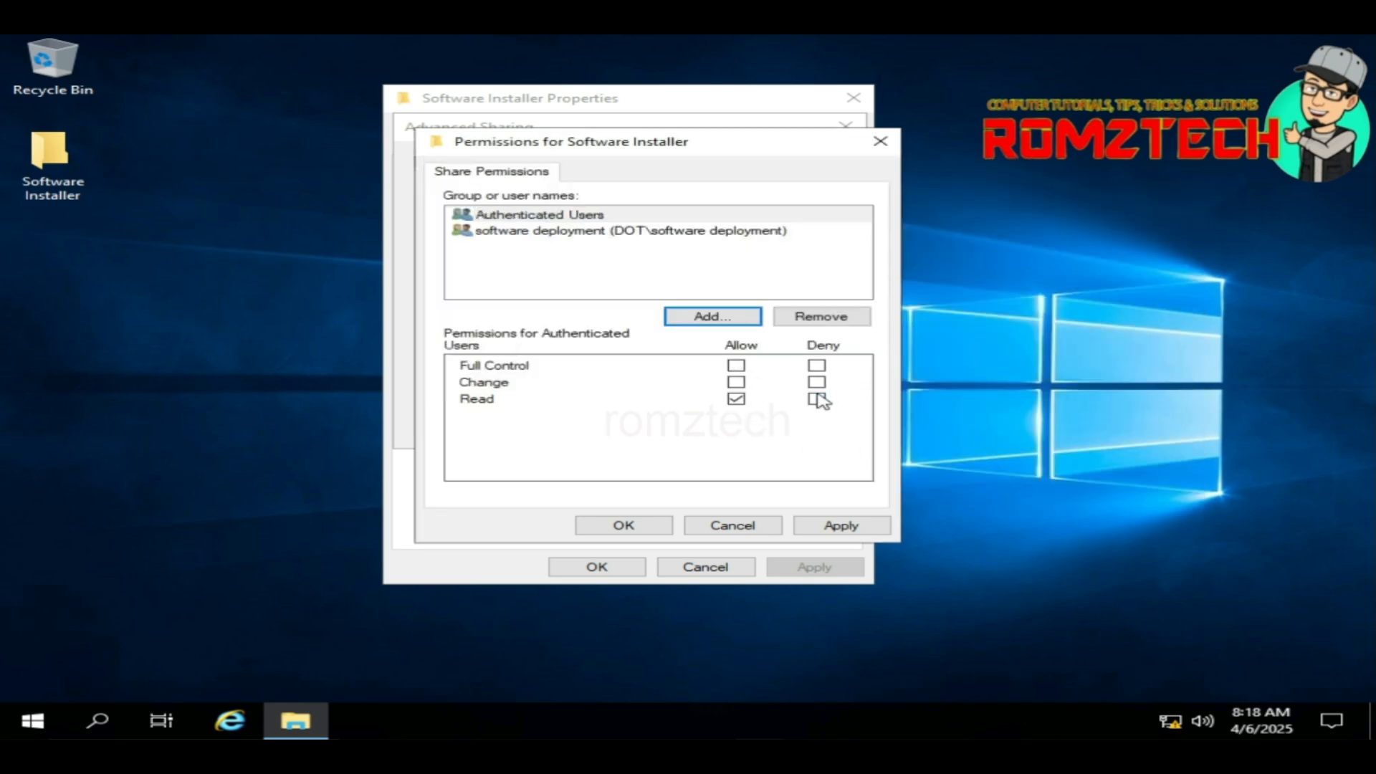
click(738, 366)
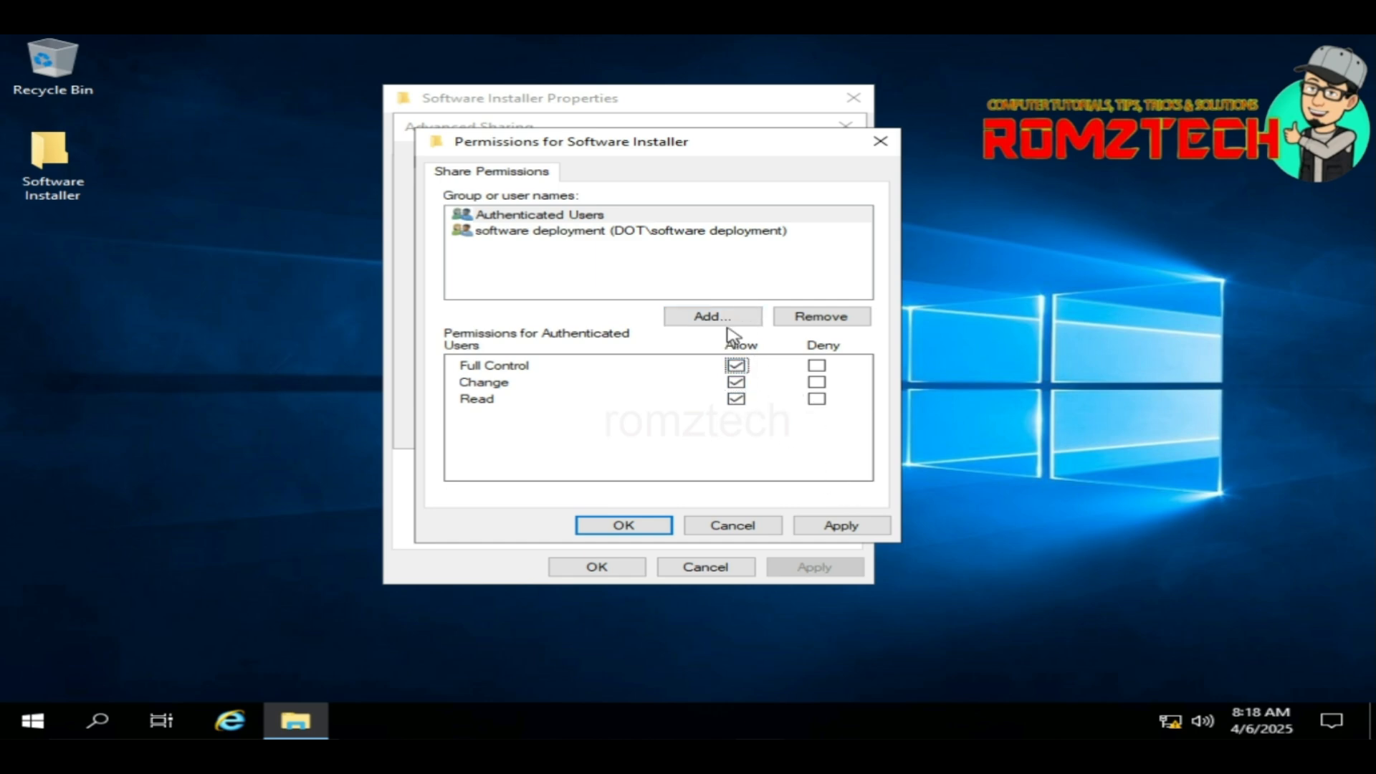
Step: Apply and confirm the share permissions and Advanced Sharing settings
click(863, 528)
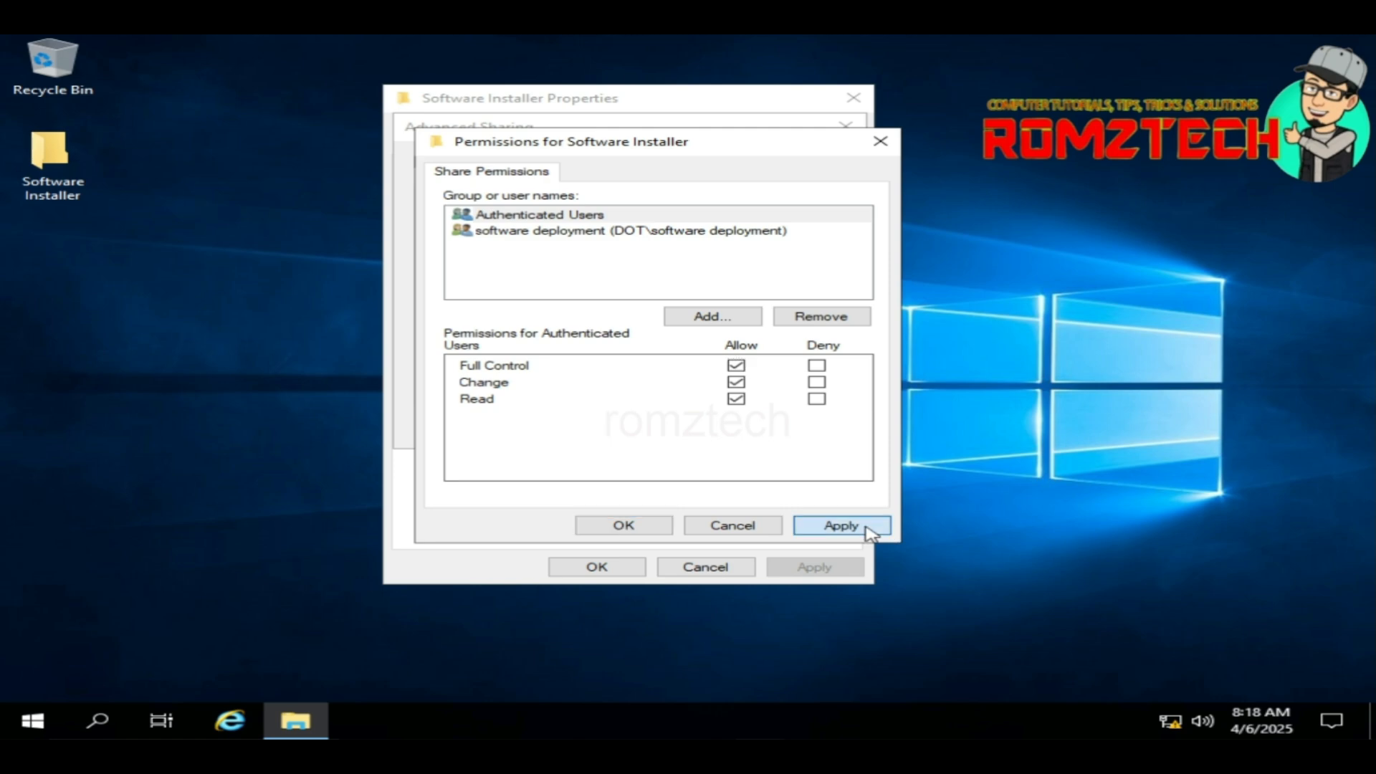
click(621, 525)
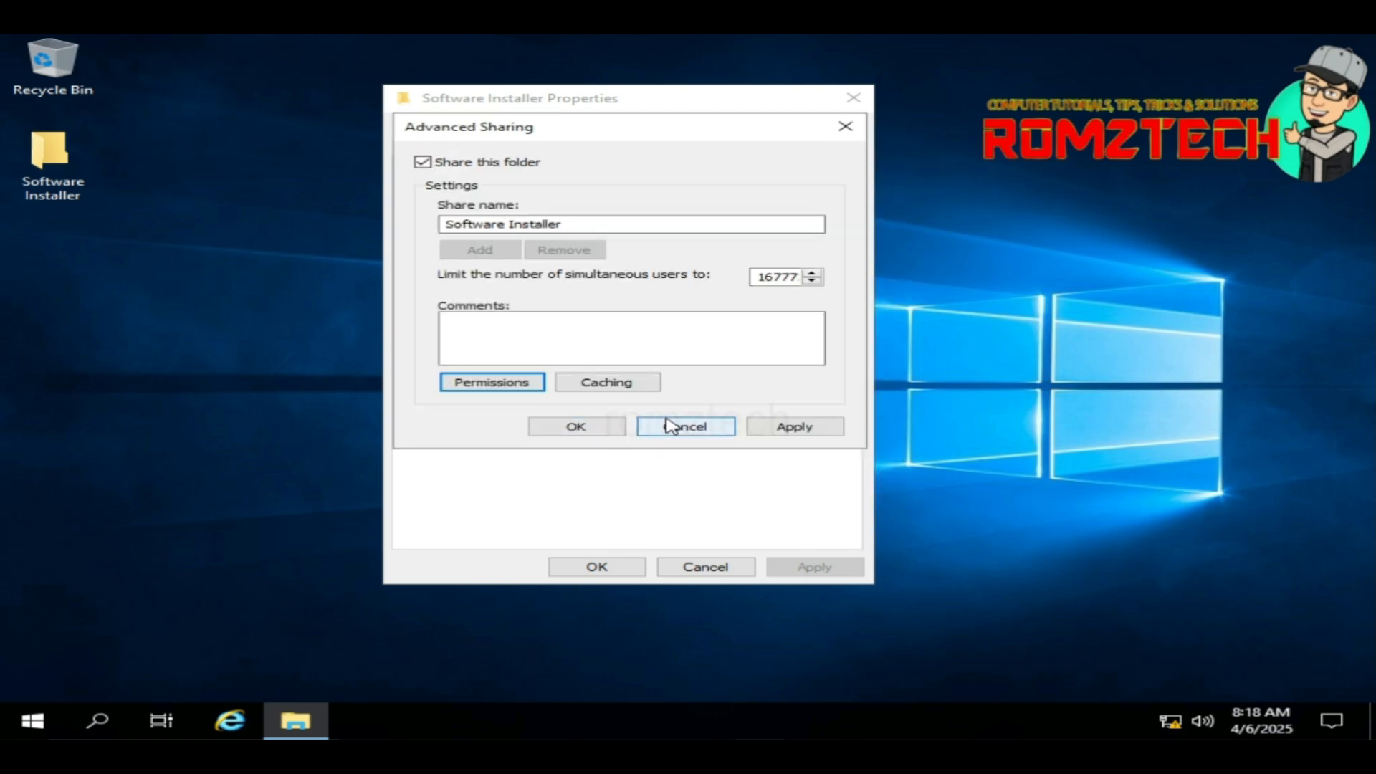
click(809, 427)
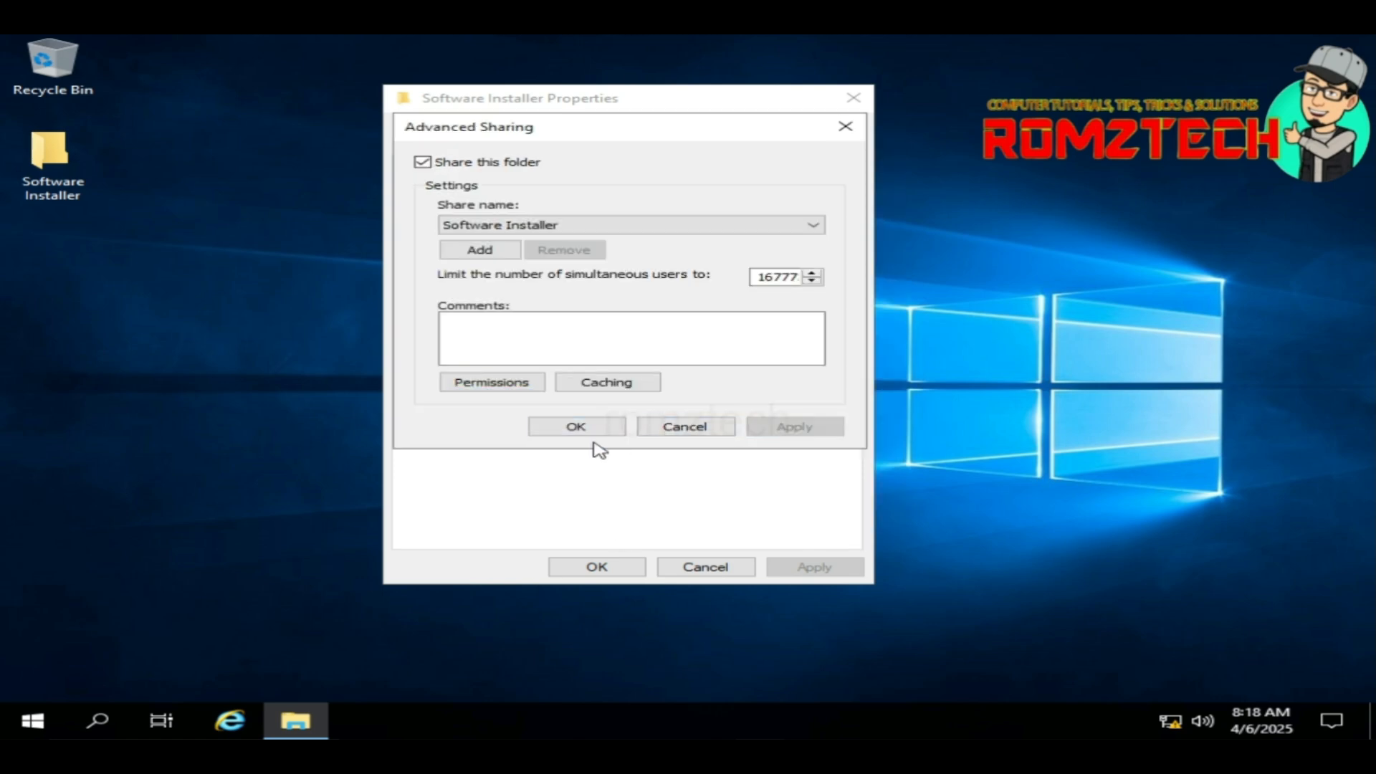
click(577, 427)
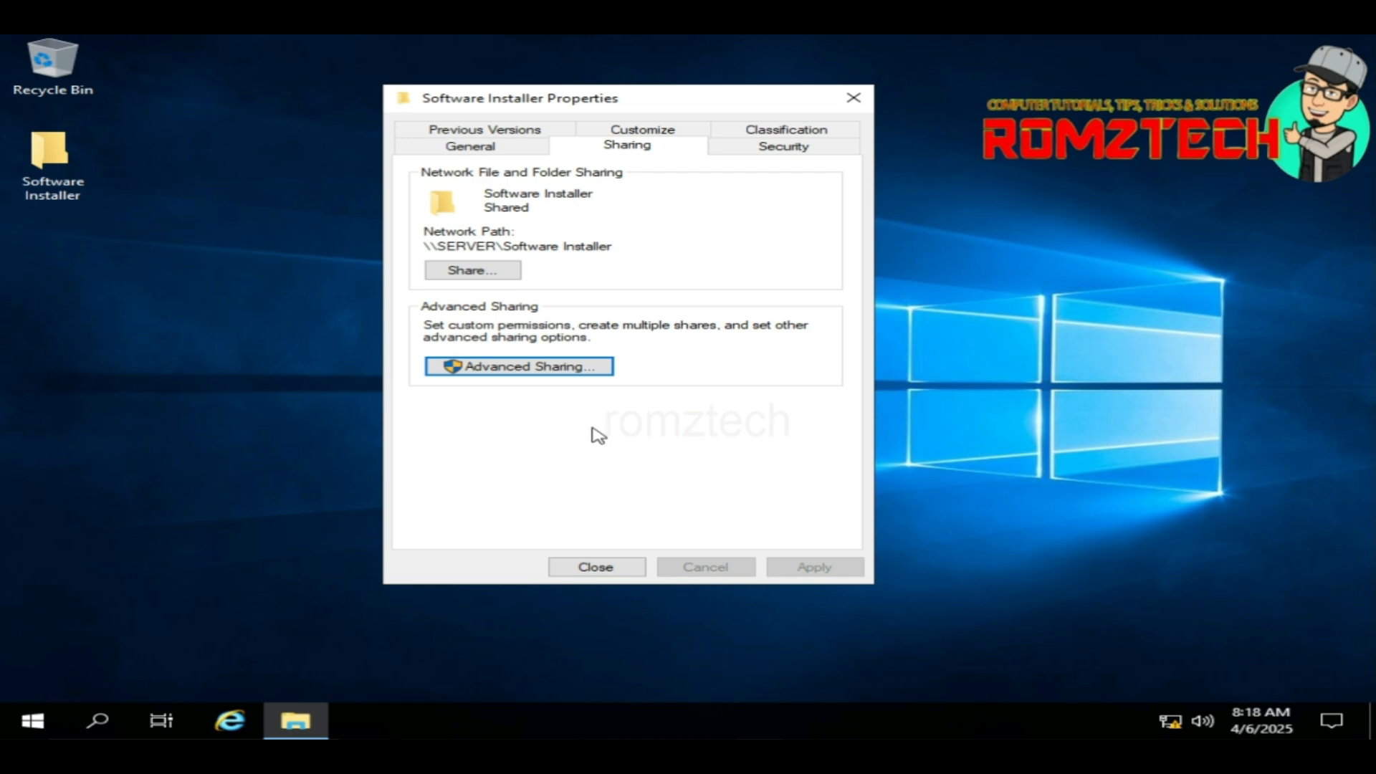
Step: Add software deployment to the folder's security permissions with Full control allowed
click(771, 152)
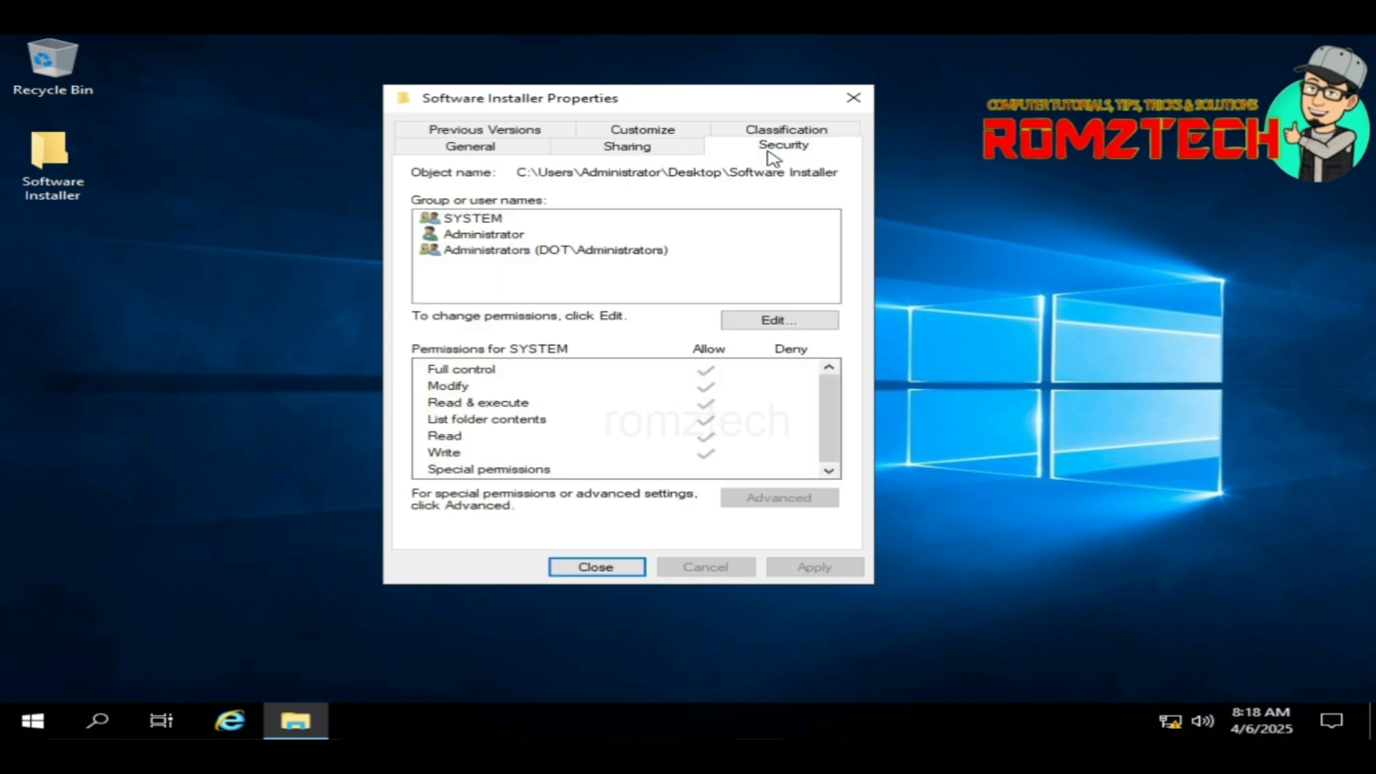
click(761, 326)
click(699, 394)
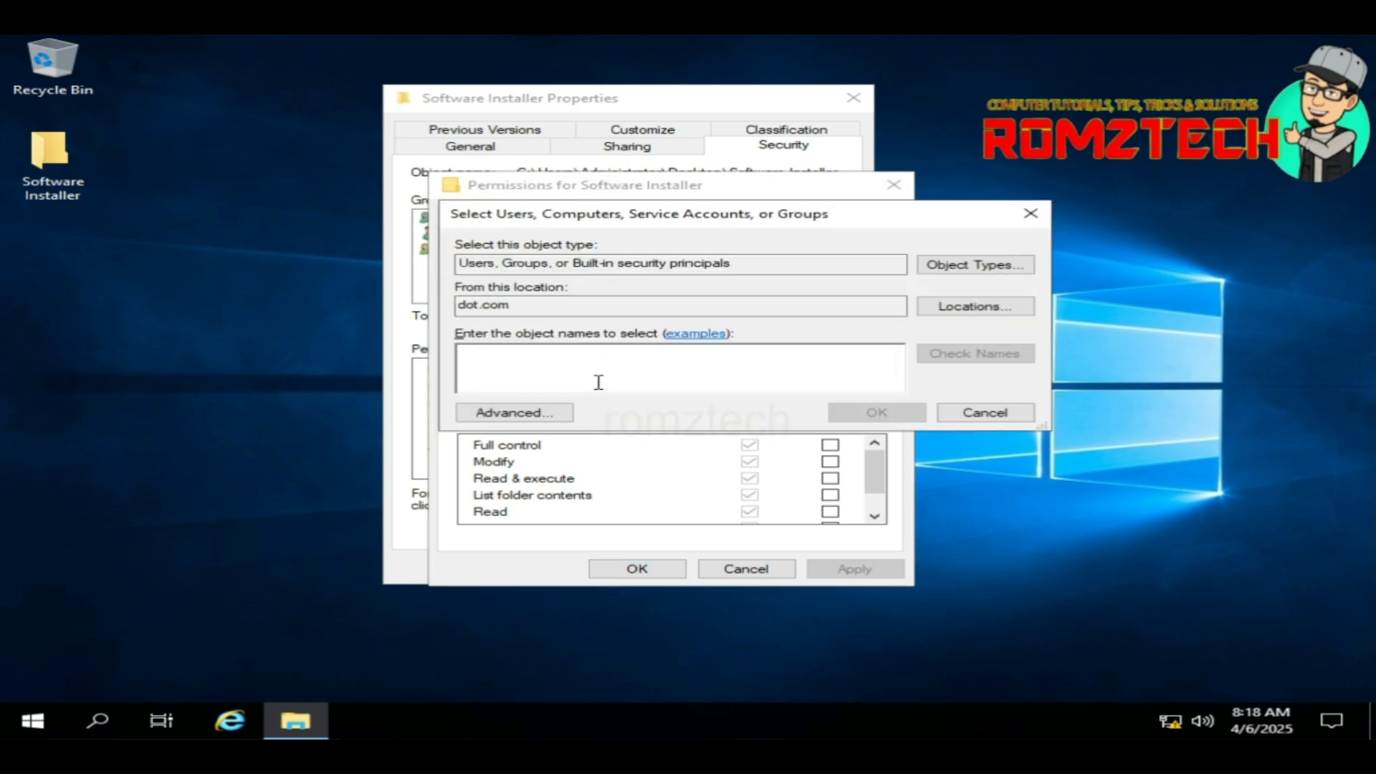
text(soft)
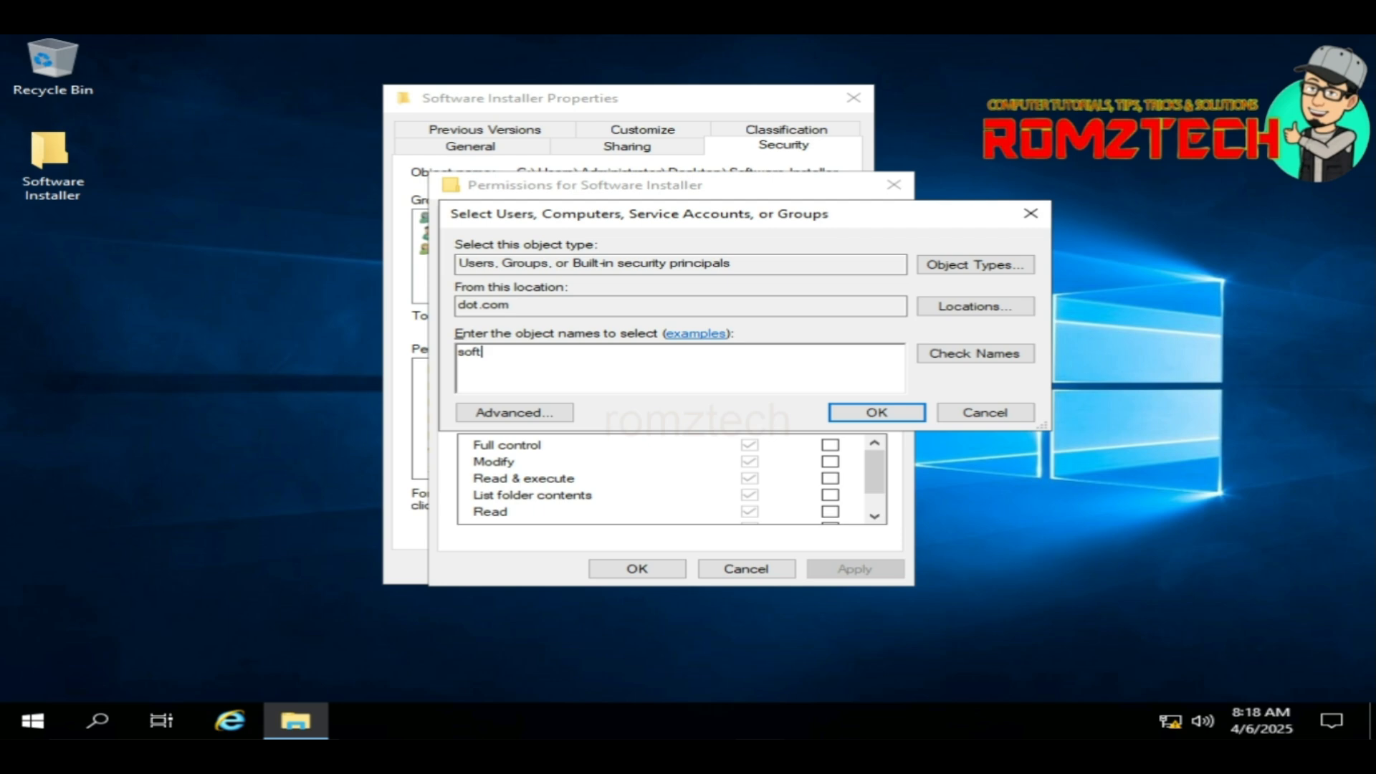
click(967, 354)
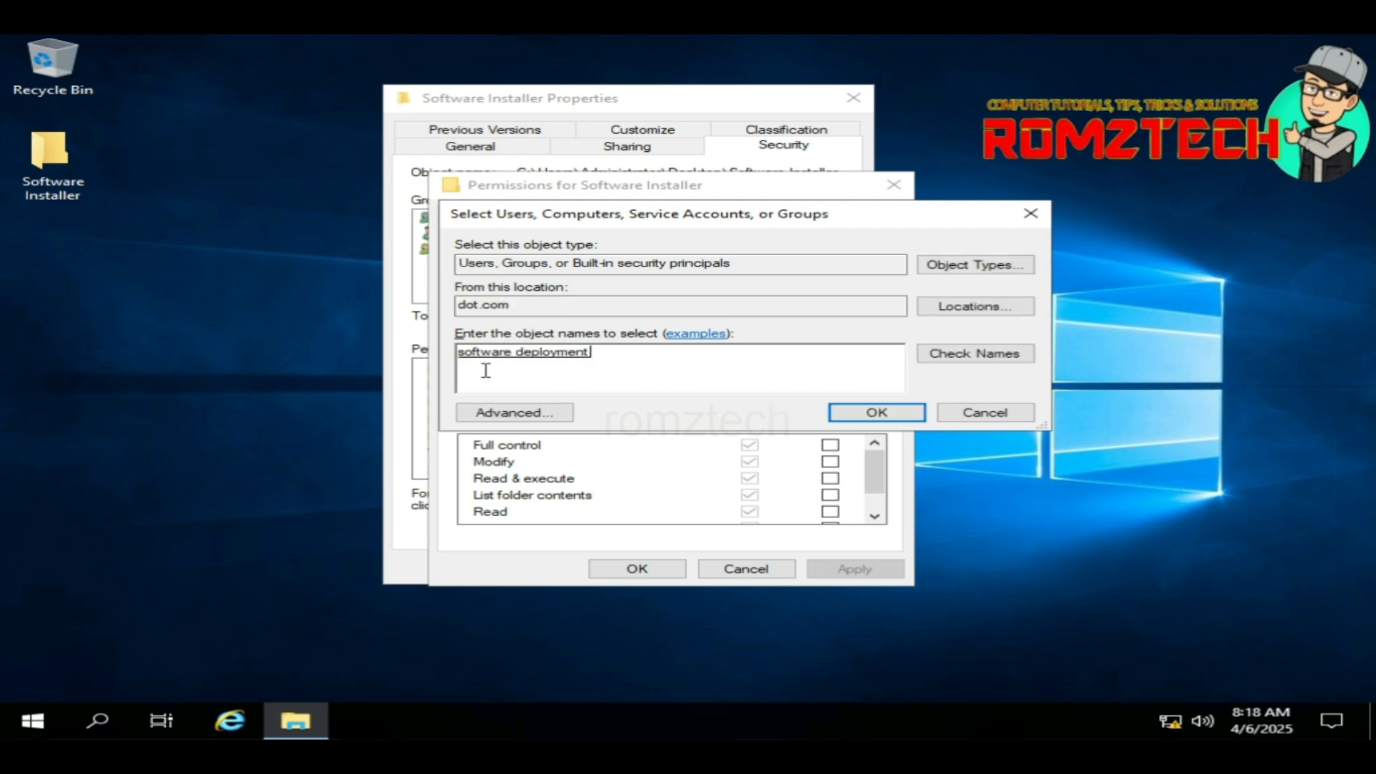
click(871, 419)
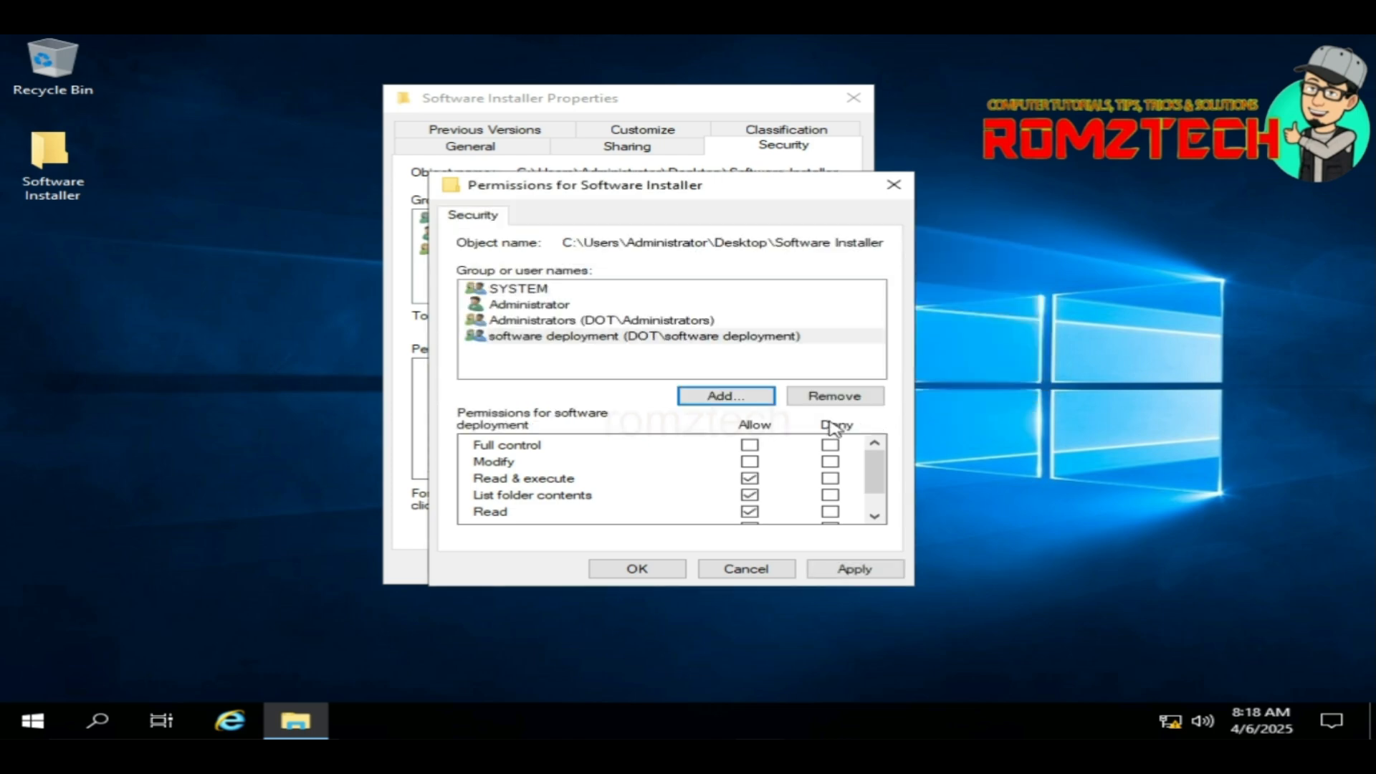
click(751, 445)
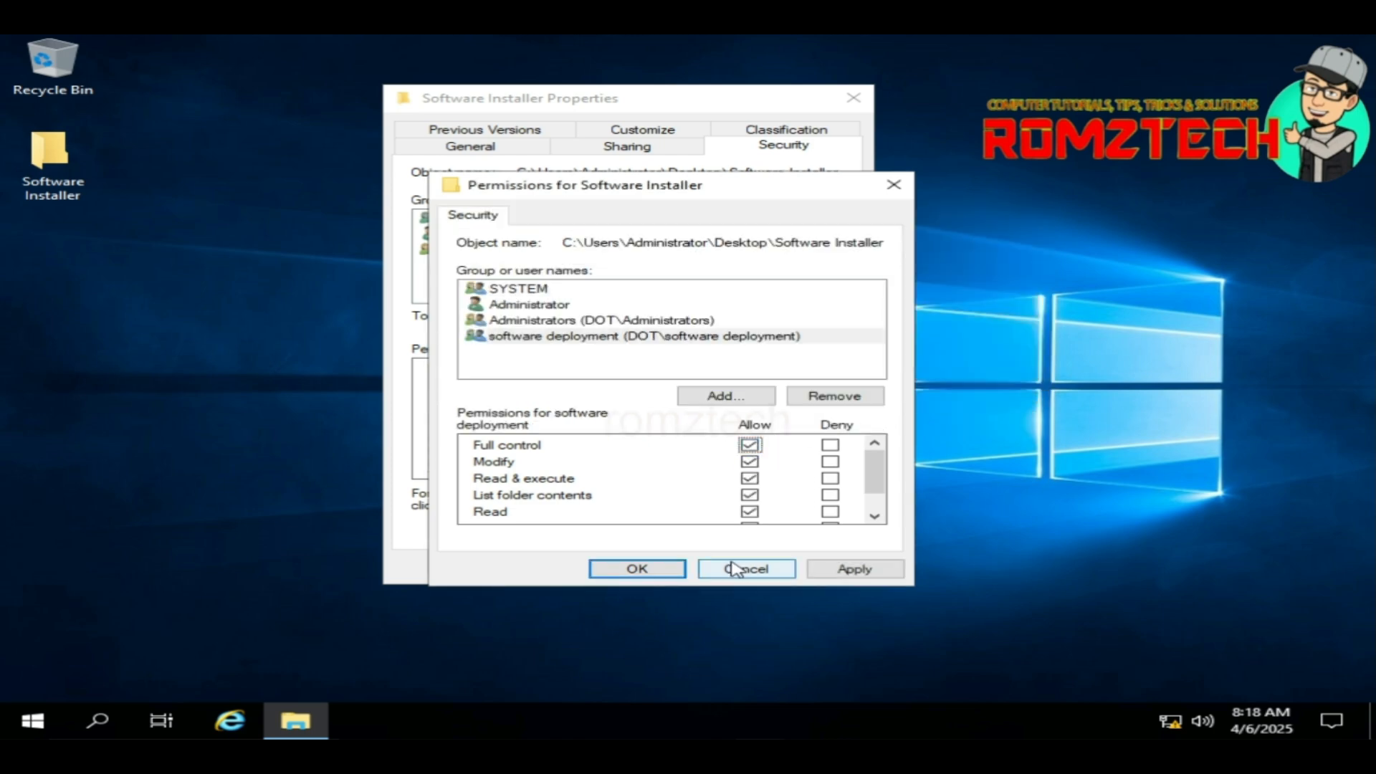
Step: Apply the security changes and close the Software Installer folder properties
click(878, 572)
click(654, 571)
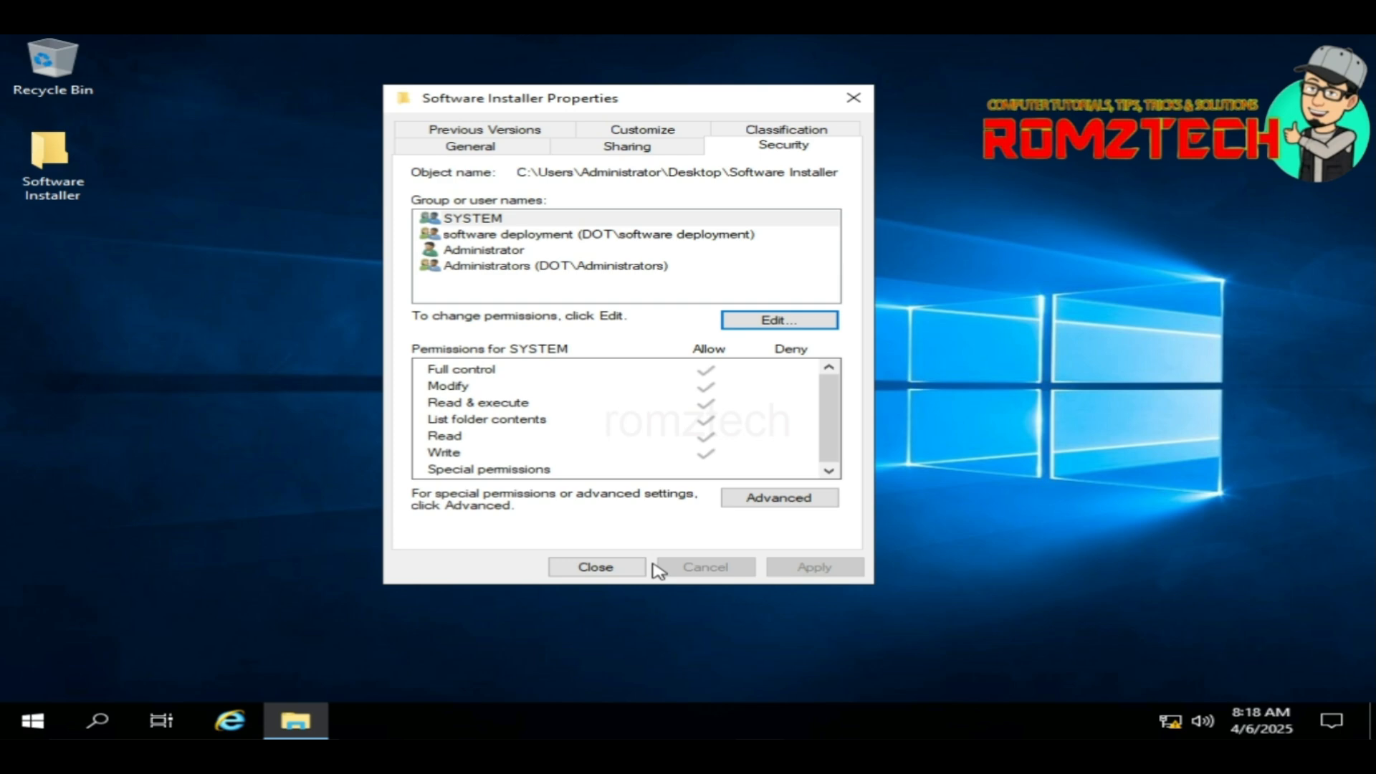
click(611, 568)
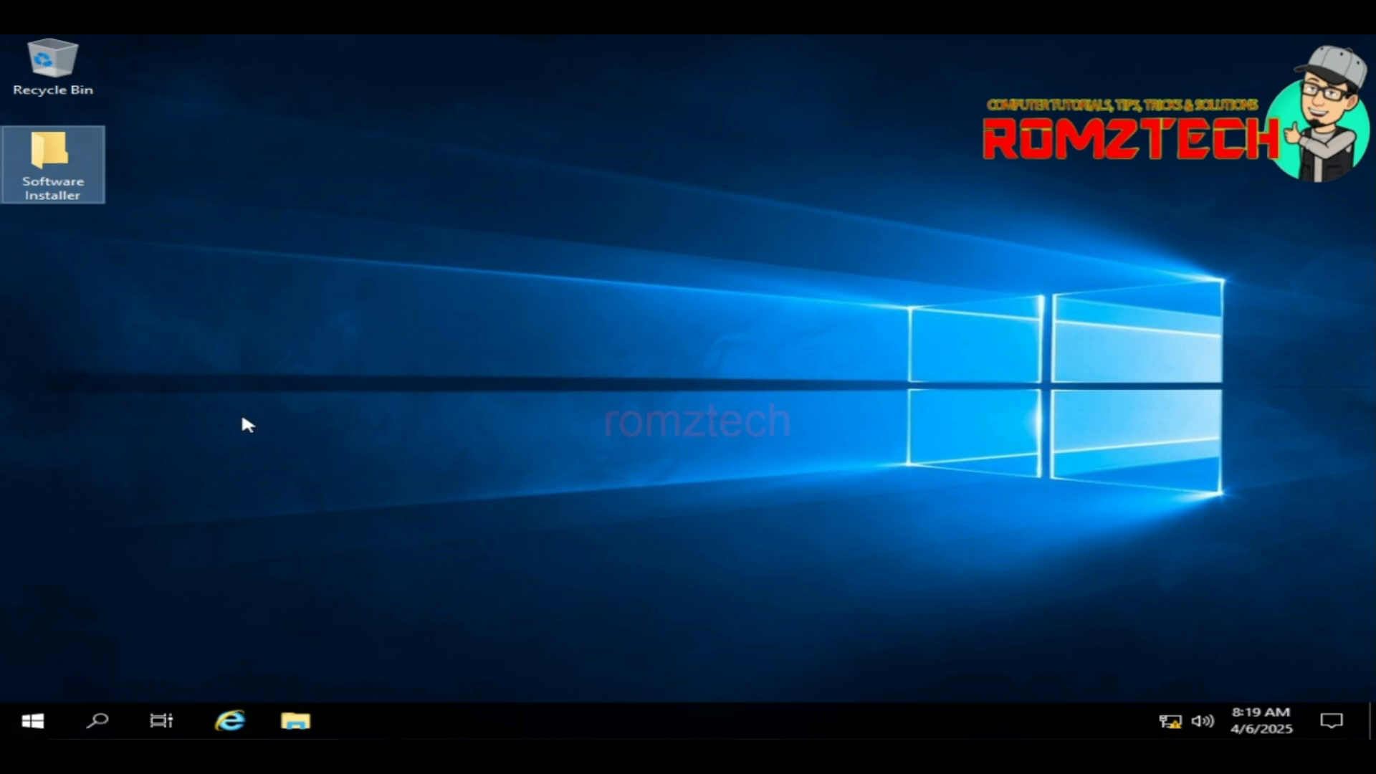
Step: Start Server Manager and launch Group Policy Management from its Tools menu
click(98, 721)
click(1199, 106)
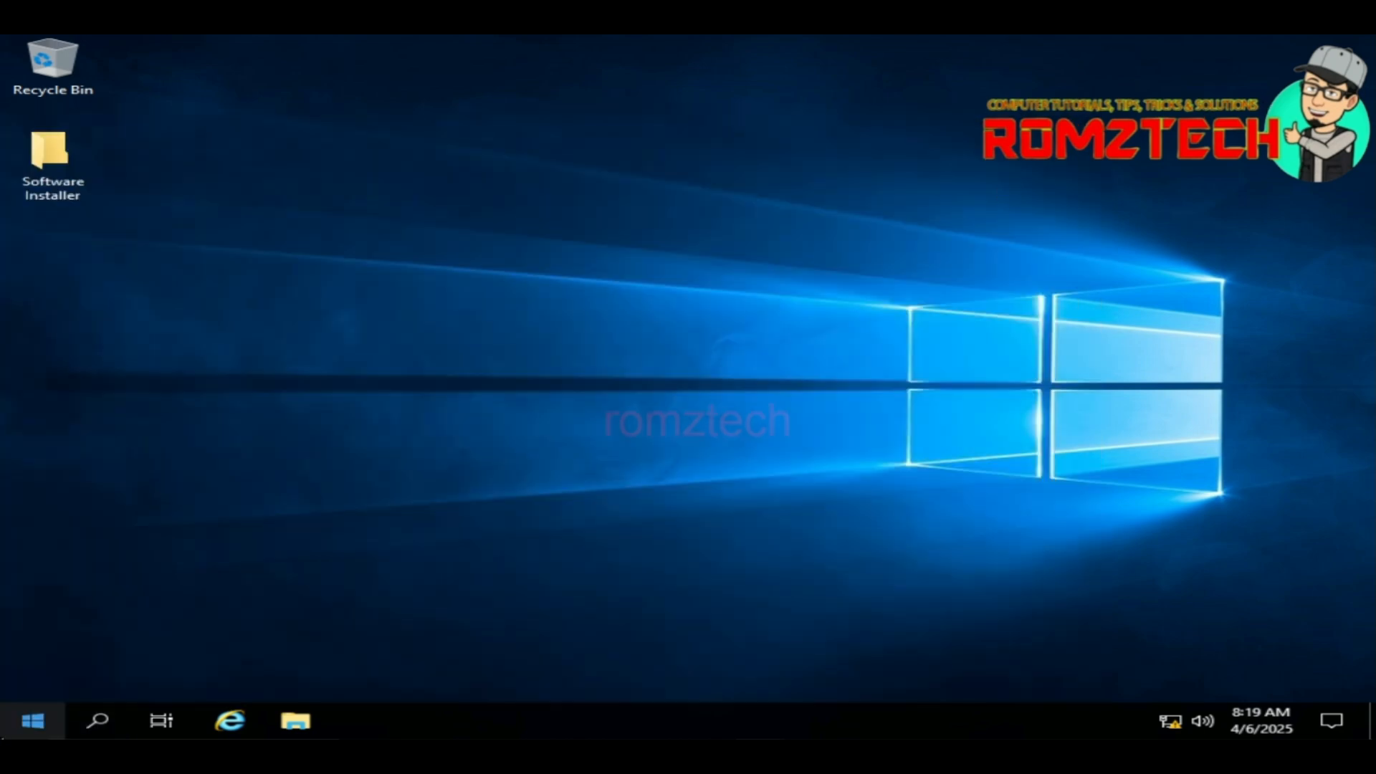
click(29, 722)
click(503, 218)
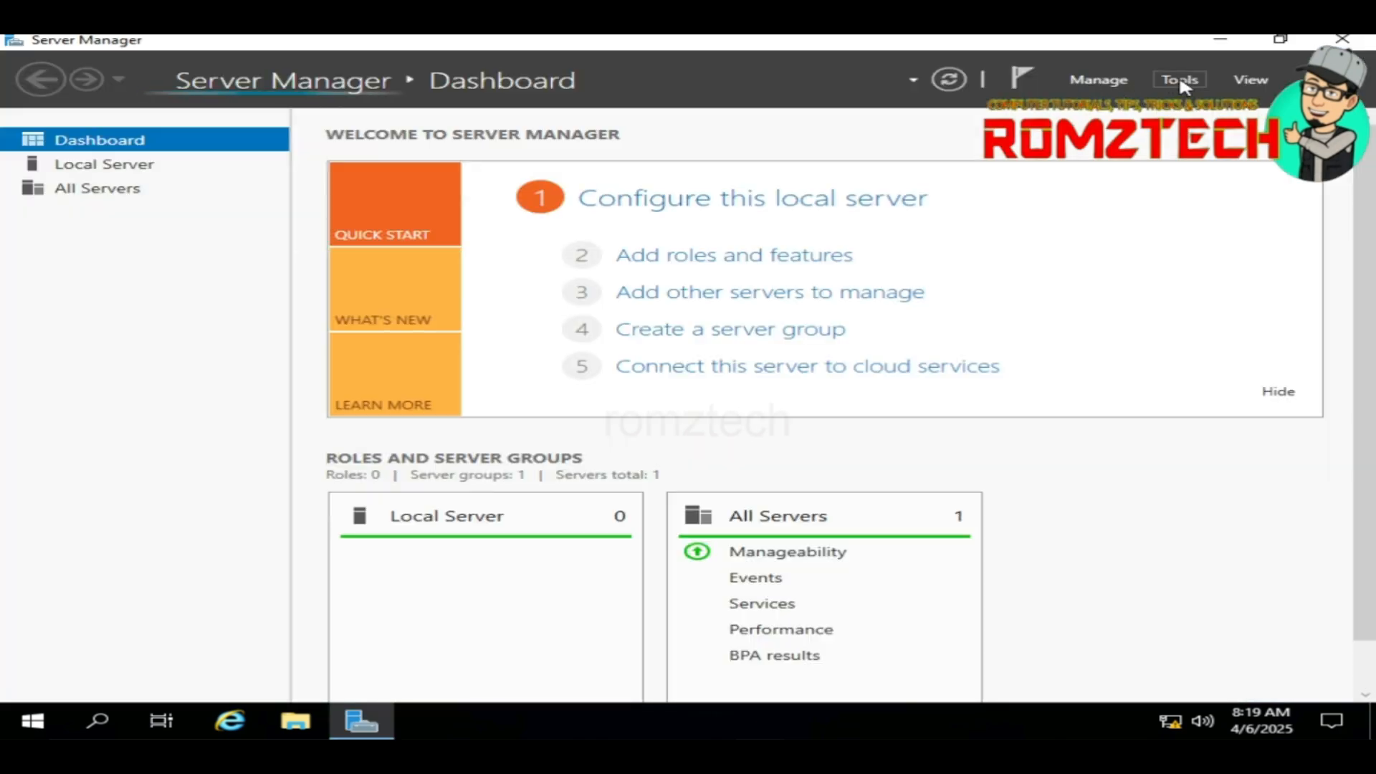
click(1179, 80)
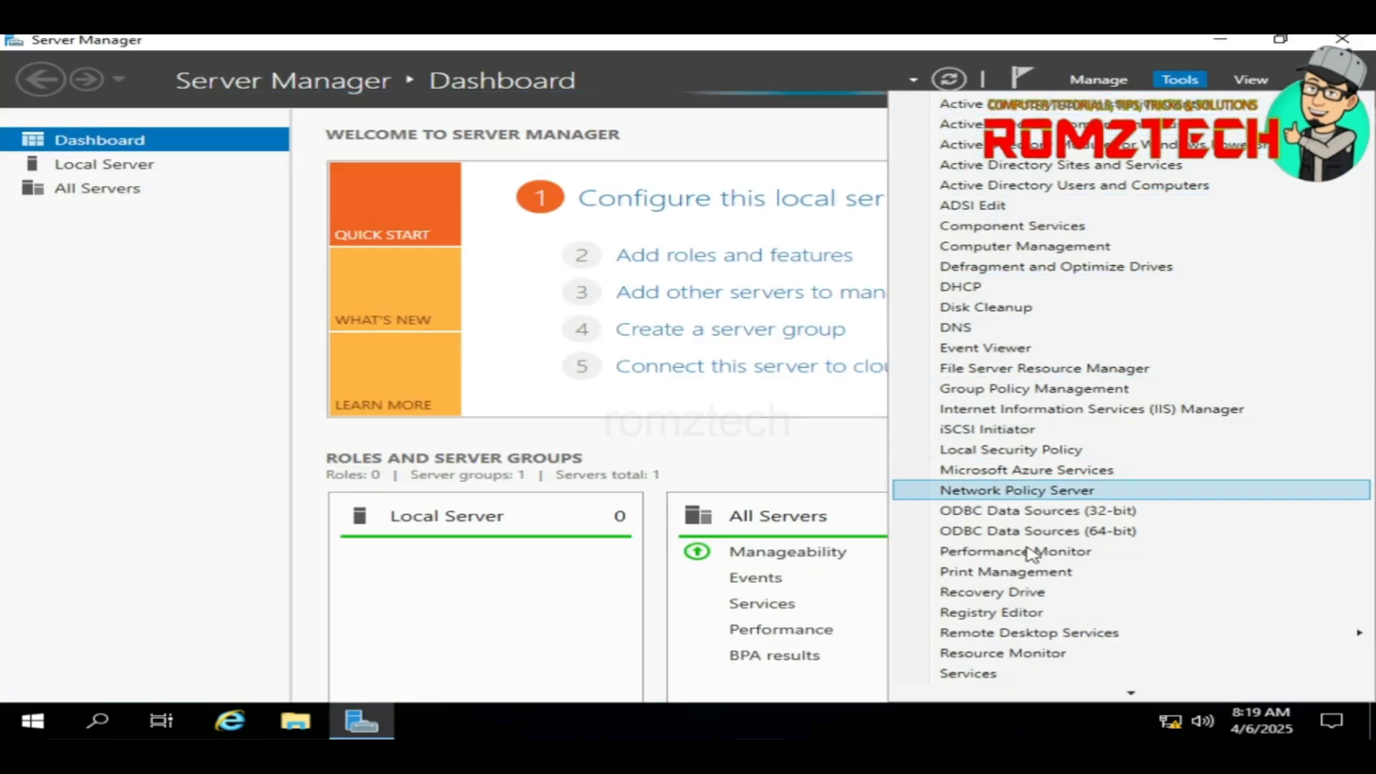
click(1005, 391)
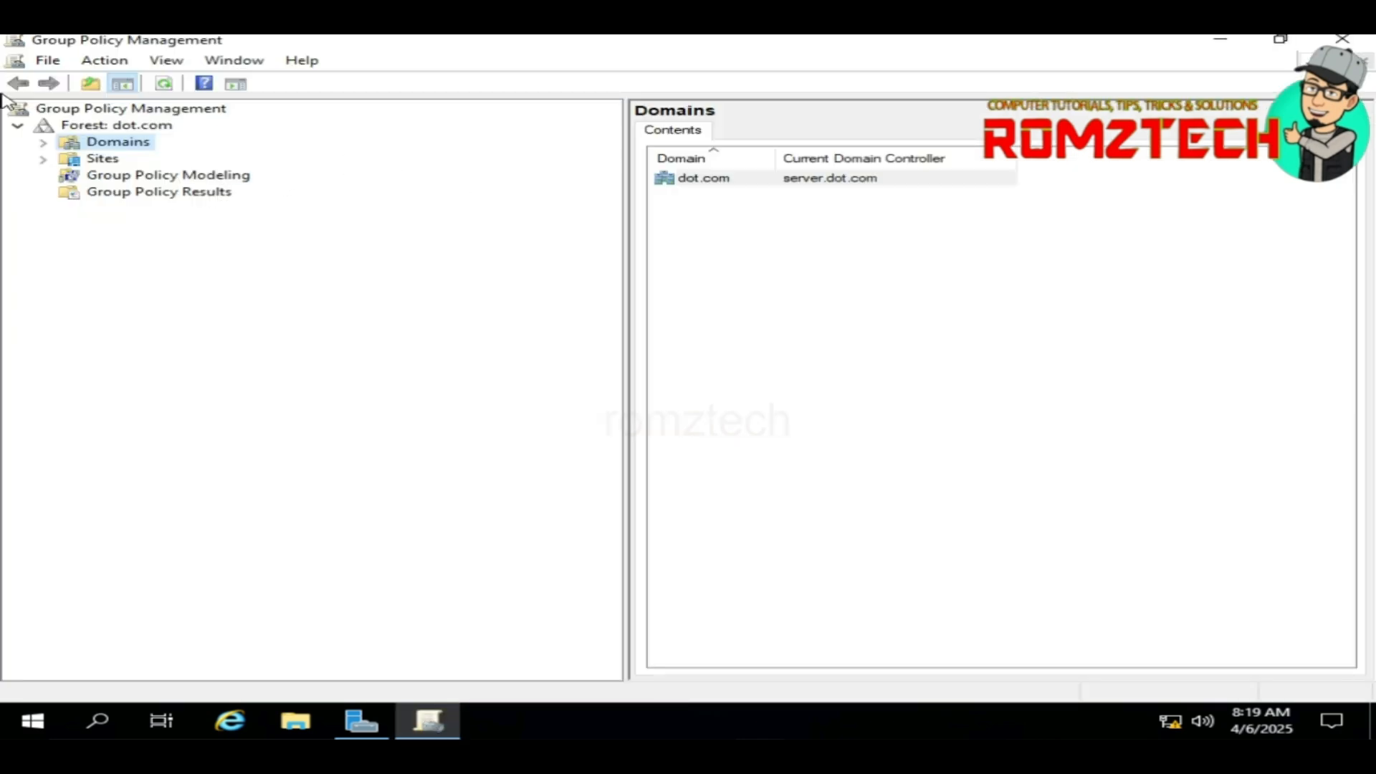
Step: Under Domains > dot.com, create and link a GPO named 'software dep gpo'
click(44, 143)
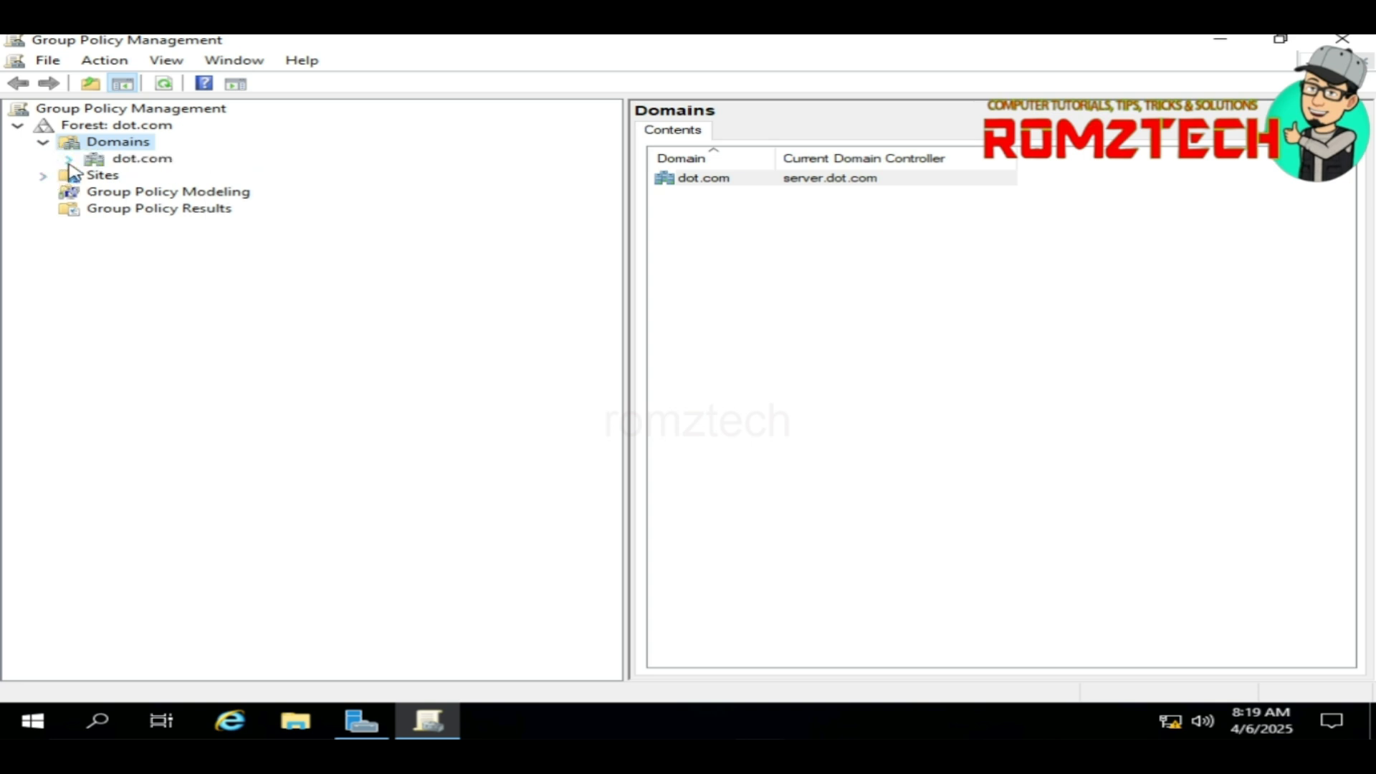
click(68, 159)
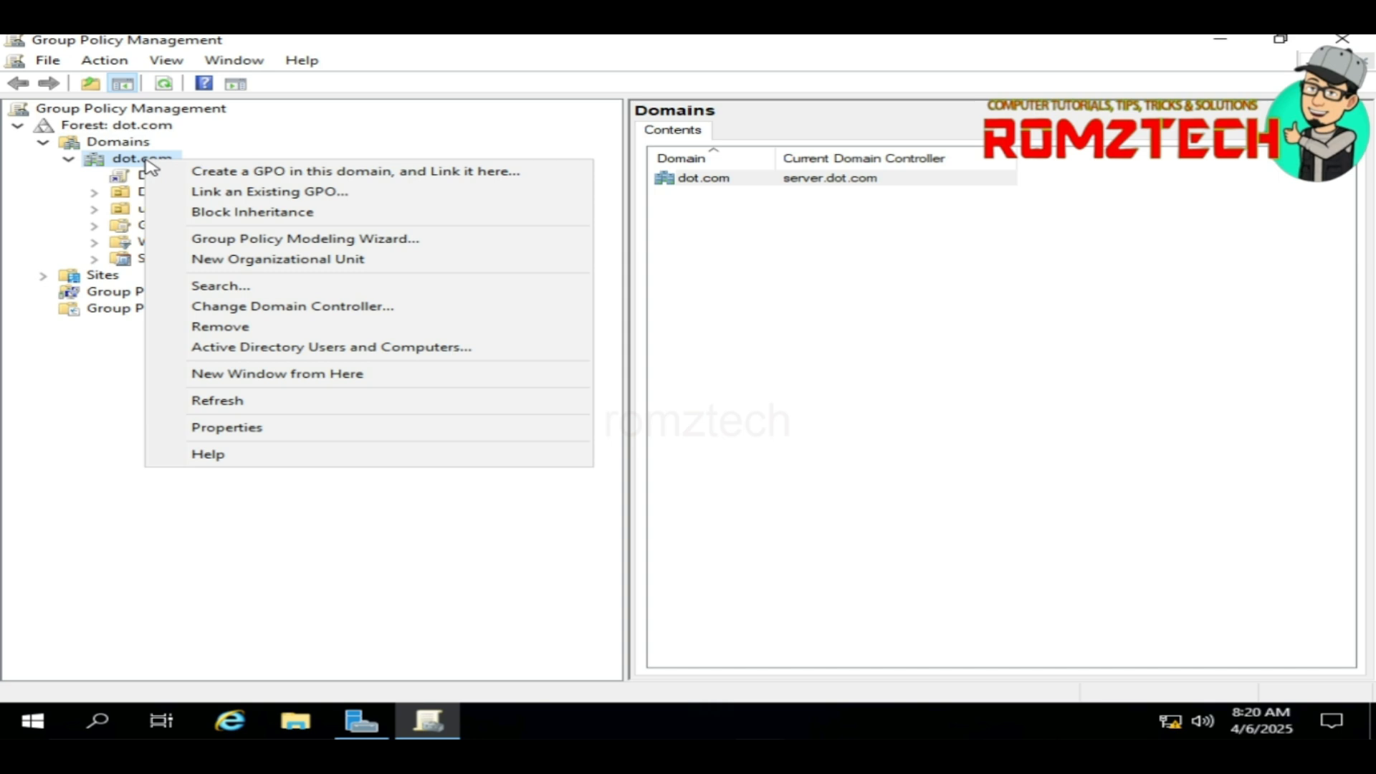
click(226, 177)
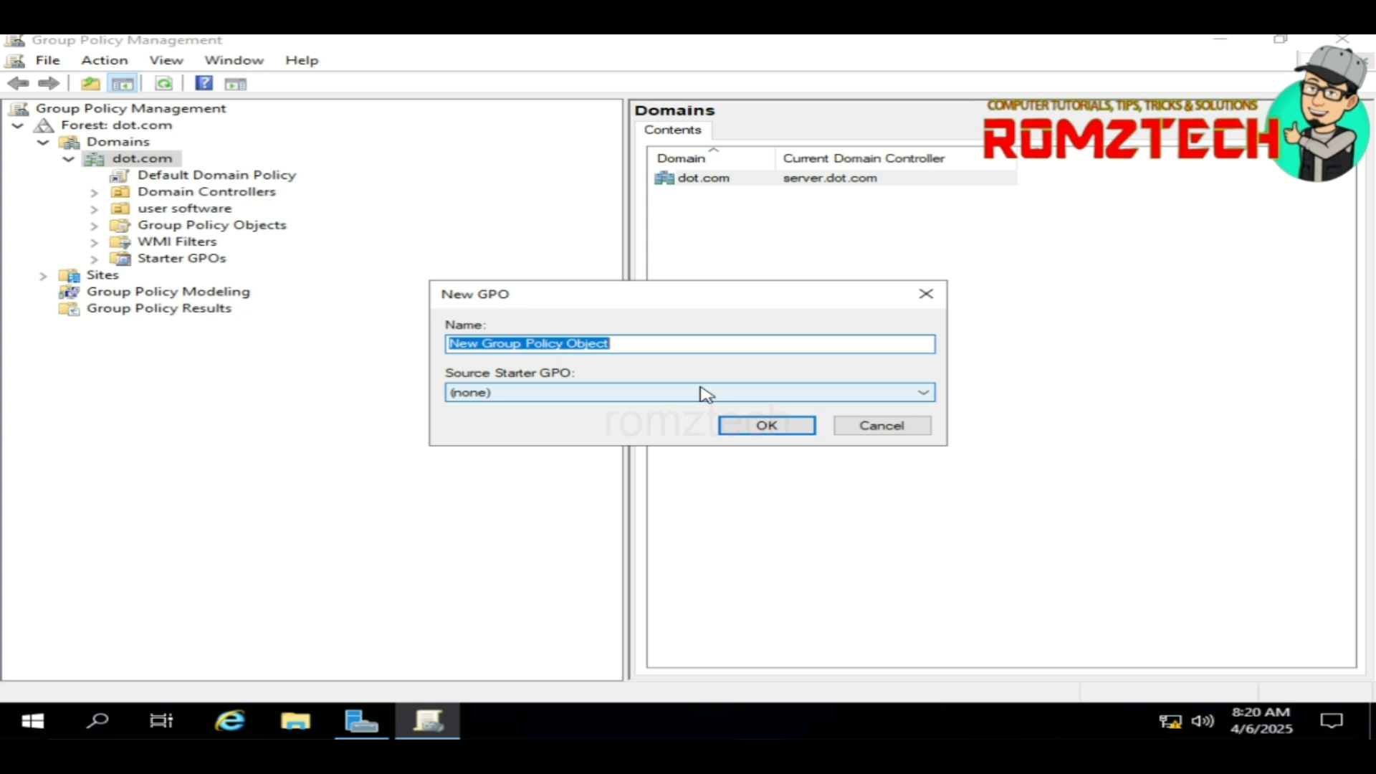
text(software dep gpo)
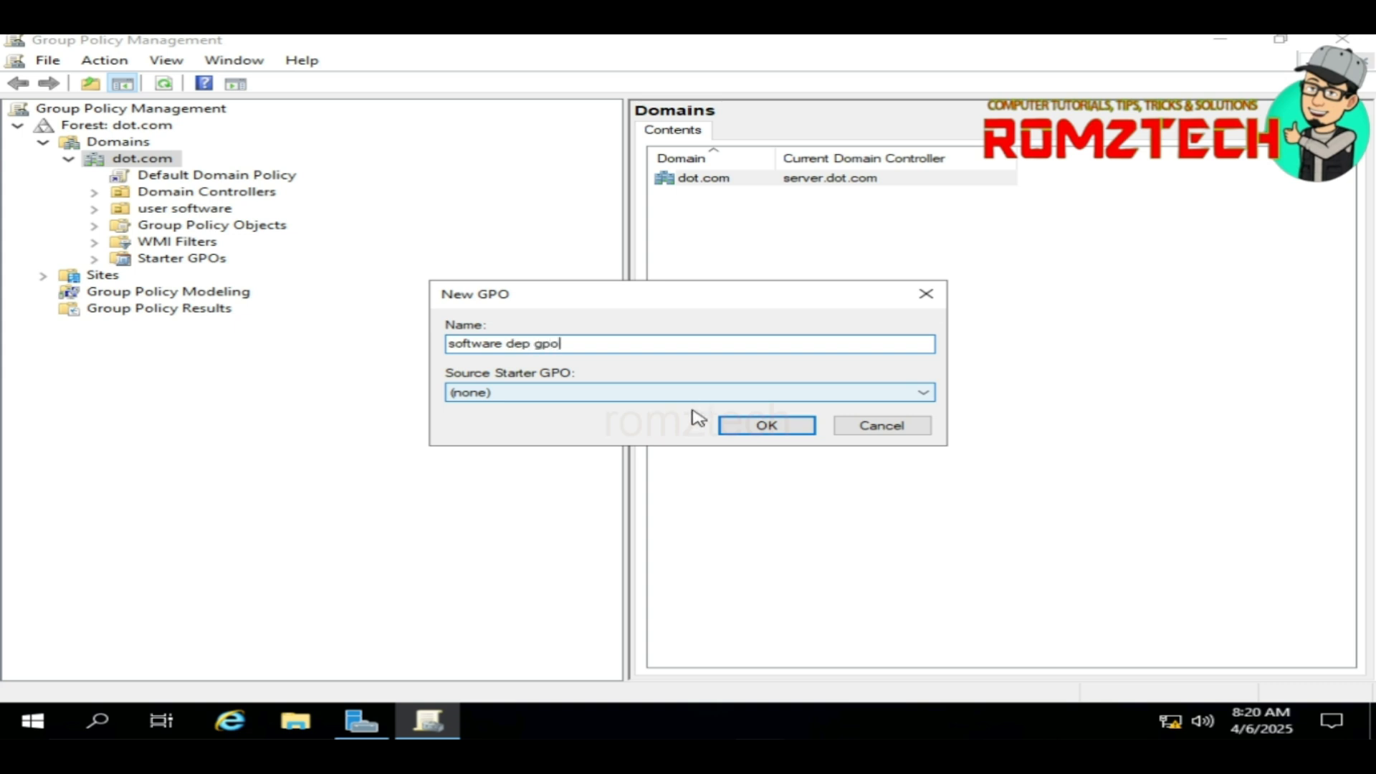
click(766, 425)
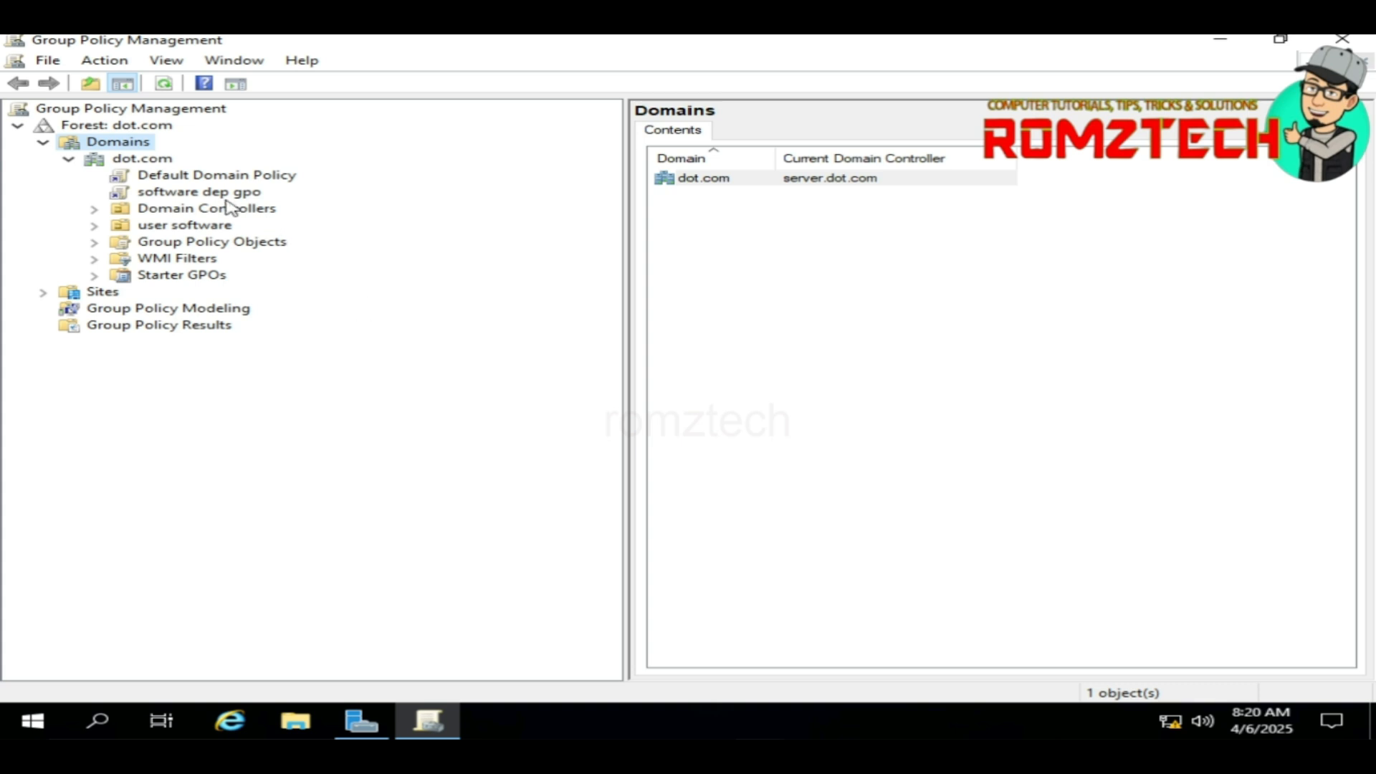
right_click(181, 194)
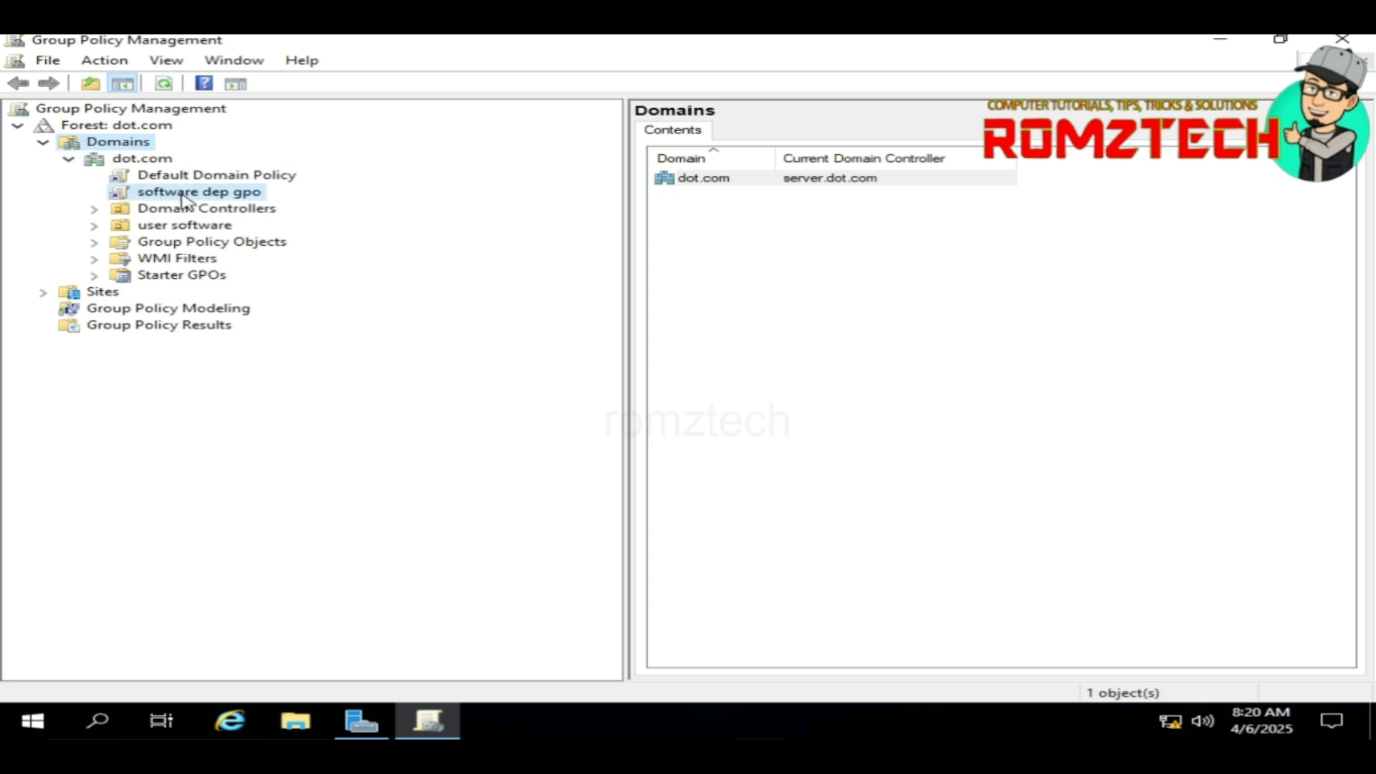
Step: Edit software dep gpo and expand Computer Configuration to Software Settings > Software installation
click(210, 208)
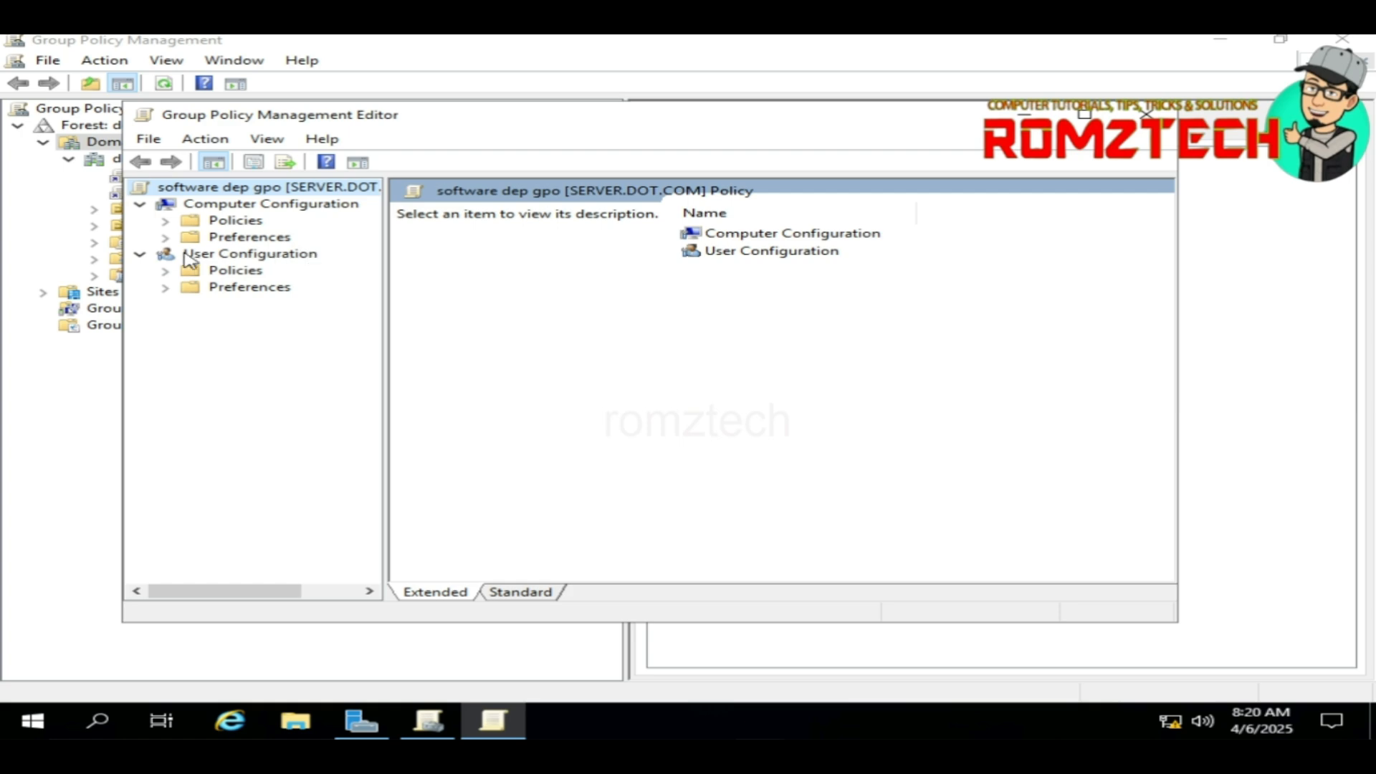
click(166, 222)
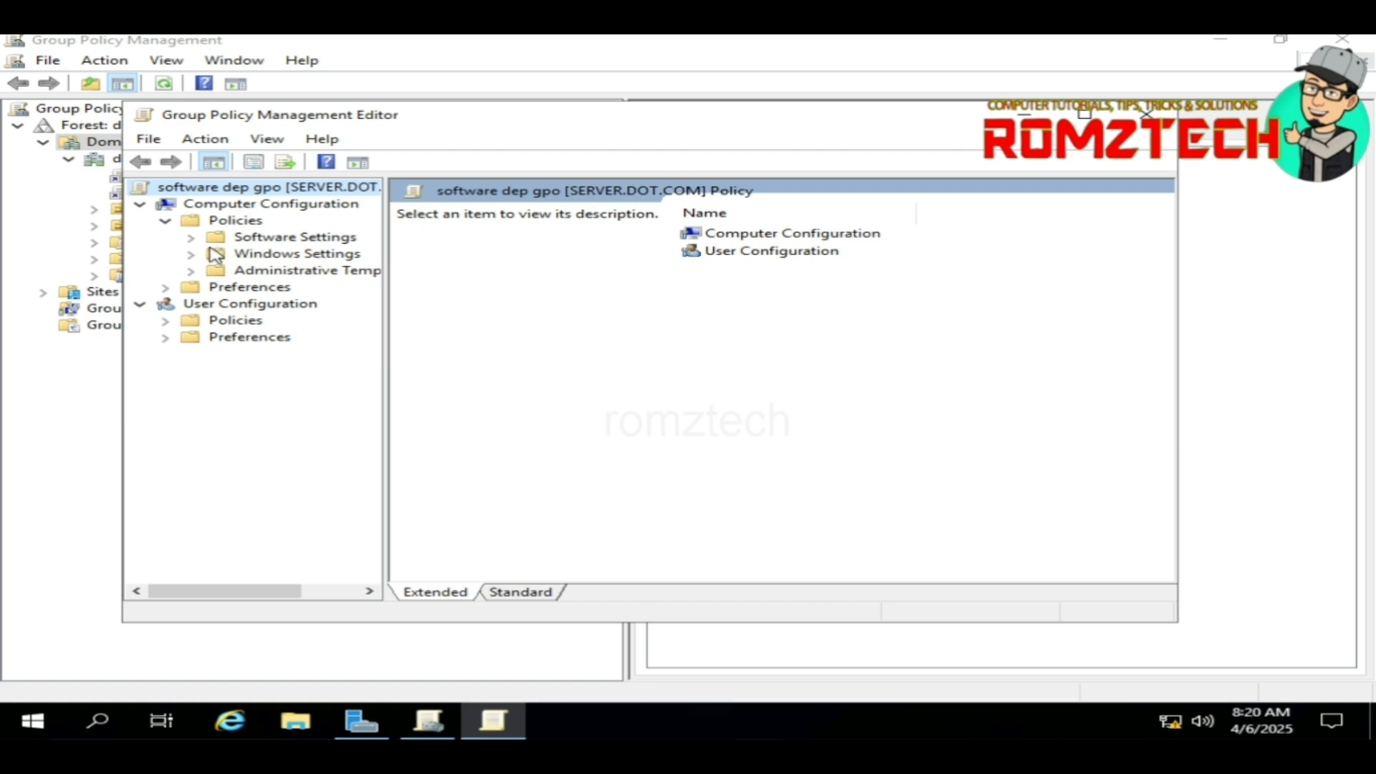
click(192, 237)
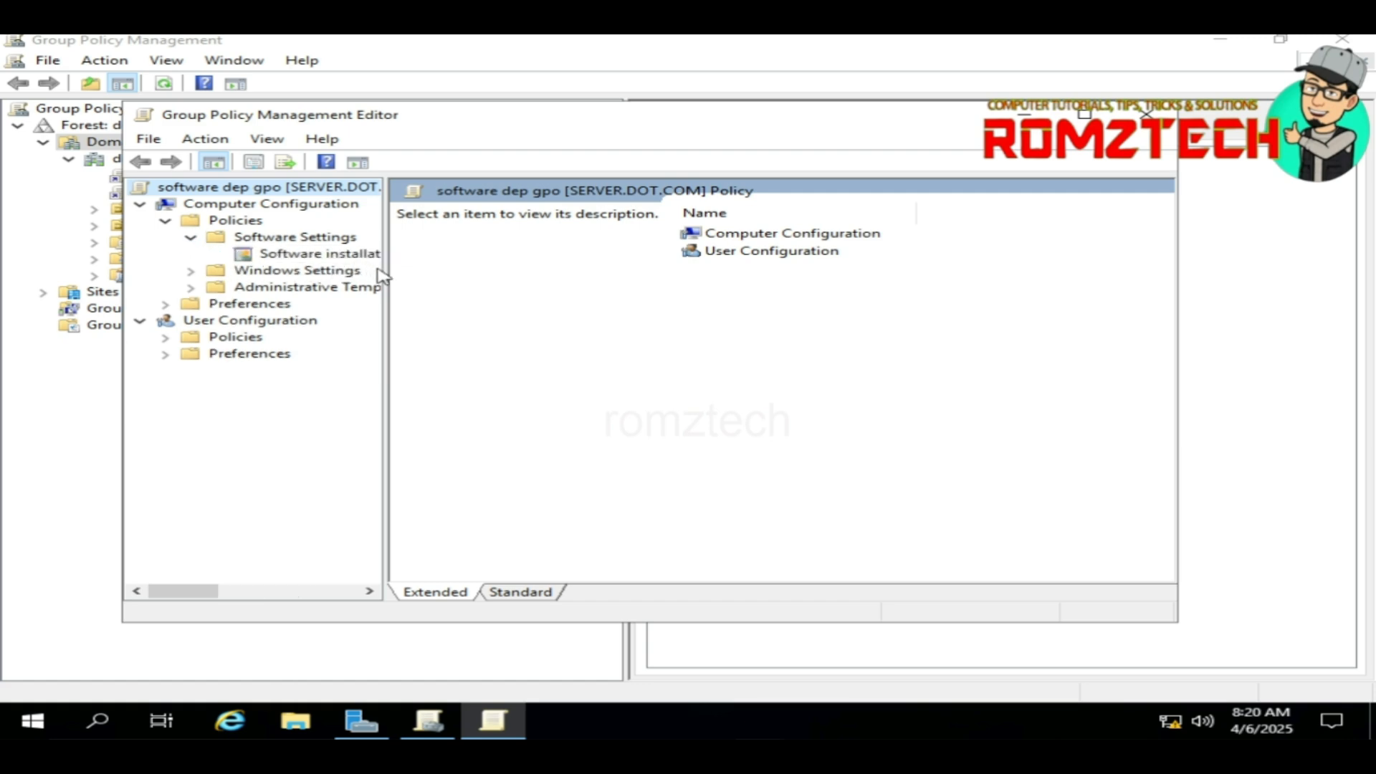
drag(381, 276, 477, 272)
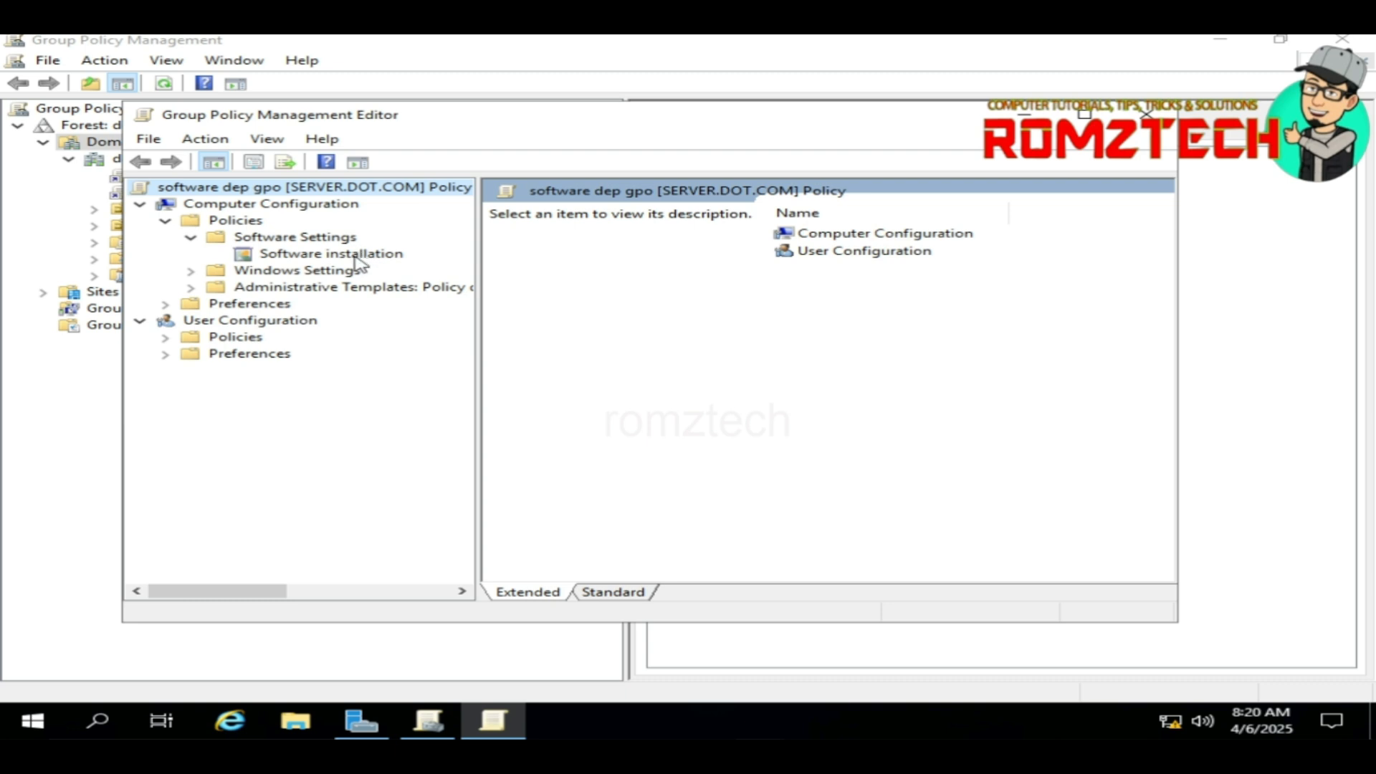
right_click(326, 253)
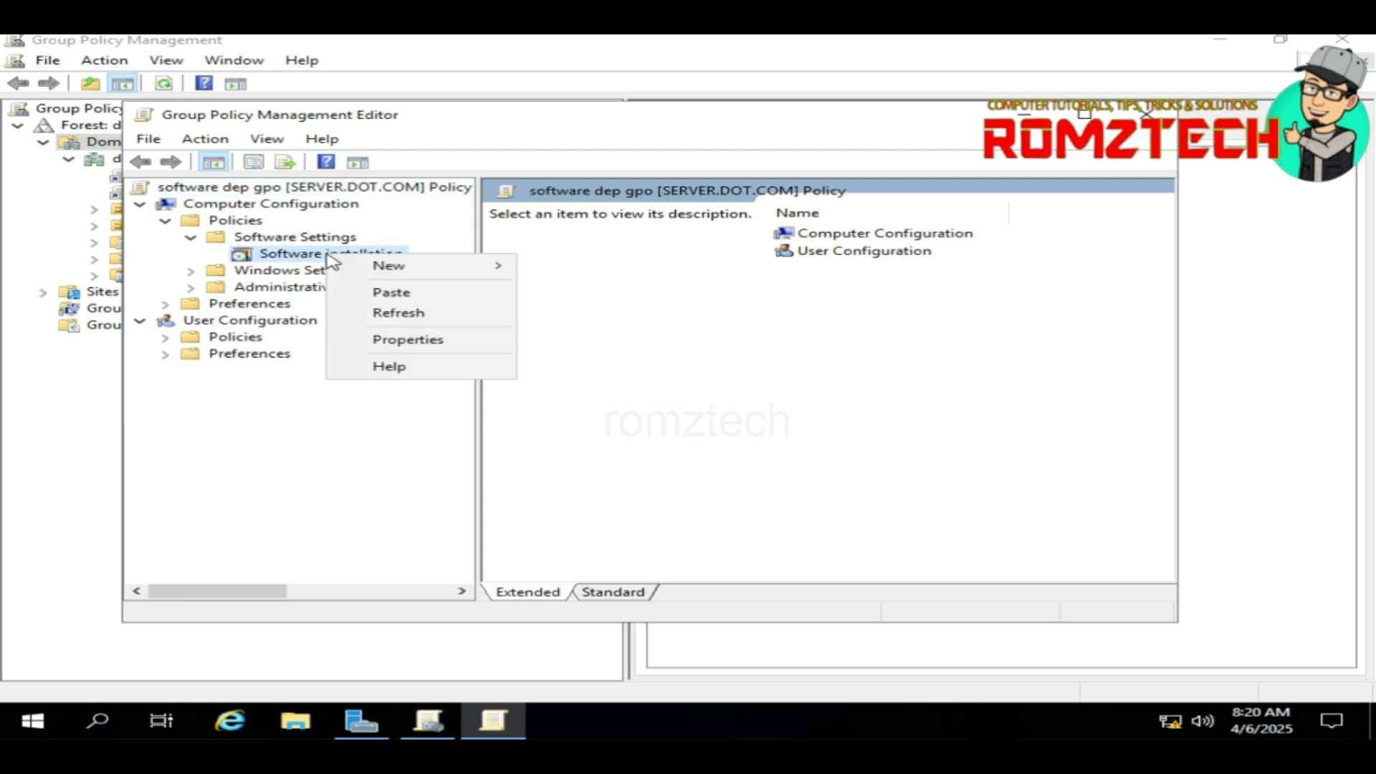
Step: Add a new package from \\server\Software Installer, selecting all four MSI files
mouse_move(453, 269)
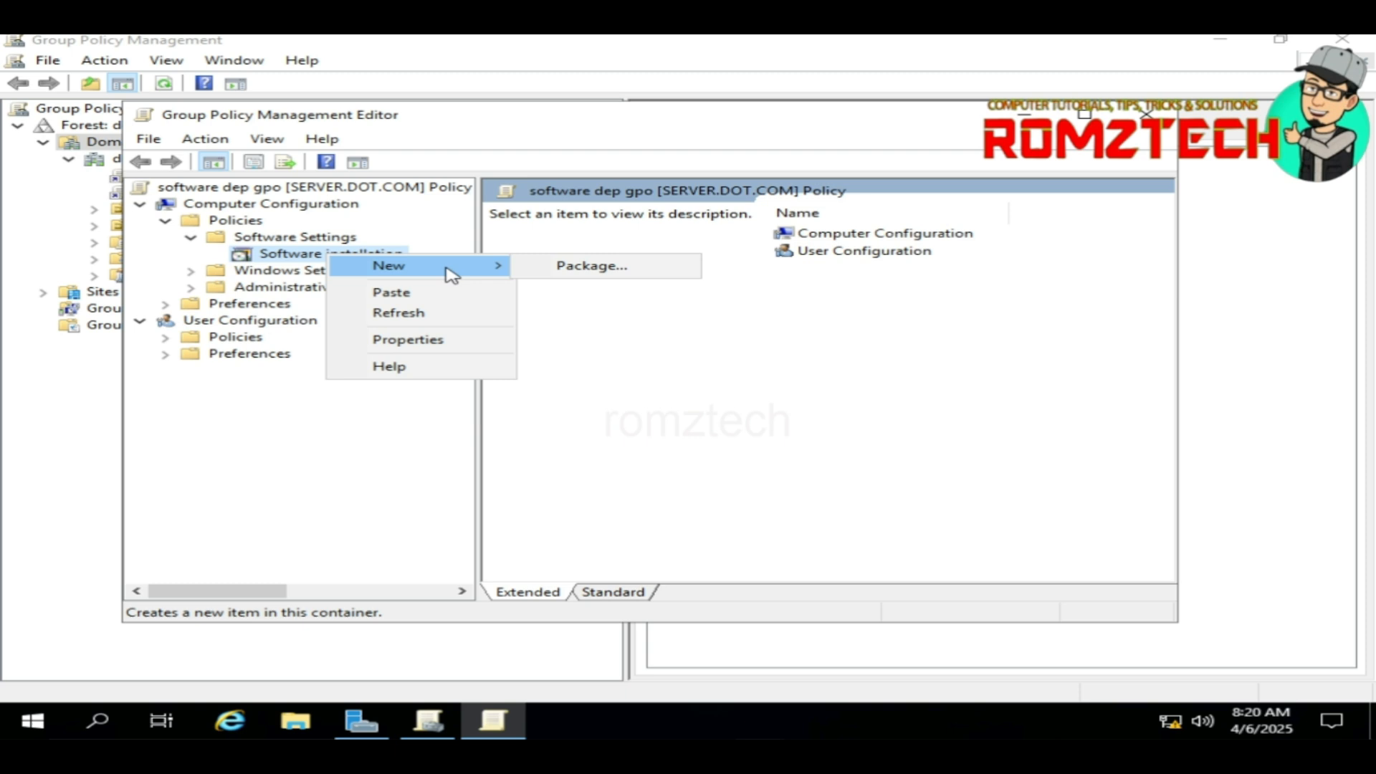
click(564, 270)
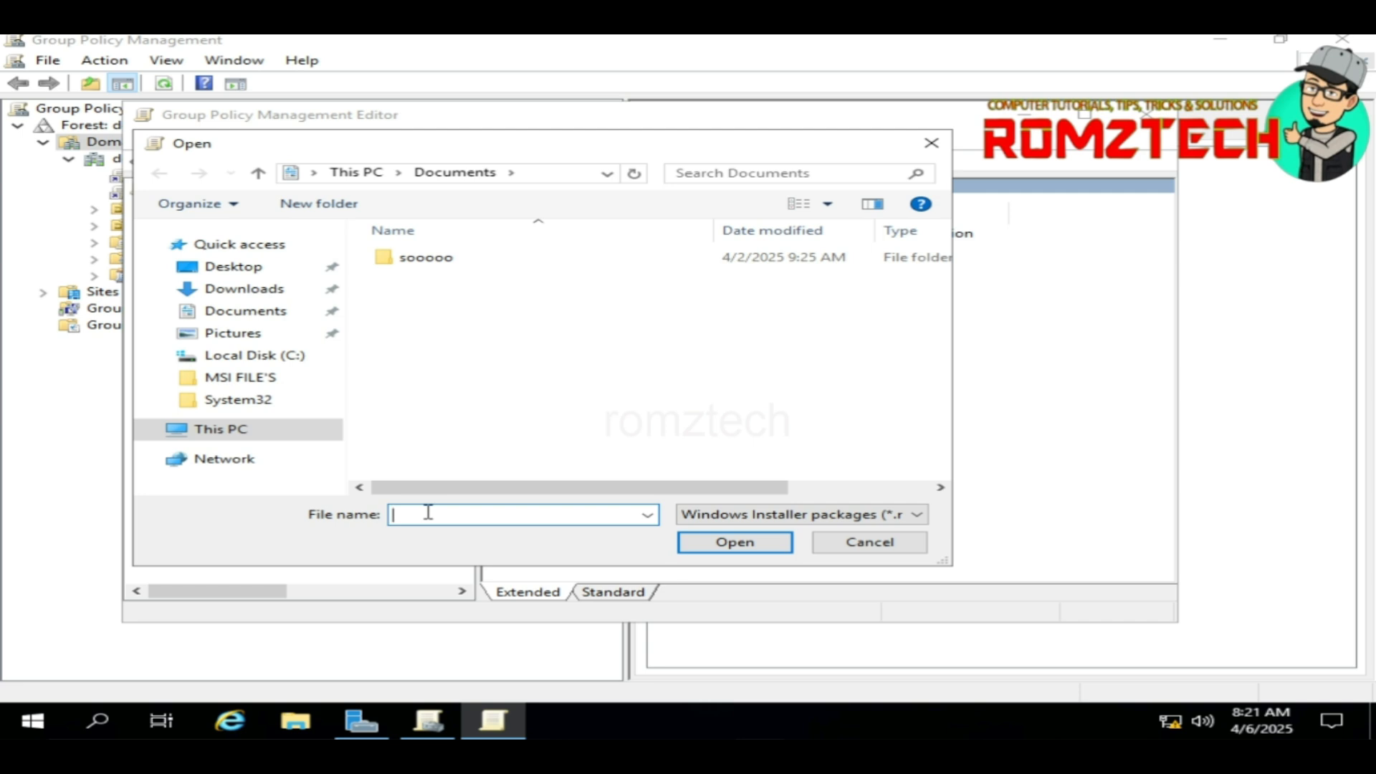
text(\\server\)
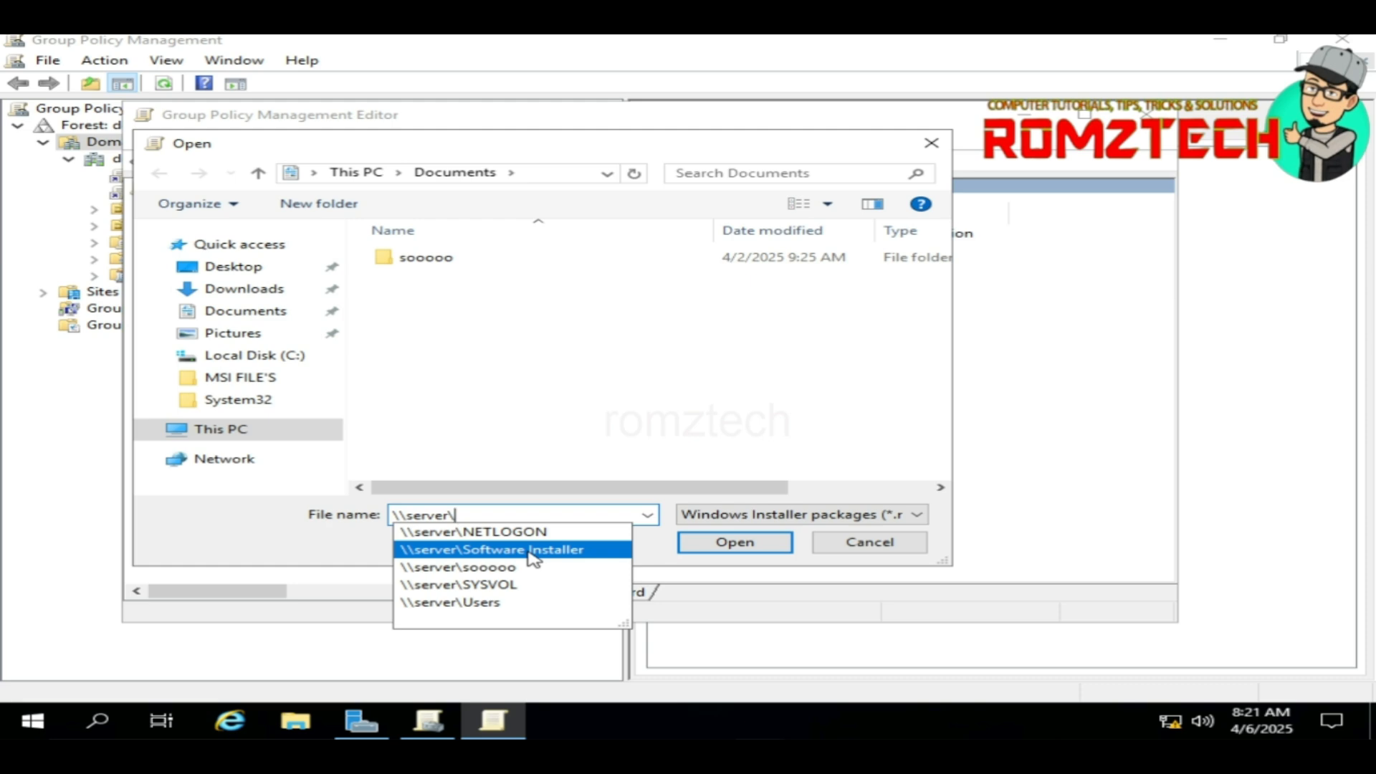
click(529, 550)
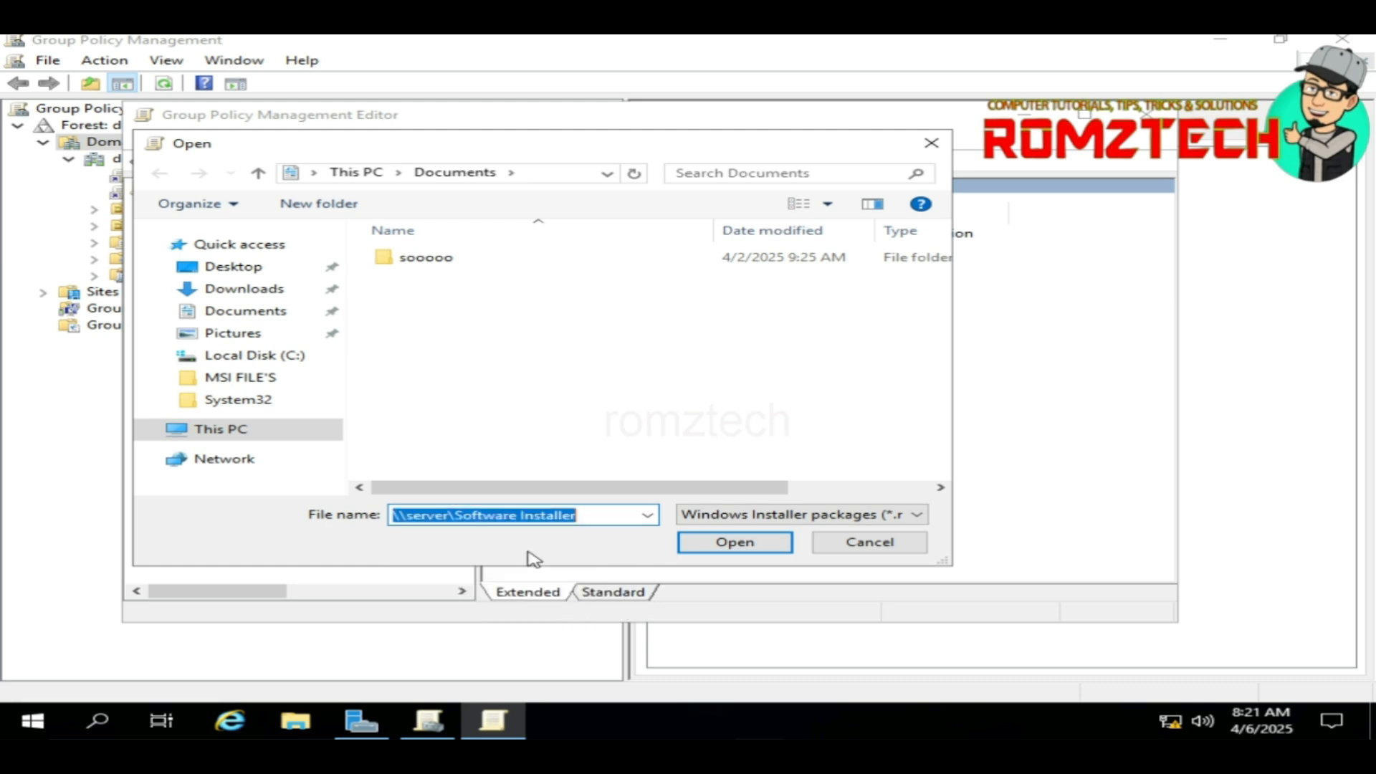
click(734, 542)
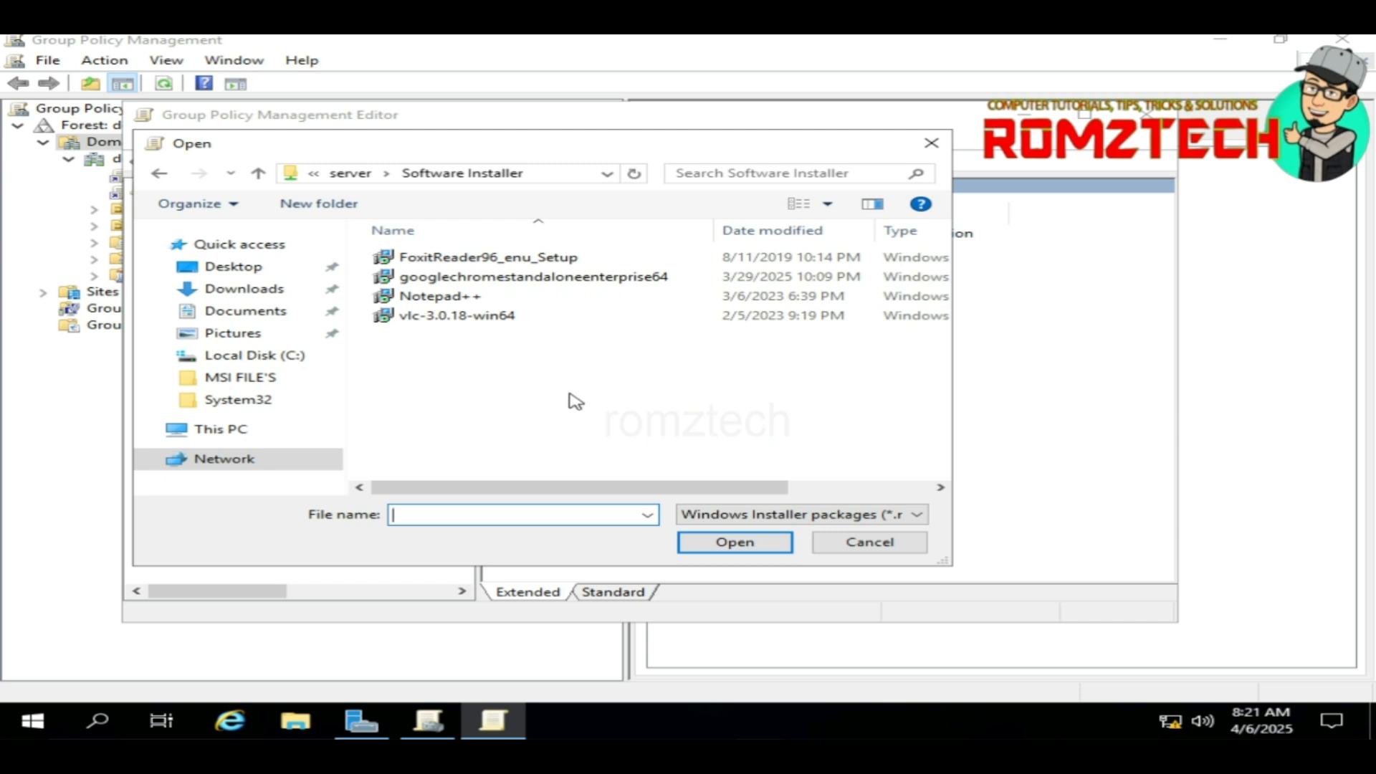
drag(570, 394, 399, 238)
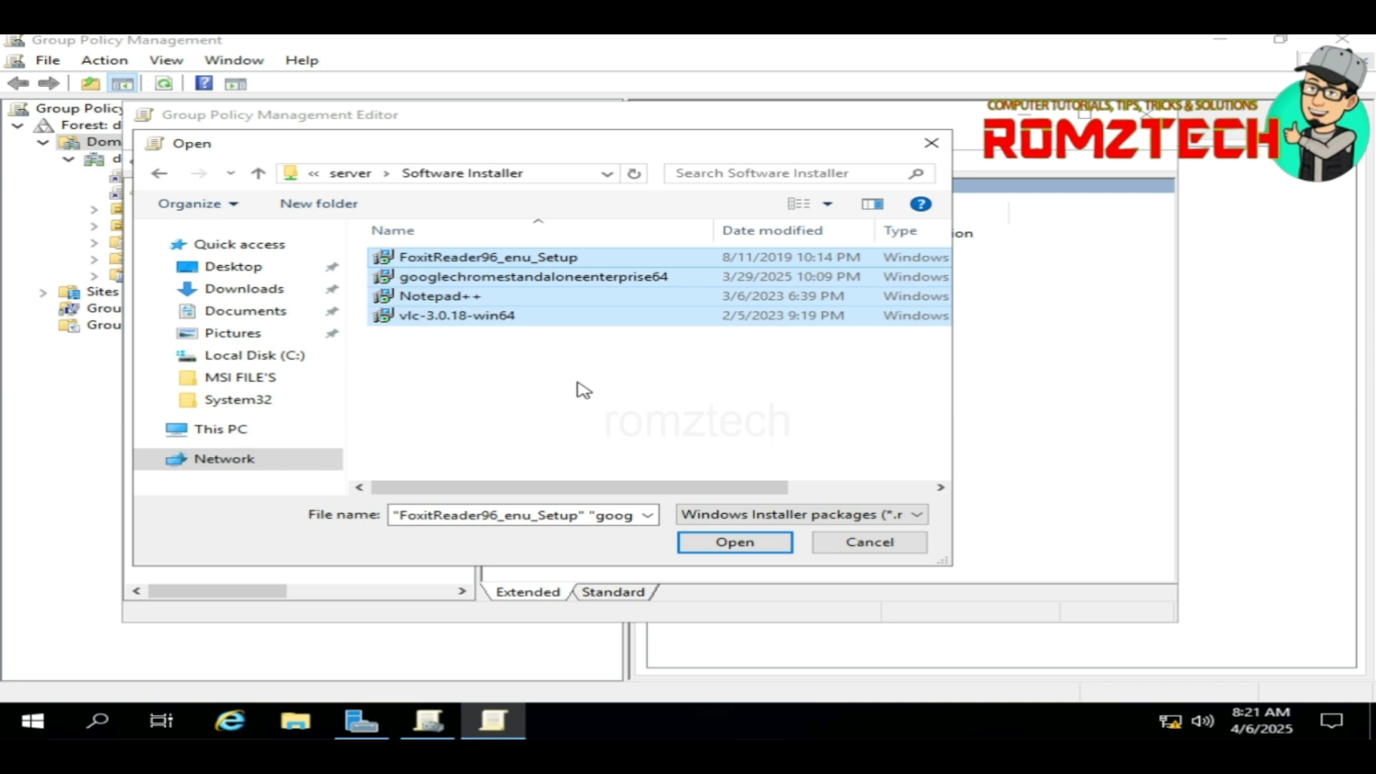
click(745, 548)
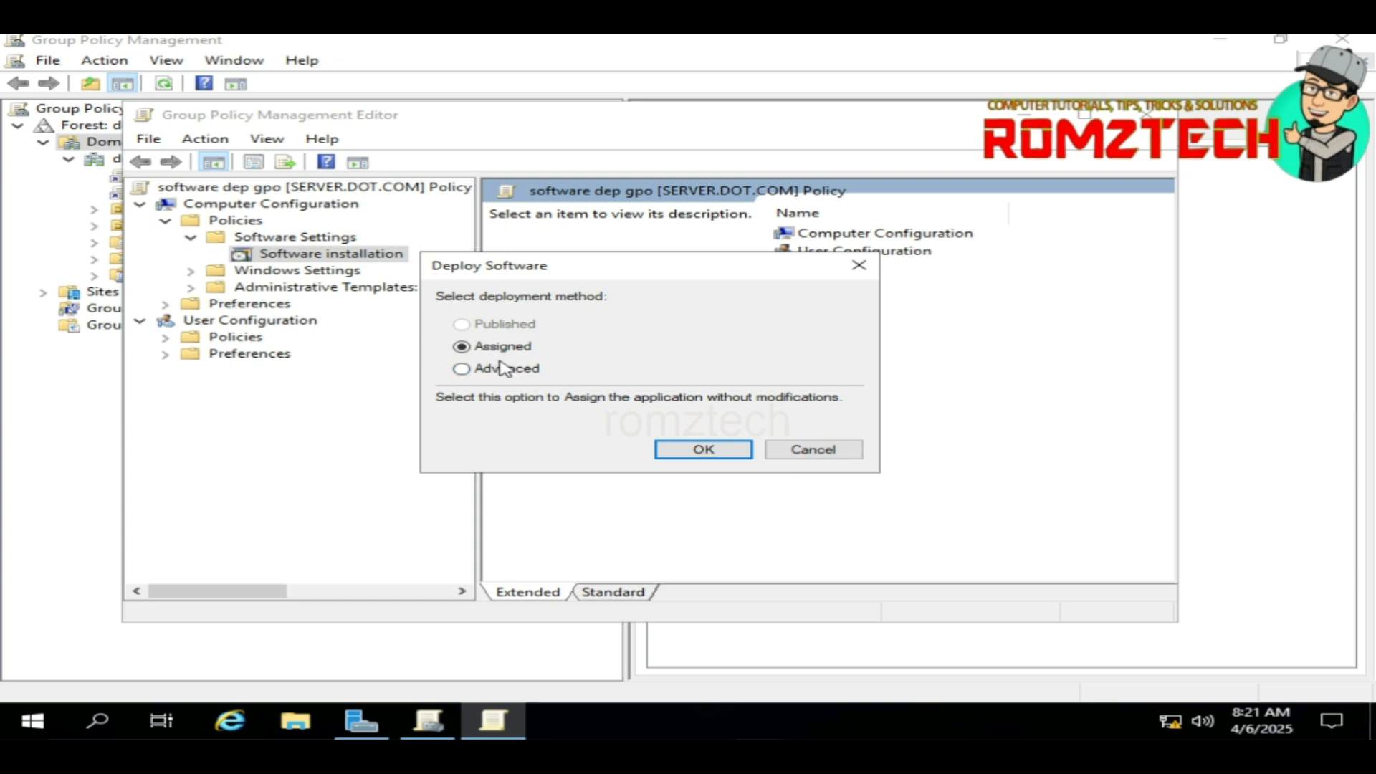
Step: Deploy each package as Assigned and list Foxit Reader, Chrome, Notepad++ and VLC
click(681, 457)
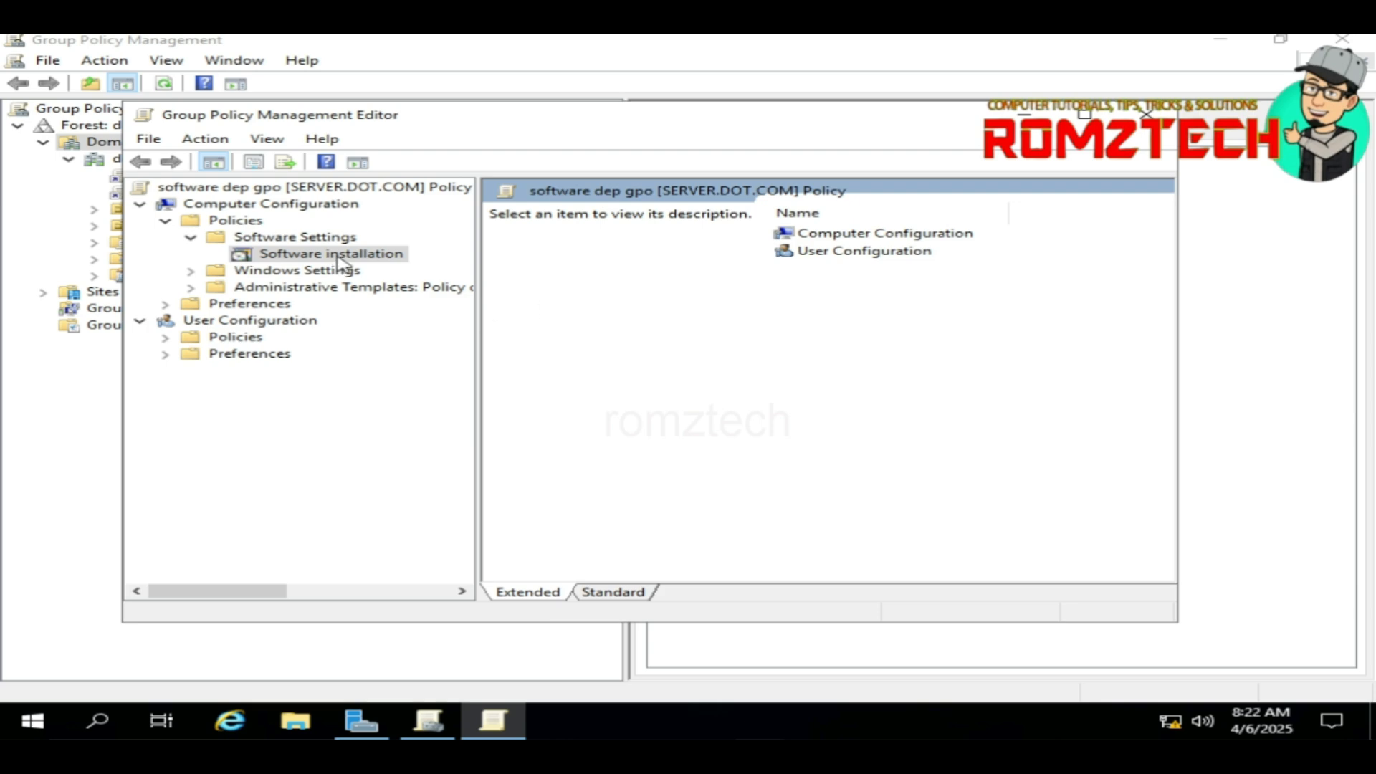
click(294, 257)
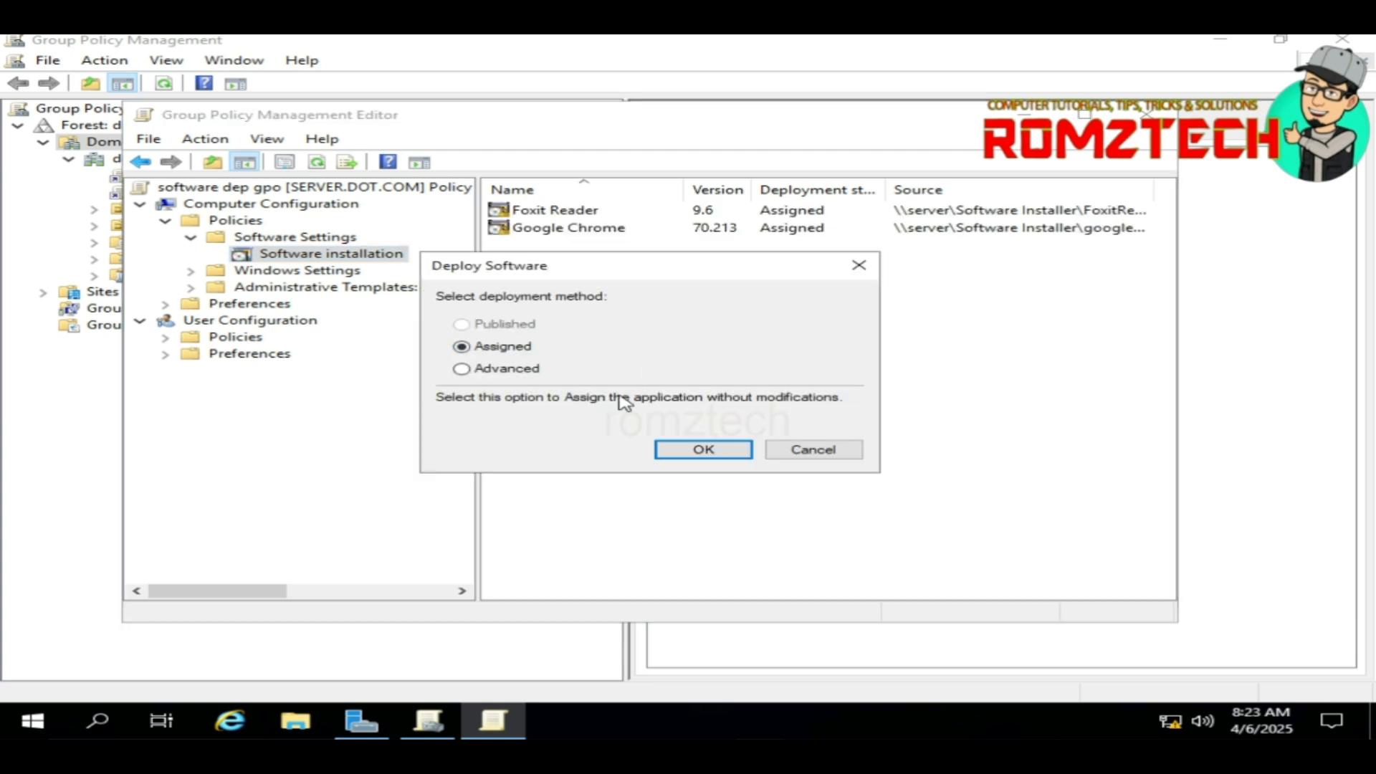
click(722, 450)
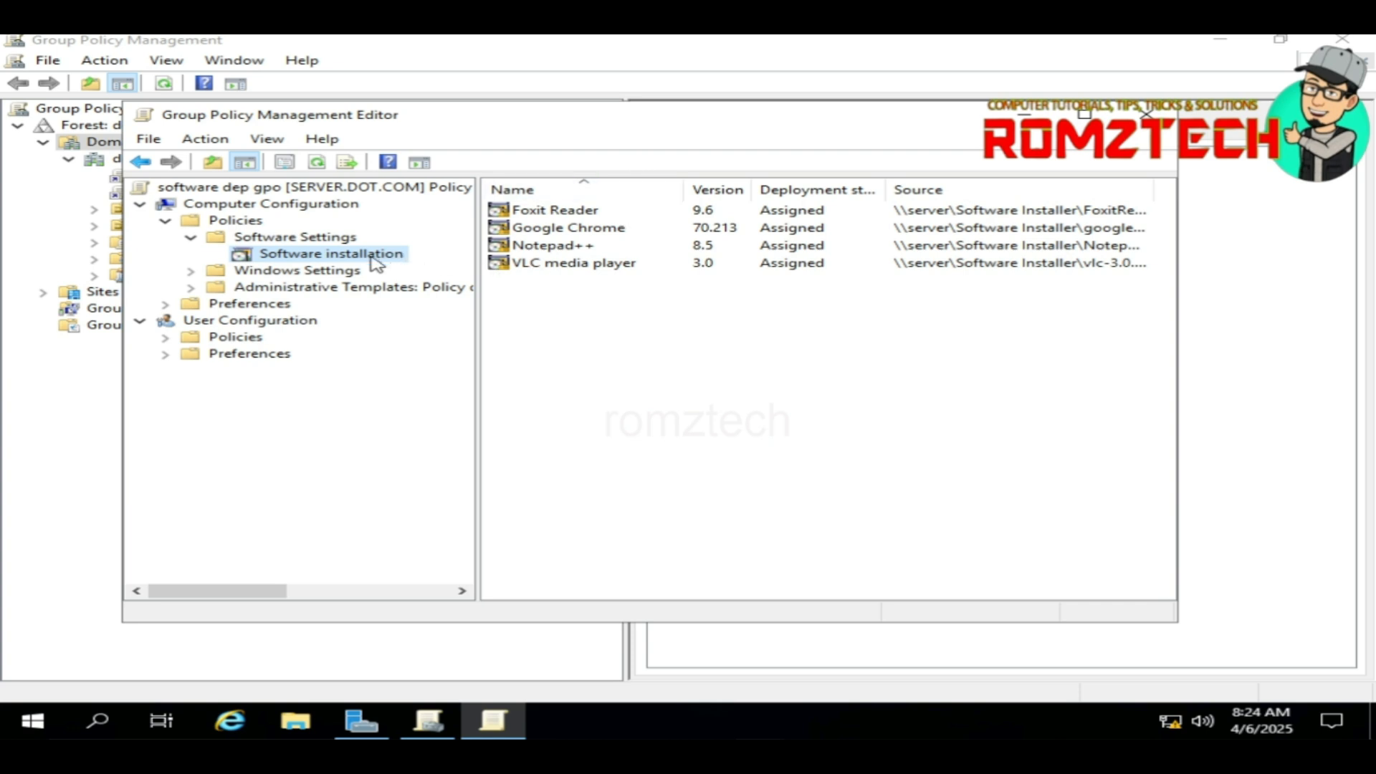
Step: Browse to SERVER's Software Installer share as the default package location in Software installation properties
right_click(314, 260)
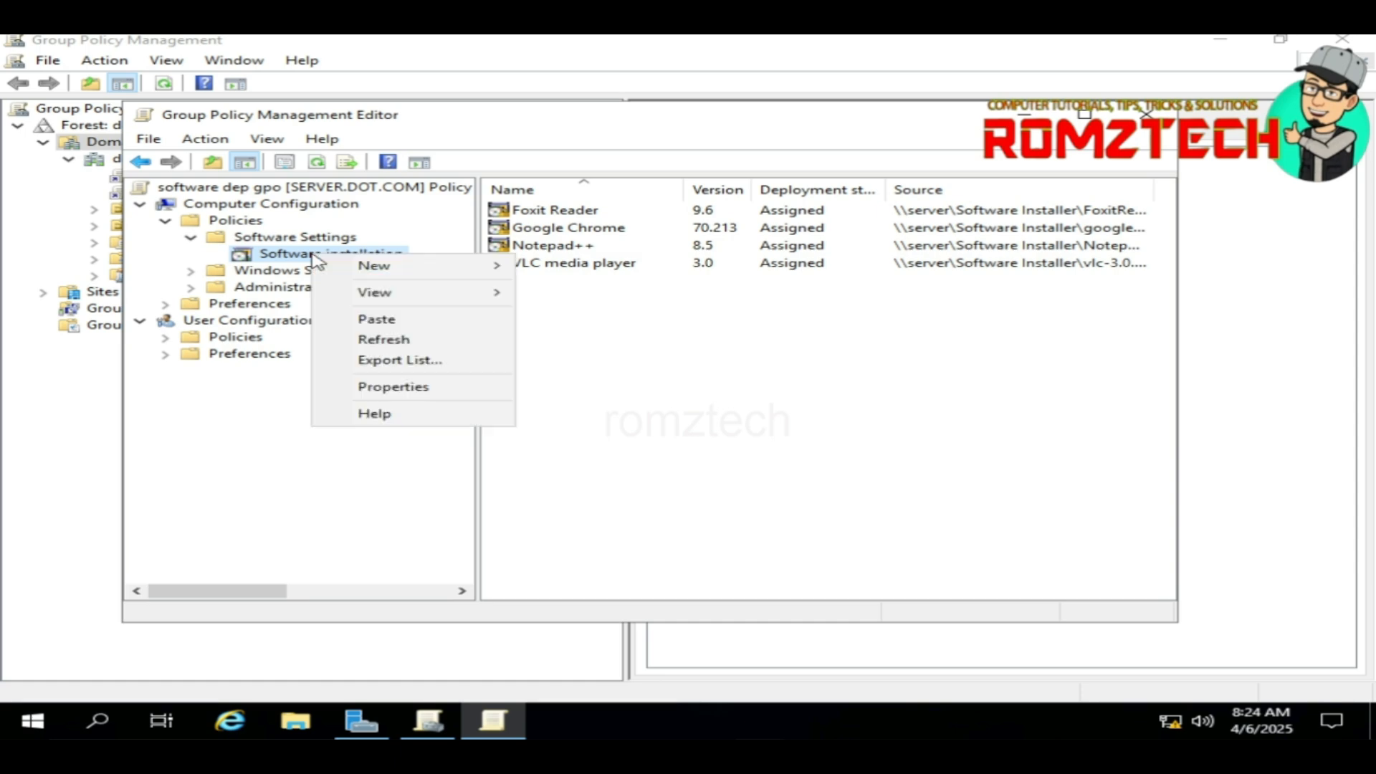
click(406, 390)
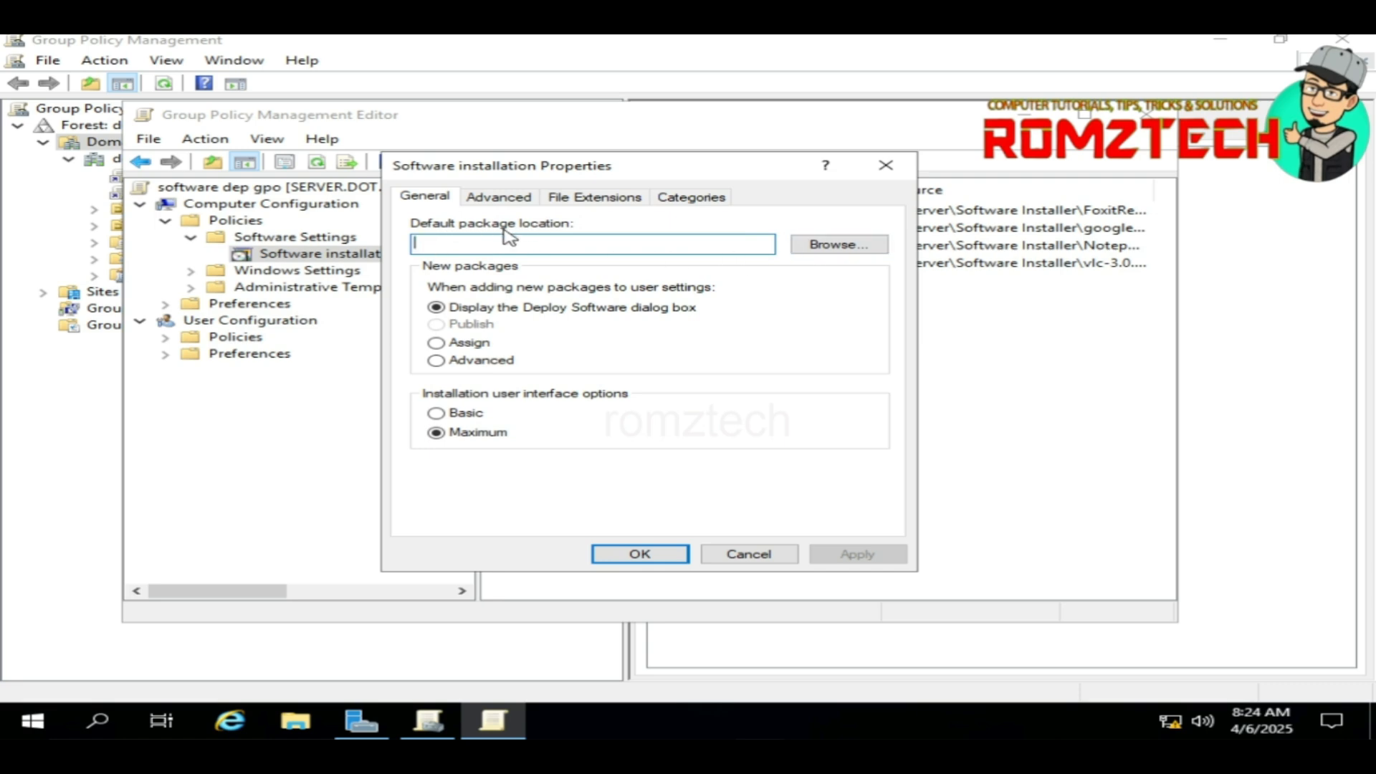
click(840, 244)
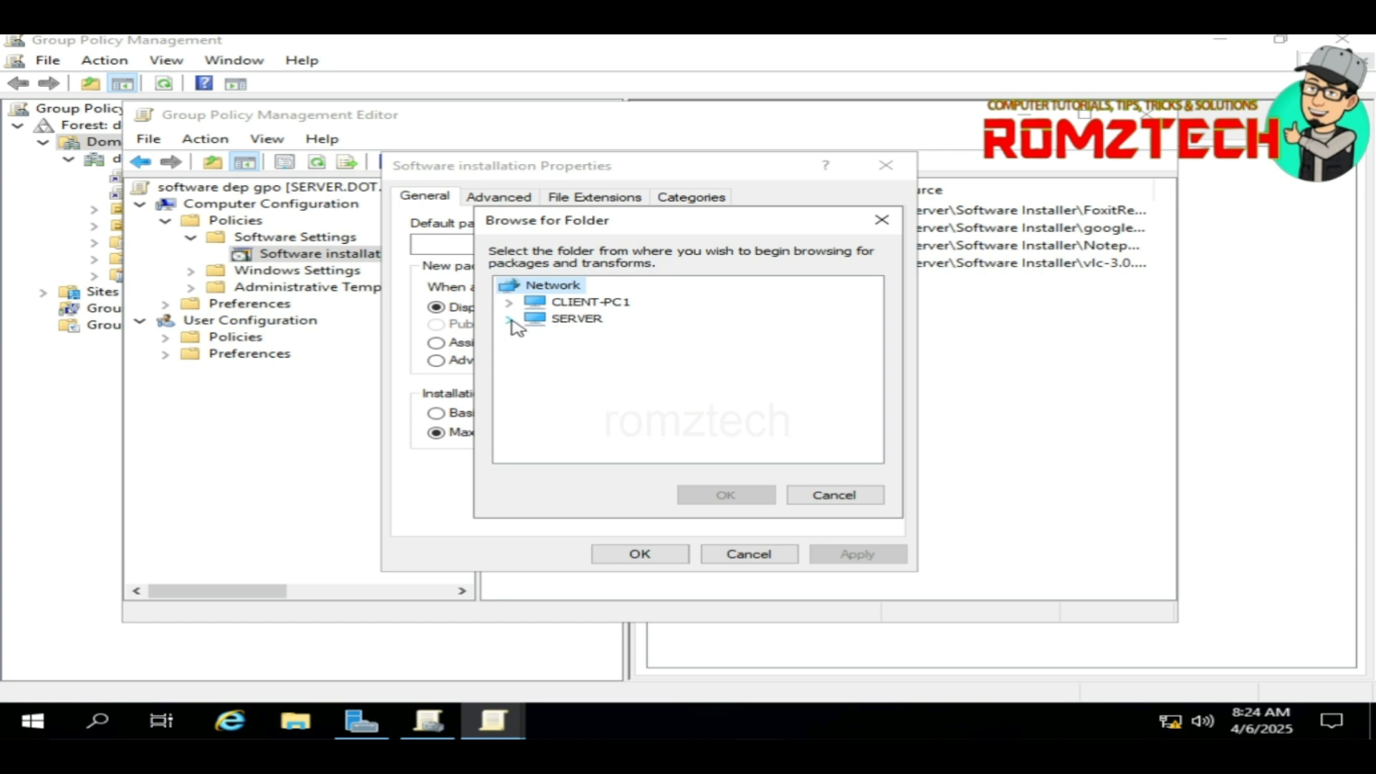
click(511, 320)
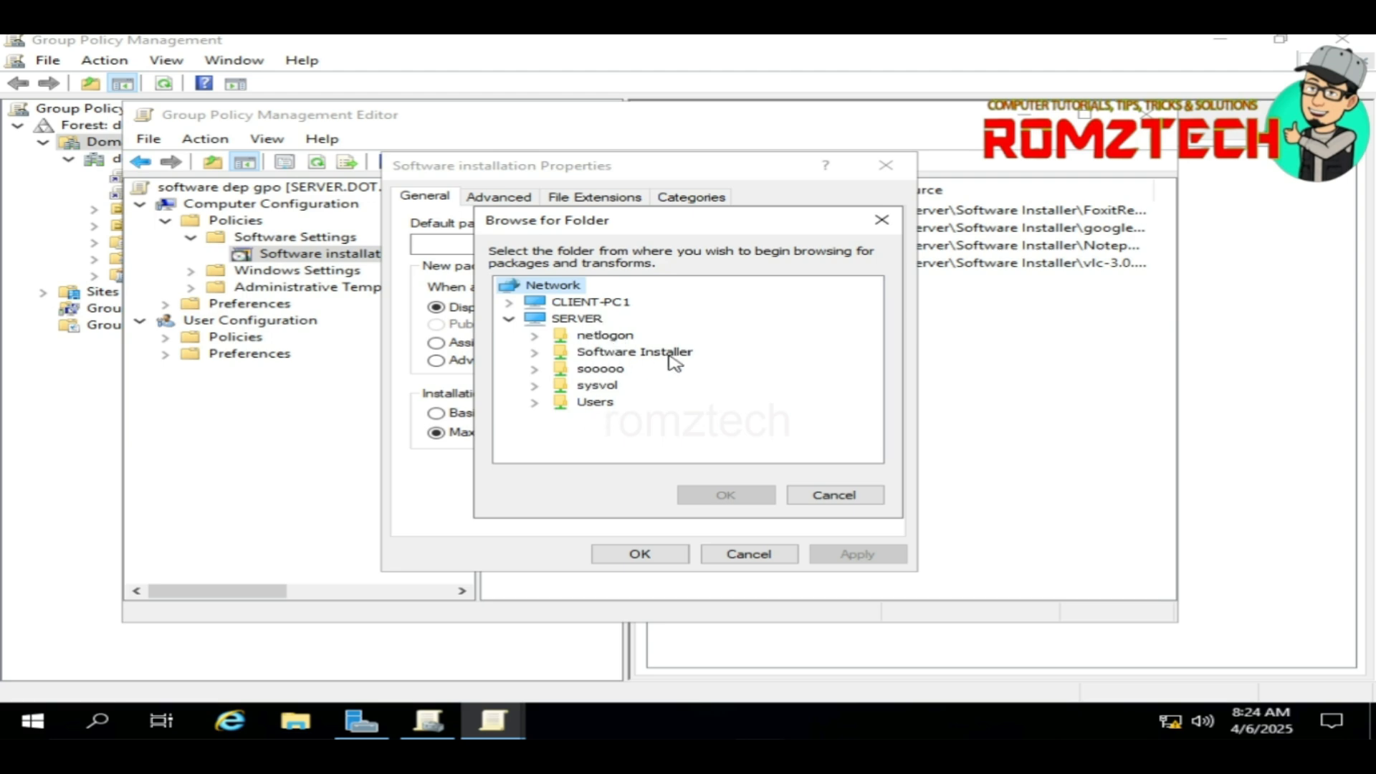
click(636, 354)
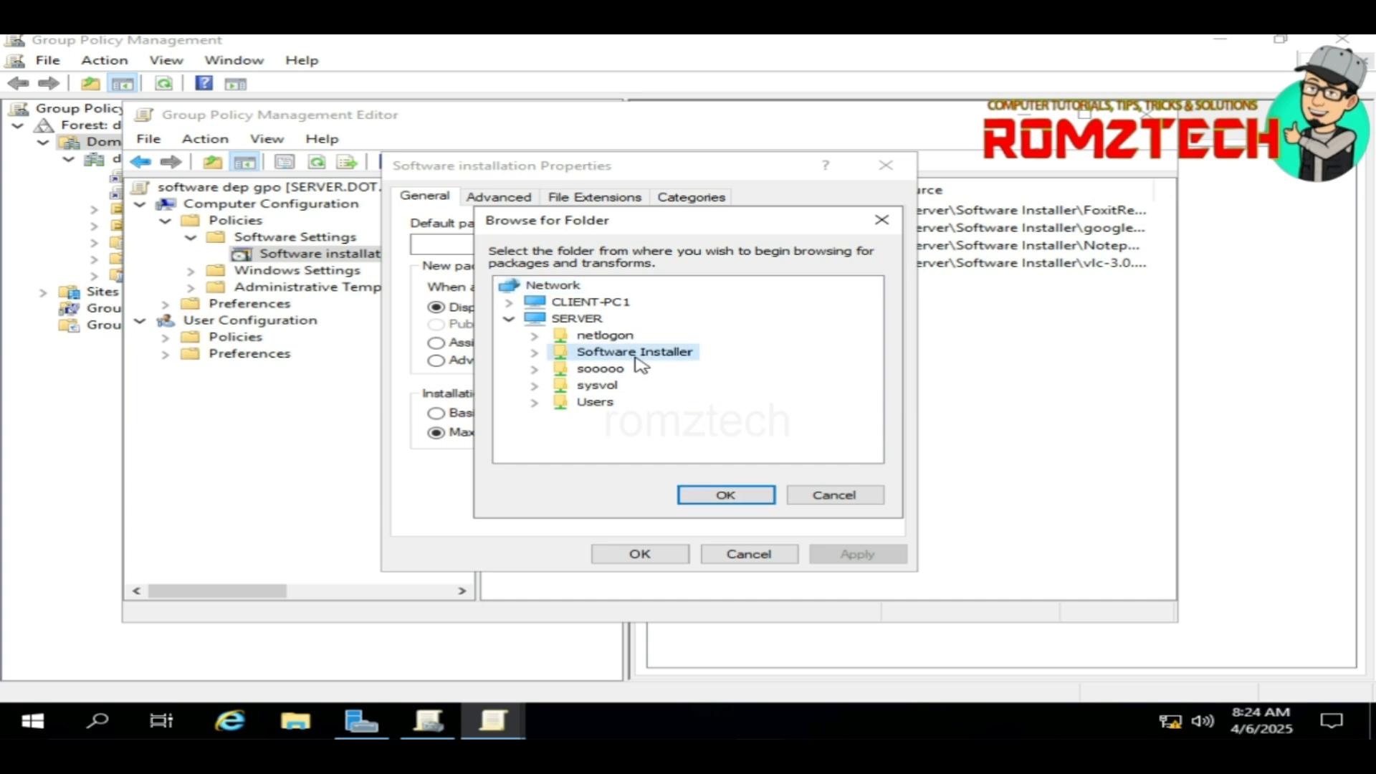
click(725, 495)
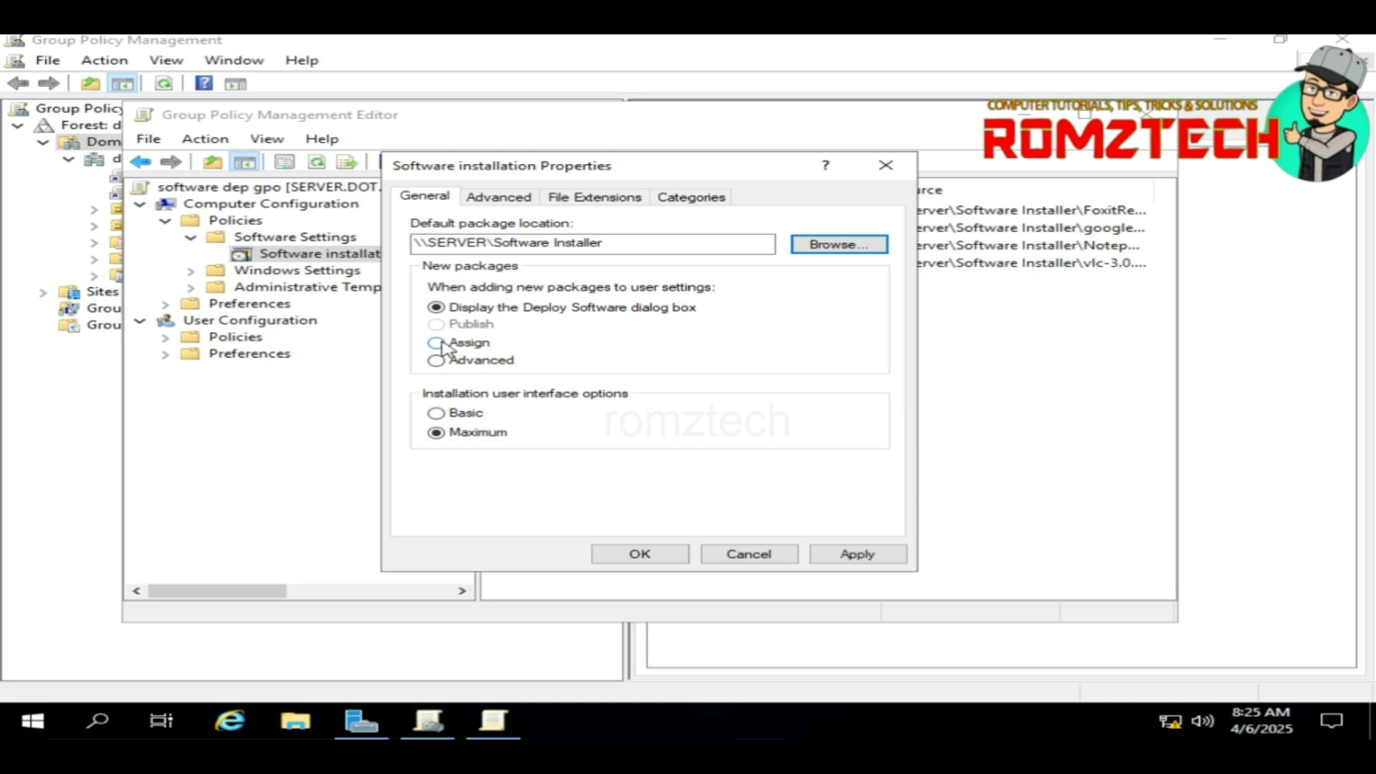
Step: Choose Assign for new packages, review the Advanced options, and apply the properties
click(438, 343)
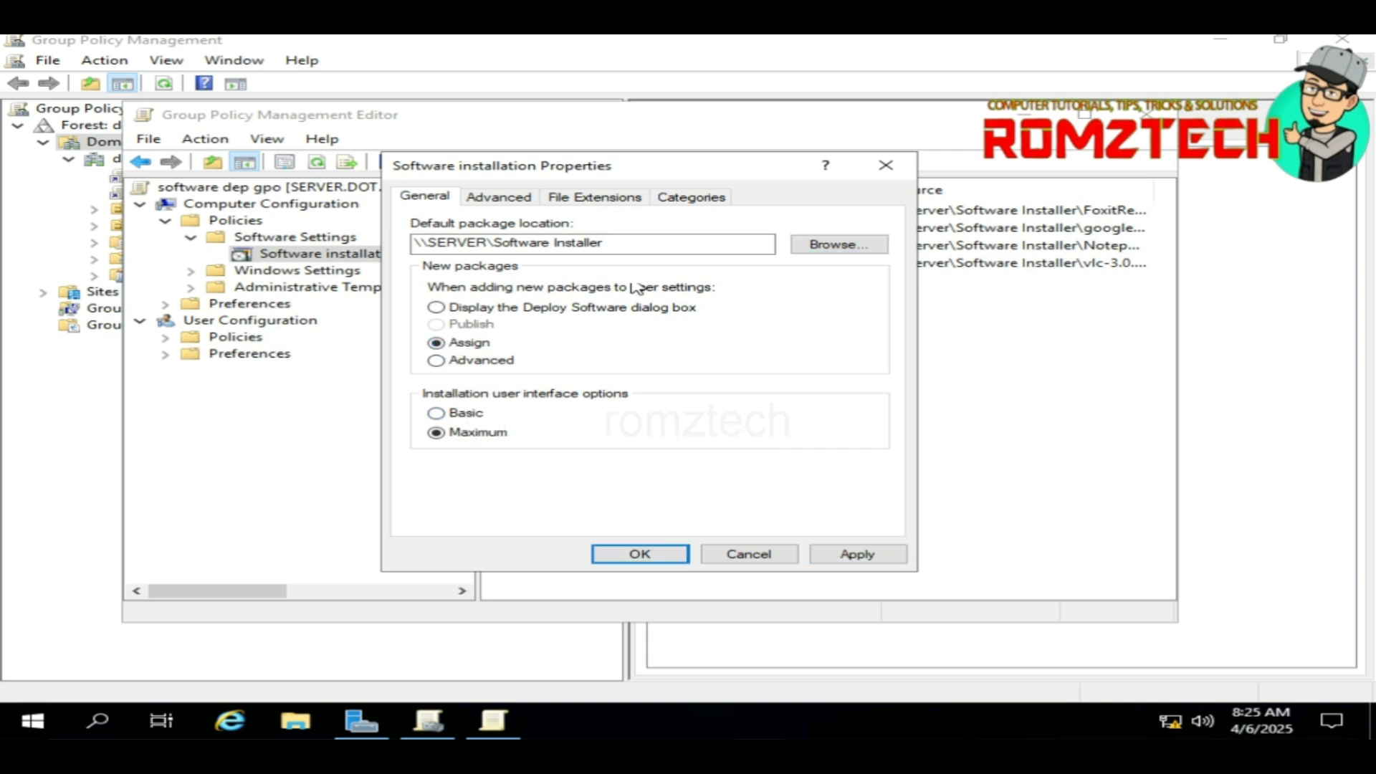
click(500, 200)
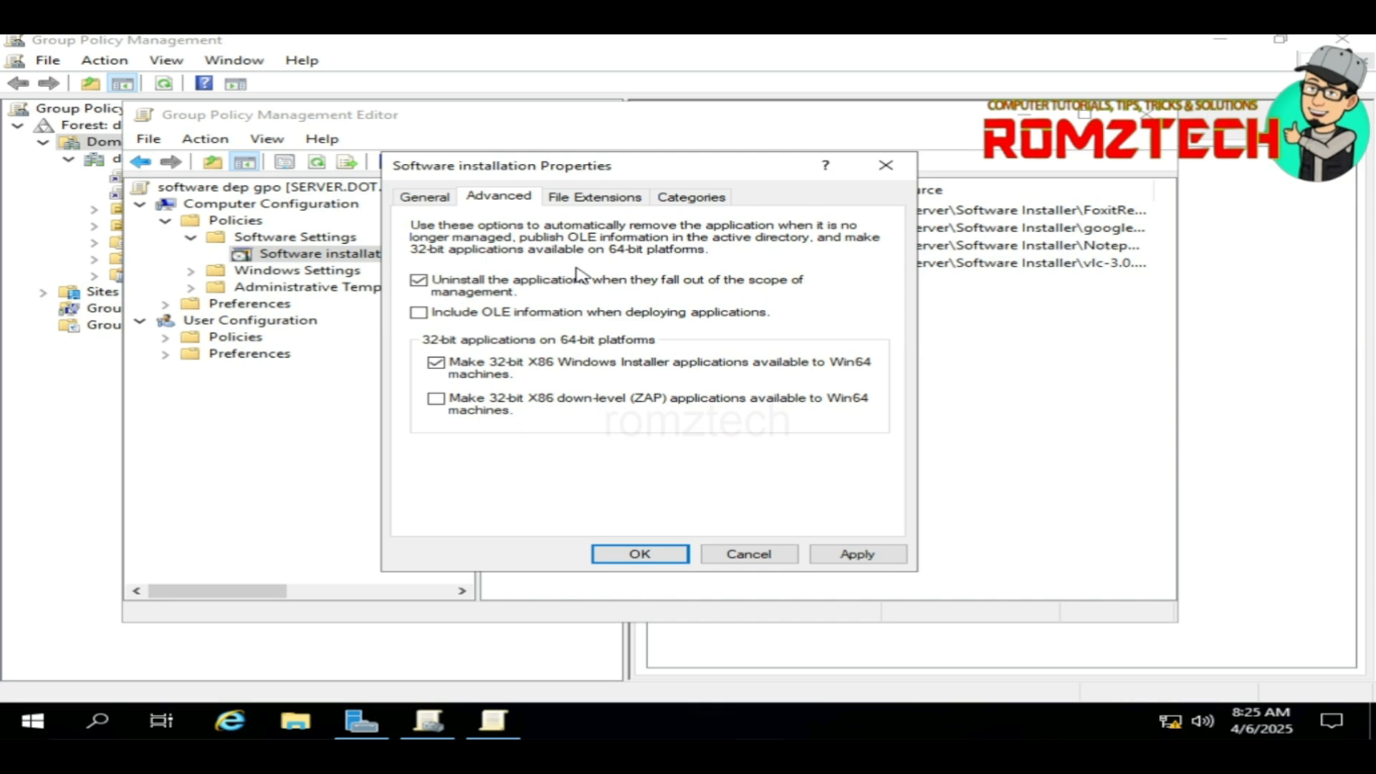
click(874, 560)
click(670, 559)
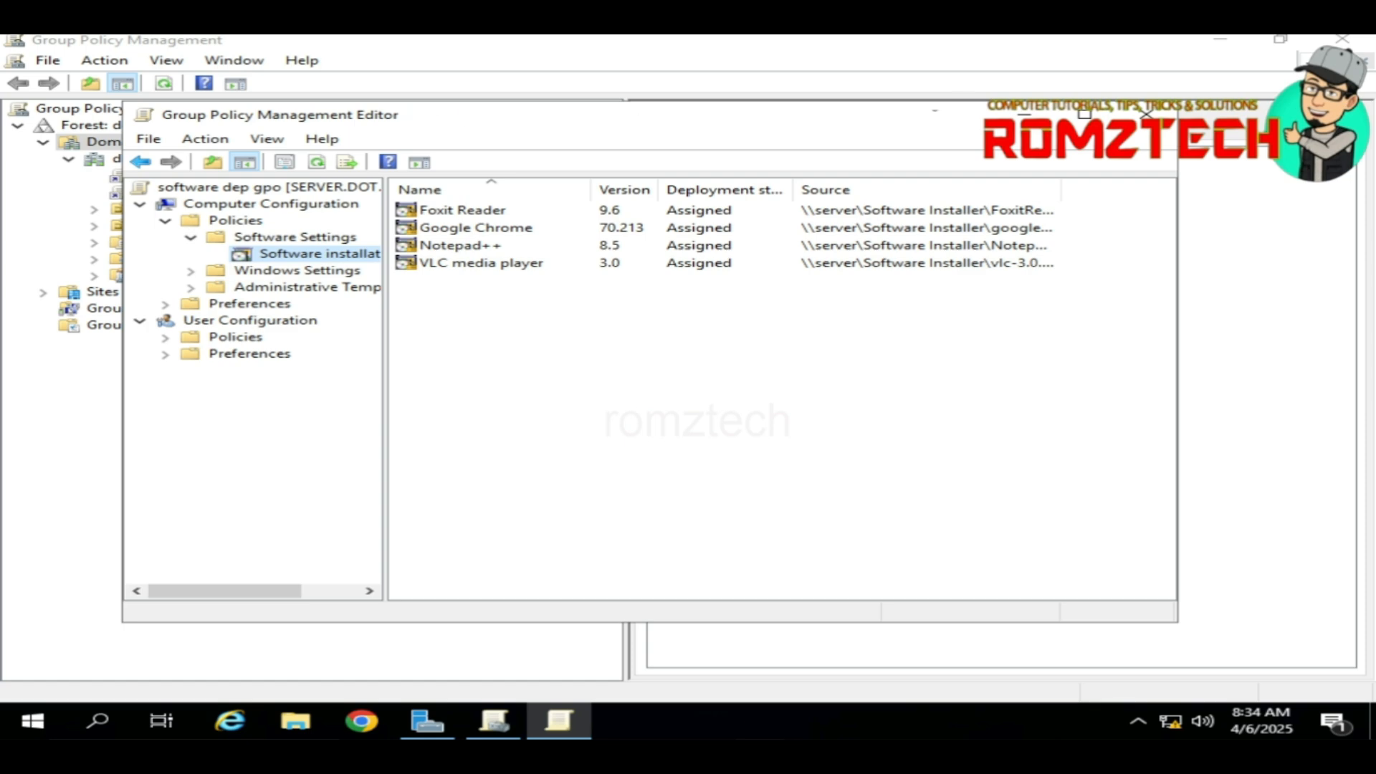
Step: Close the policy editor and remove Authenticated Users from software dep gpo's security filtering
click(1146, 113)
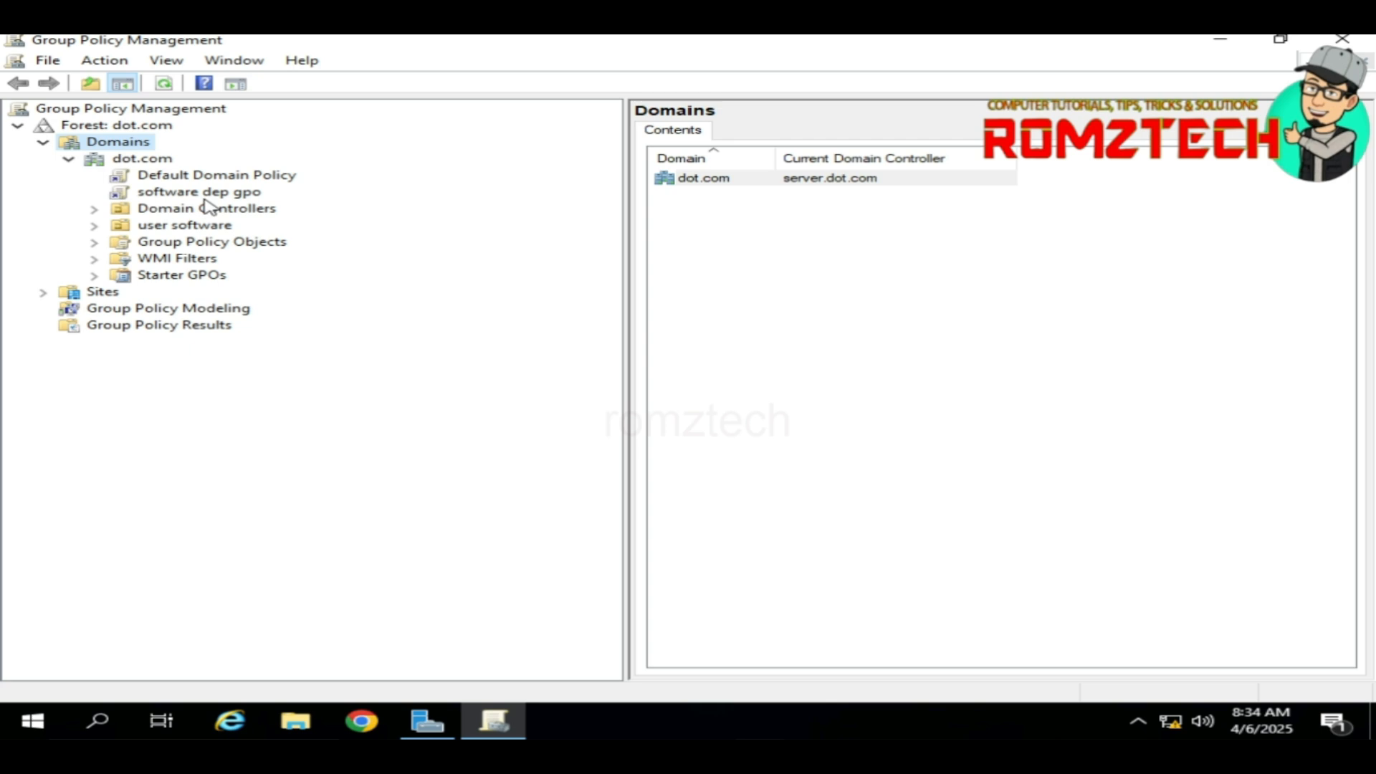
click(188, 195)
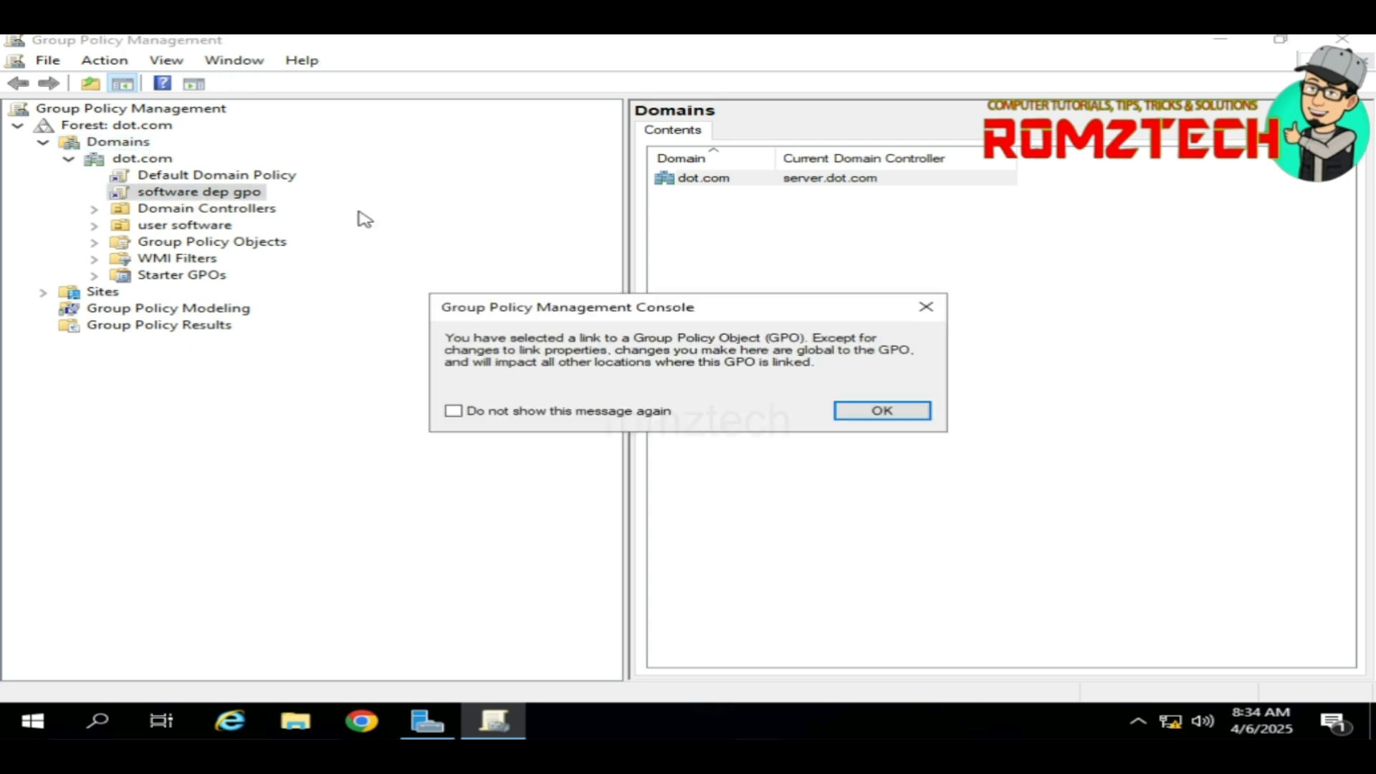
click(881, 412)
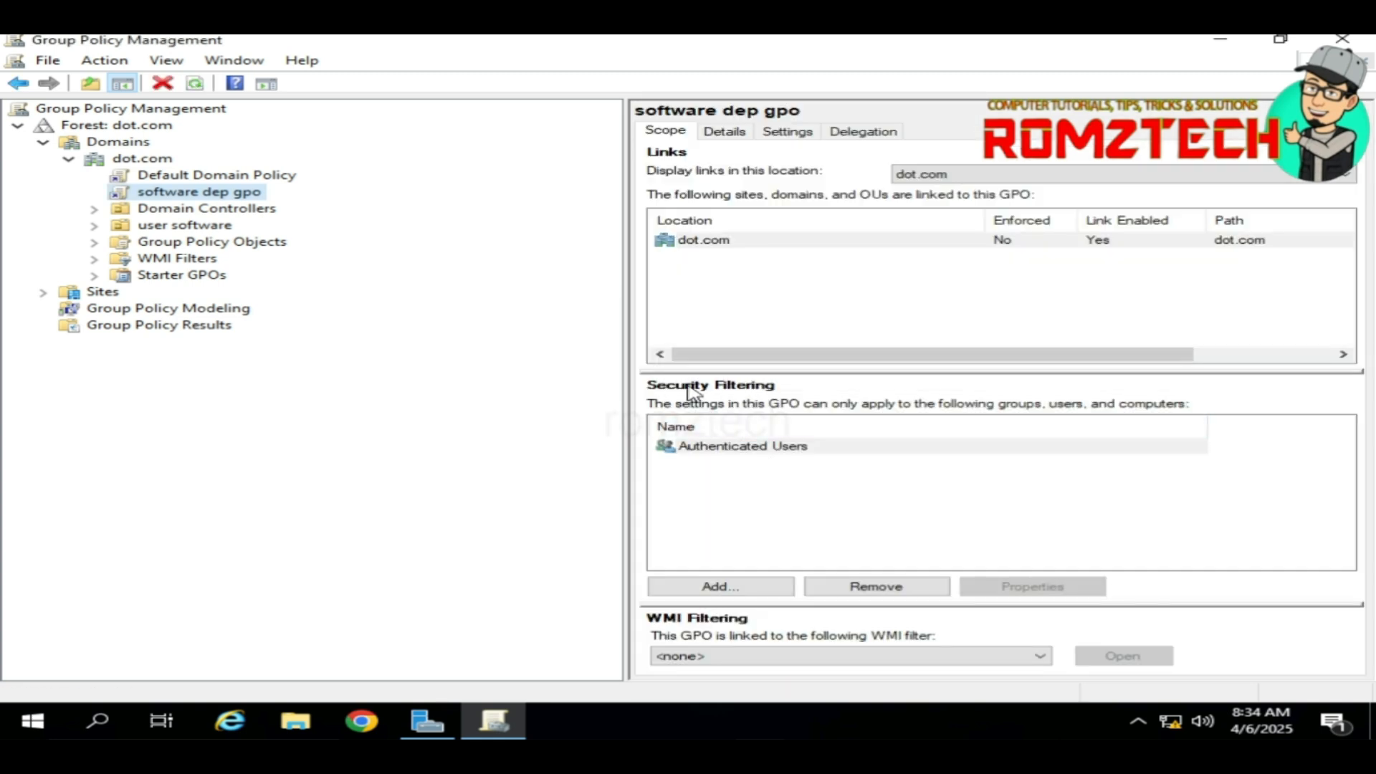
click(740, 448)
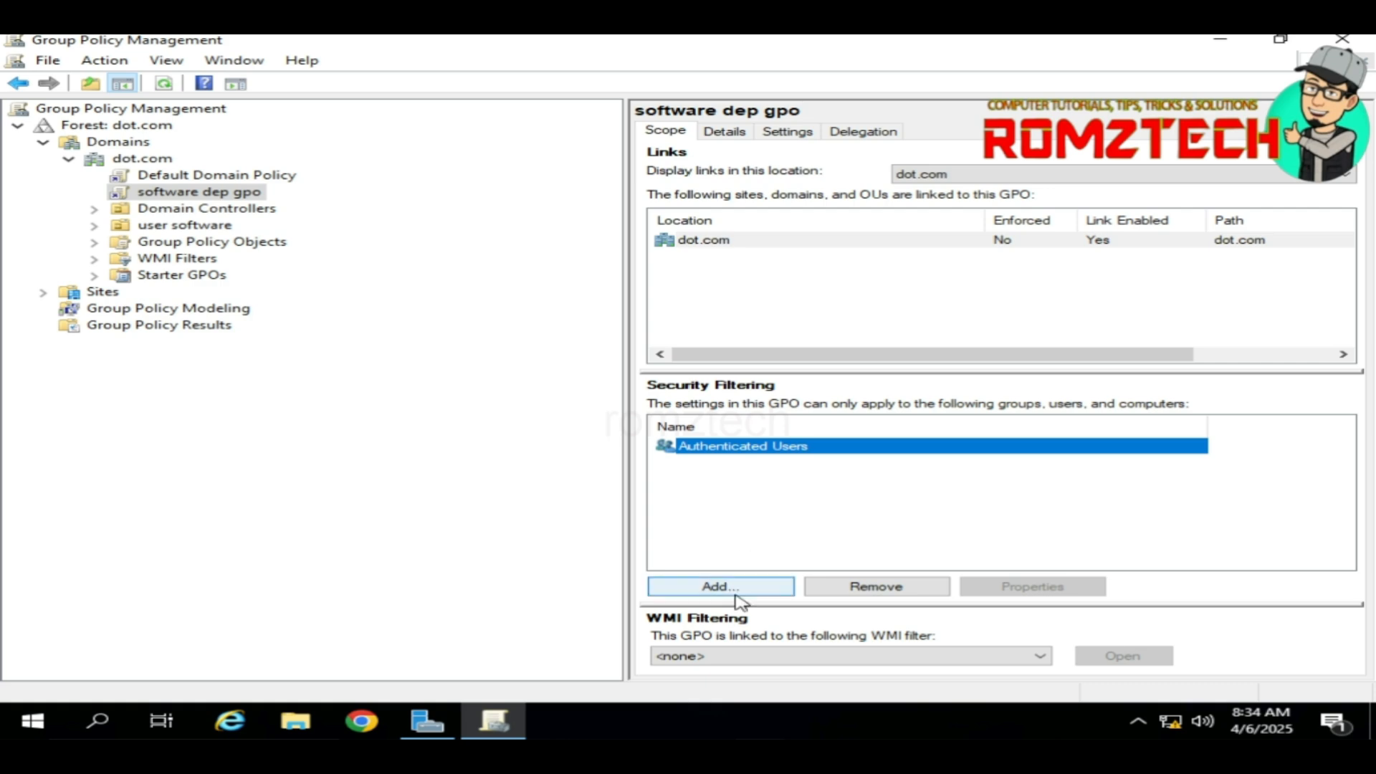
click(926, 589)
click(772, 413)
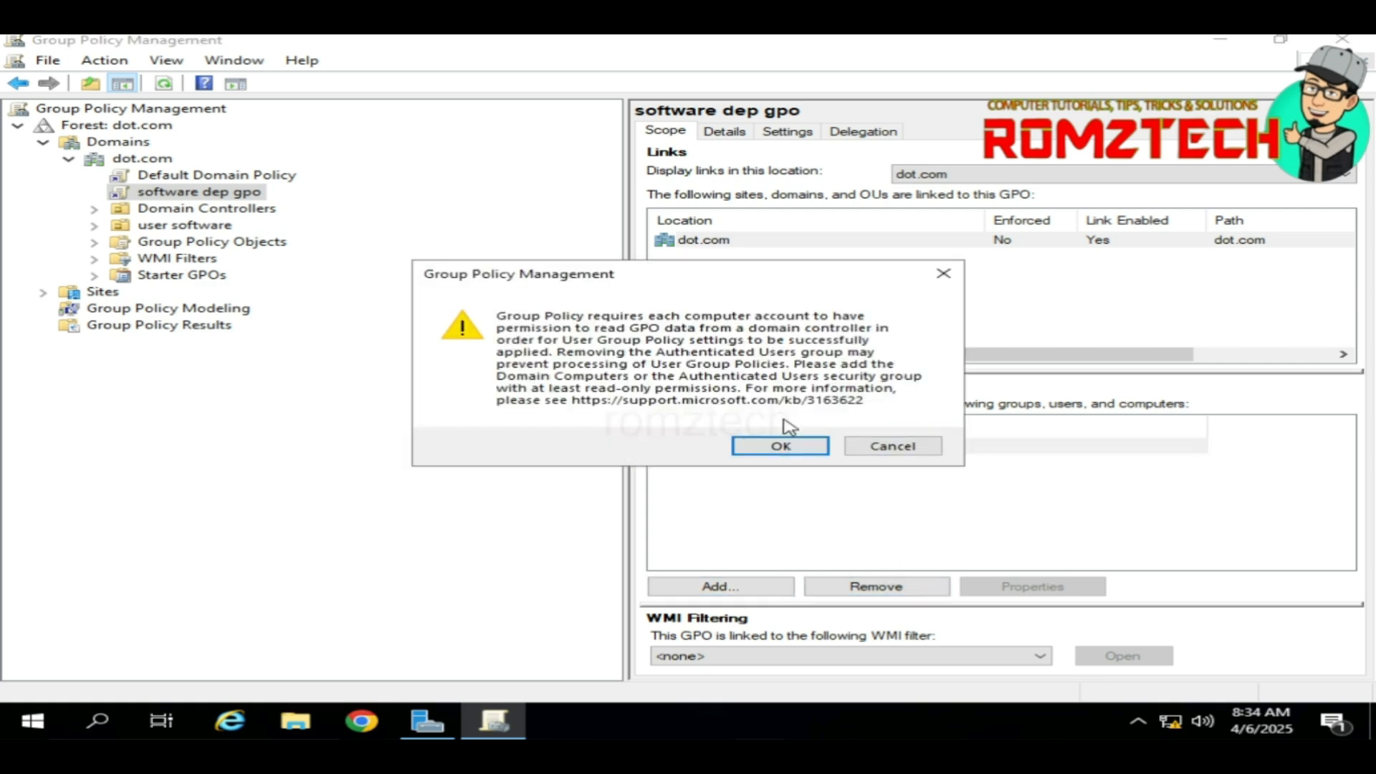
click(791, 446)
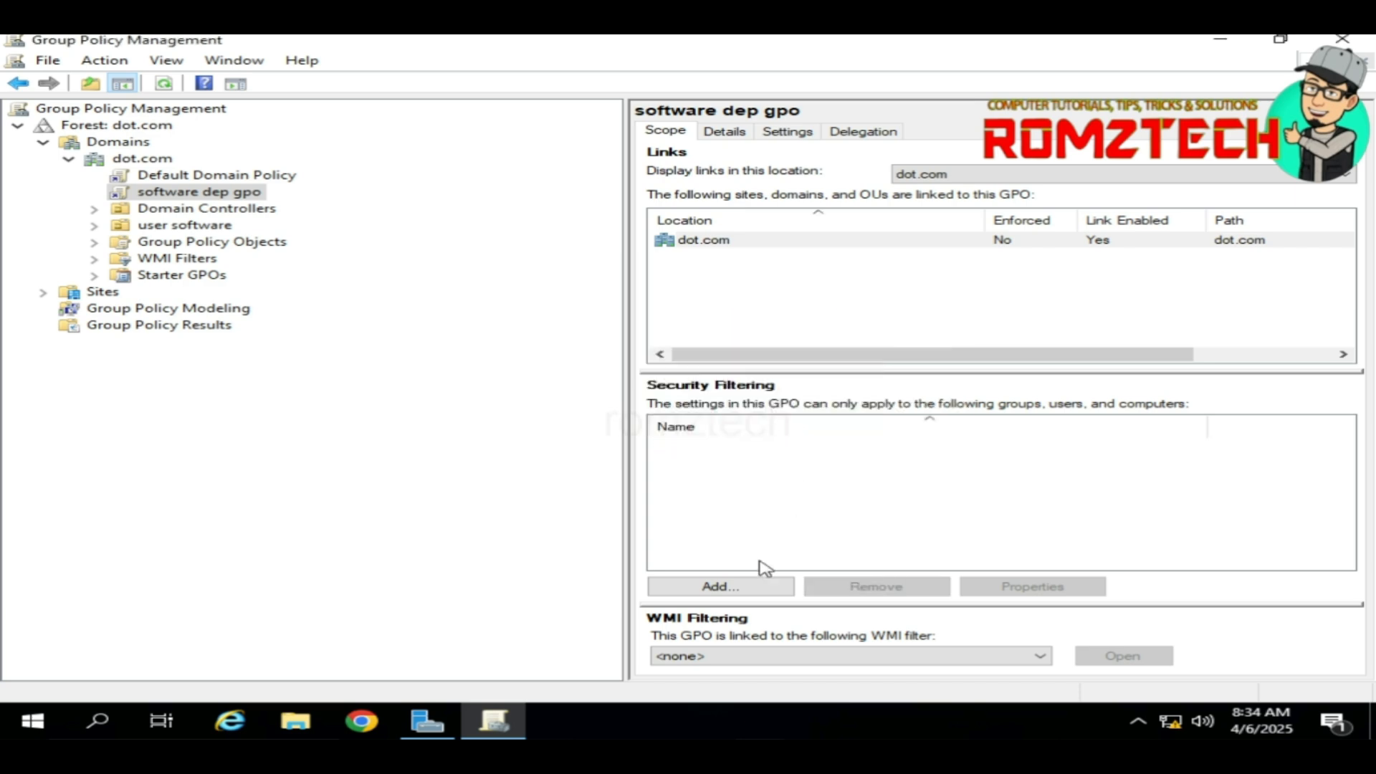
Step: Add only the user1 account to security filtering, trimming the extra names after the multiple-object error
click(720, 586)
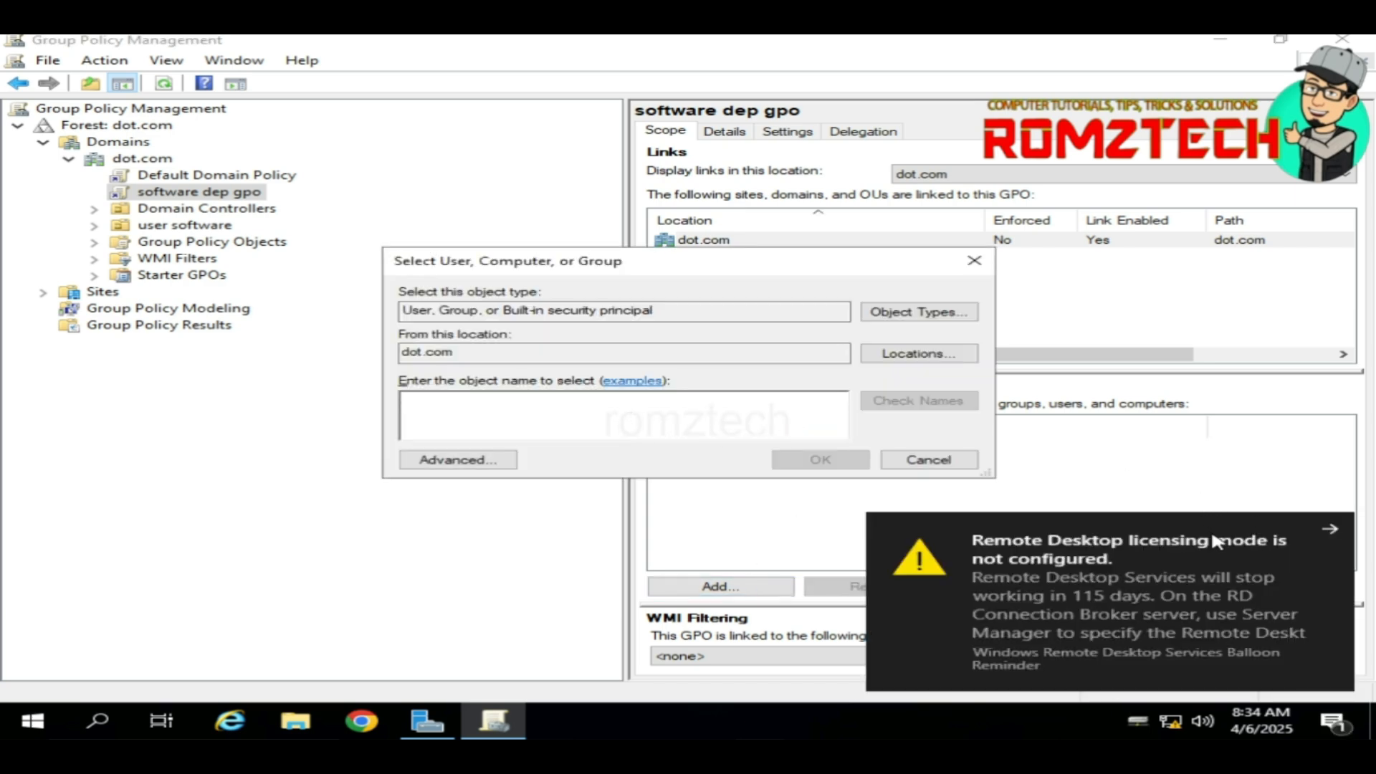
click(1326, 531)
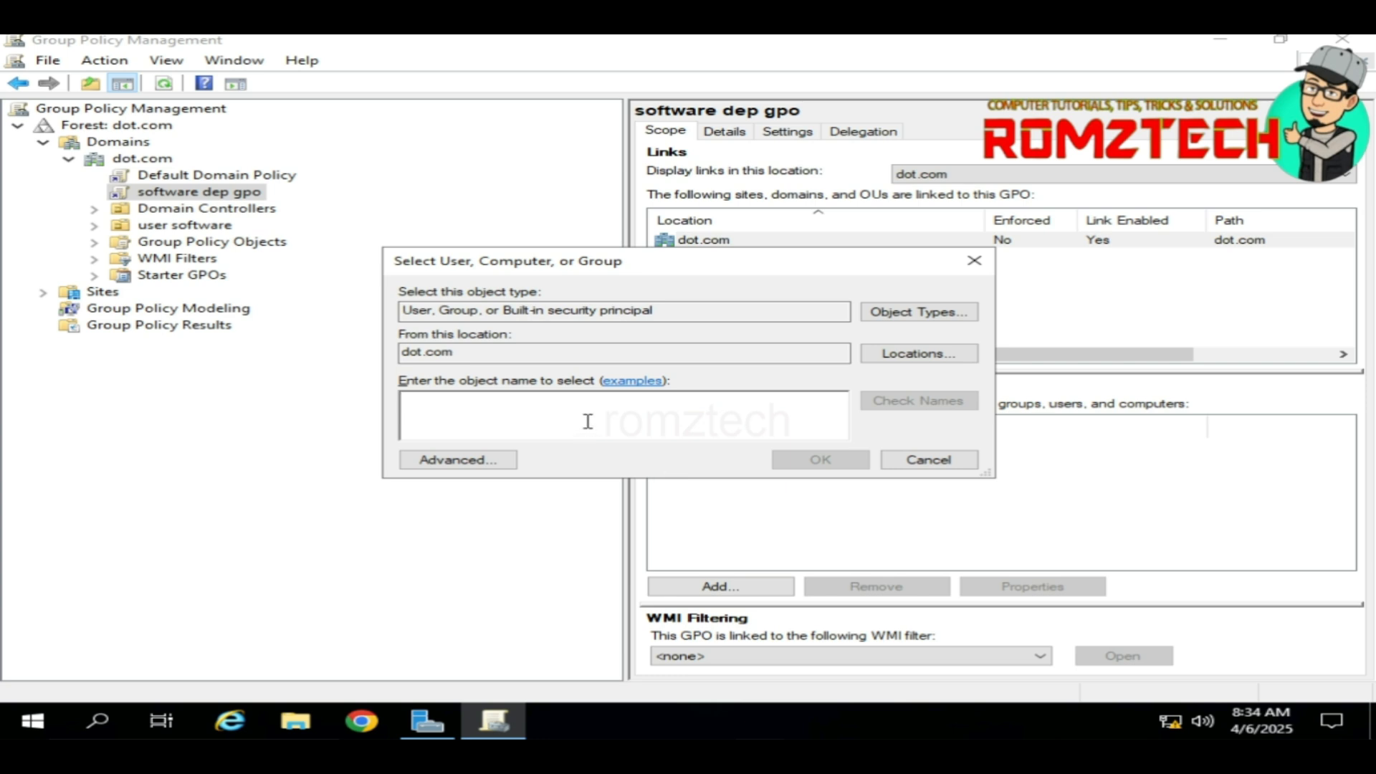
text(u1)
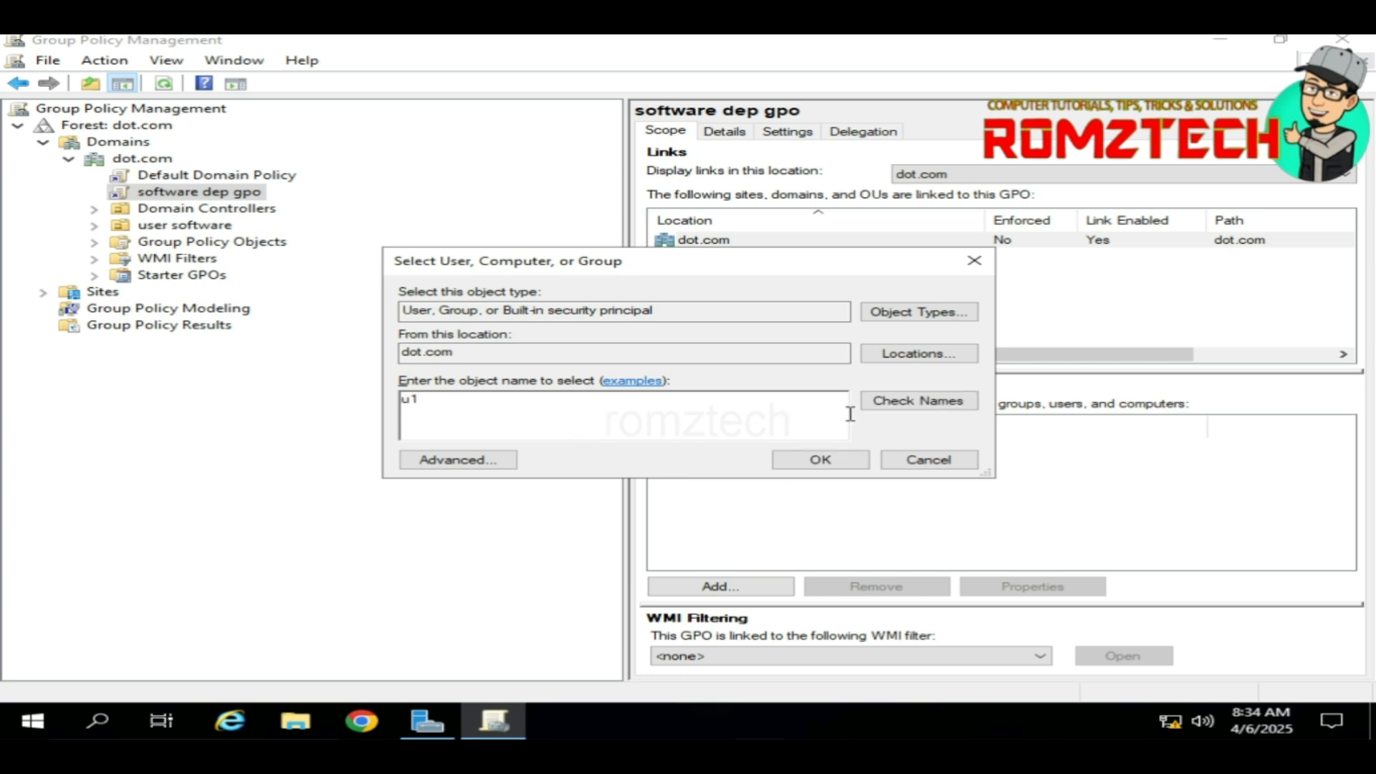
click(914, 405)
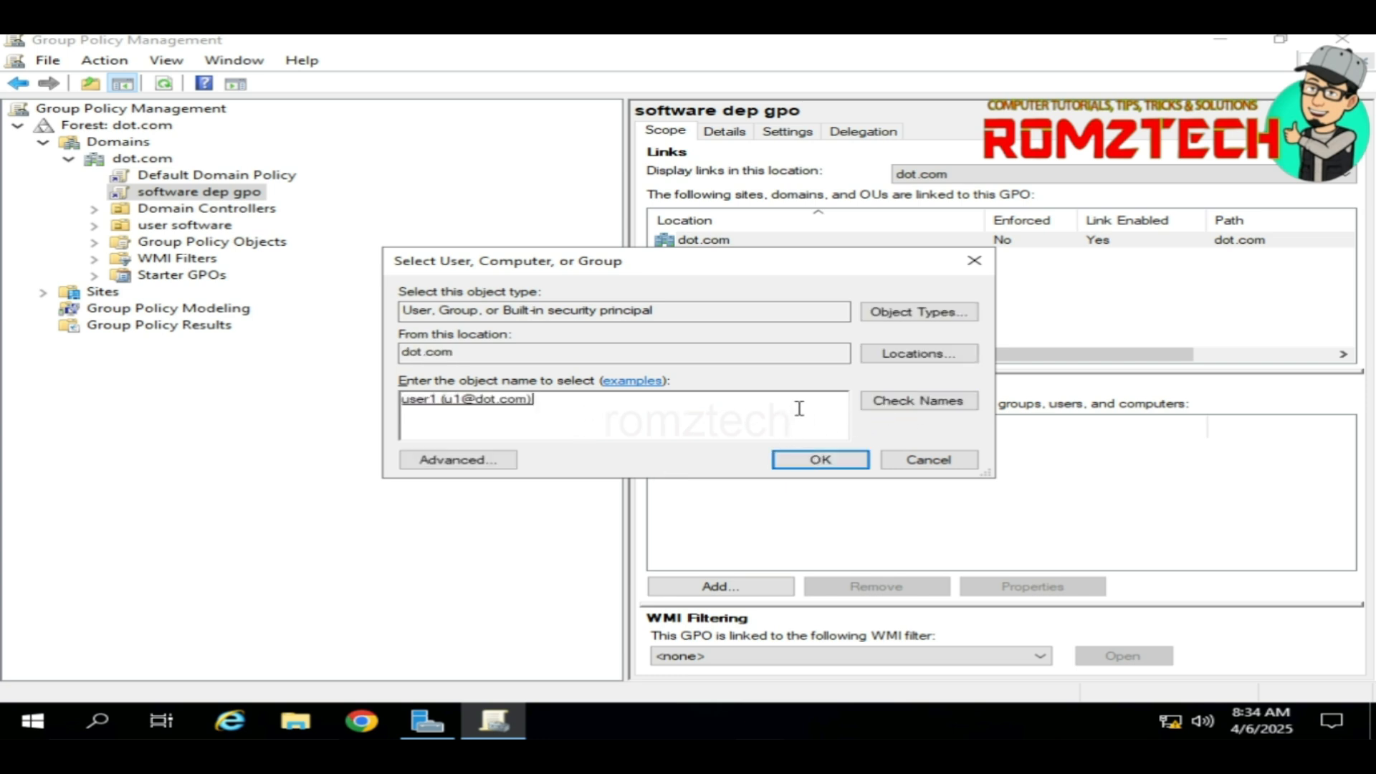
text(u2)
click(896, 406)
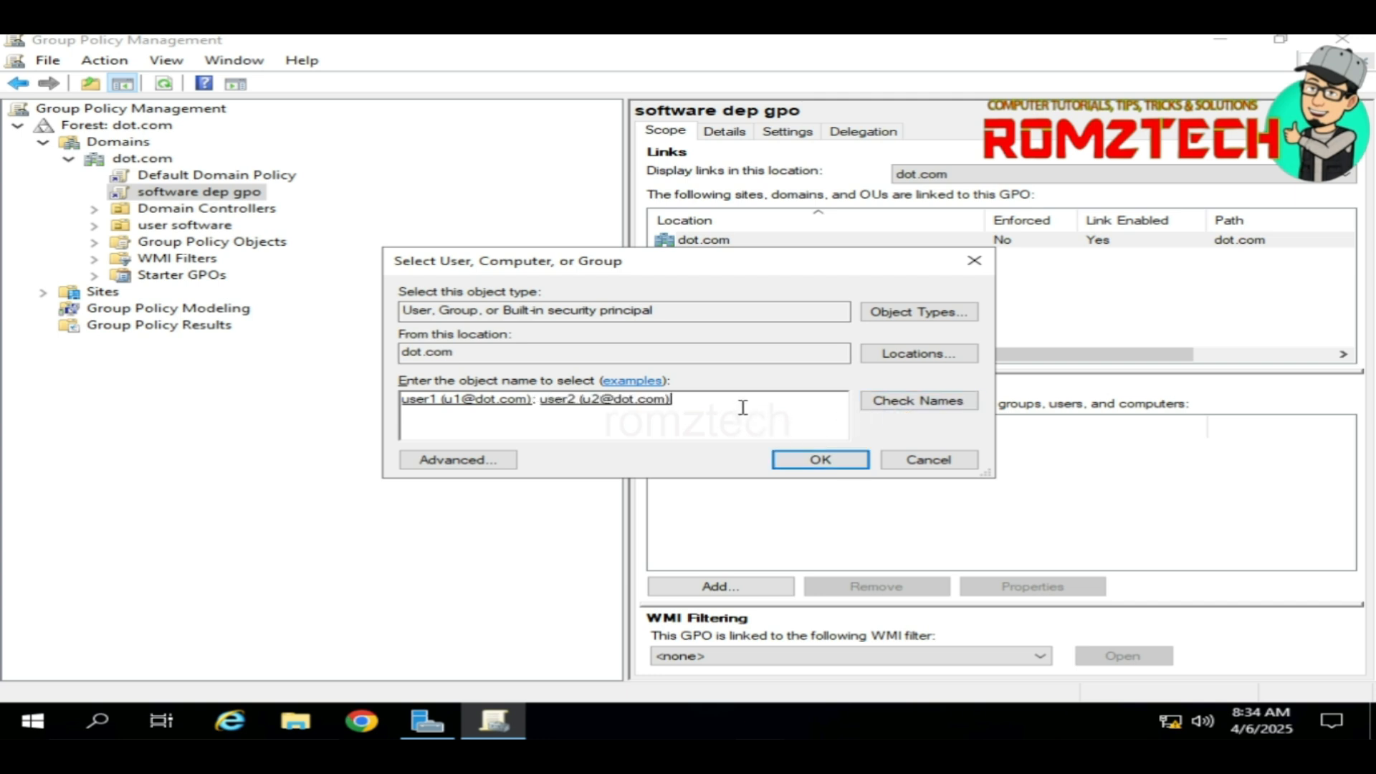
text(soft)
click(898, 401)
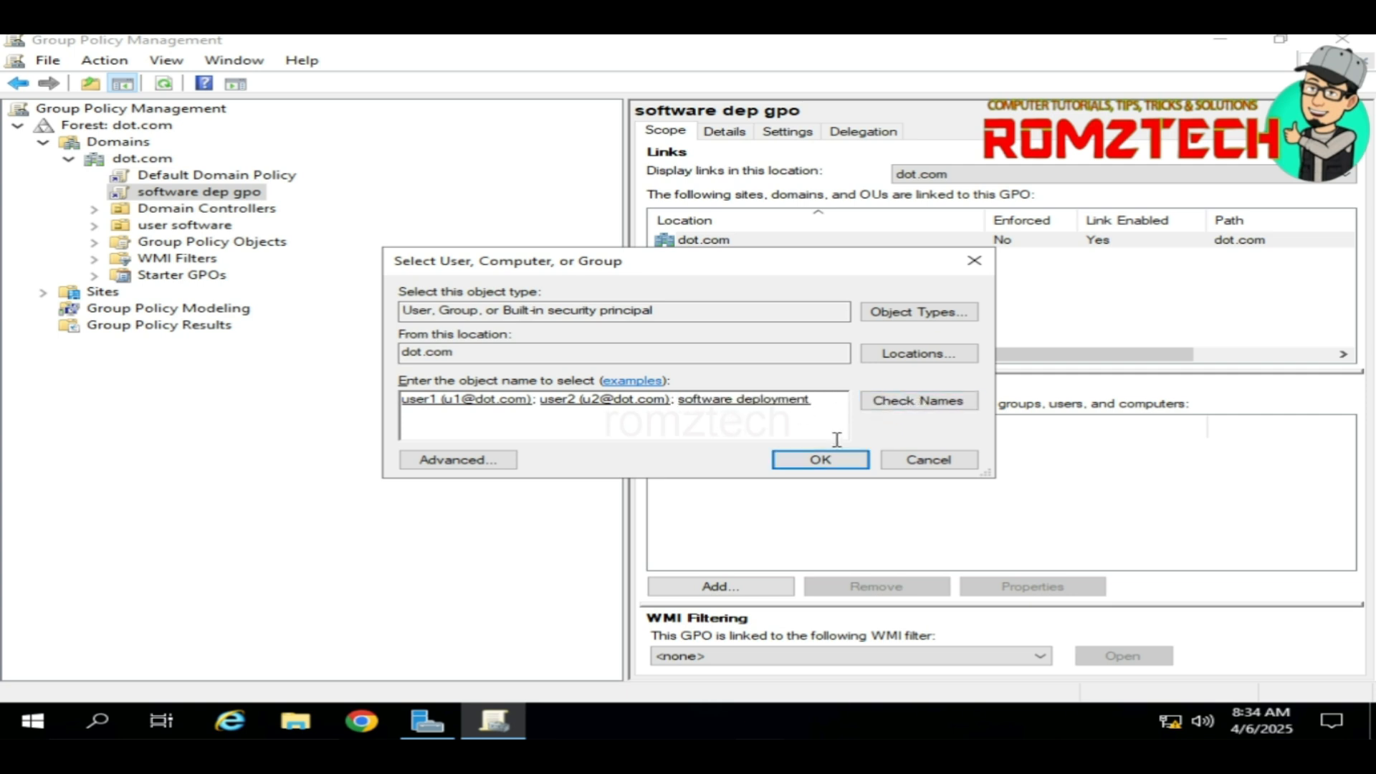
click(817, 457)
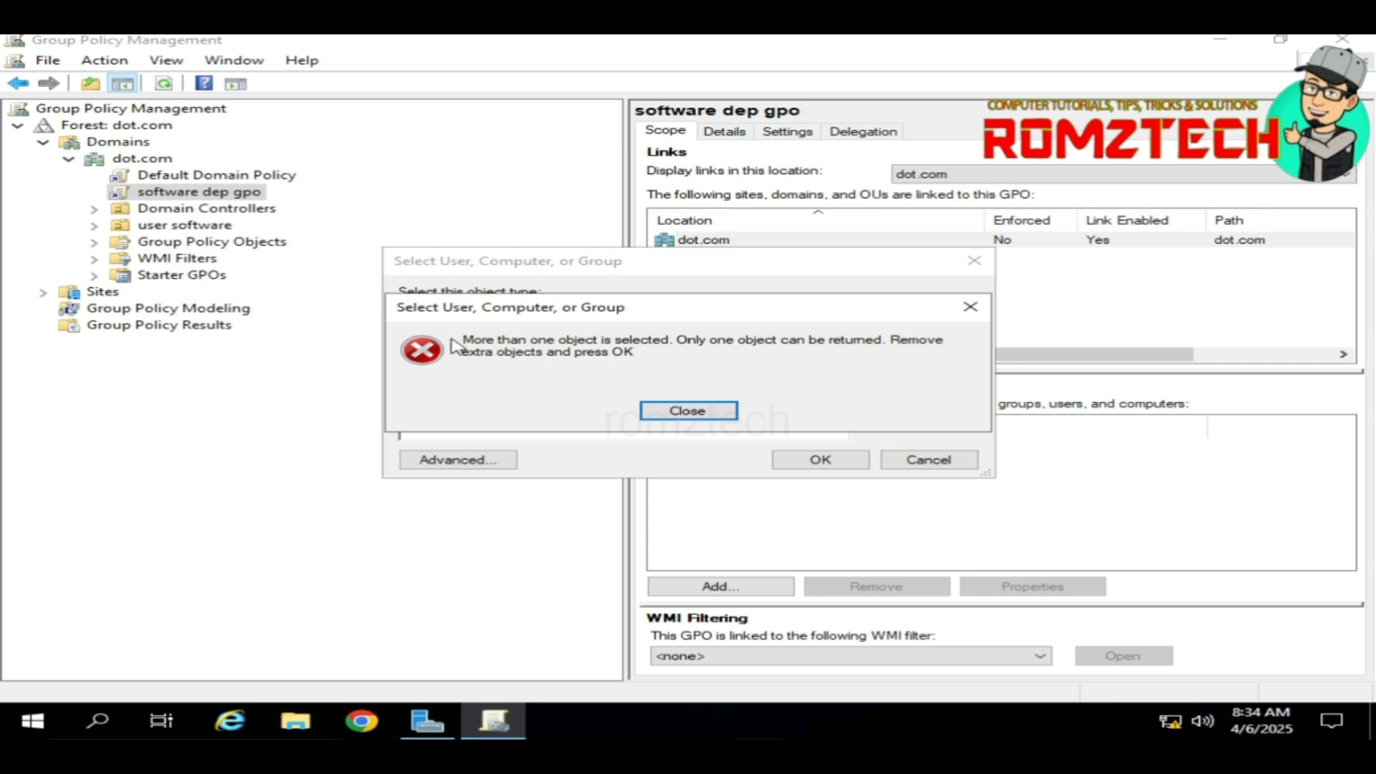
click(686, 412)
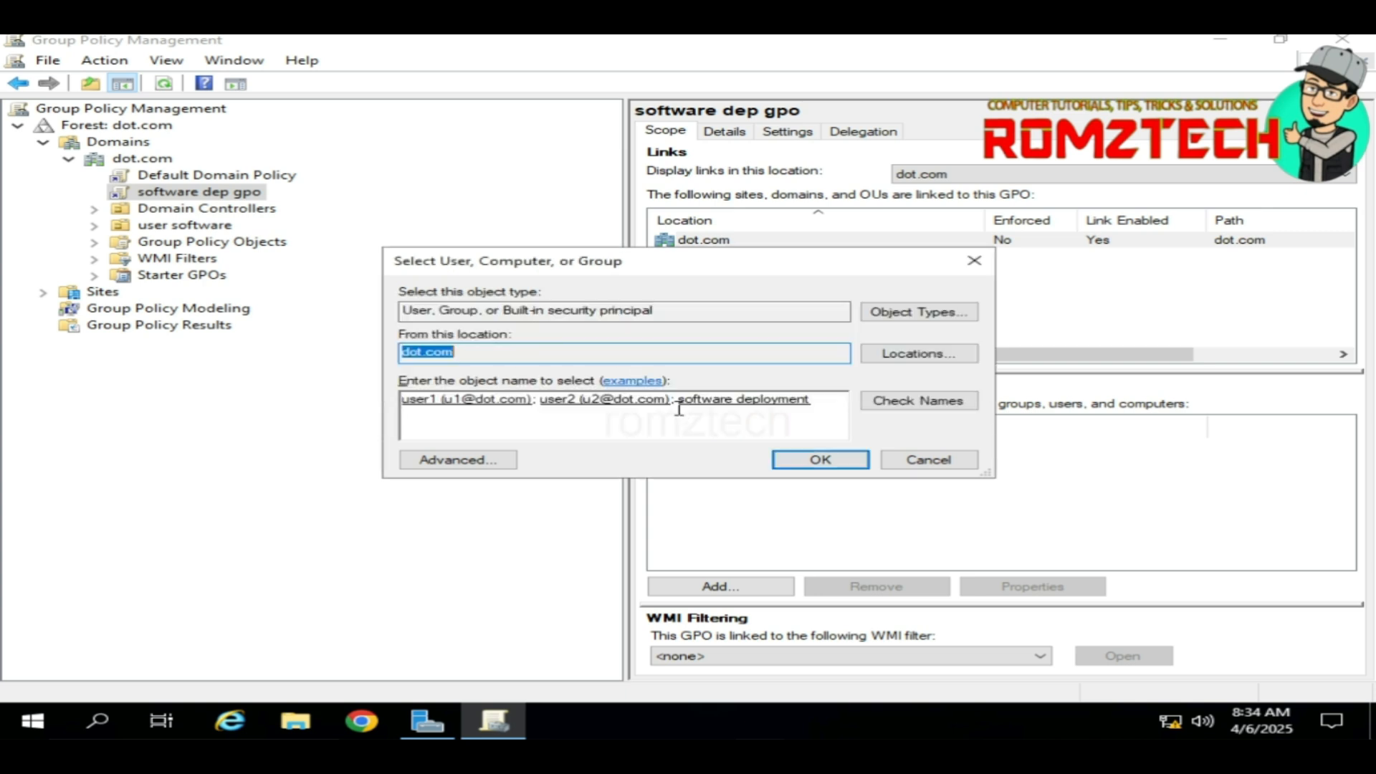
click(828, 400)
key(BackSpace)
key(BackSpace)
key(BackSpace)
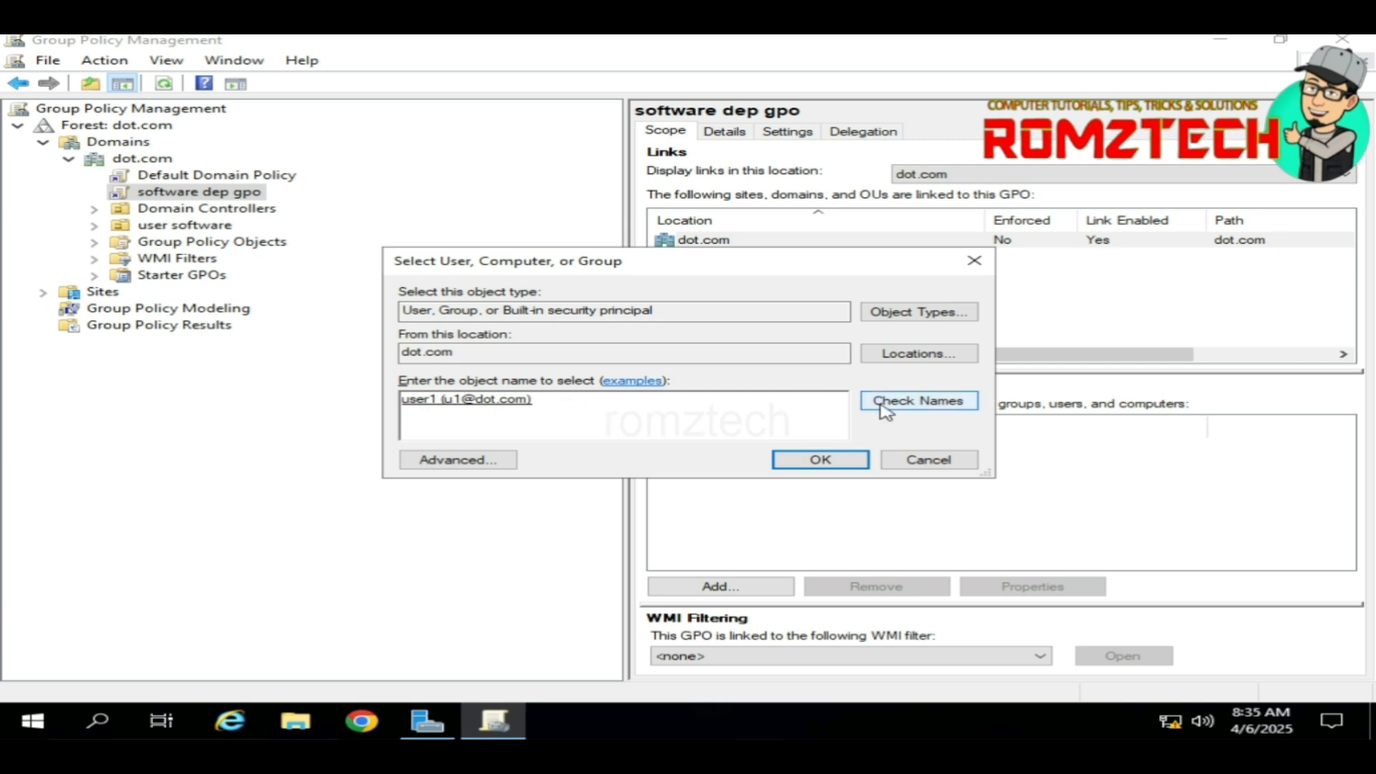
click(848, 458)
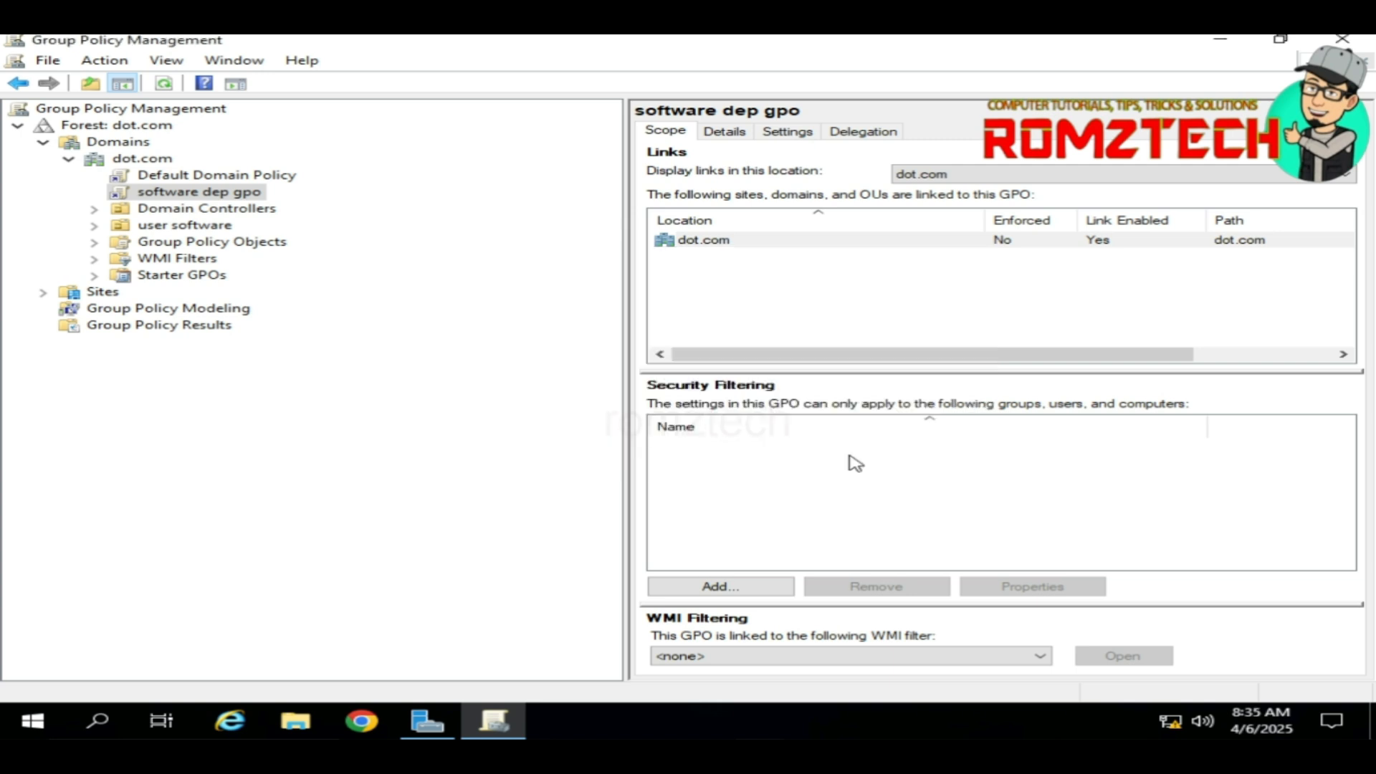
Step: Add user2 and then the software deployment group to the GPO's security filtering list
click(719, 592)
text(u2)
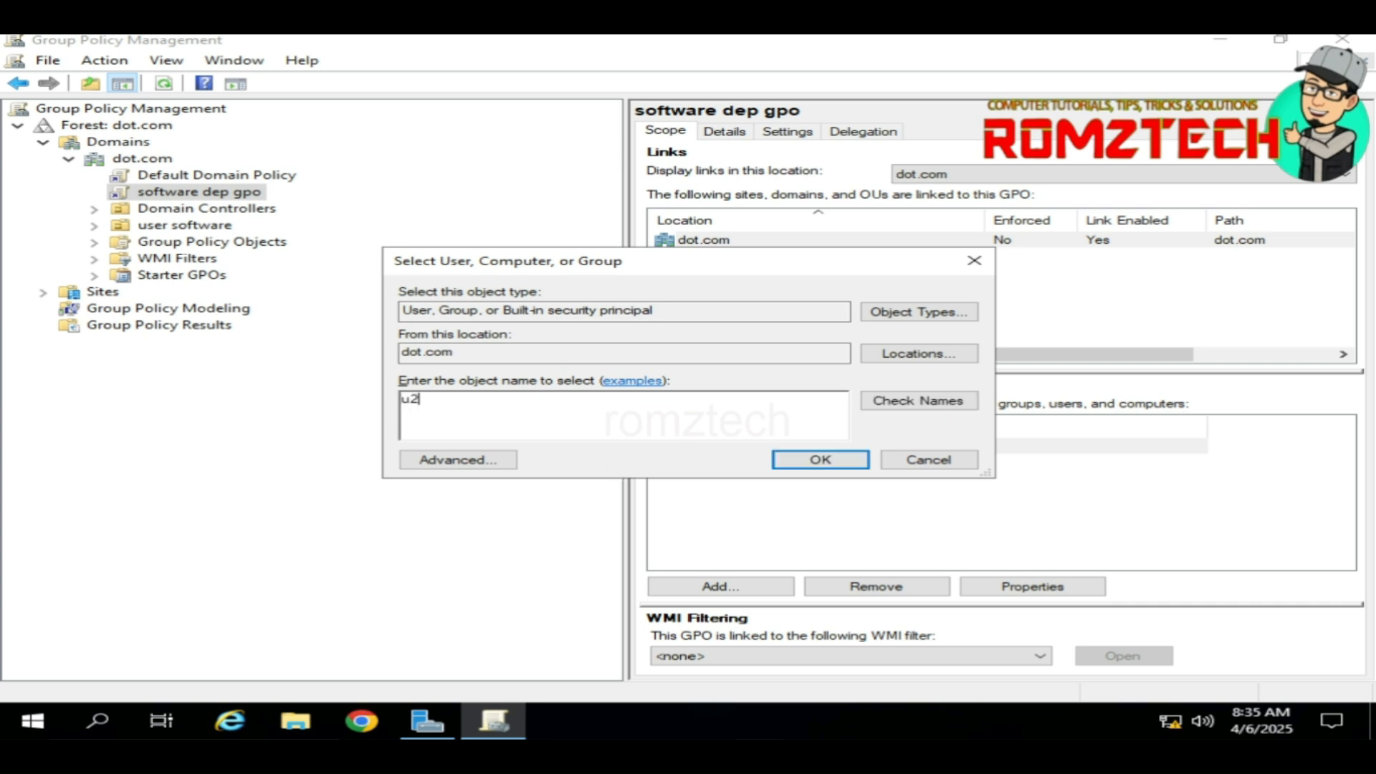
click(817, 460)
click(820, 459)
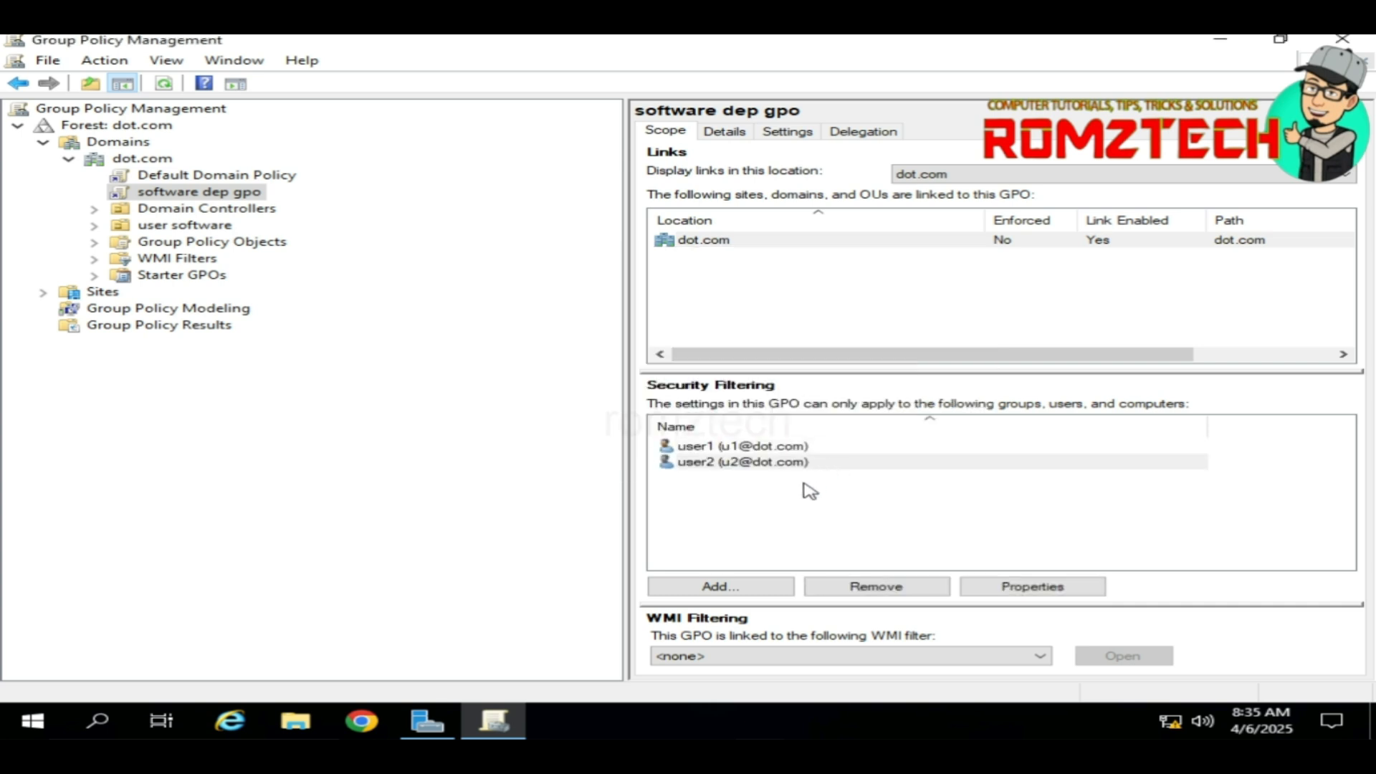
click(722, 586)
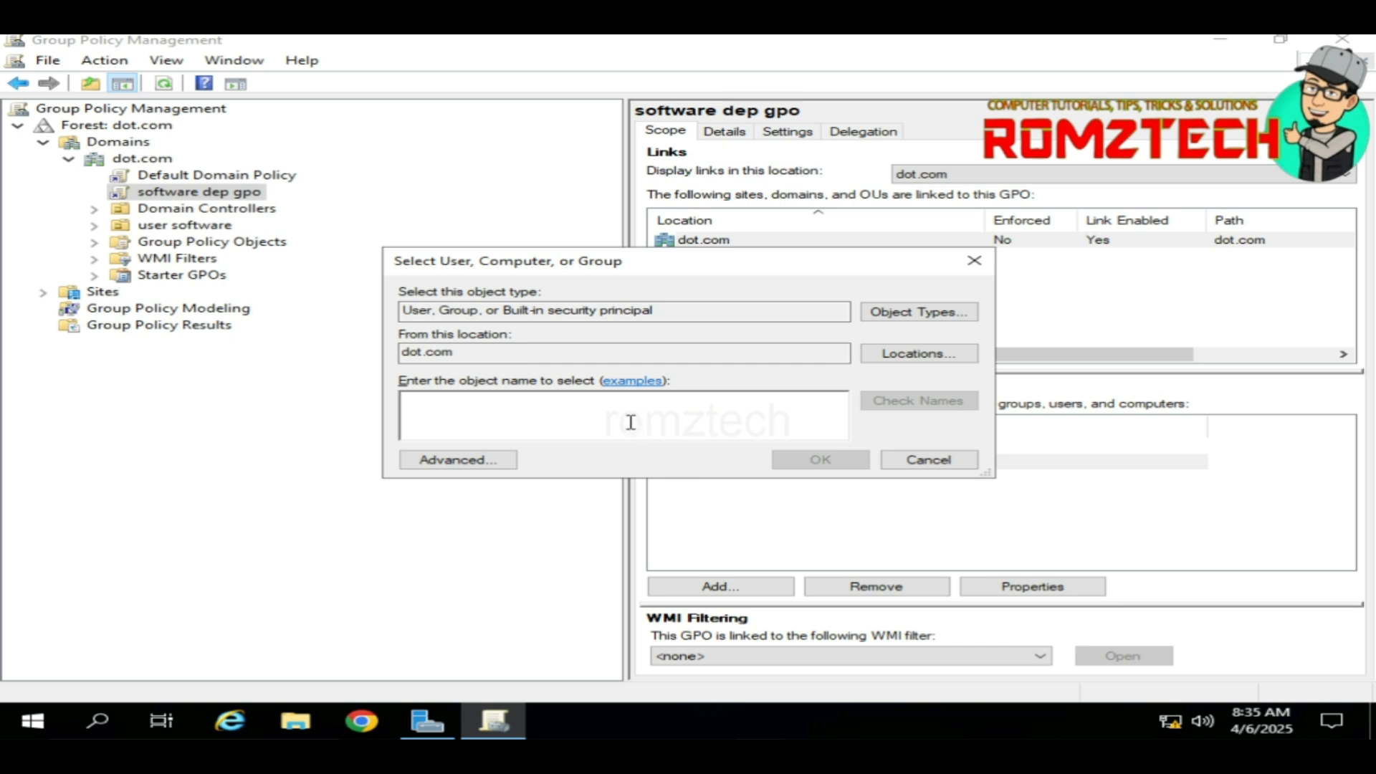
text(so)
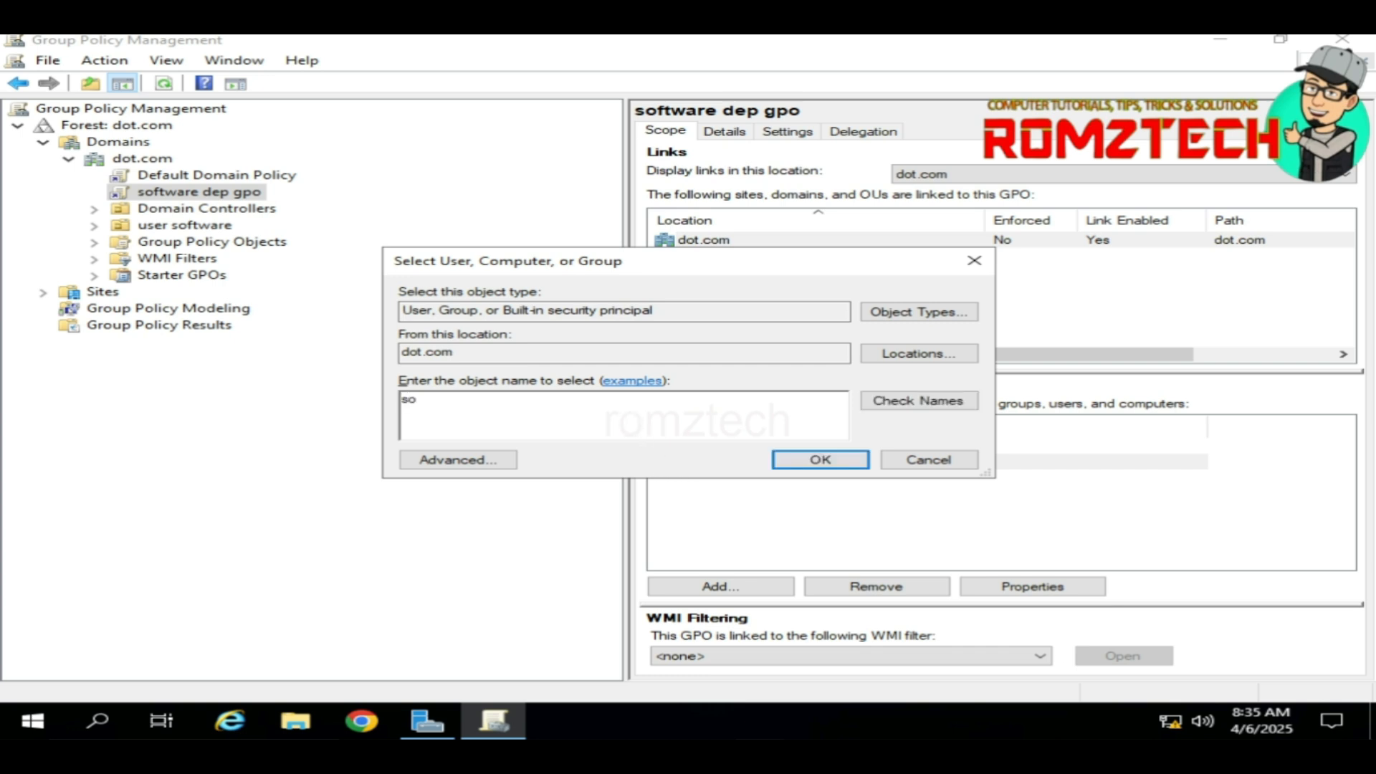
text(ft)
click(891, 400)
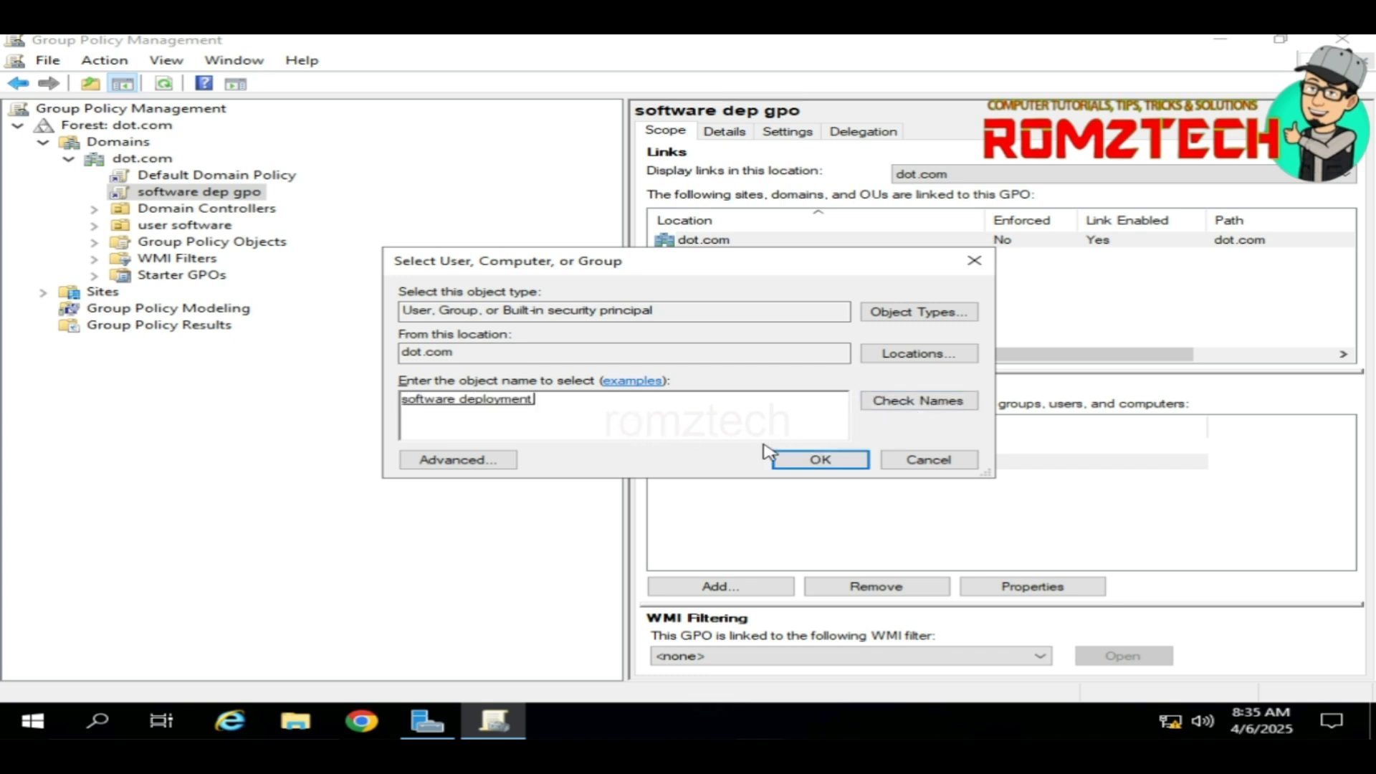
click(821, 460)
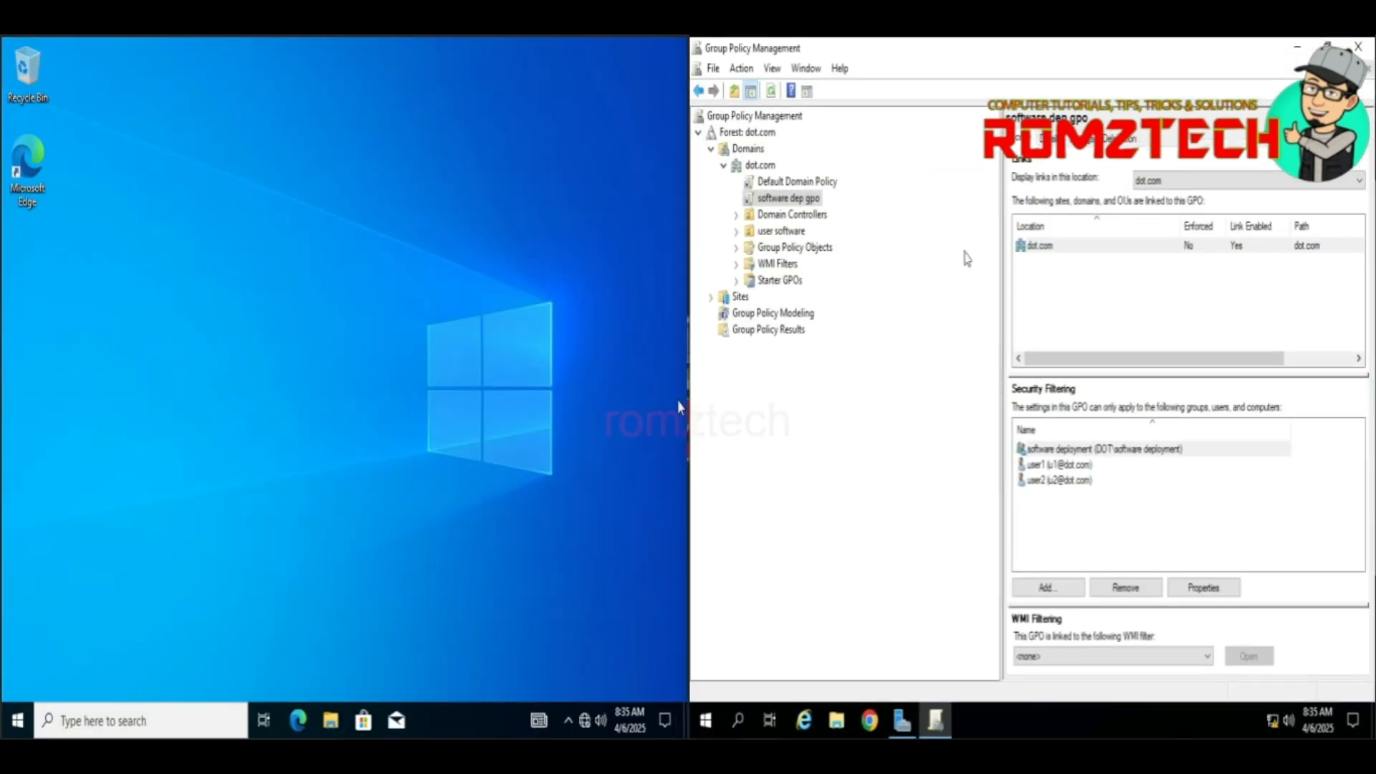
Step: Run gpupdate /force on the server and let the Computer Policy update complete
click(1013, 715)
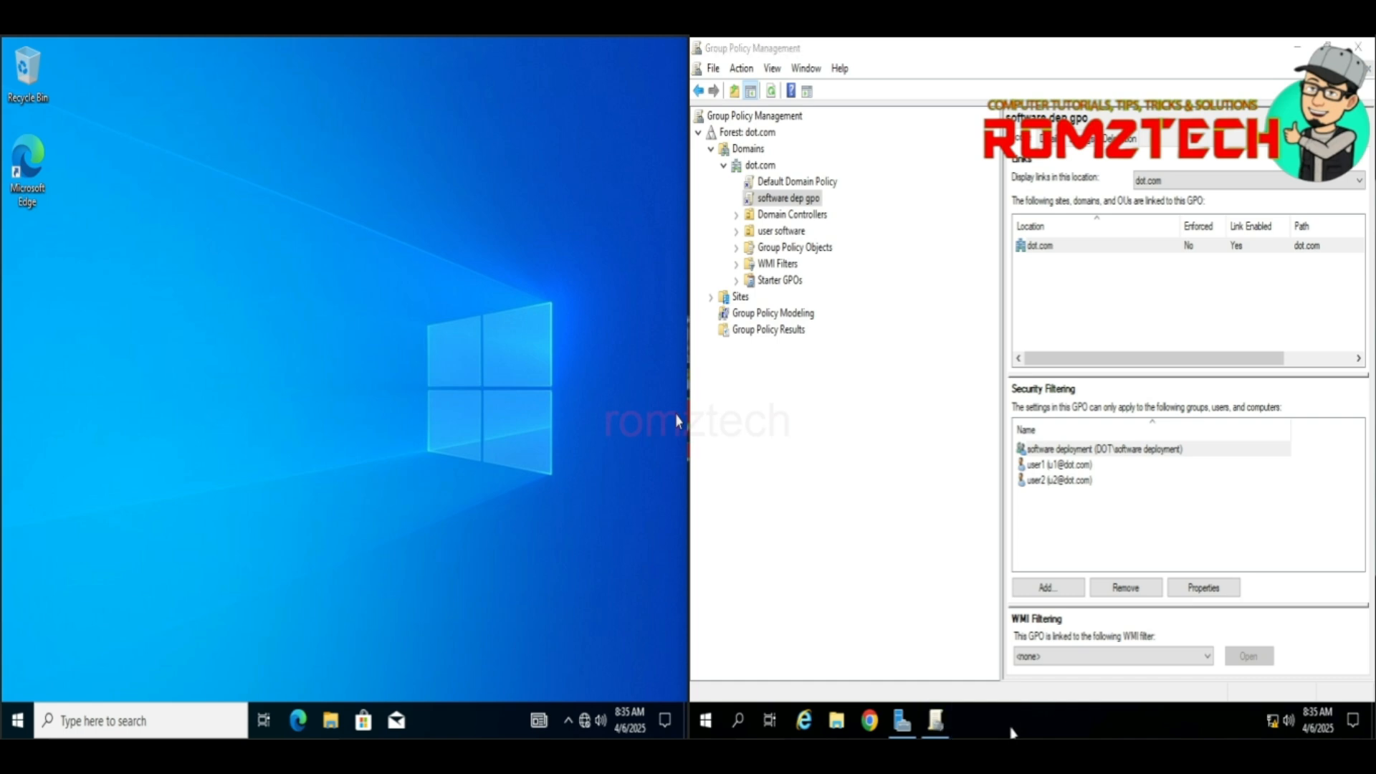
key(super+r)
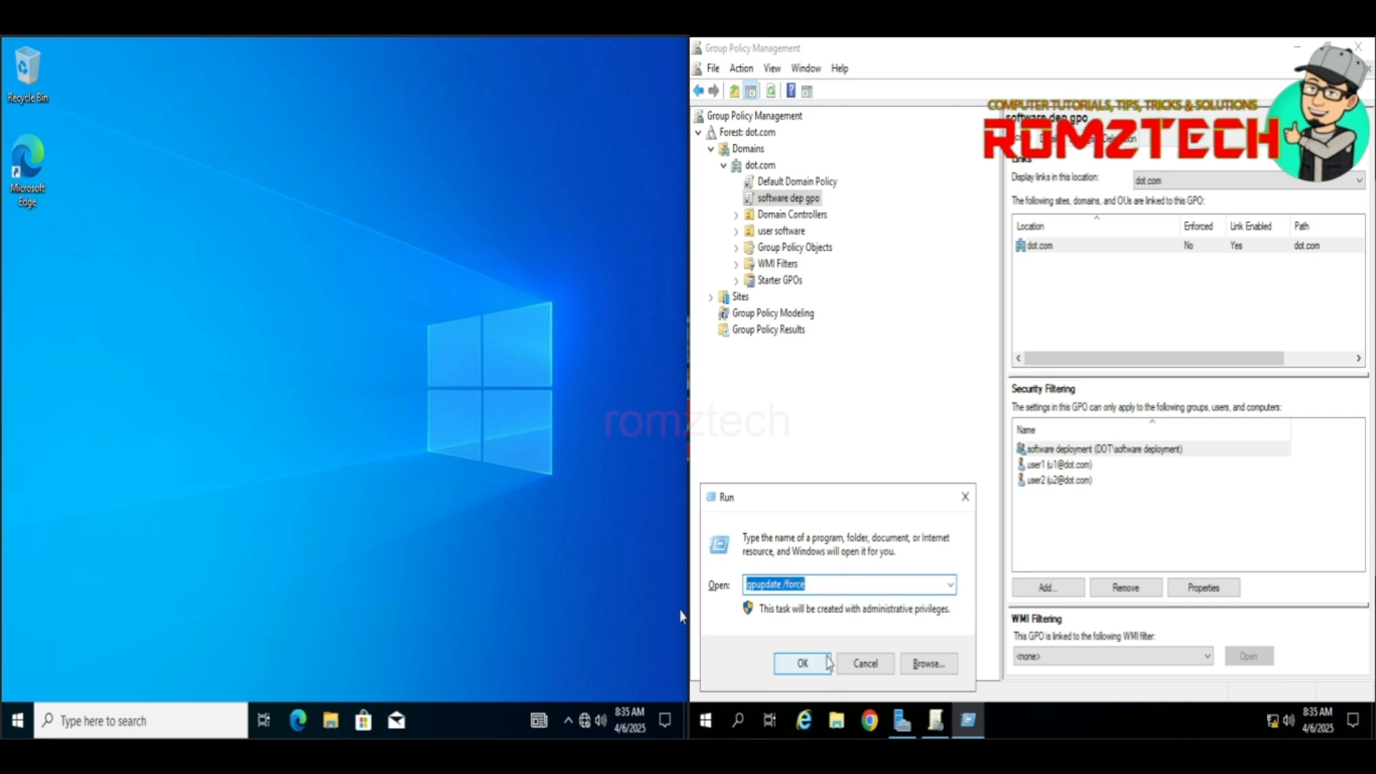
click(823, 665)
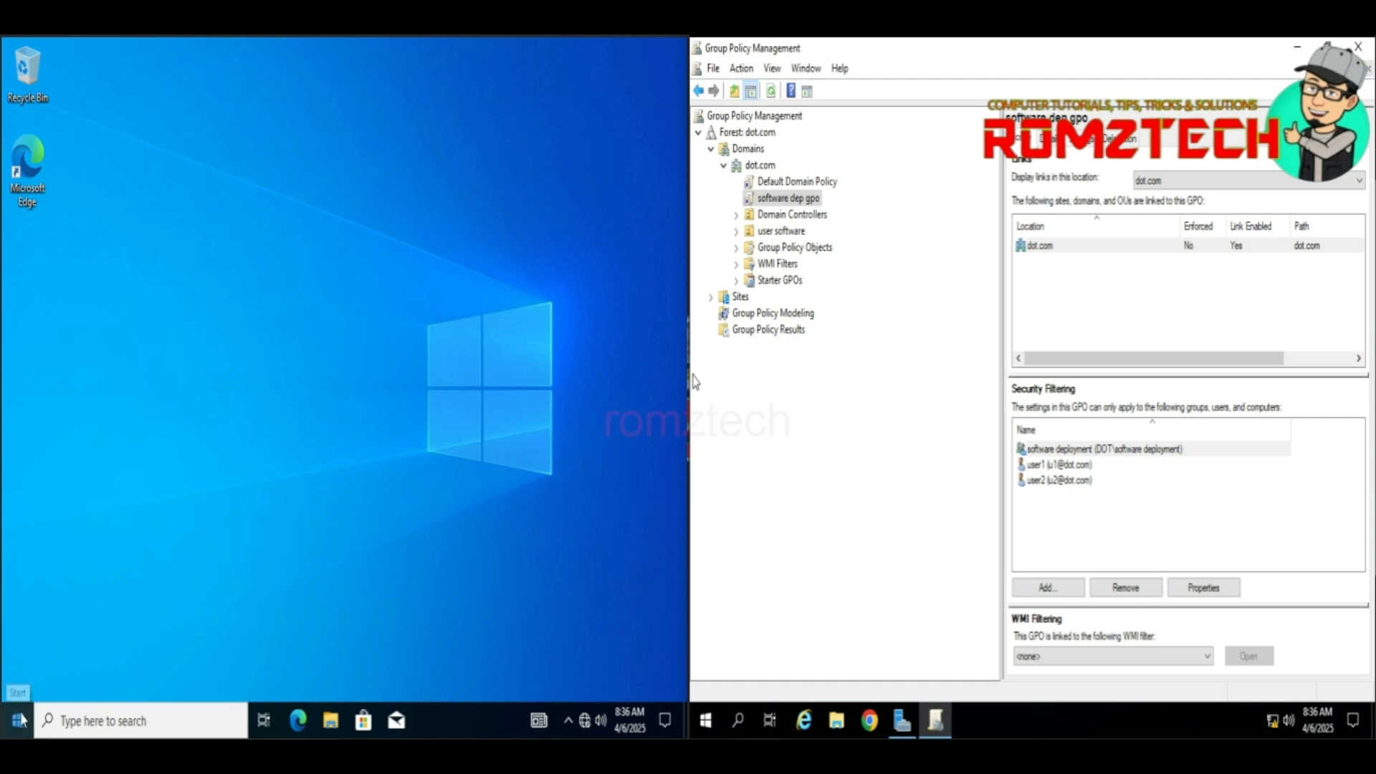
Step: Choose Switch user from the Start menu account options on the Windows 10 client
click(19, 722)
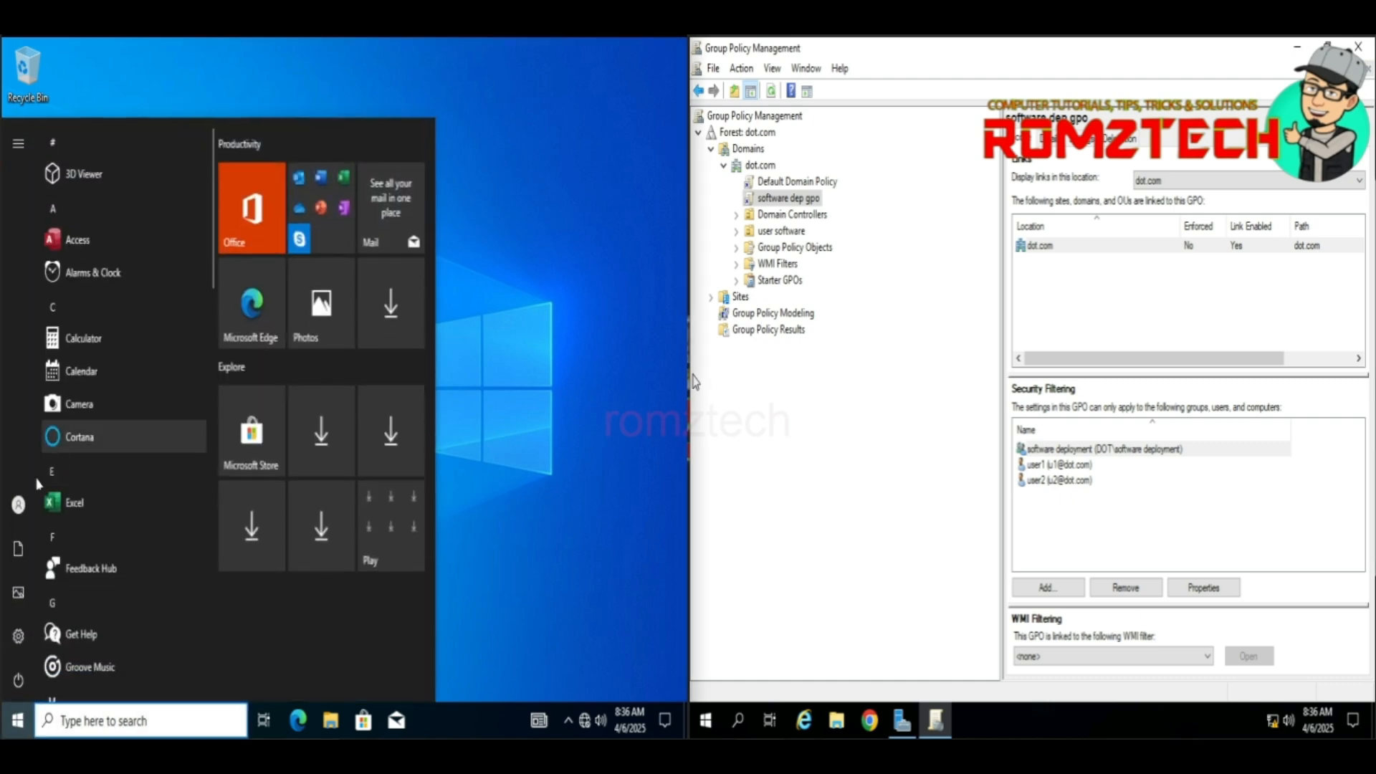
mouse_move(13, 516)
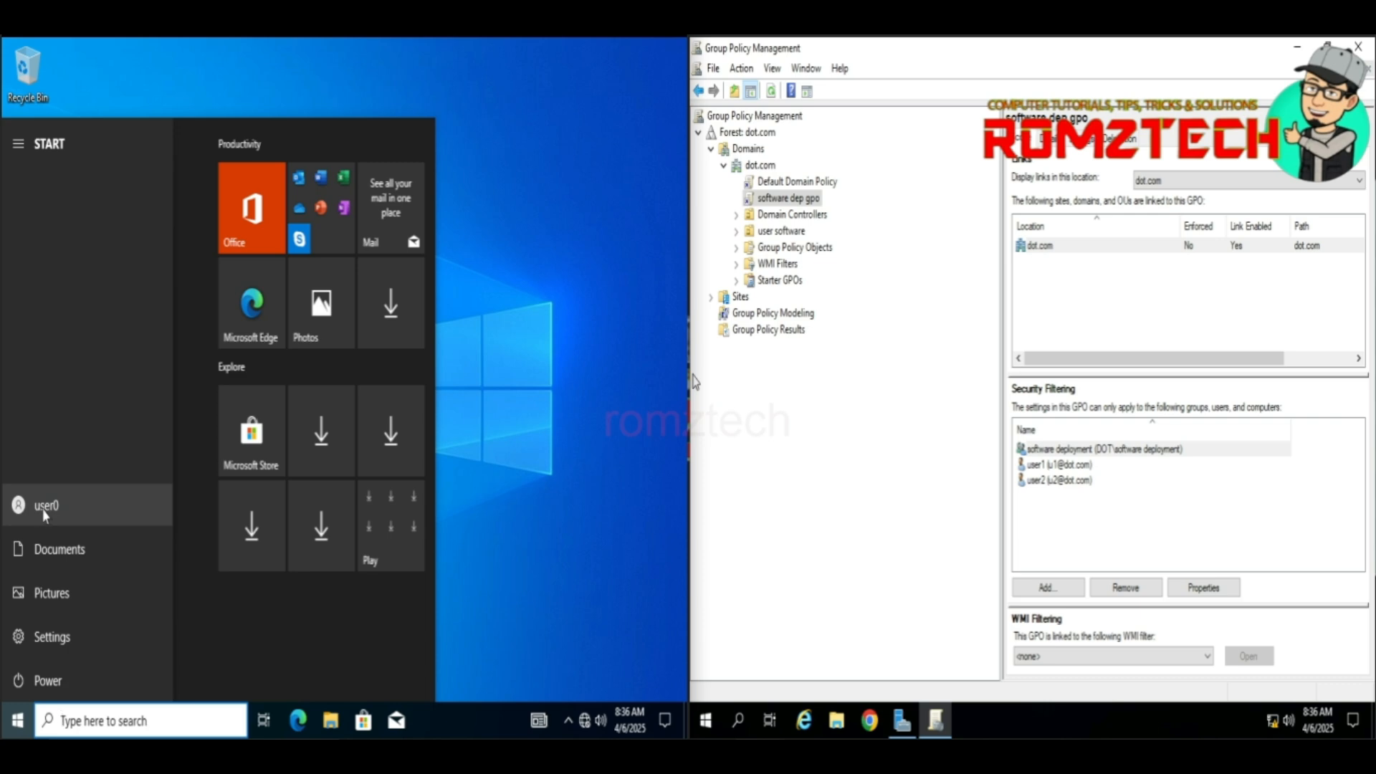
click(41, 506)
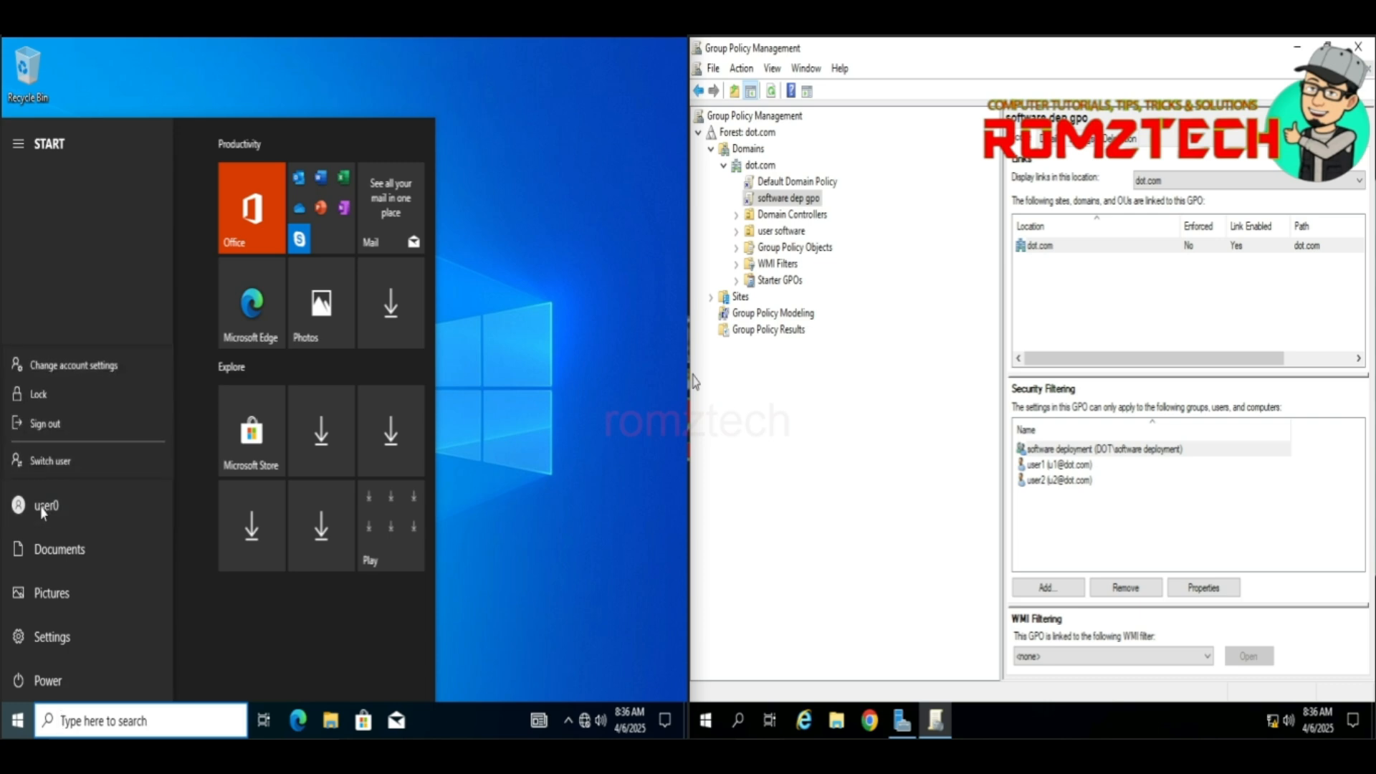
click(69, 468)
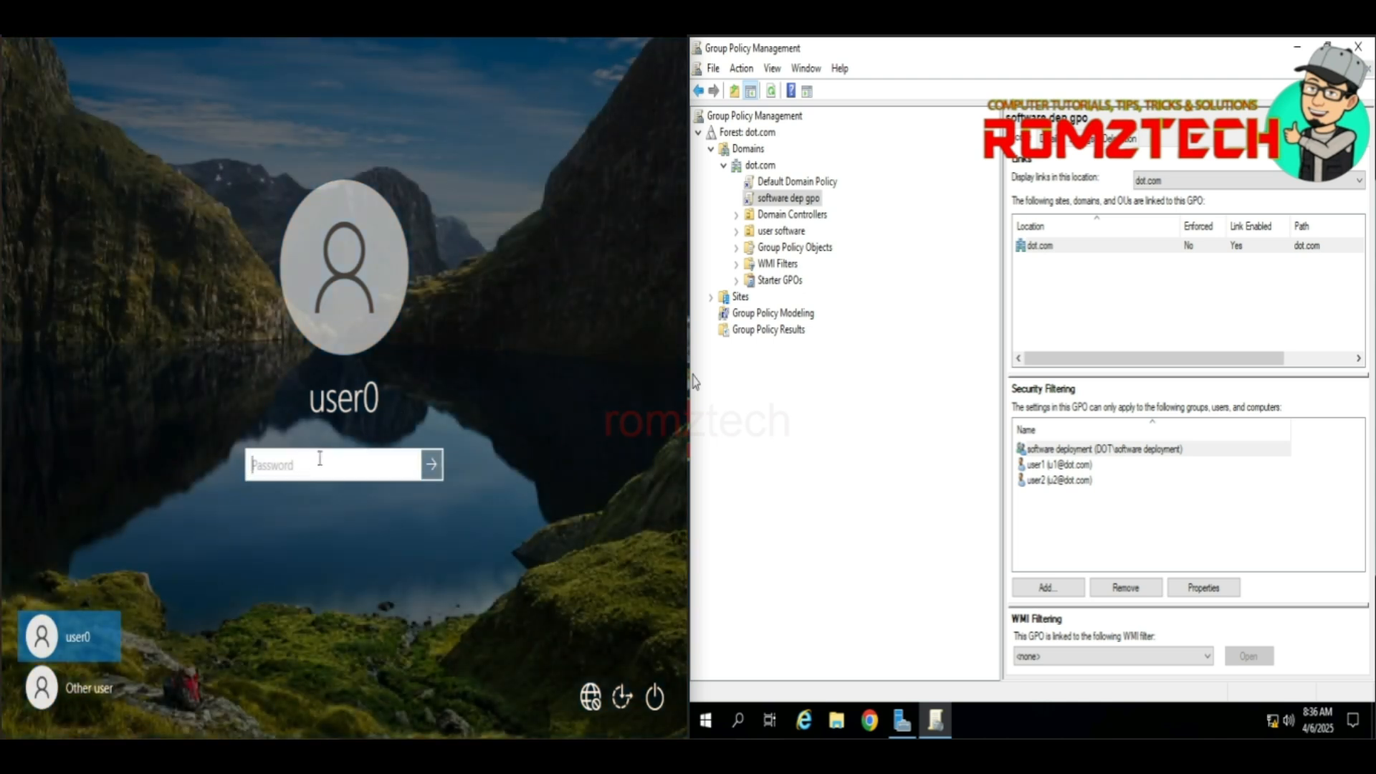
Step: Sign in as Other user with the user1 domain account and its password
text(P••)
key(BackSpace)
key(BackSpace)
key(BackSpace)
click(95, 704)
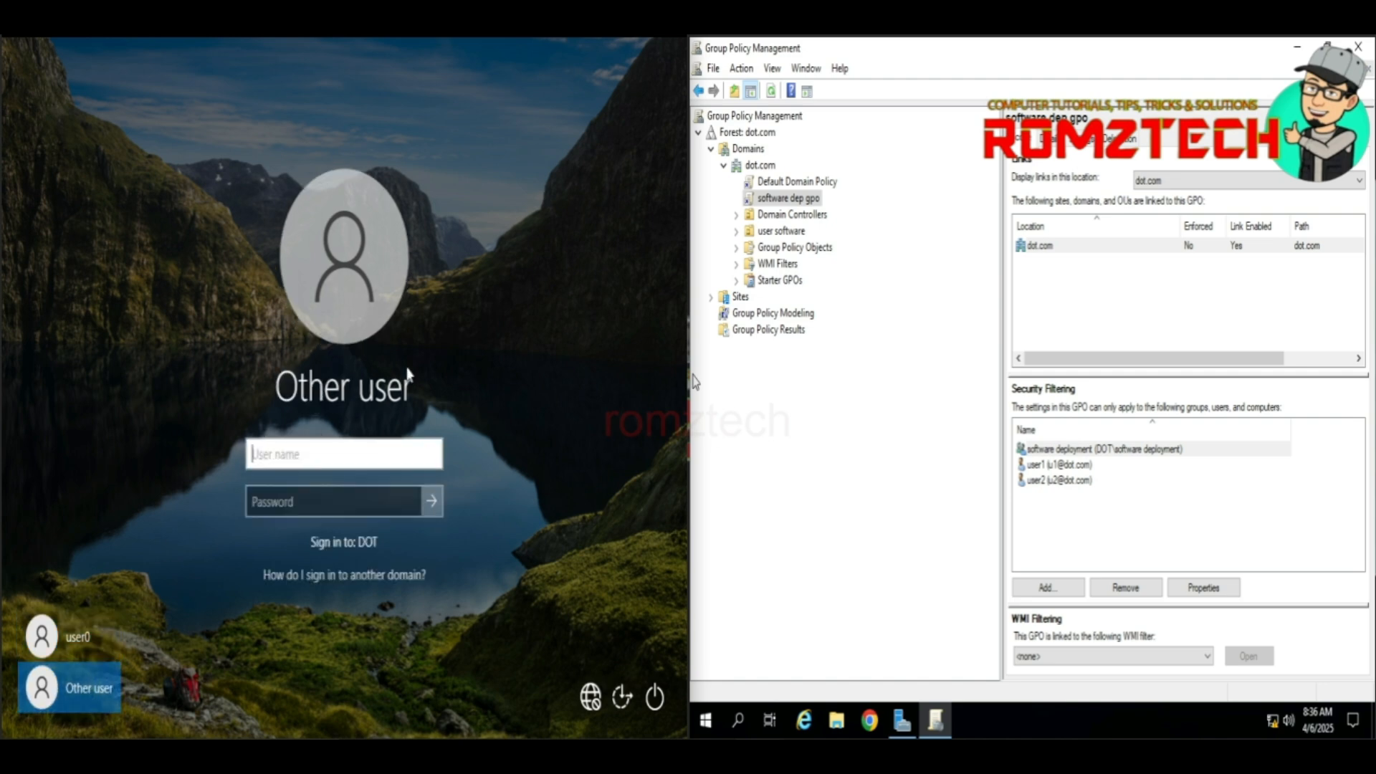
text(u1)
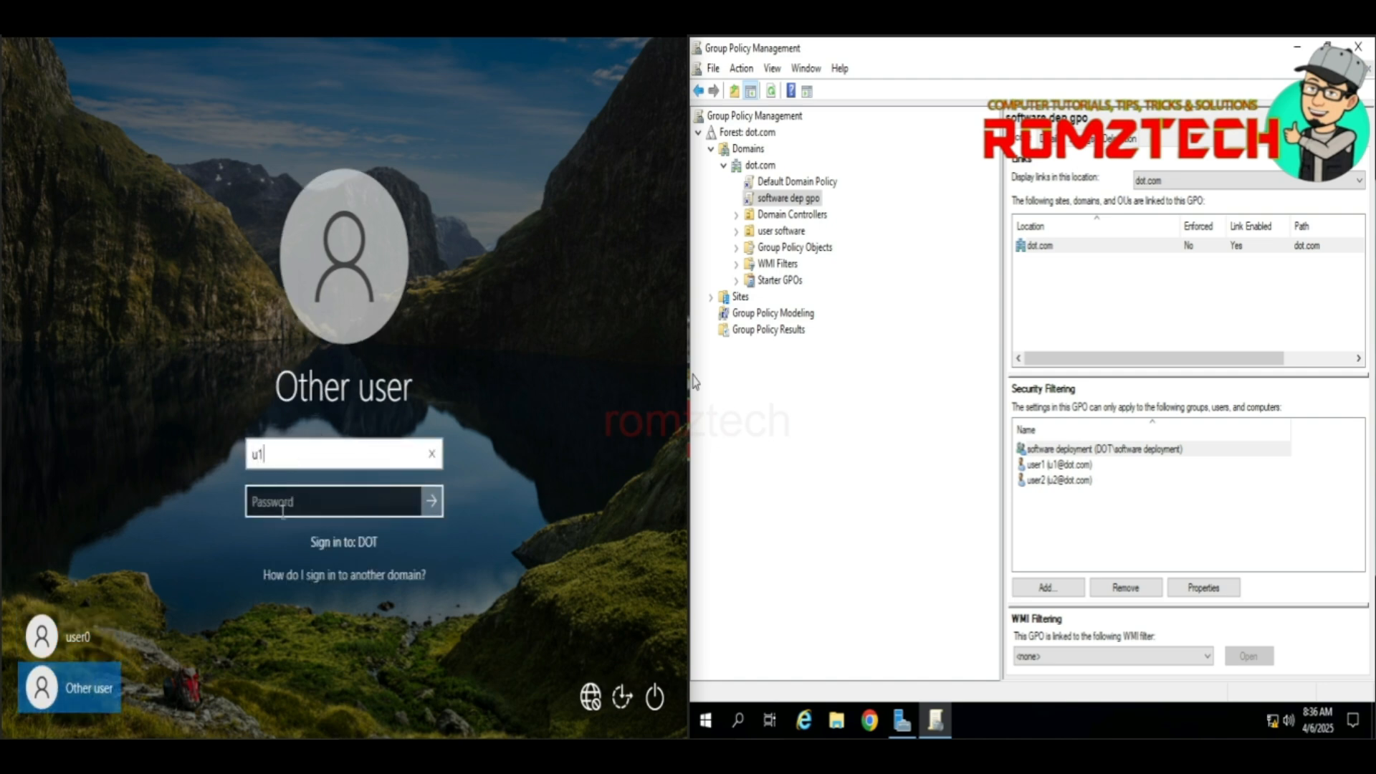
click(272, 510)
text(•)
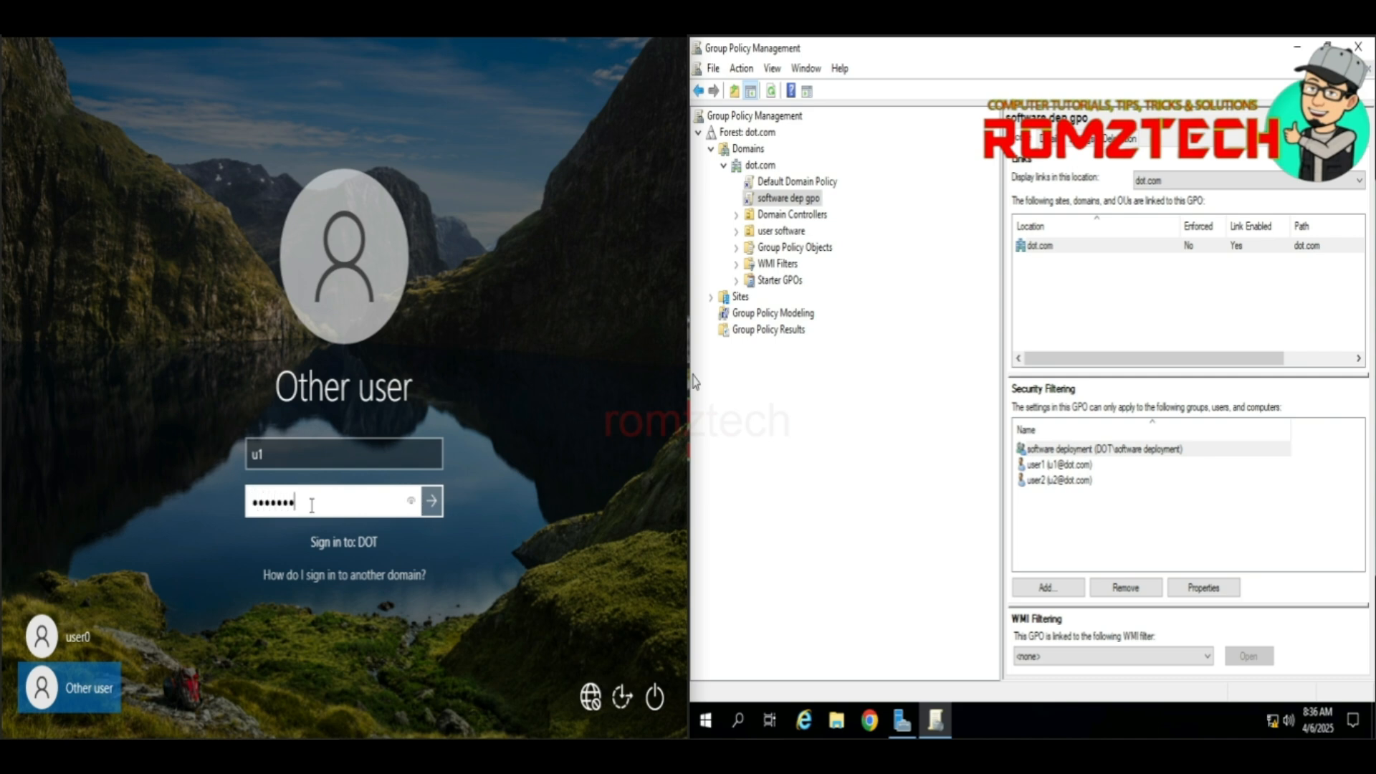
key(Return)
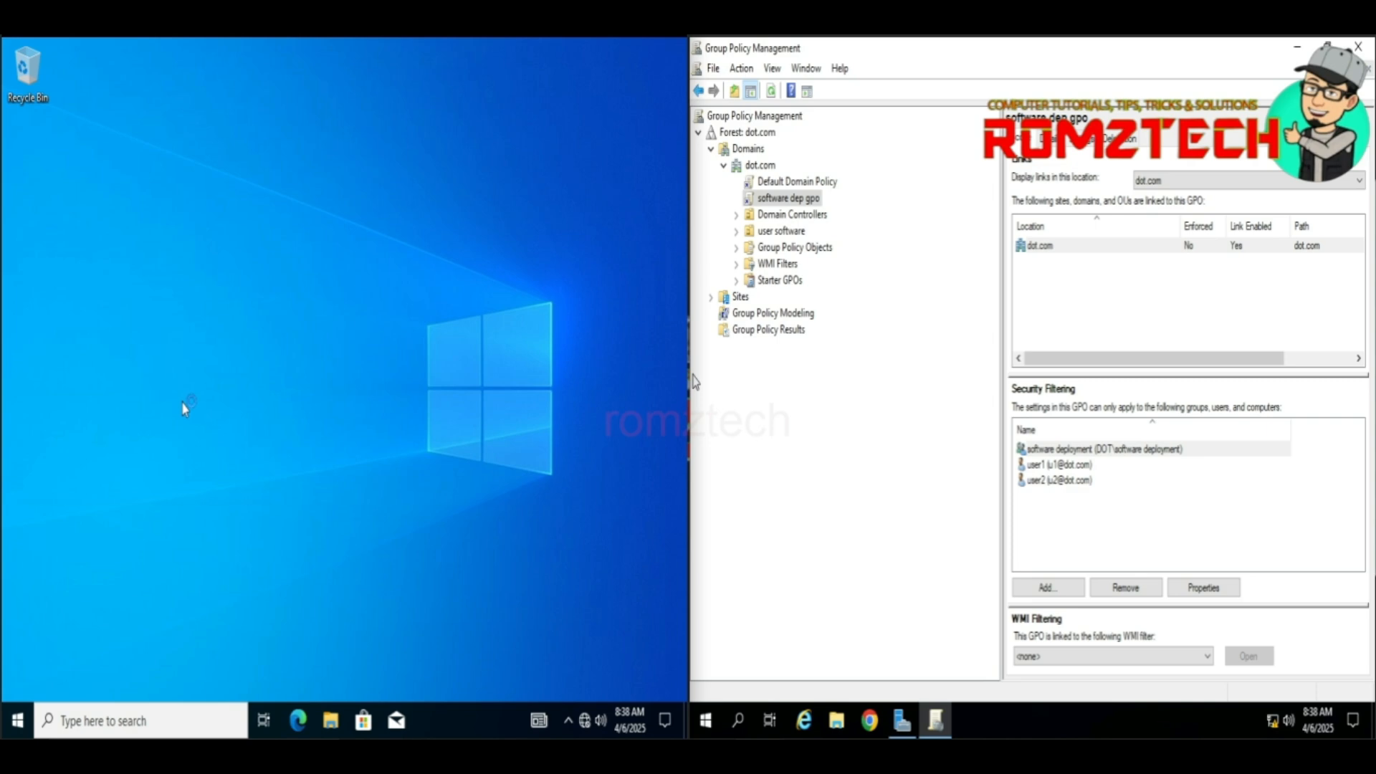
Step: Run gpupdate /force on the client in user1's session until the update completes
key(super+r)
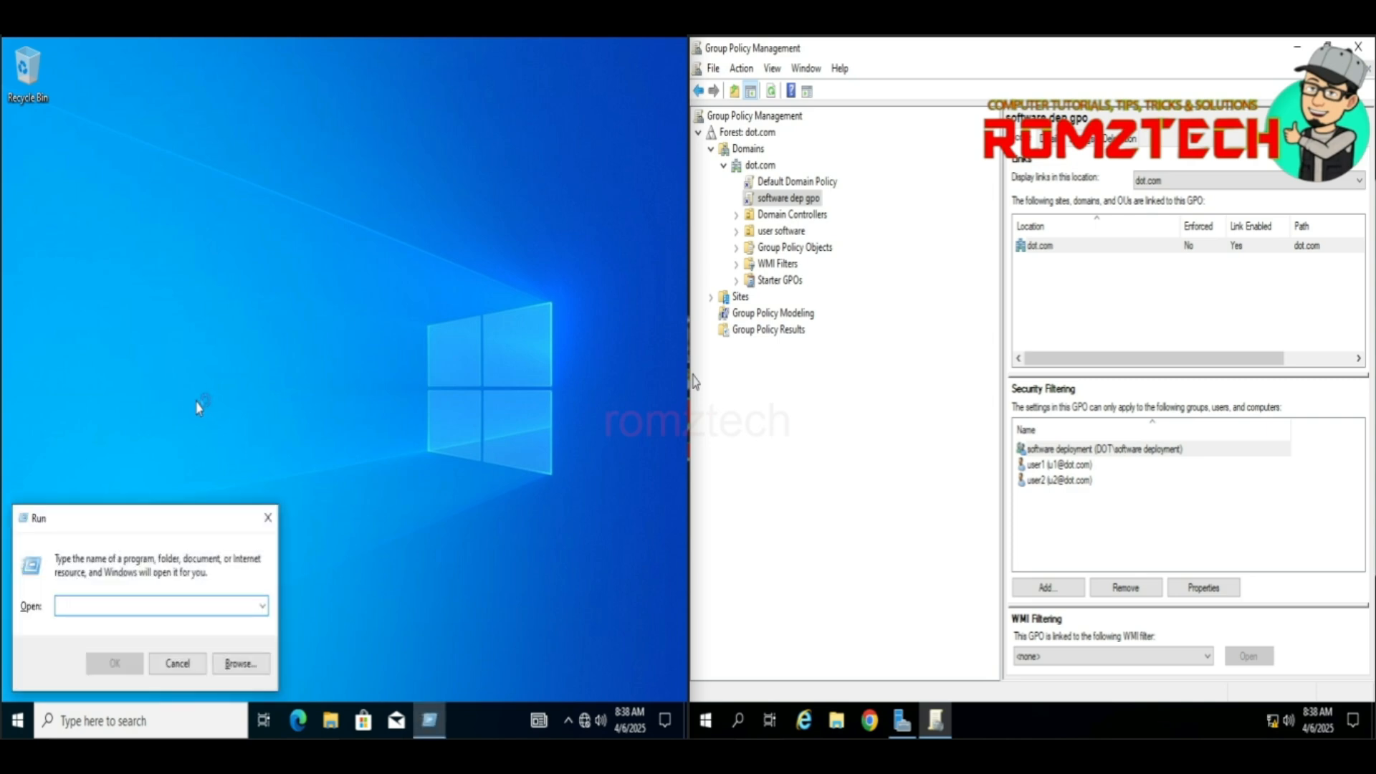
text(gpu)
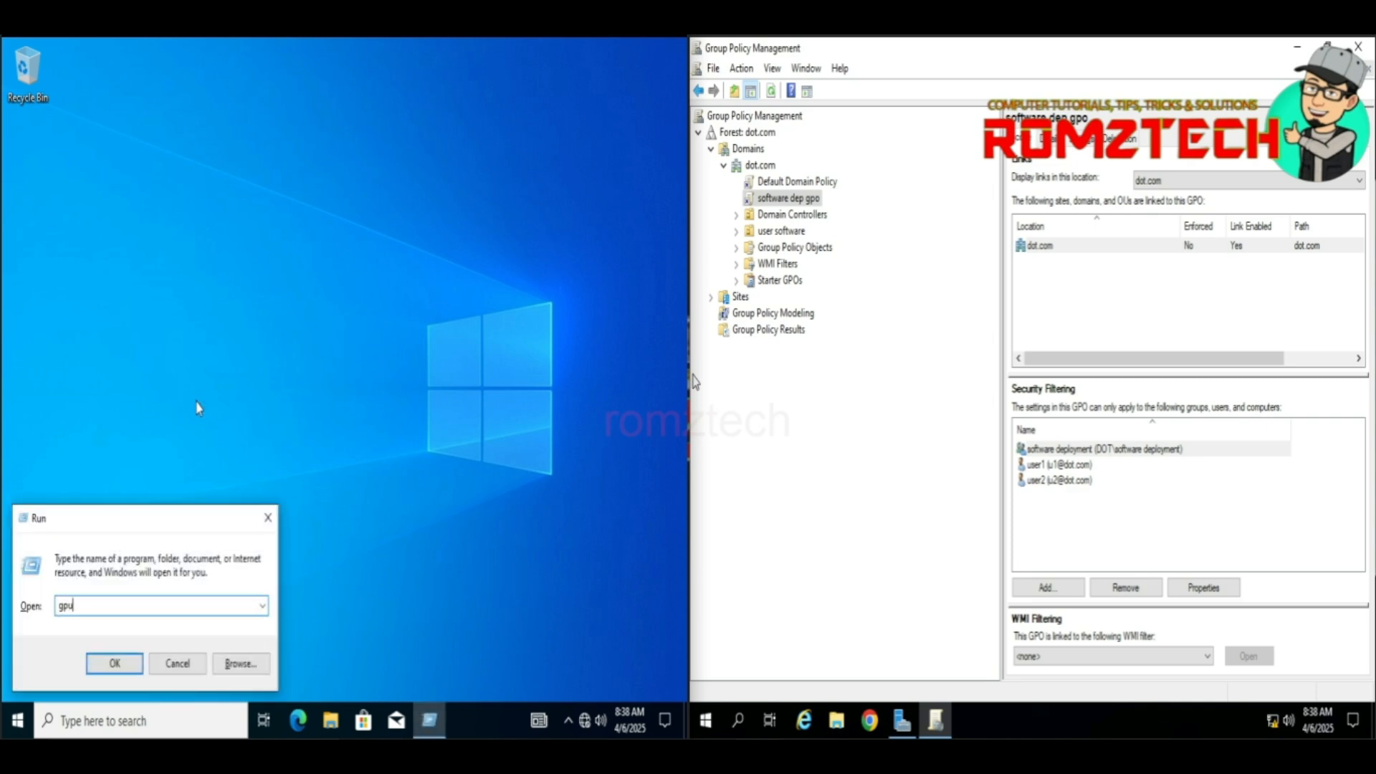
text(pdate /force)
click(129, 661)
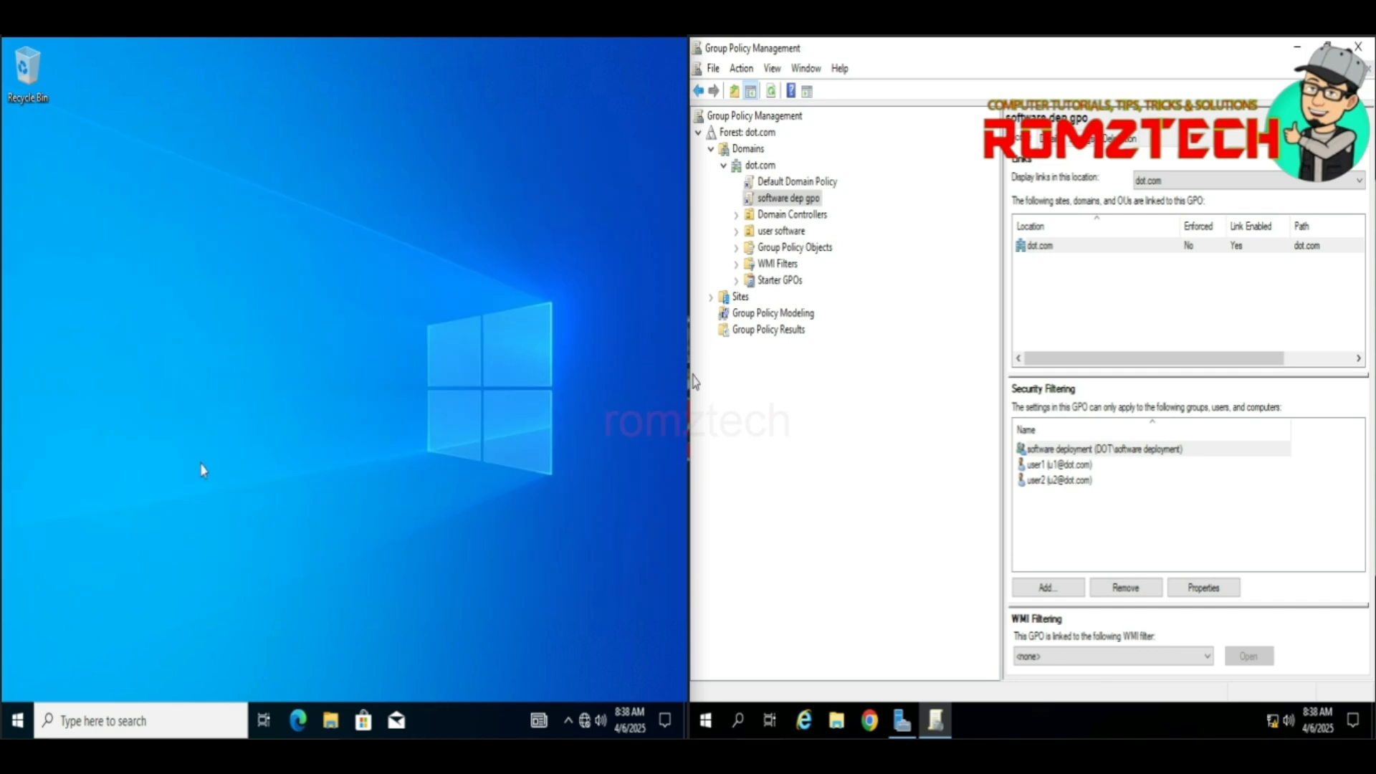
Step: Restart the client from the Start power menu, choosing Restart anyway at the warning
click(17, 724)
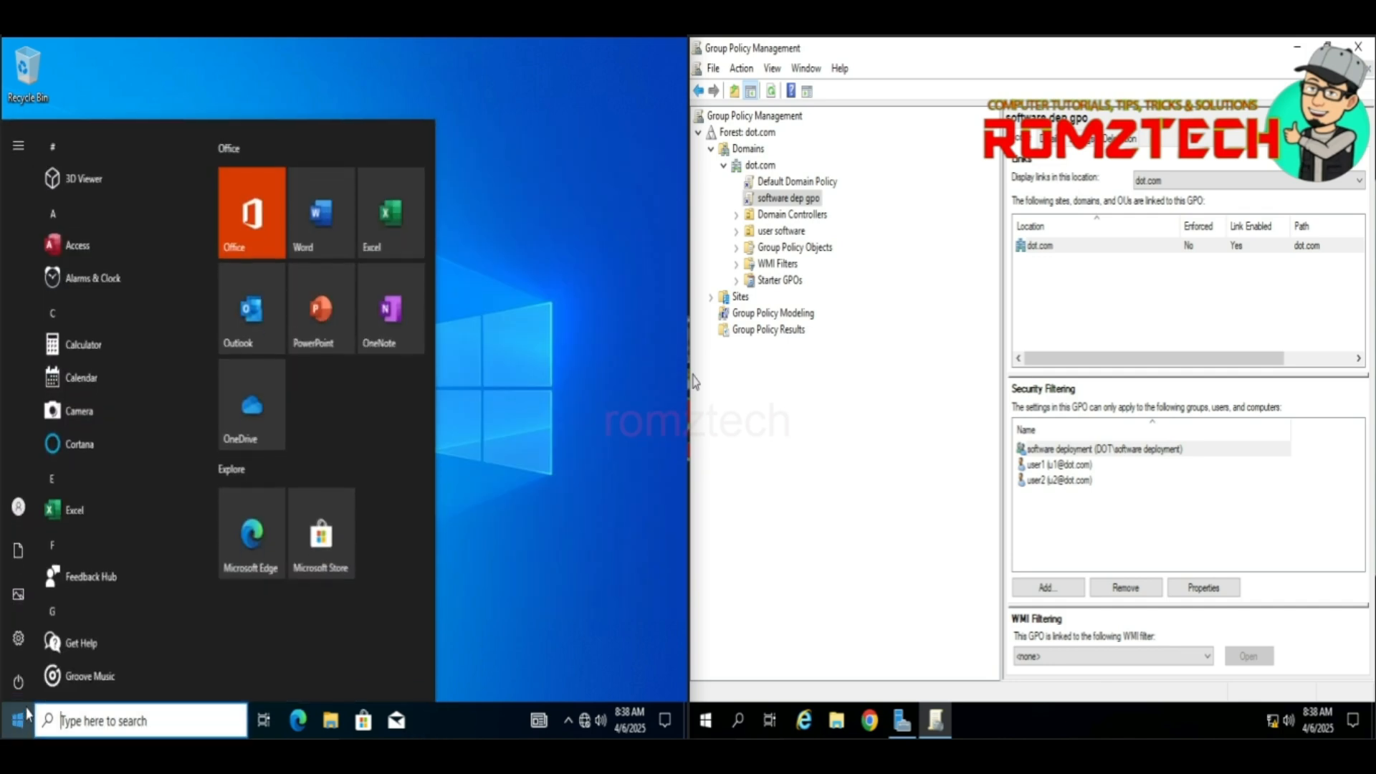
click(24, 686)
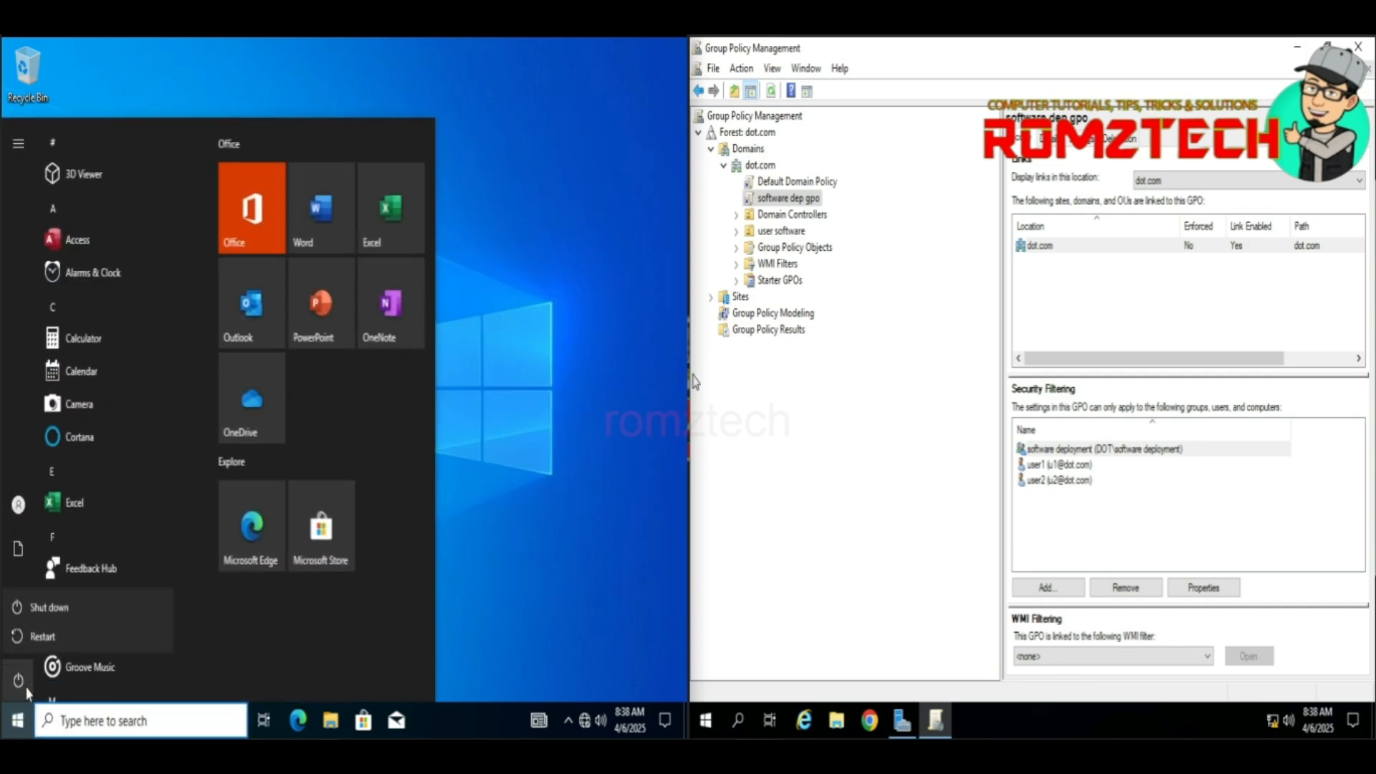
click(43, 636)
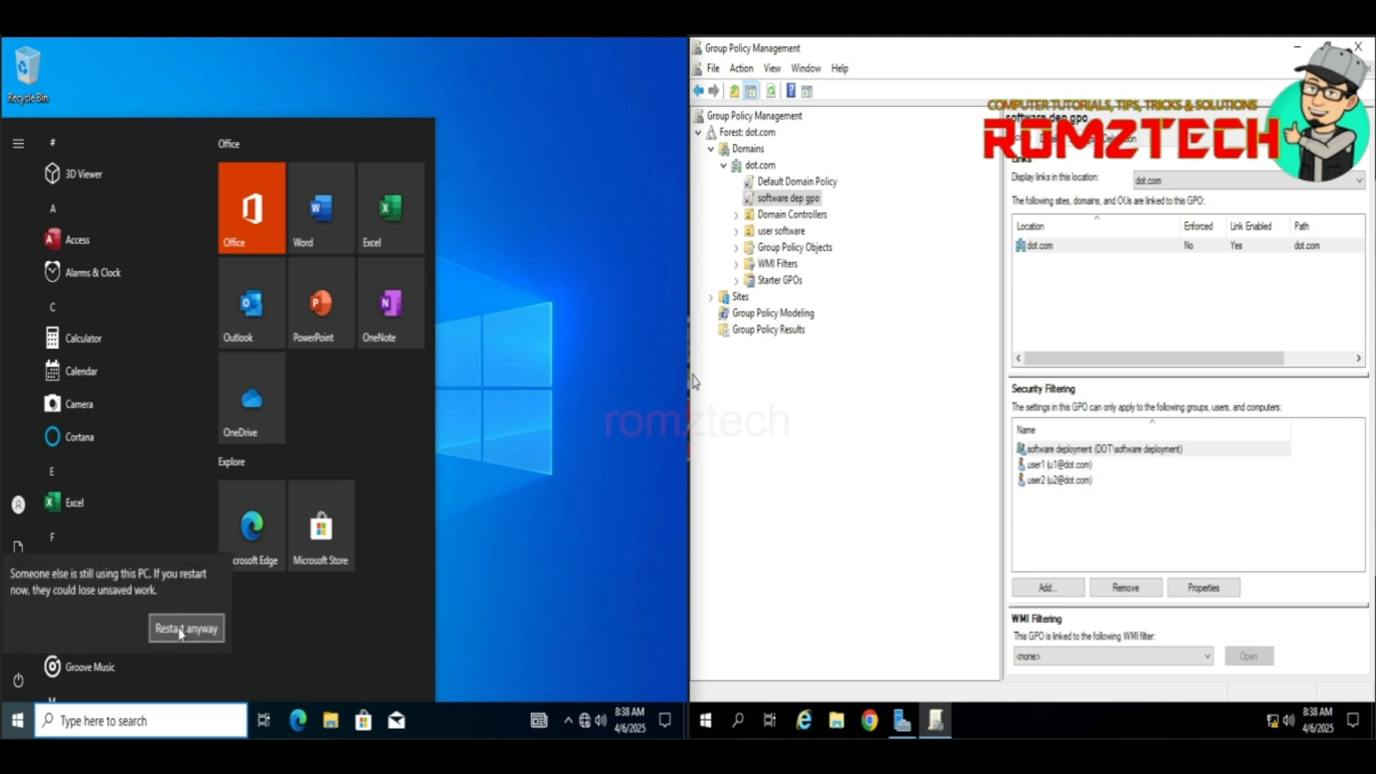
click(186, 629)
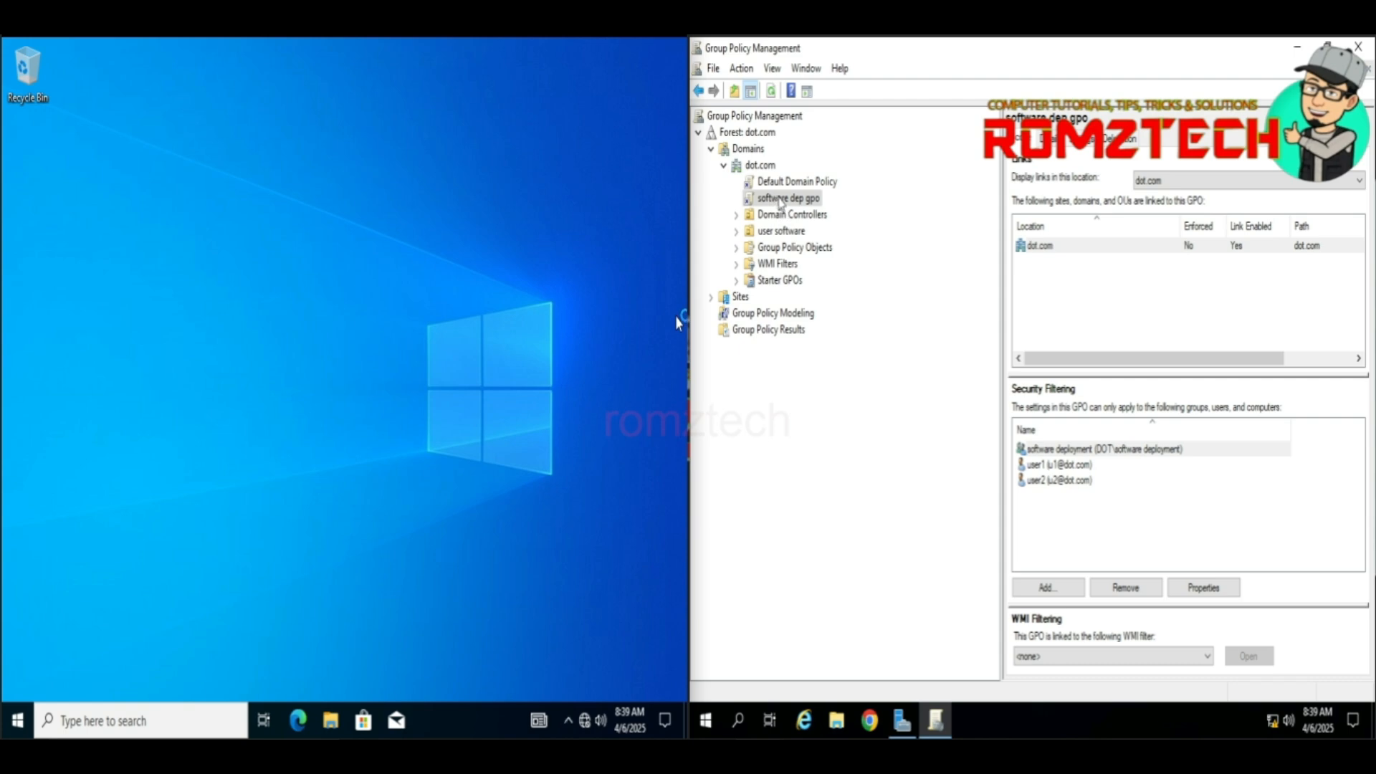
Step: Mark the software dep gpo link Enforced and rerun gpupdate /force on the server
right_click(778, 201)
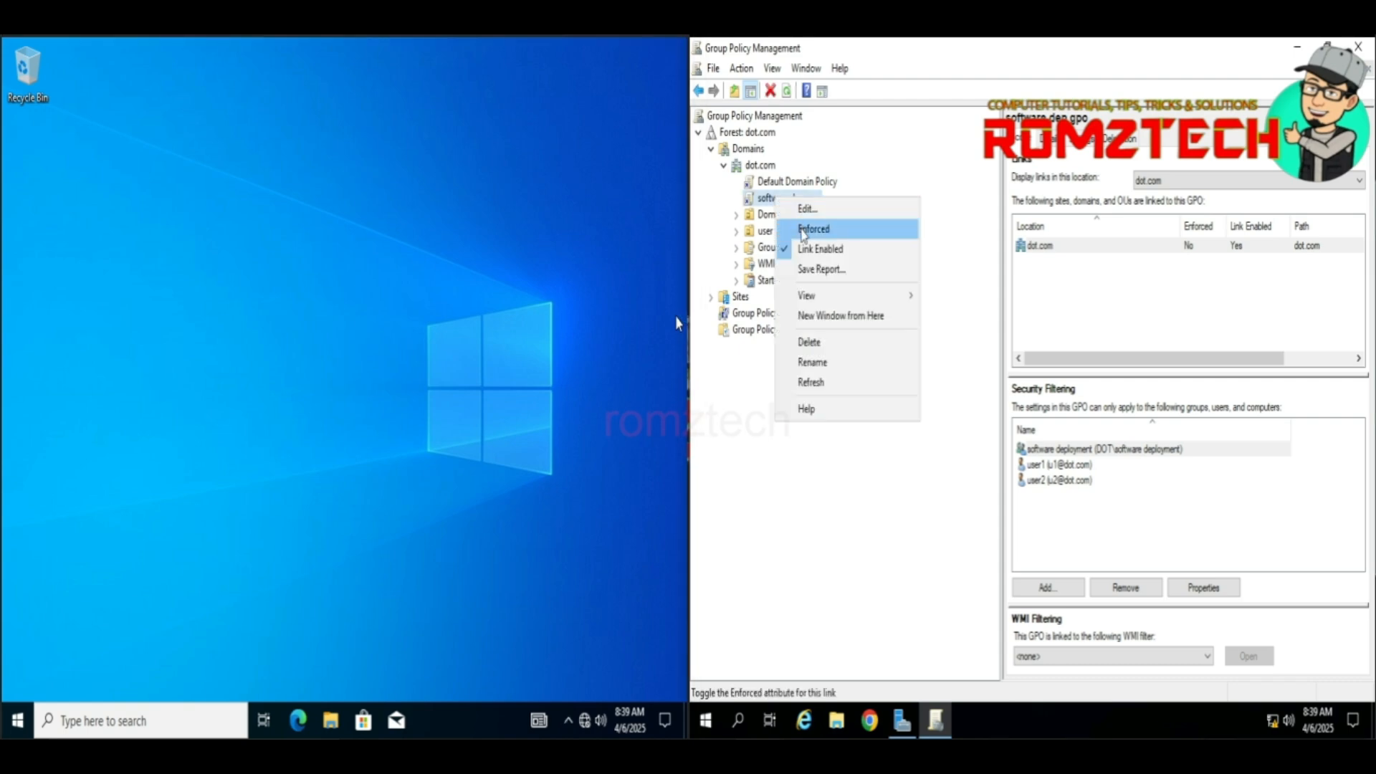
click(803, 233)
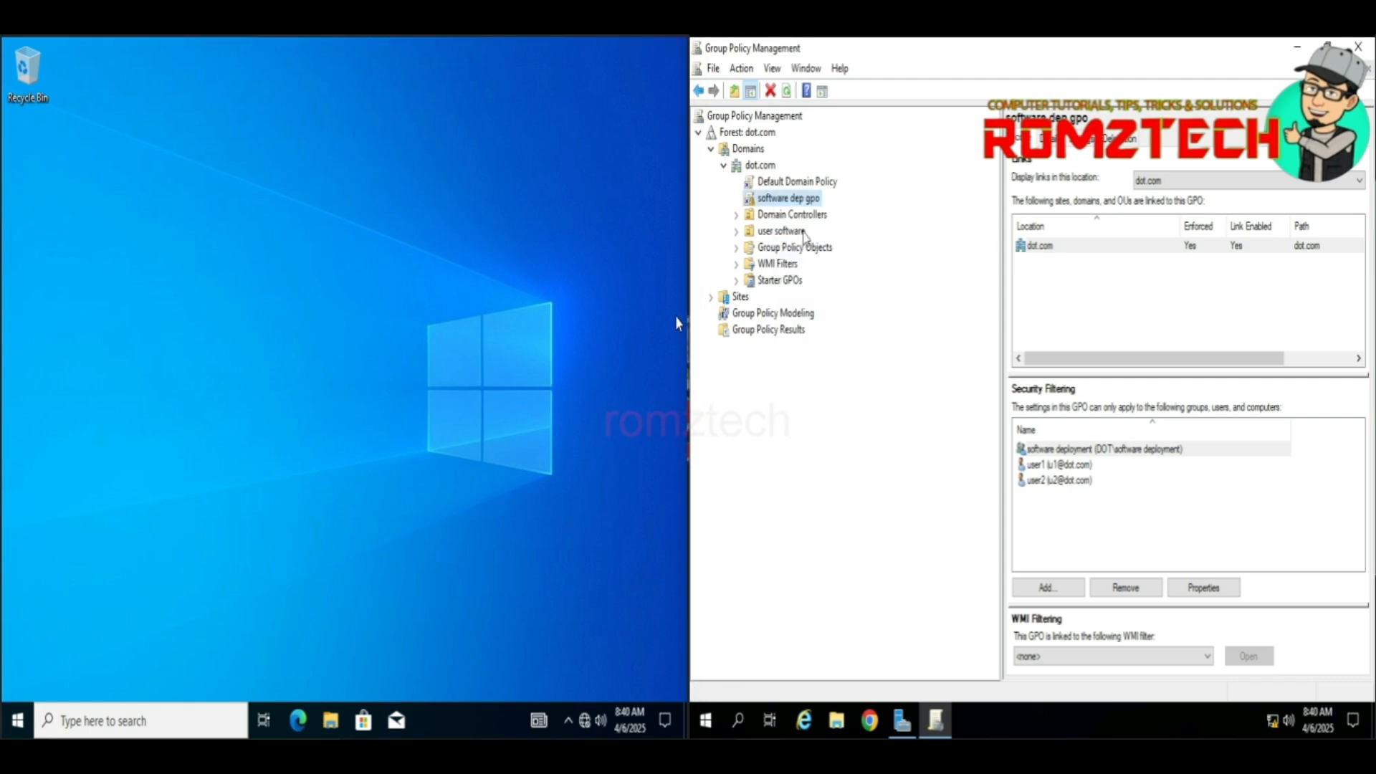
click(983, 725)
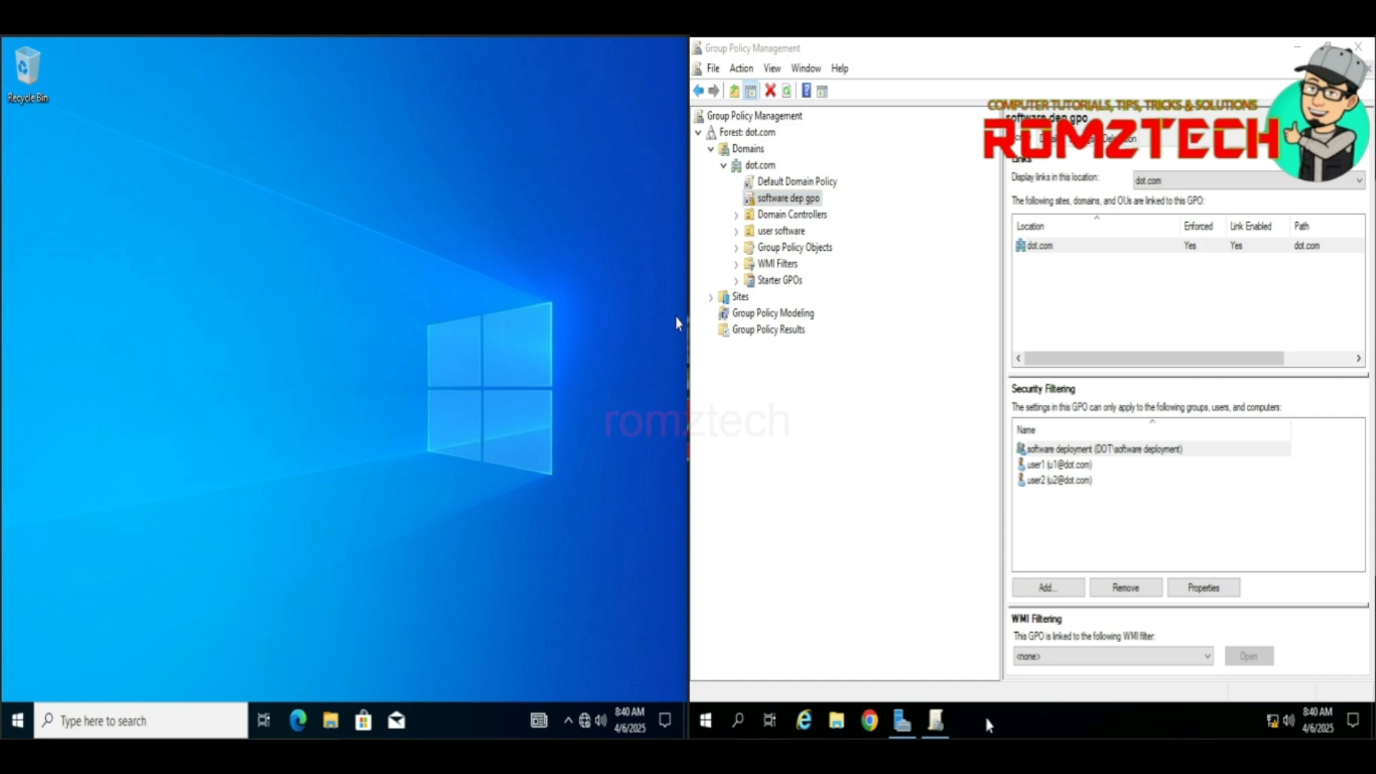
key(super+r)
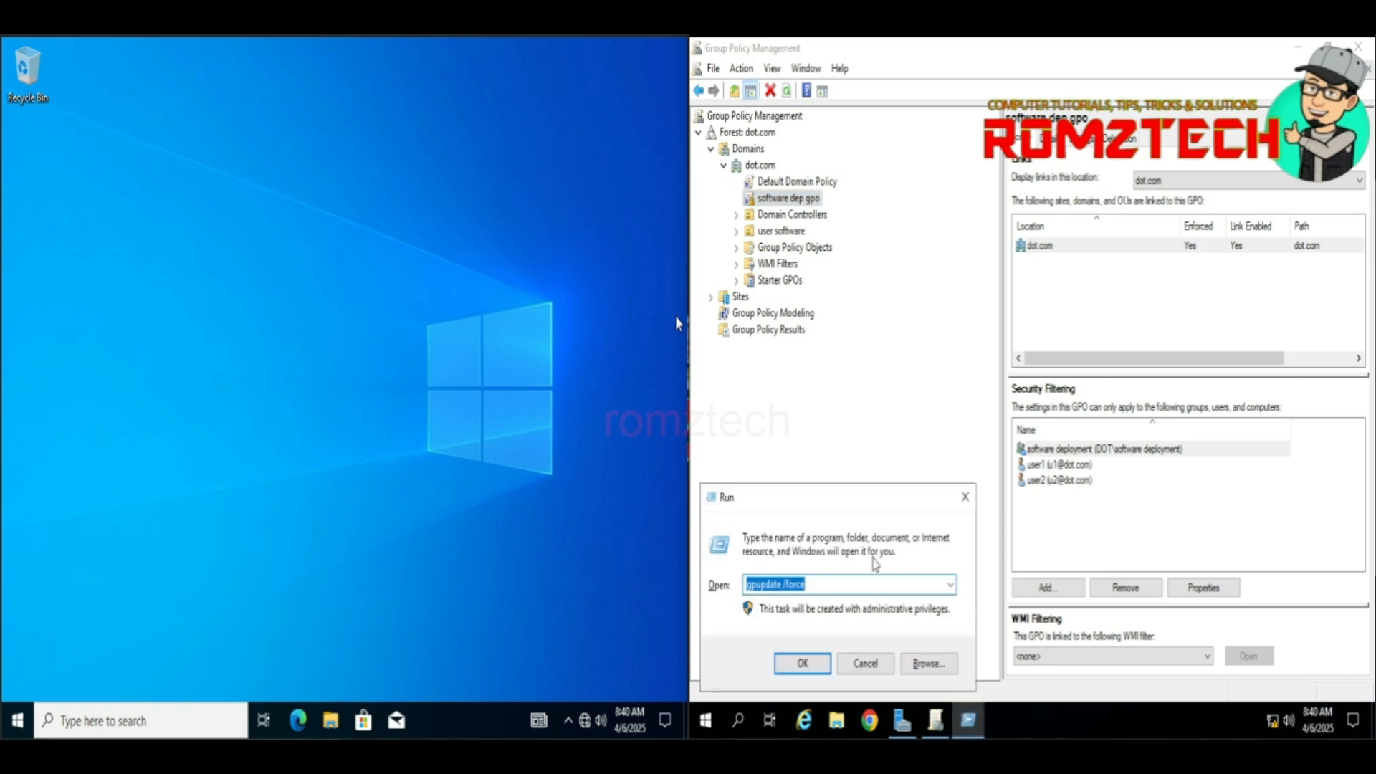
key(Return)
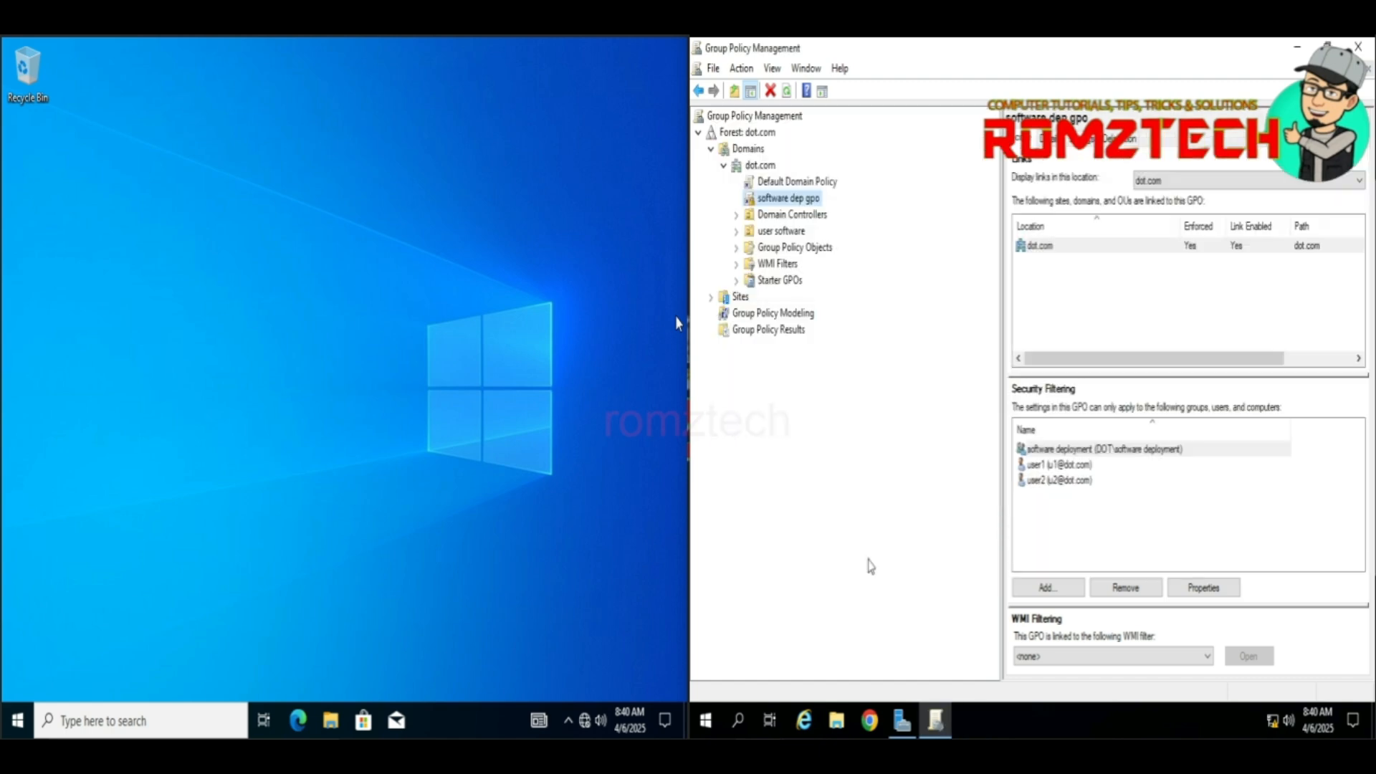
Step: Run gpupdate /force on the client and answer N to the restart prompt
click(12, 728)
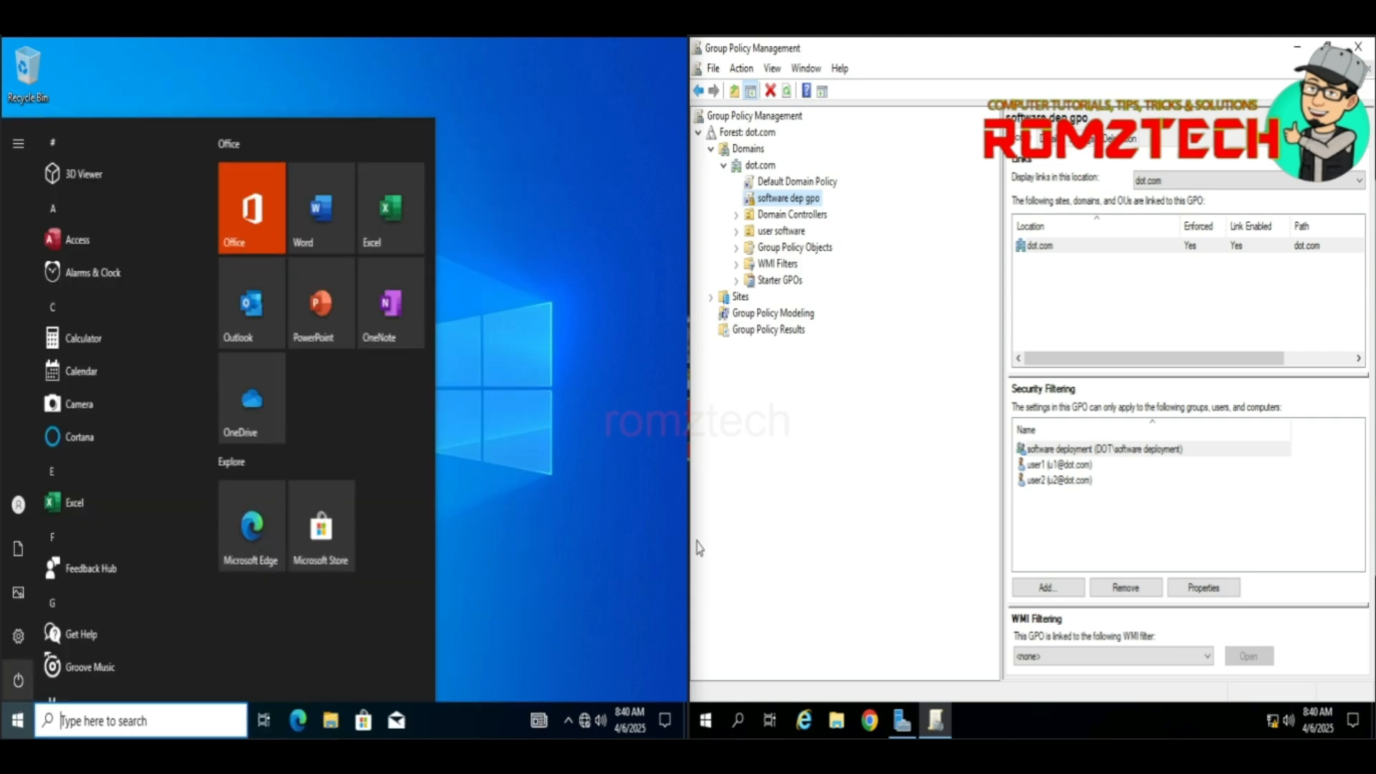
key(super+r)
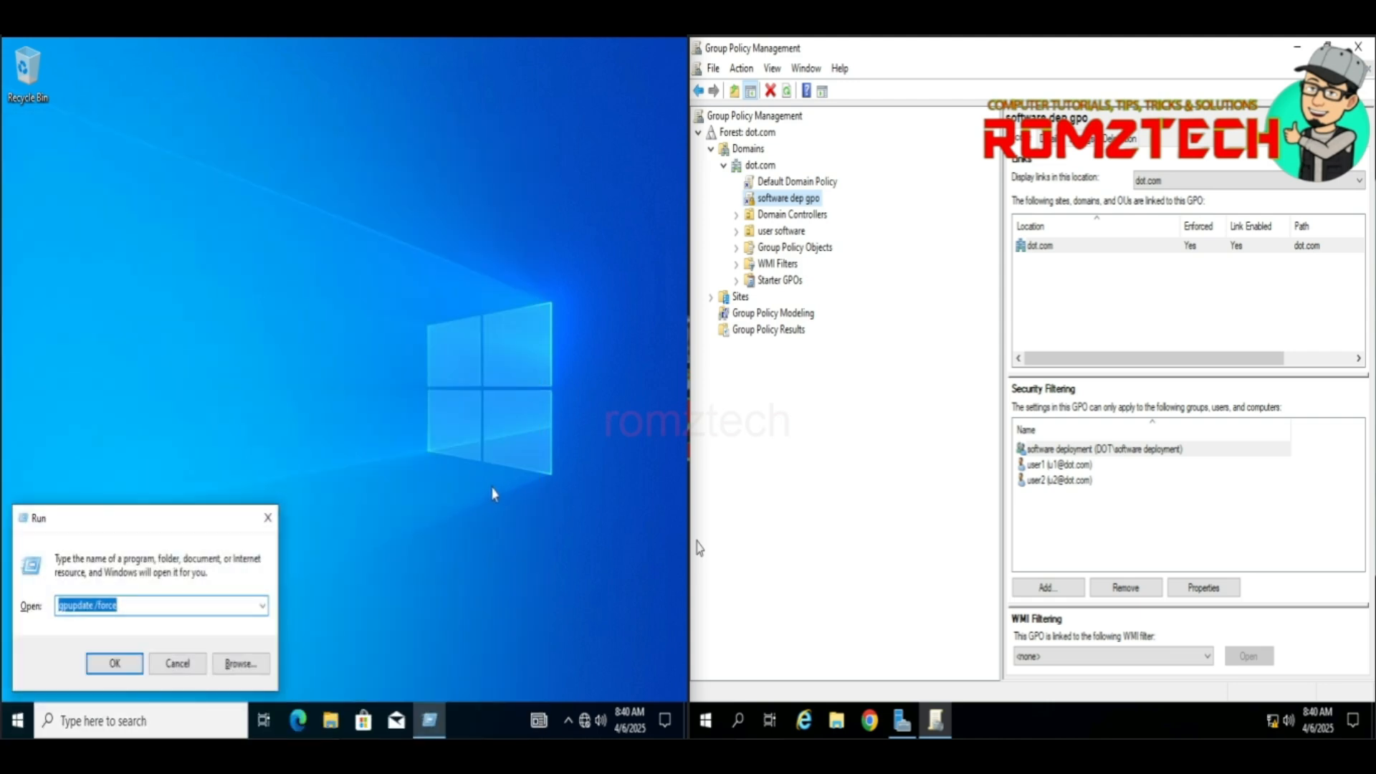
key(Return)
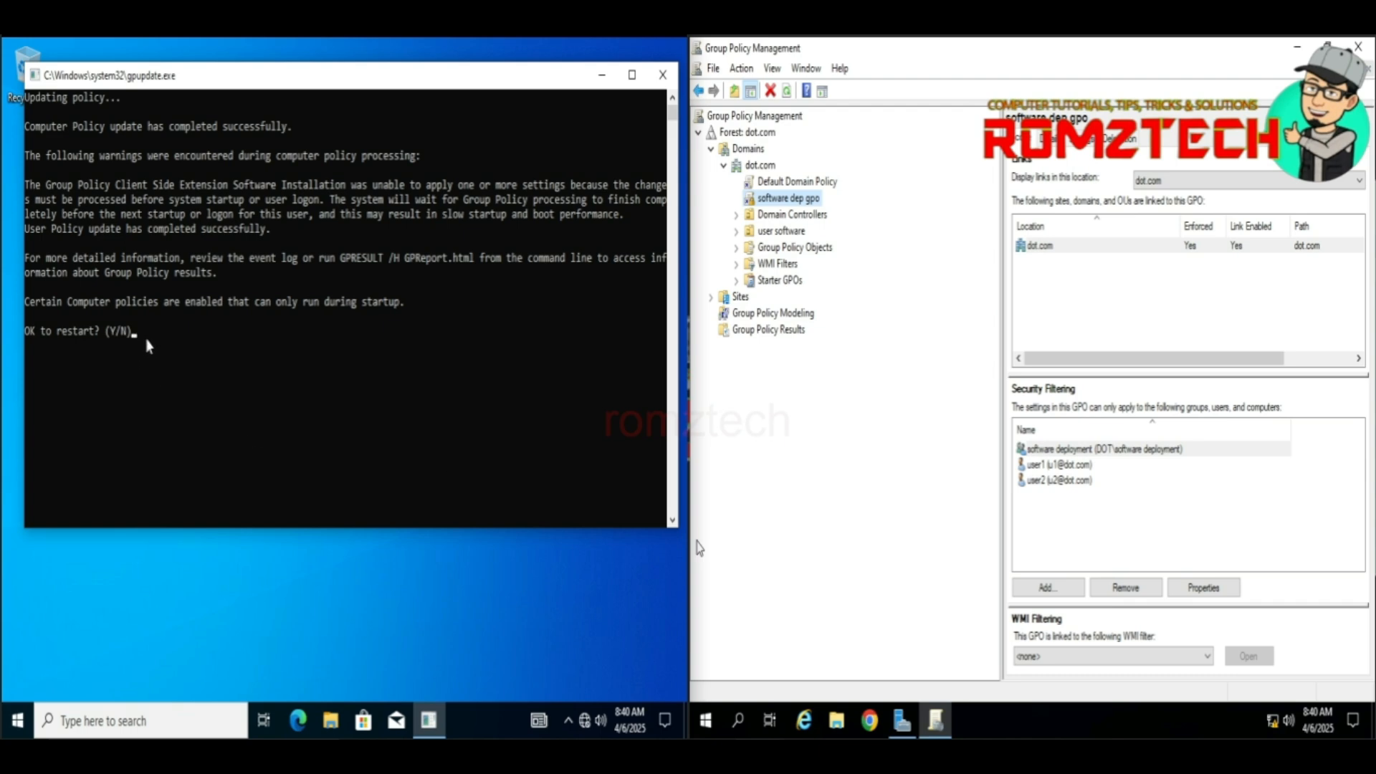
text(n)
key(Return)
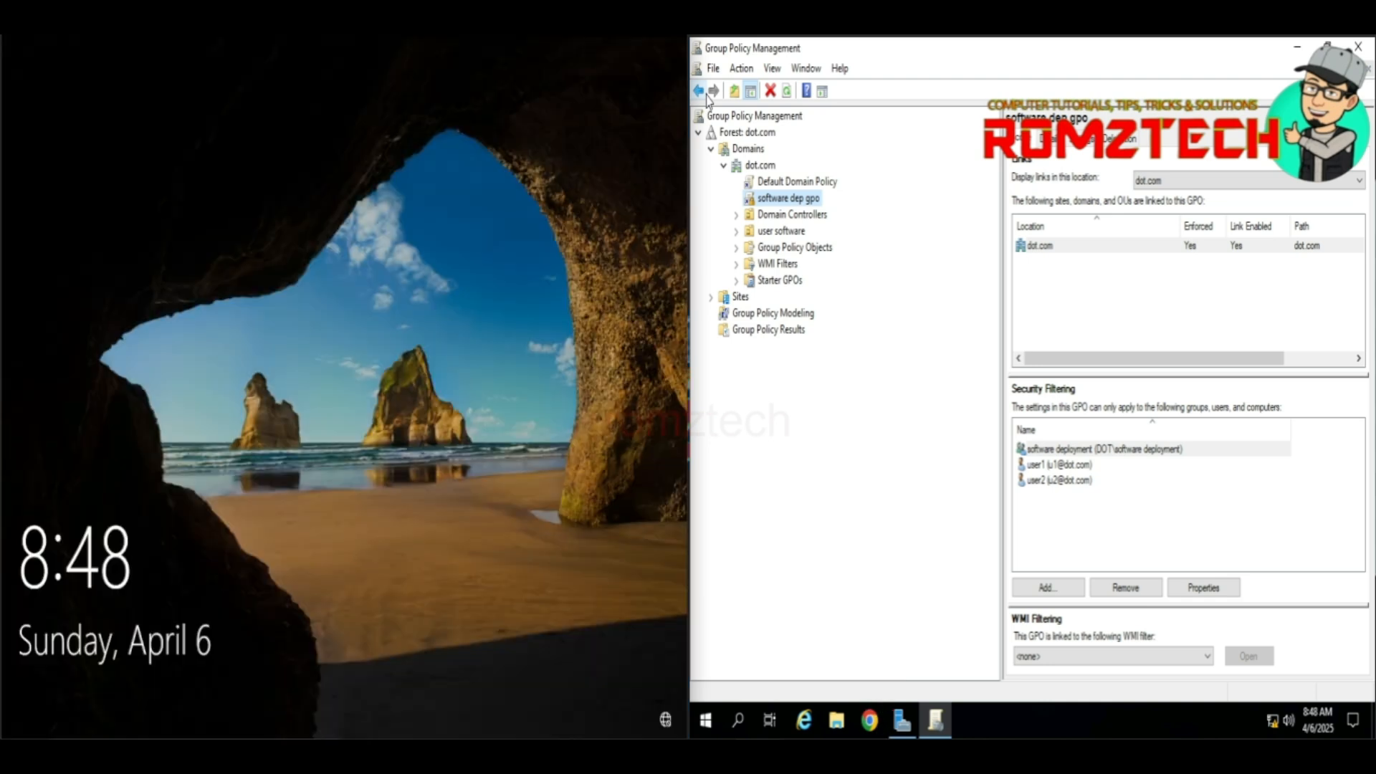
Step: Unlock the client with the user's password, revealing Foxit Reader, Chrome, Notepad++ and VLC shortcuts
click(514, 356)
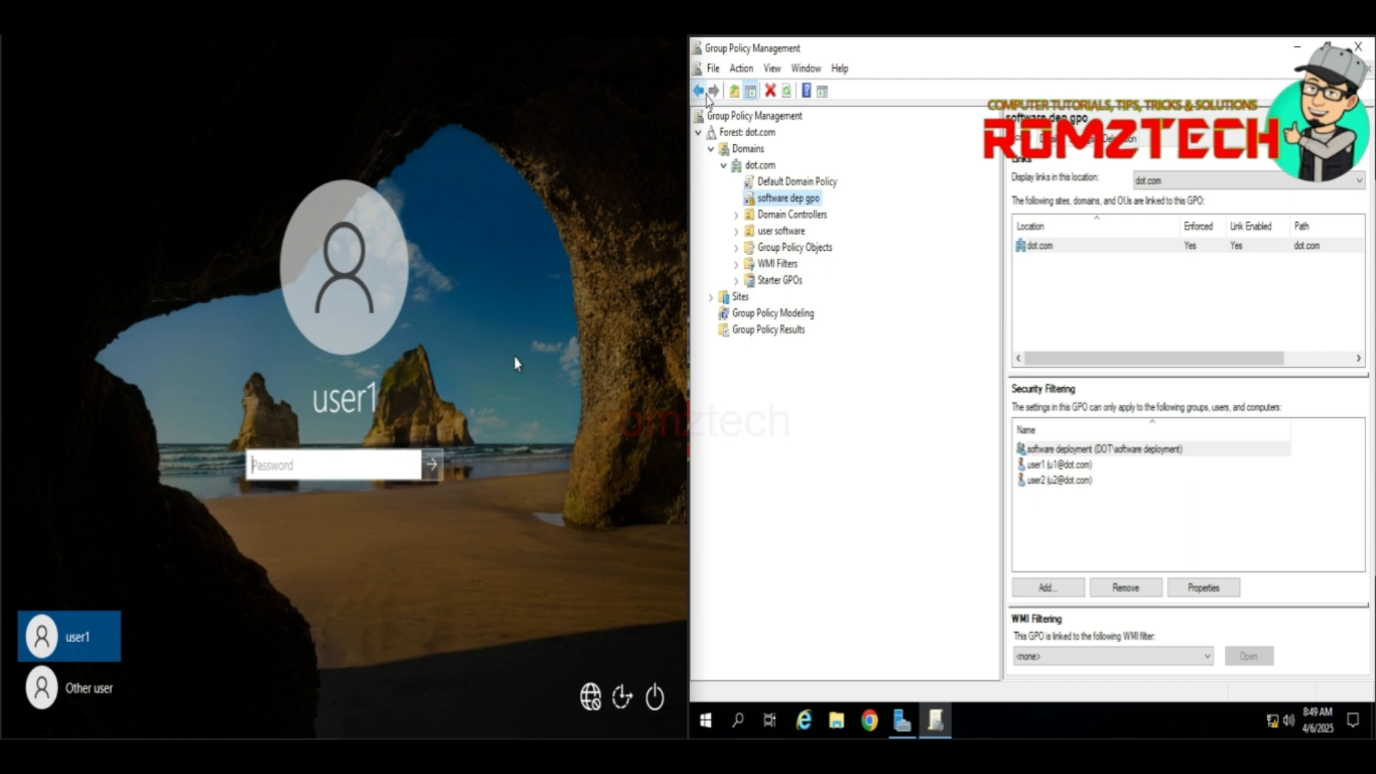
text(P@ssw0rd)
key(Return)
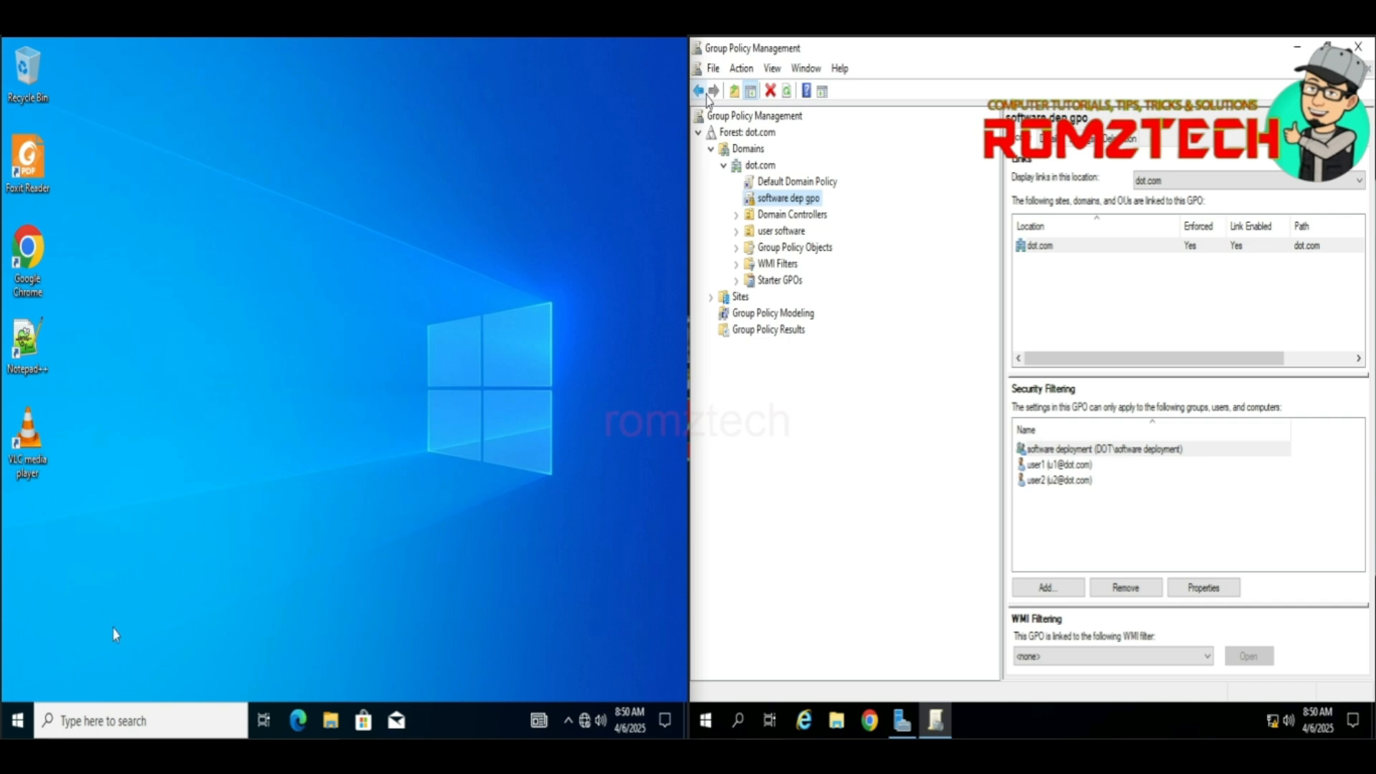
Step: Open Control Panel's Programs and Features list, showing Foxit Reader, Notepad++ and VLC installed 4/6/2025
click(79, 732)
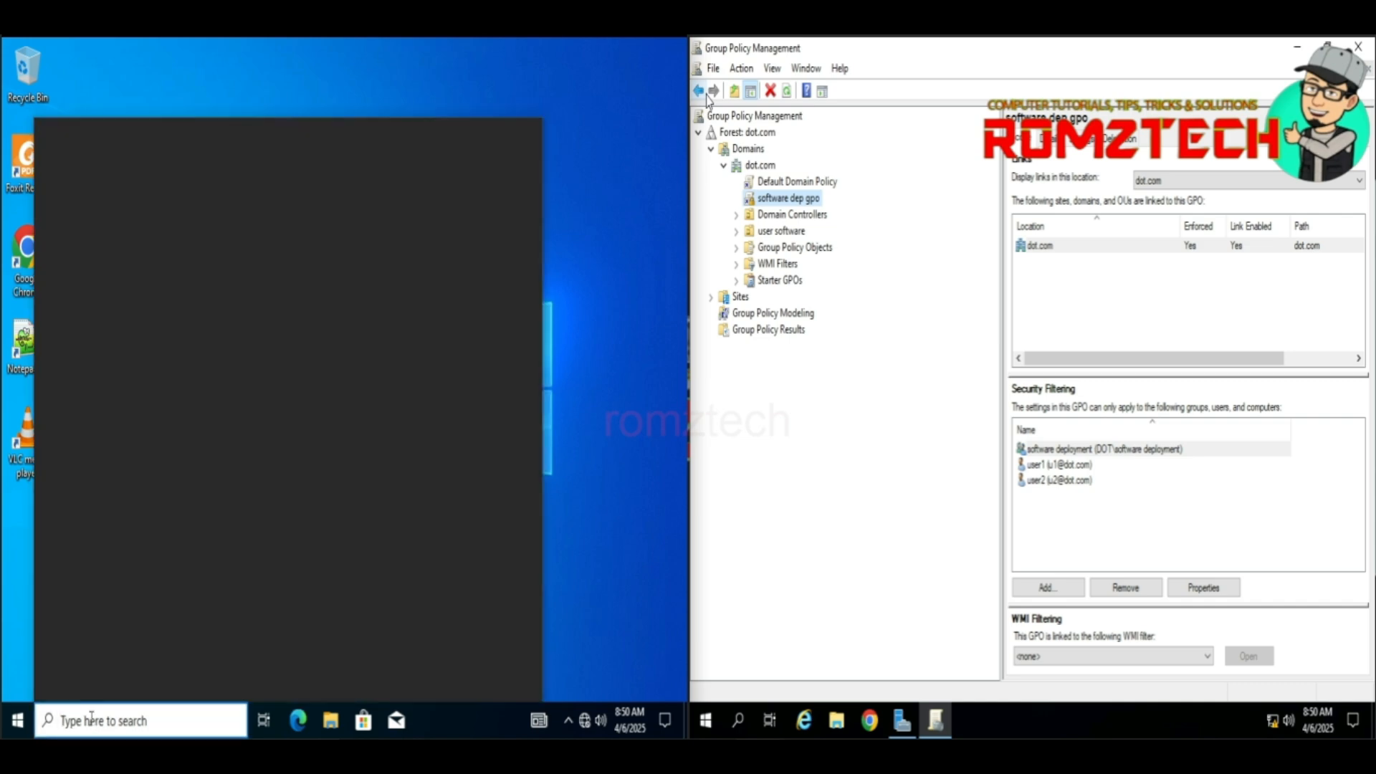
text(c)
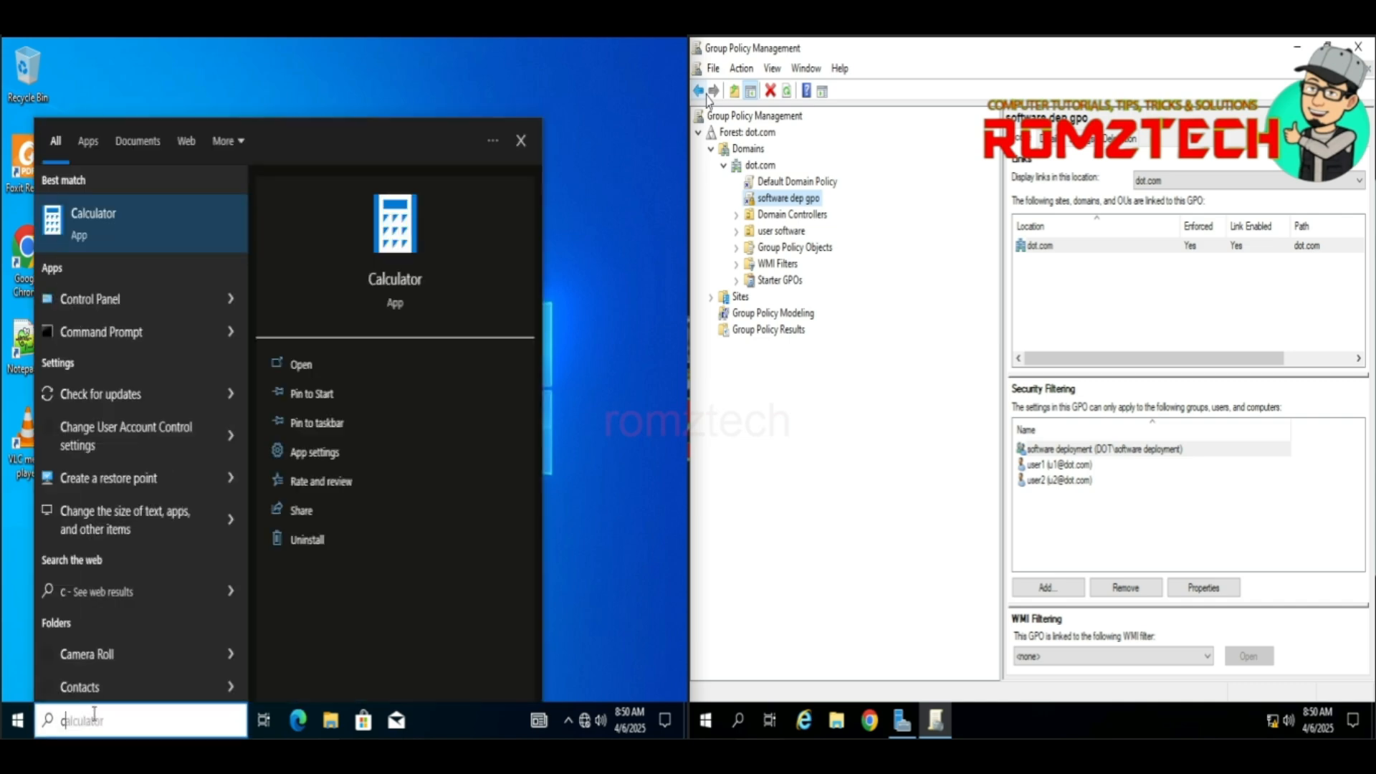
key(Escape)
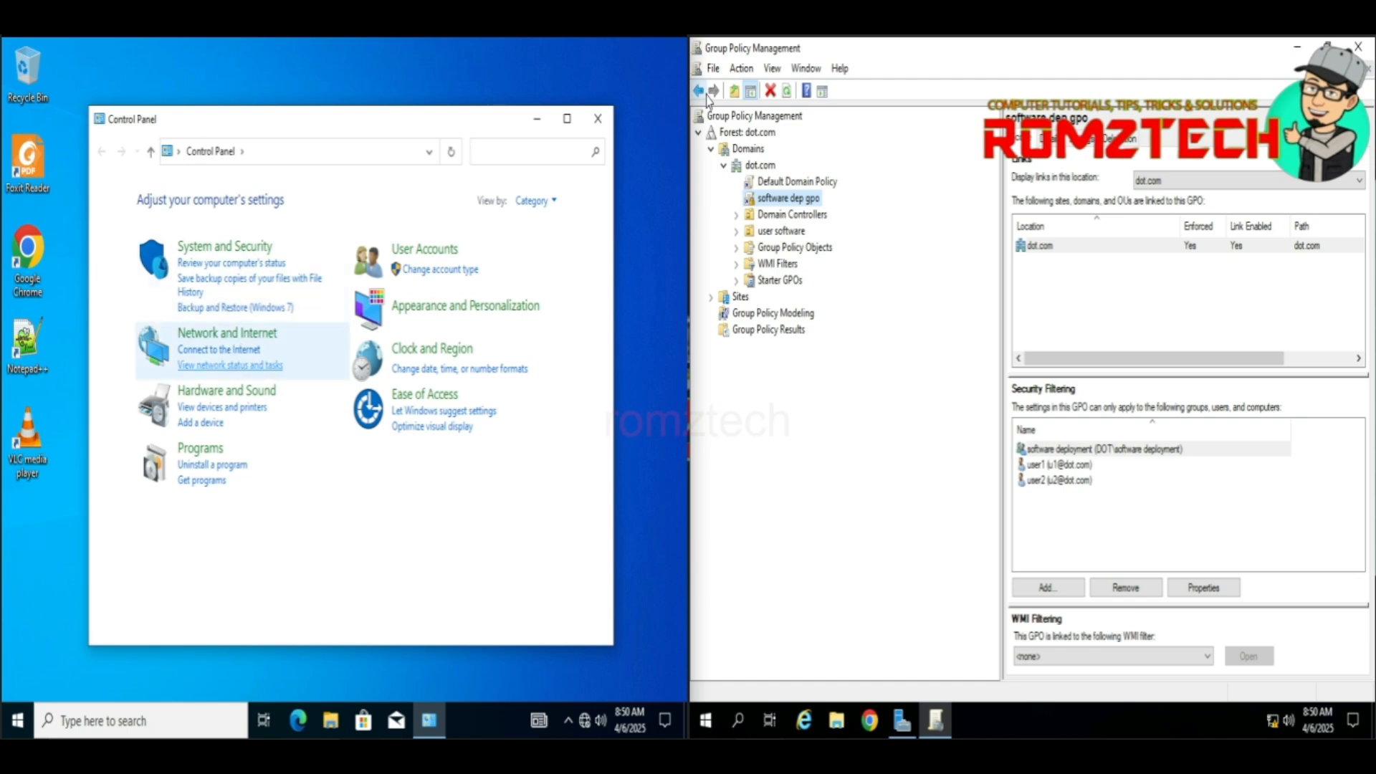
click(215, 466)
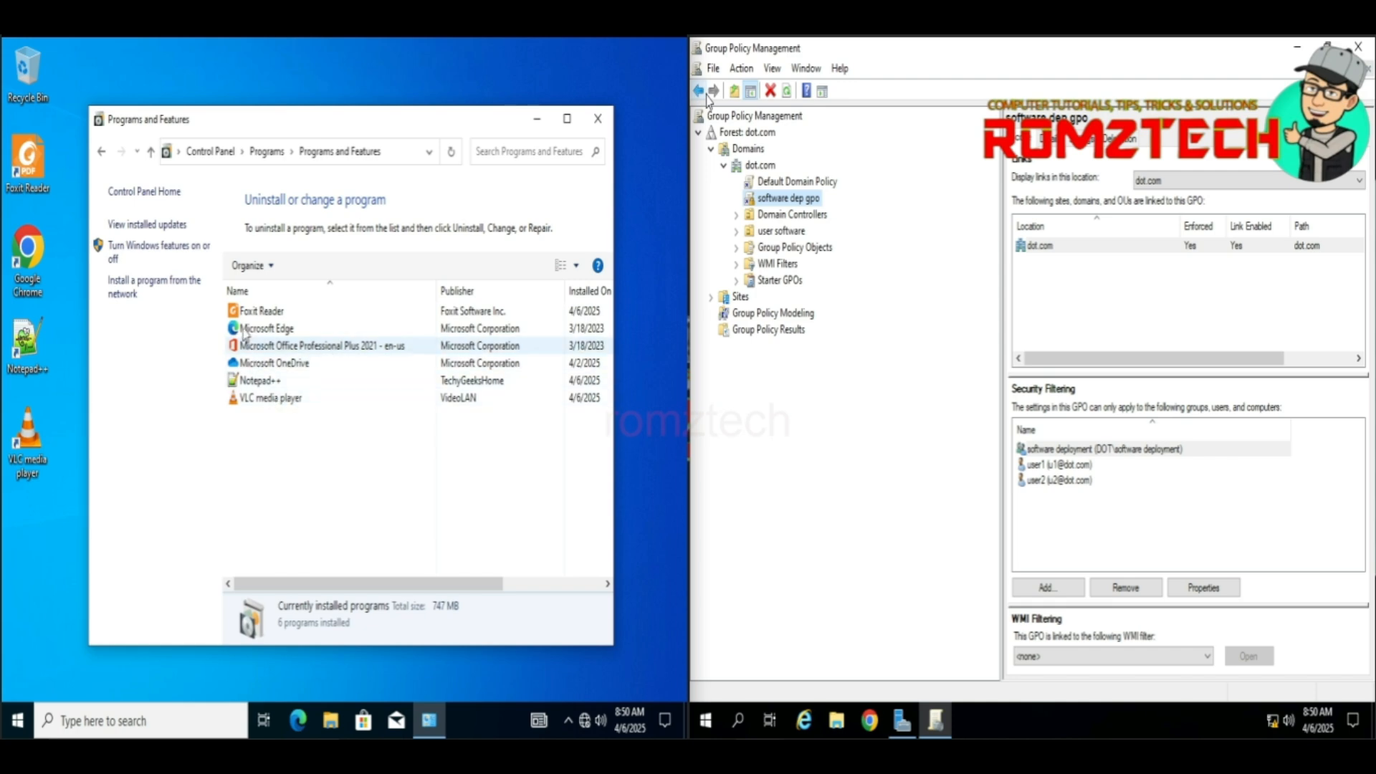
click(17, 720)
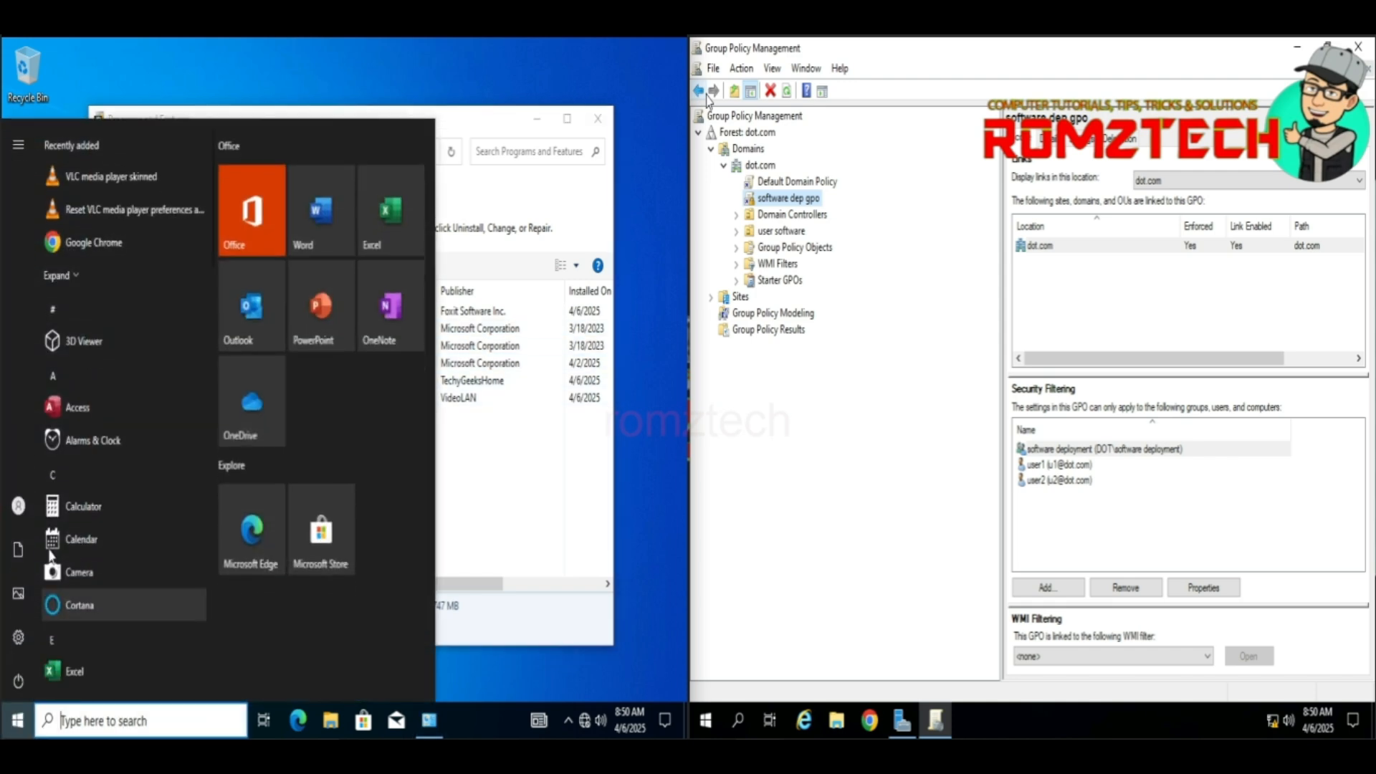
Step: Switch user from the current account on the Windows 10 client
mouse_move(19, 505)
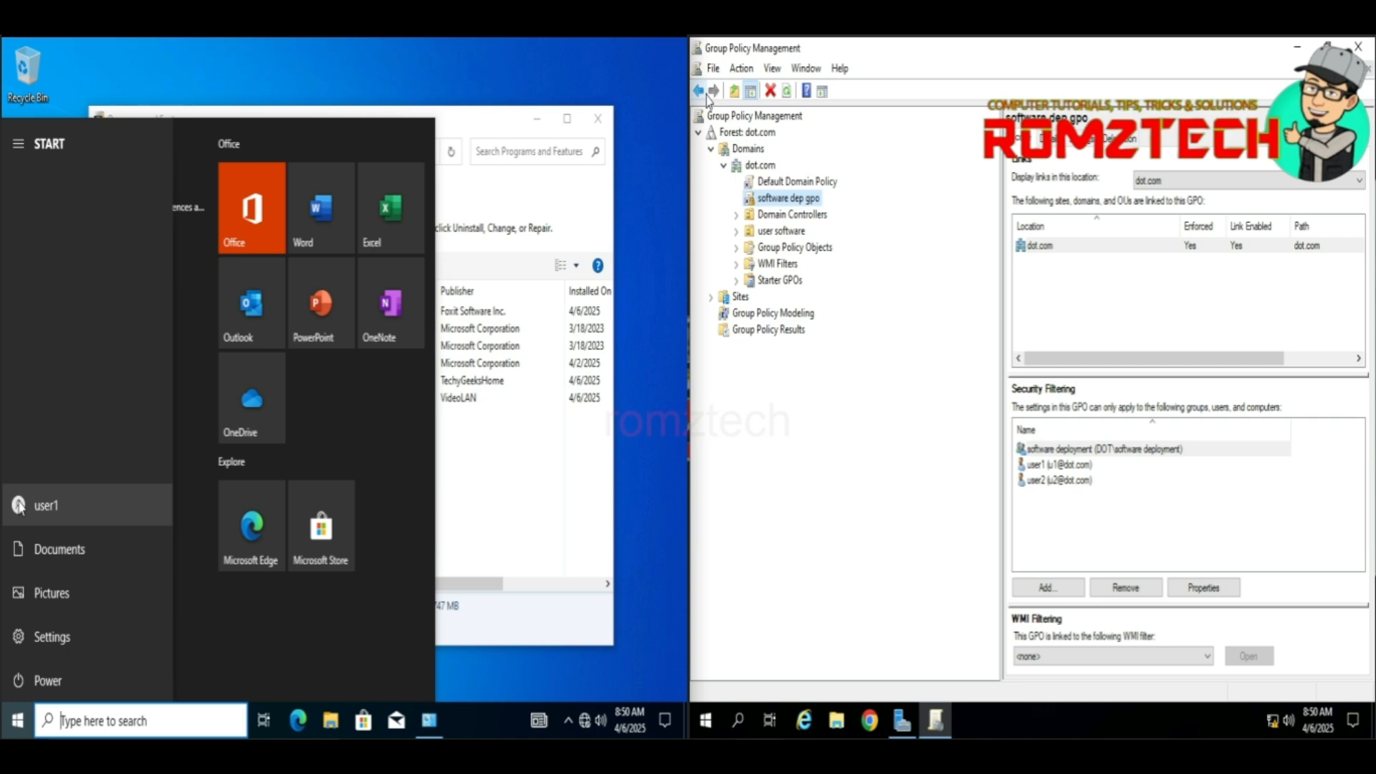
click(53, 506)
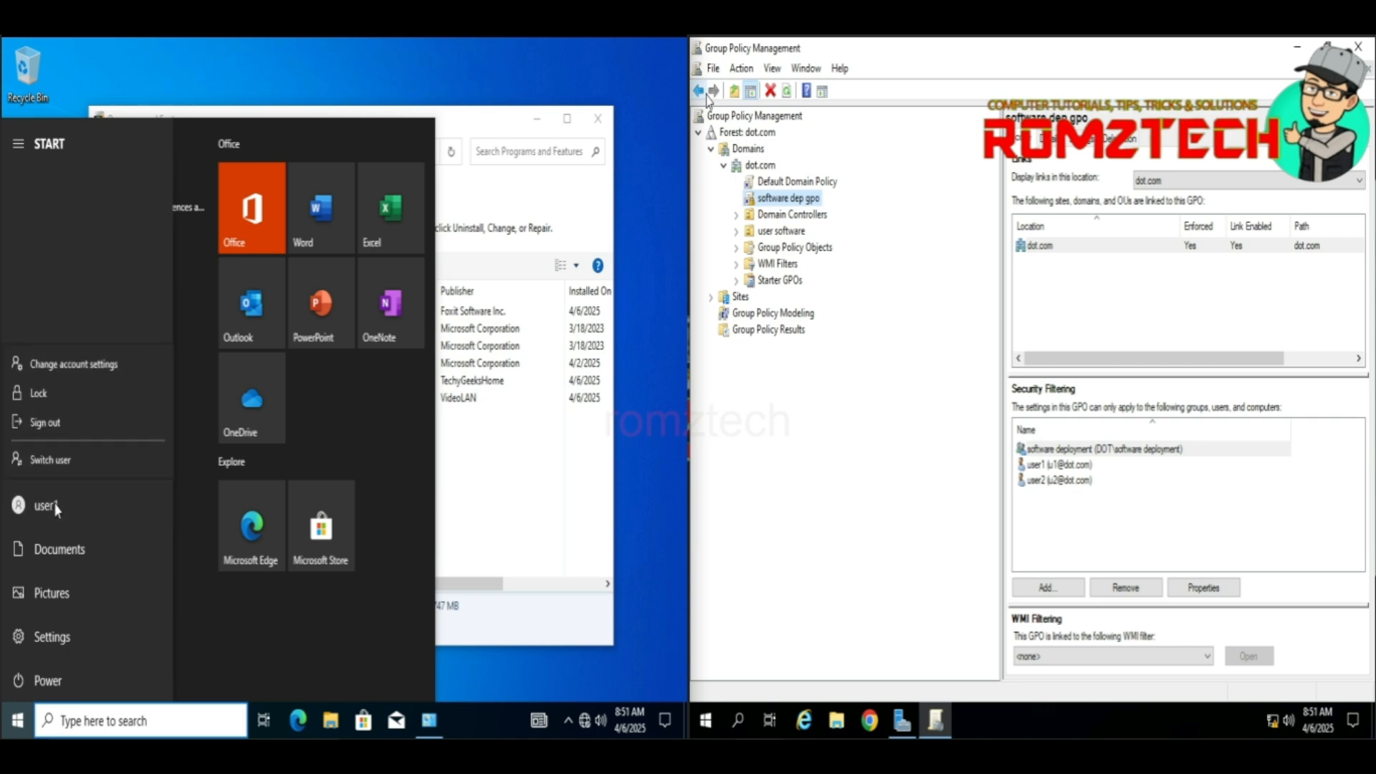
click(76, 462)
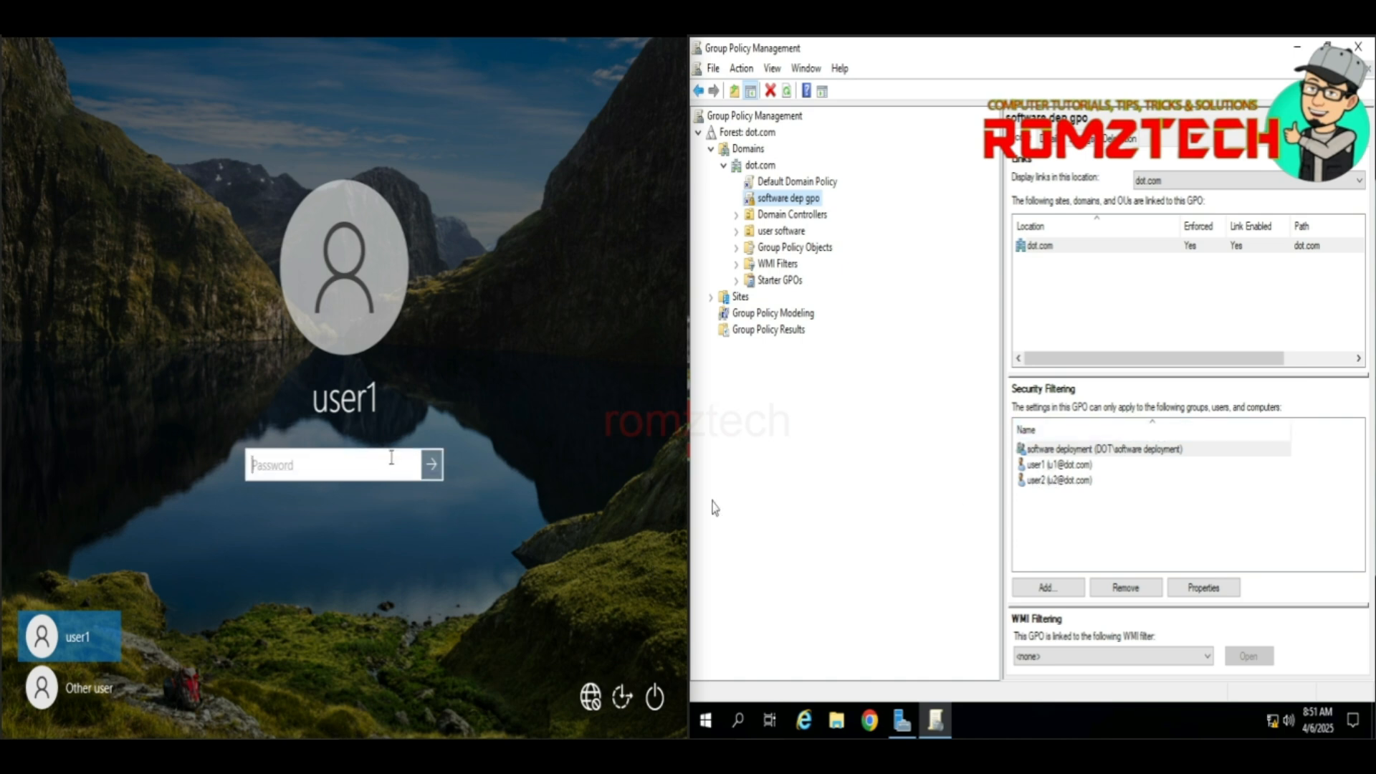
Step: Sign in as the second domain user with that account's password
click(78, 687)
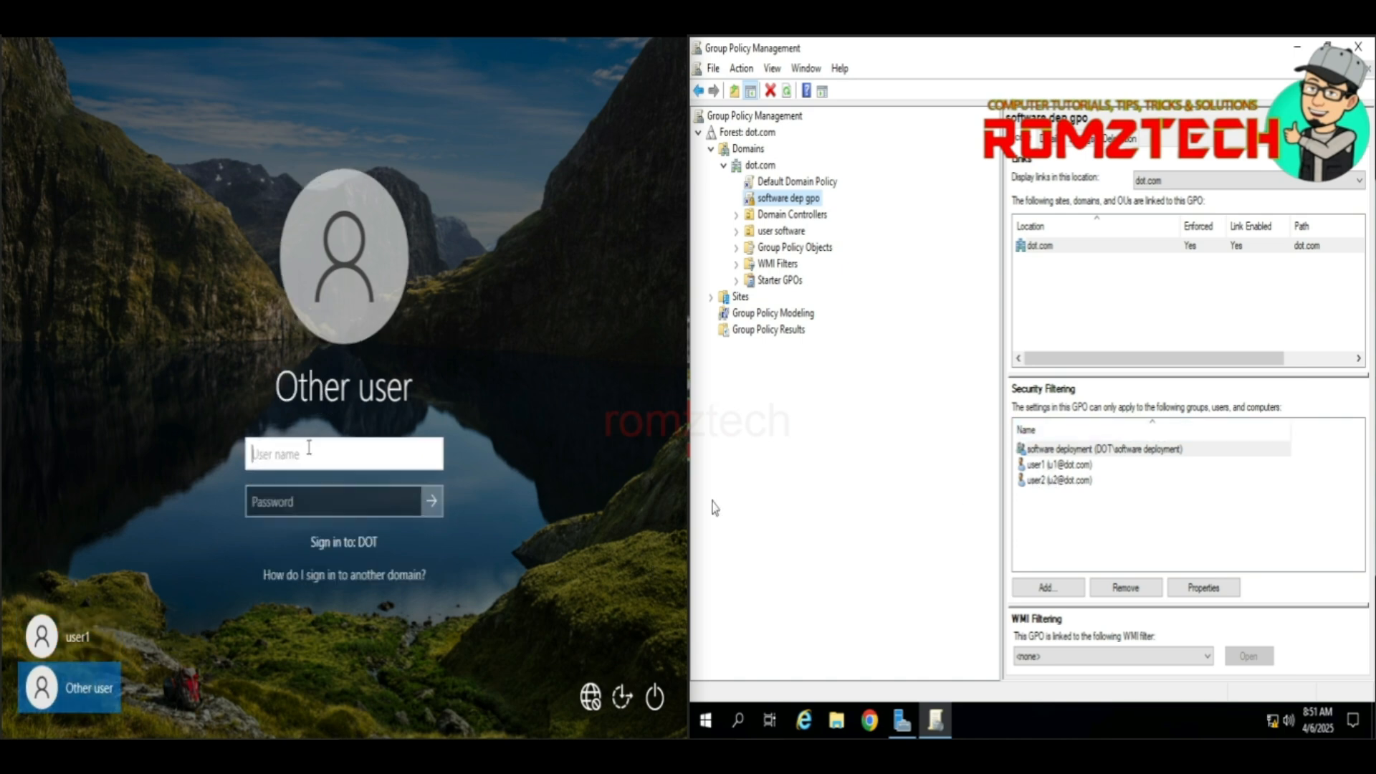
text(u2)
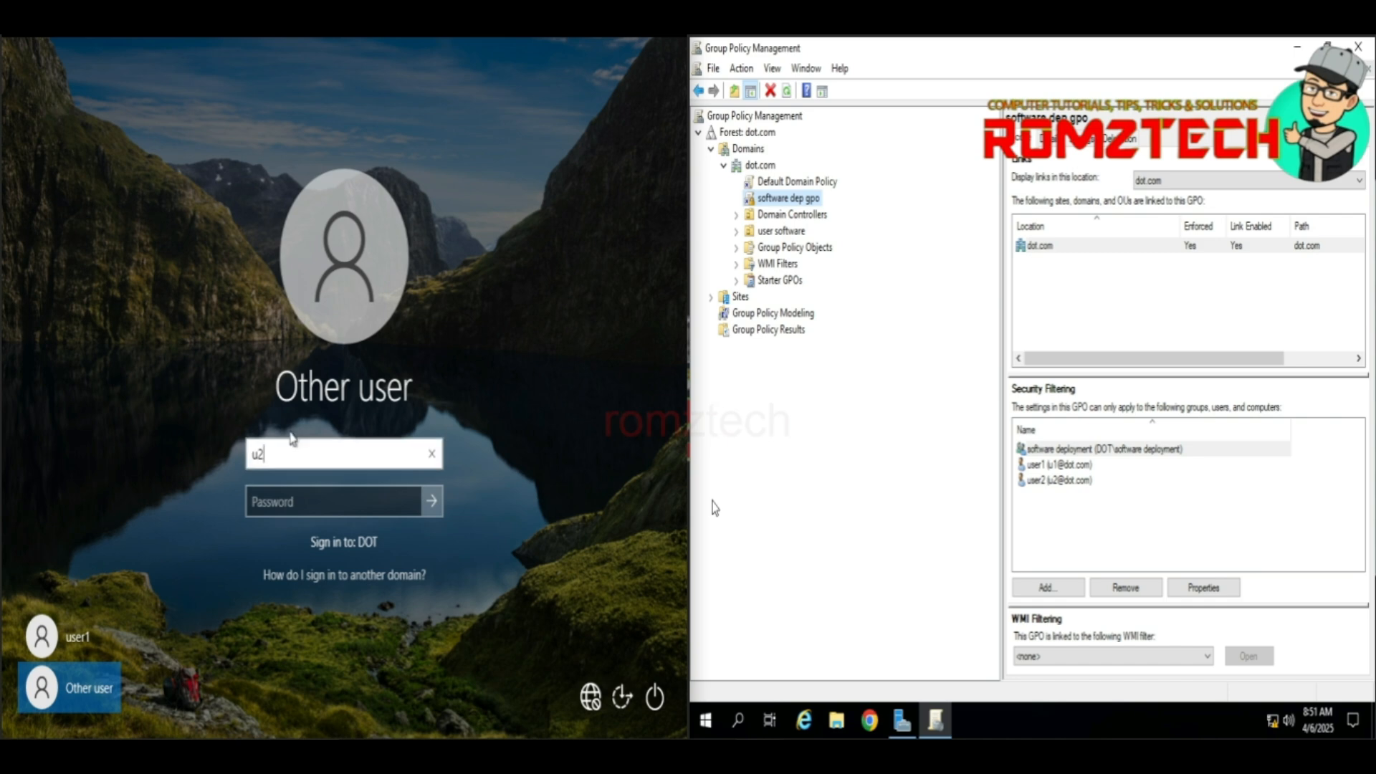
click(290, 506)
text(••••••••)
key(Return)
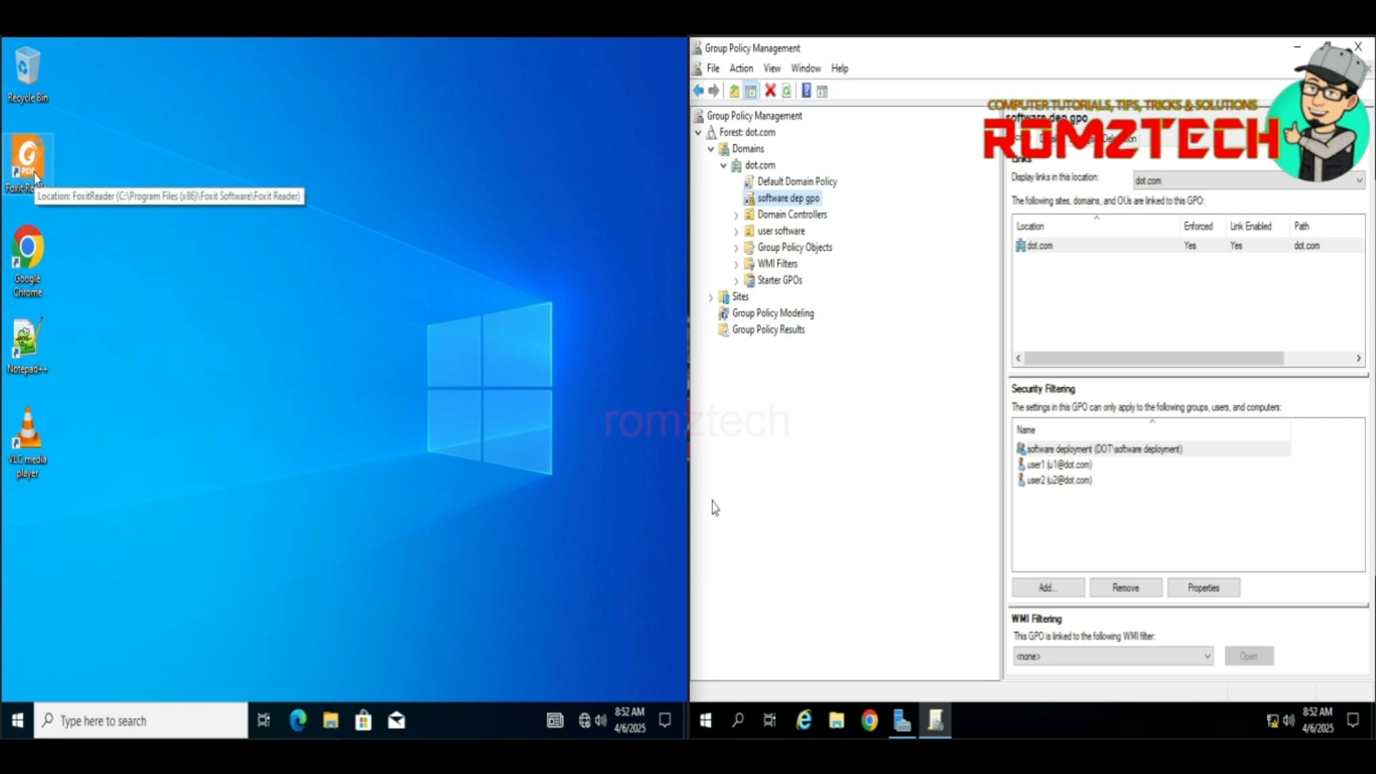
click(20, 720)
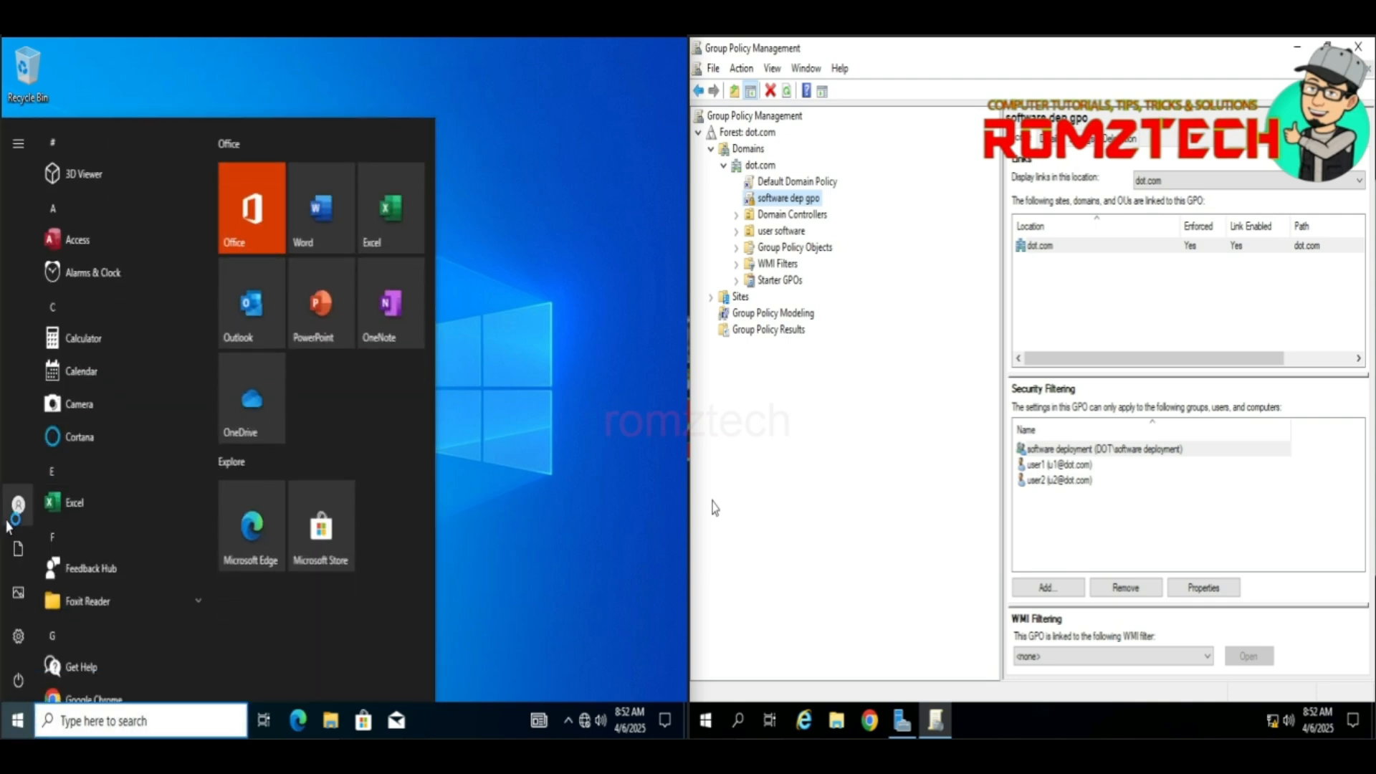
click(512, 312)
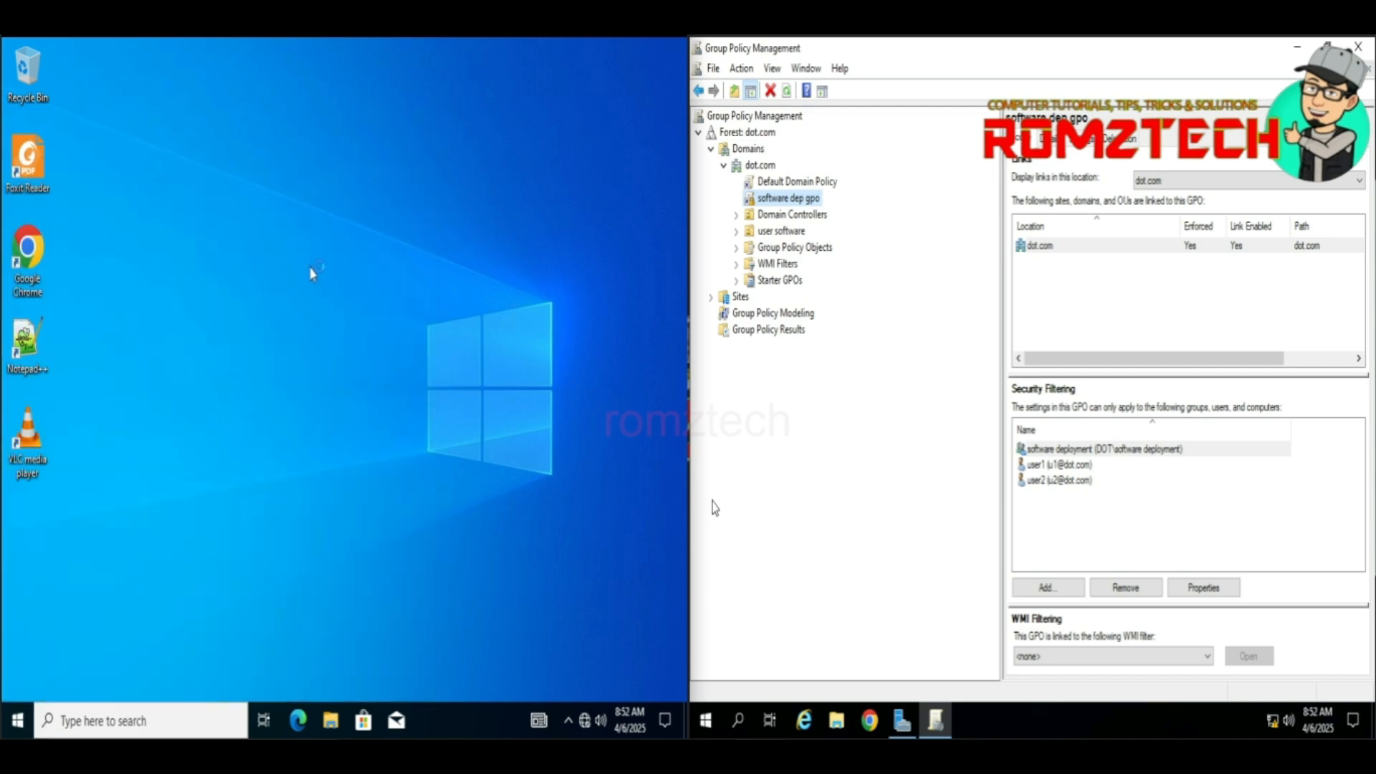